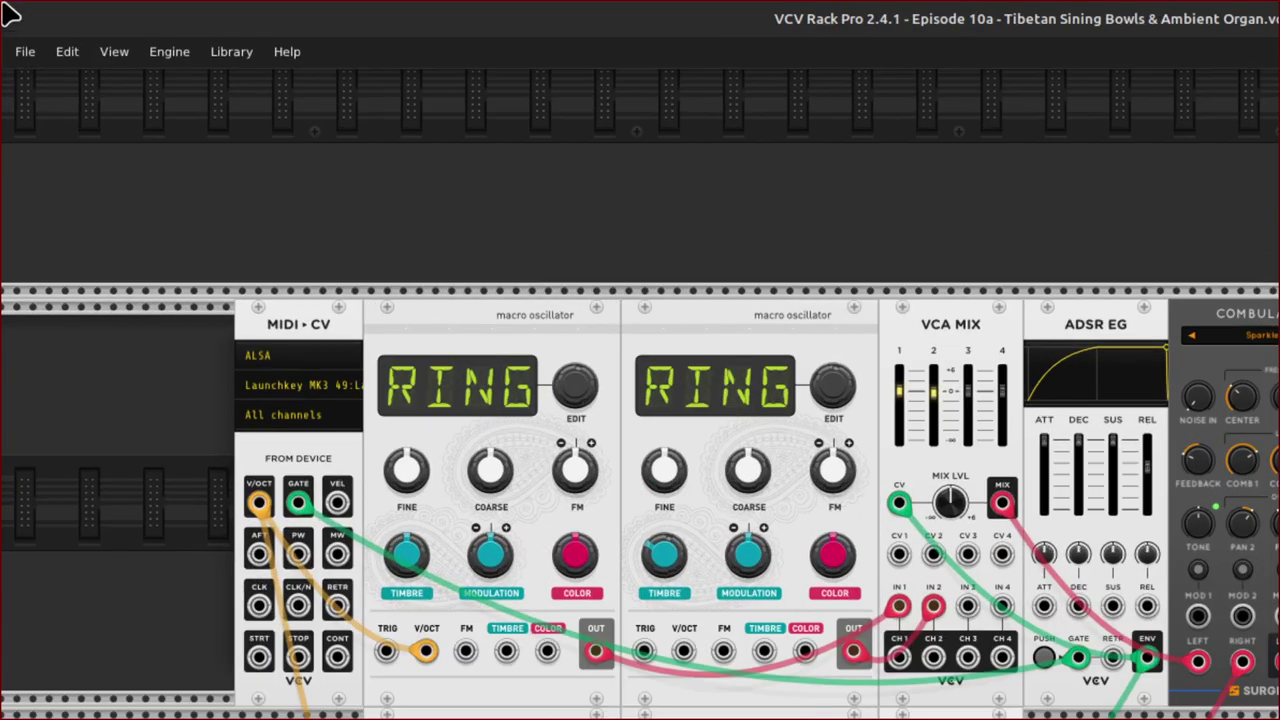
Create a new patch from the File menu and zoom in on the MIDI-CV module.
click(18, 52)
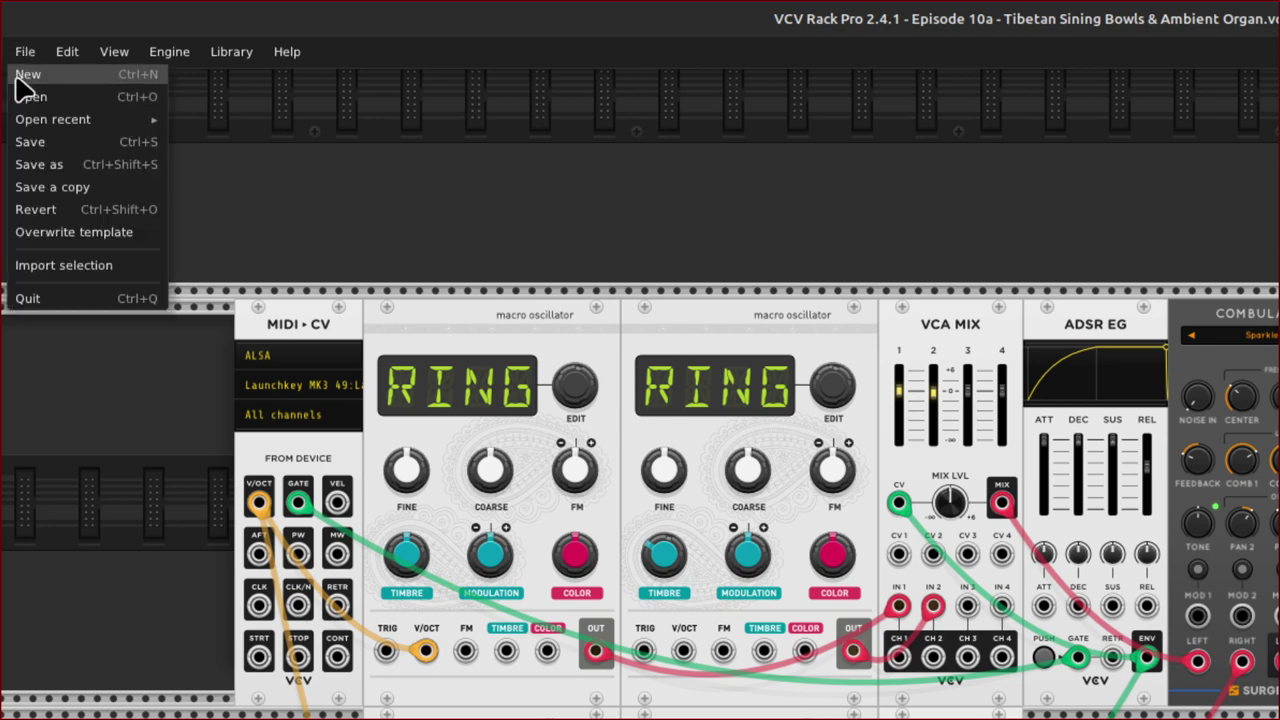
click(20, 76)
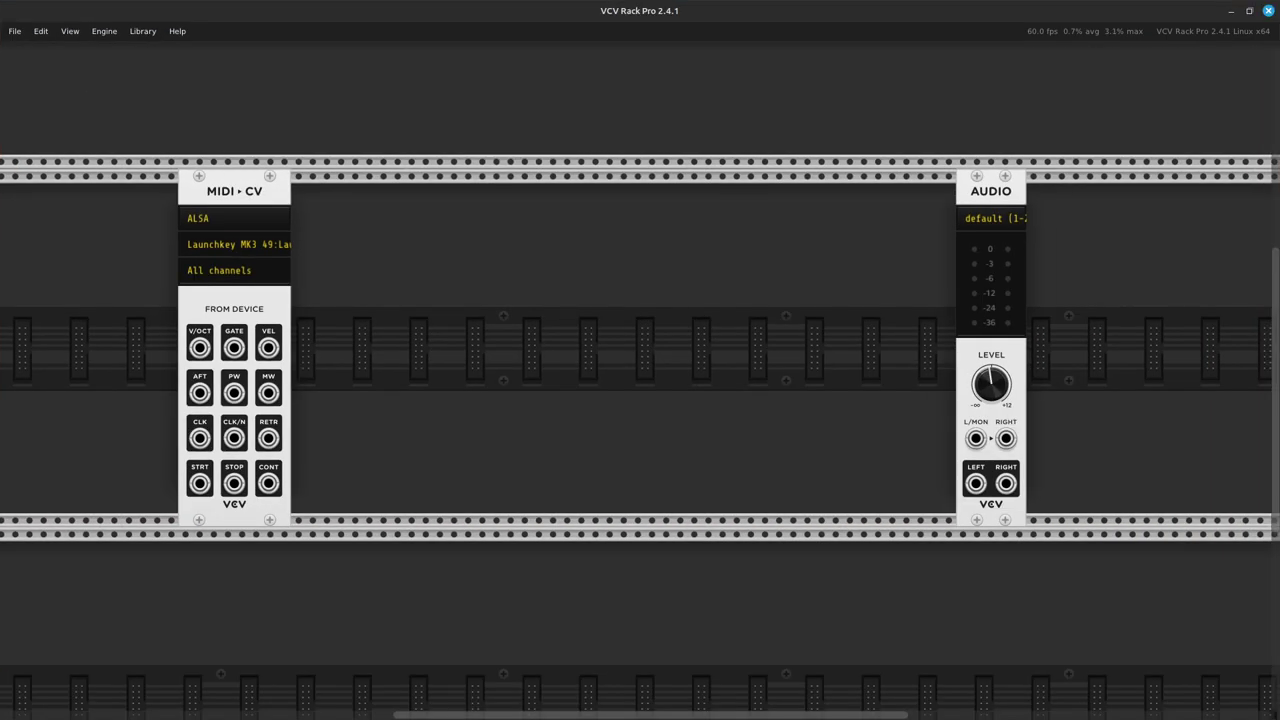
key(ctrl+equal)
key(Left)
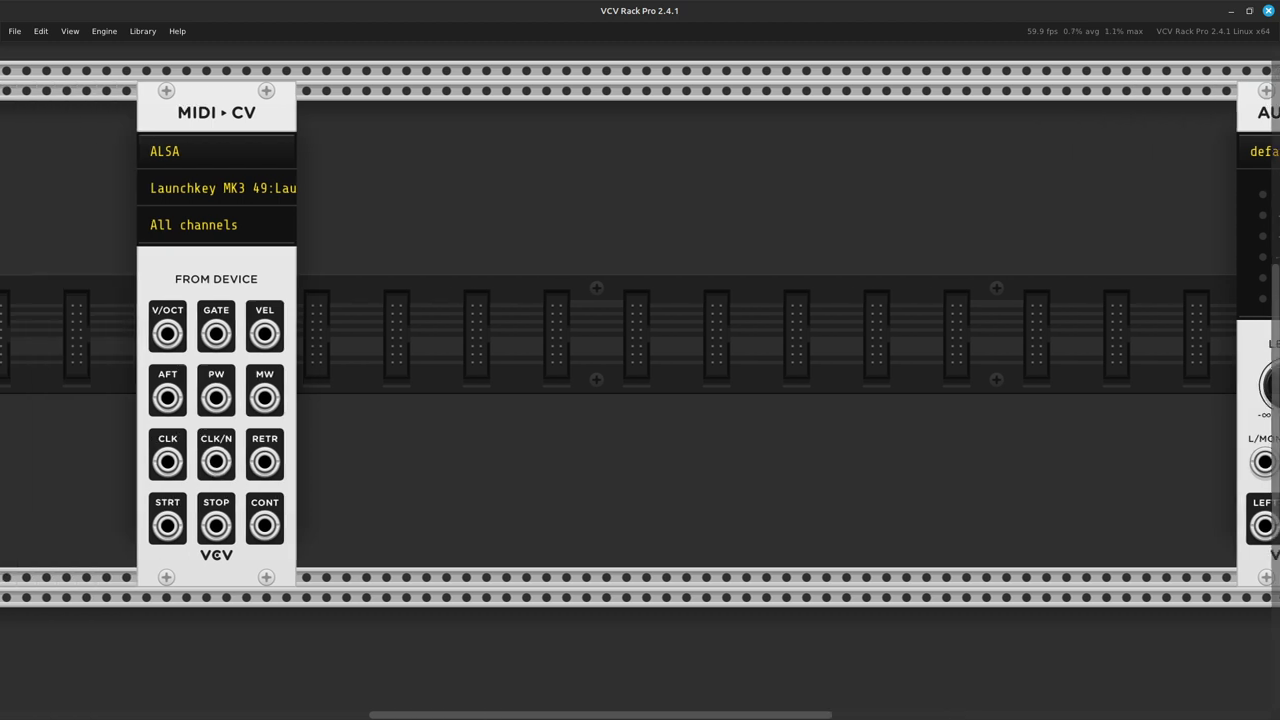
key(Up)
key(Right)
key(Down)
key(Left)
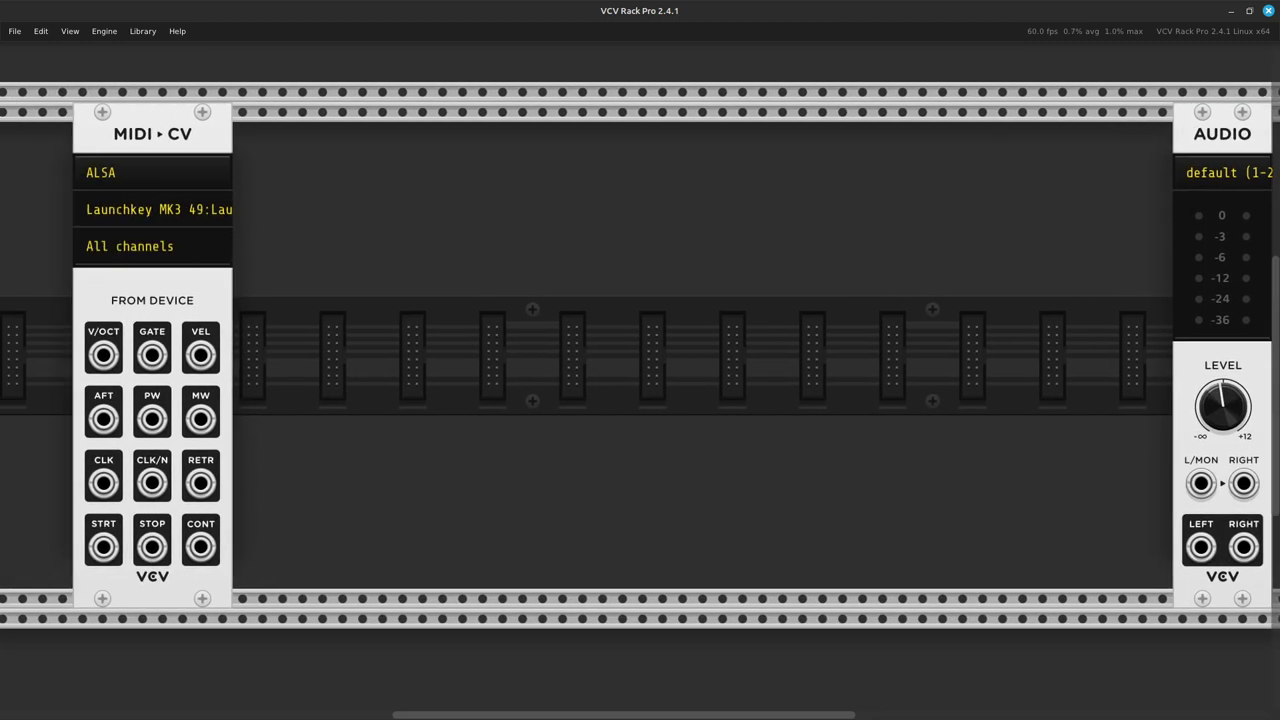
Move MIDI-CV further left and Audio further right to leave room between them.
key(ctrl+minus)
key(Right)
key(Left)
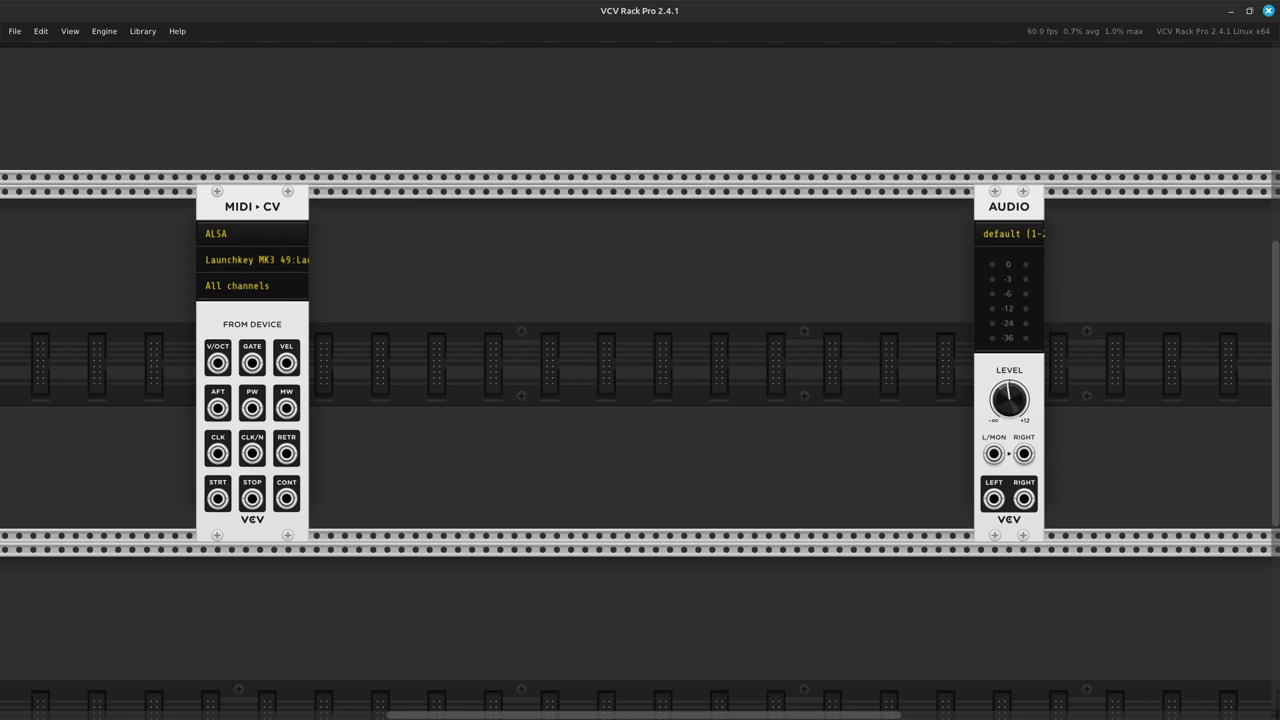
drag(252, 206, 139, 206)
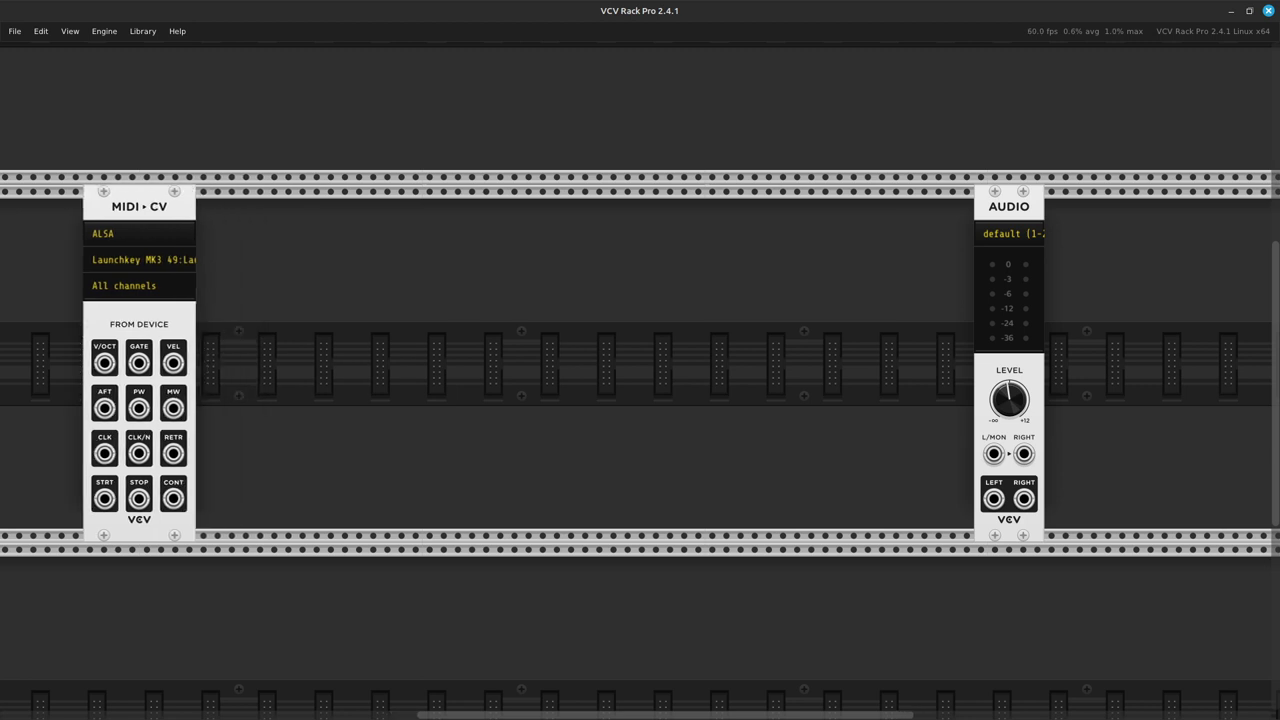
drag(1009, 206, 1066, 206)
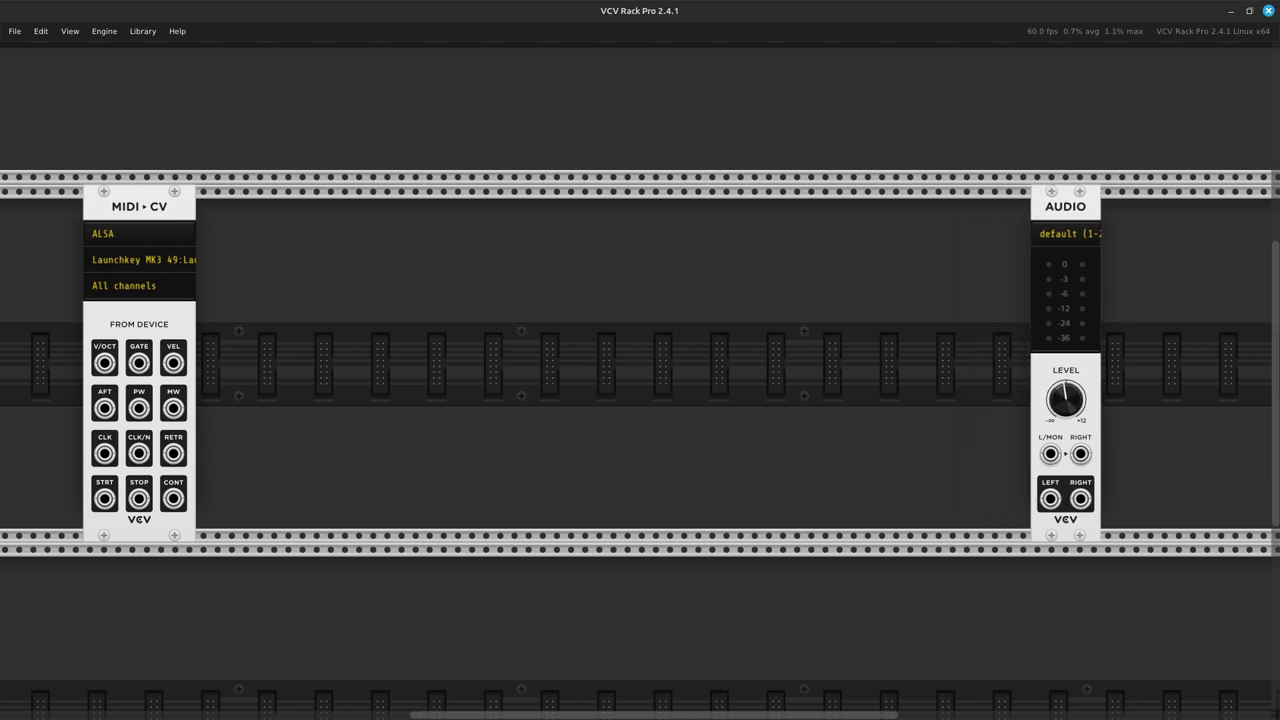
scroll(640, 376, down, 1)
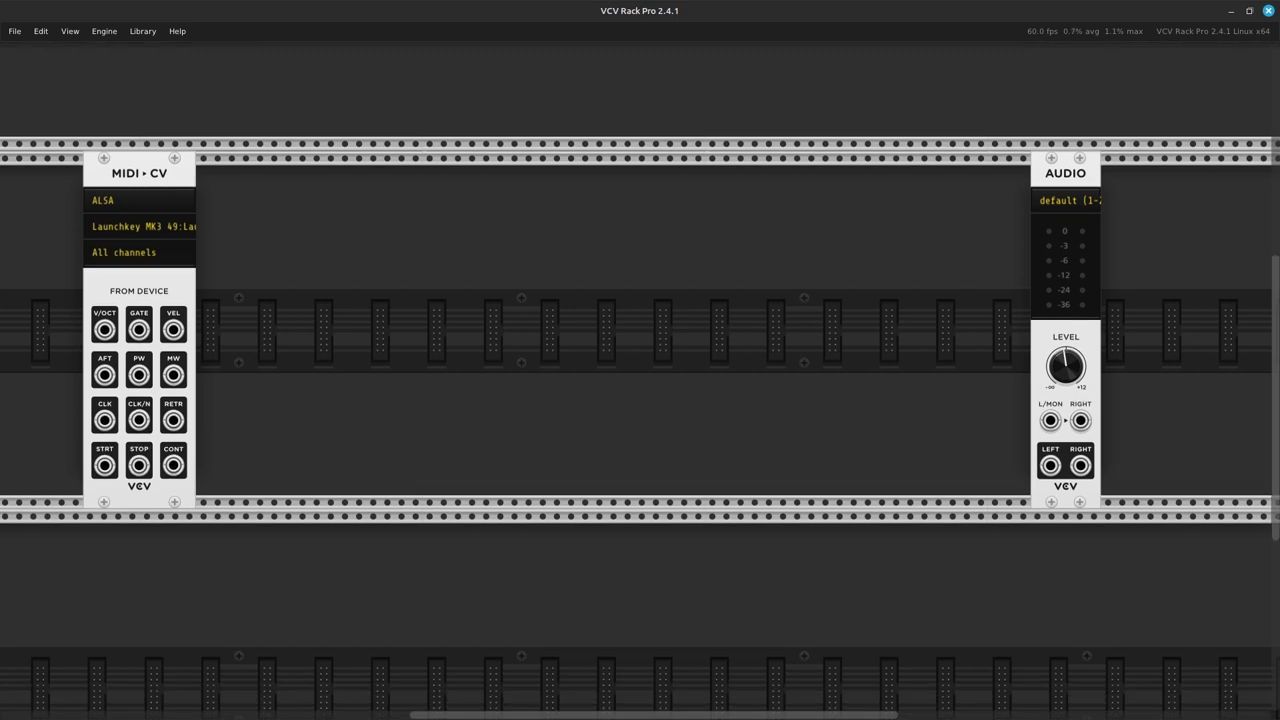
scroll(640, 376, down, 2)
Add the MindMeld MixMaster Jr mixer from the module browser.
key(Return)
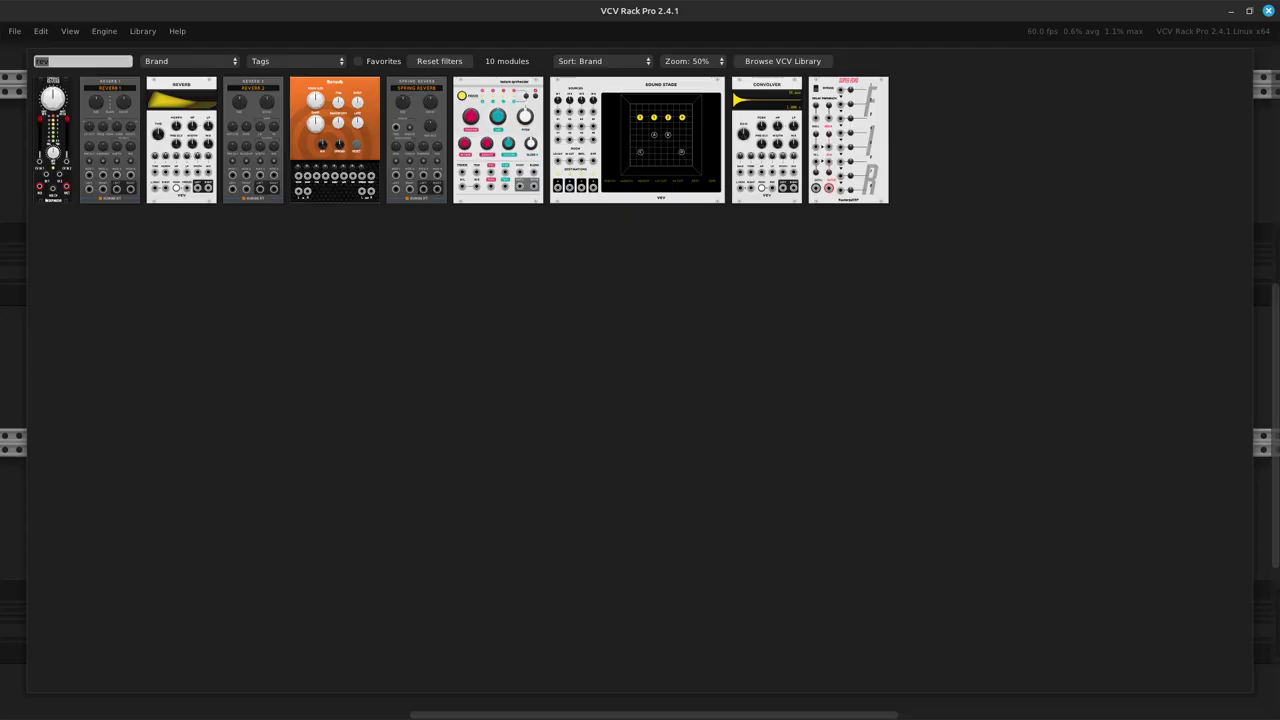
key(BackSpace)
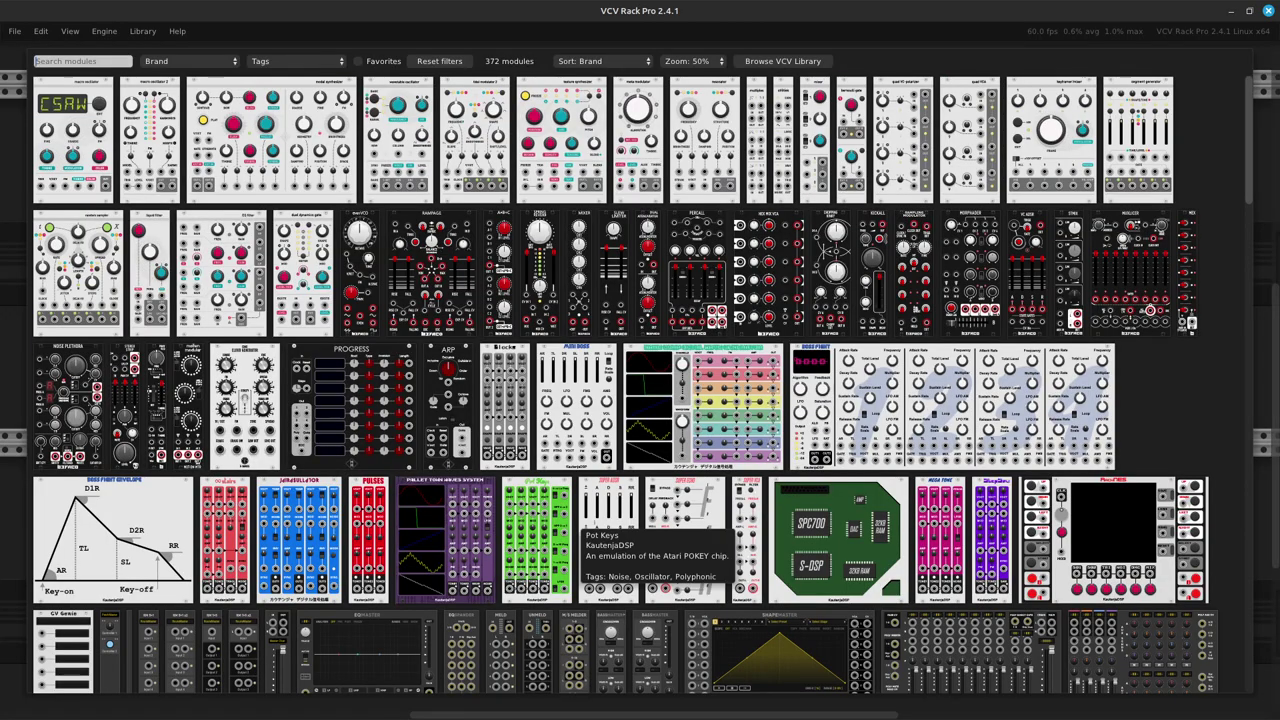
scroll(576, 528, down, 5)
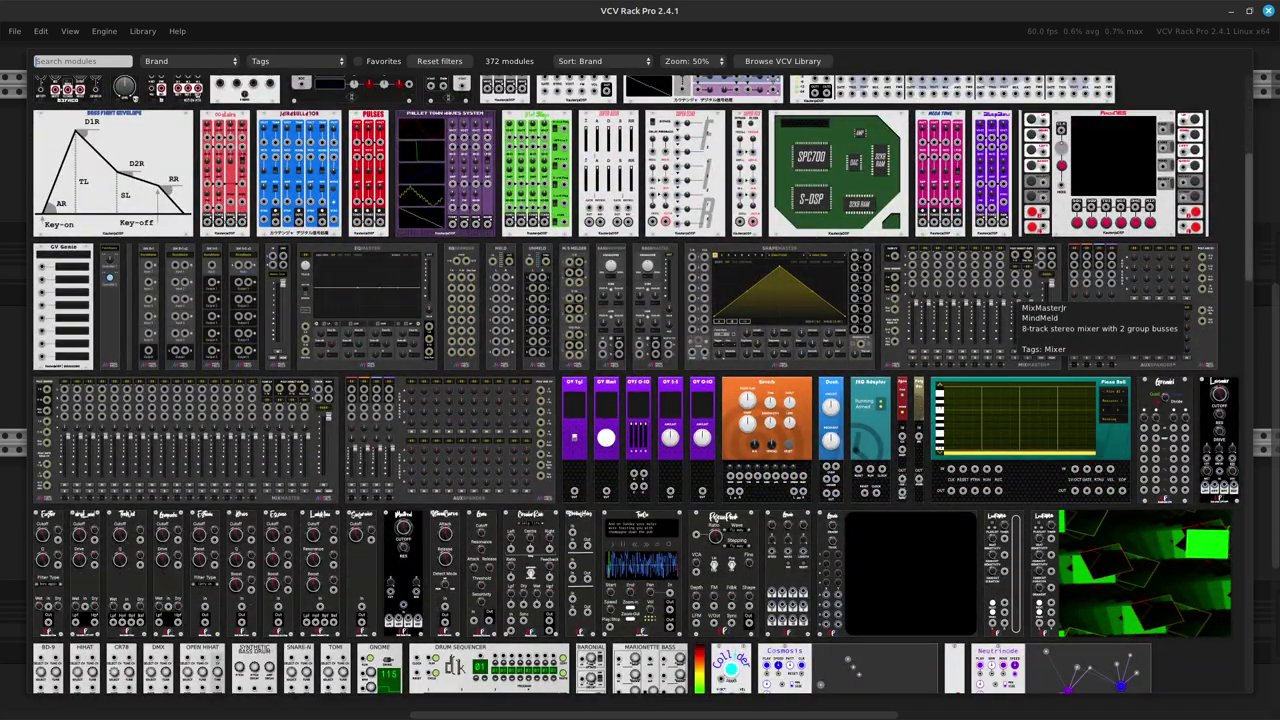
key(Escape)
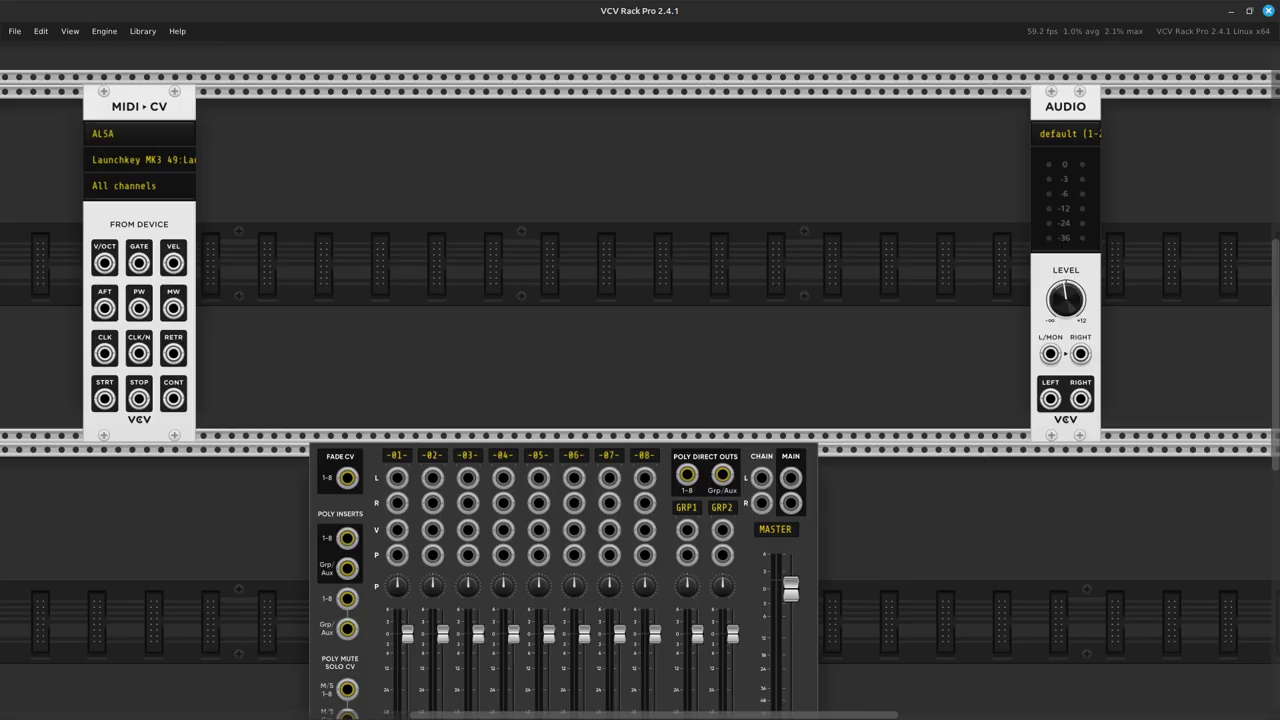
drag(622, 456, 596, 456)
Add the AuxSpander Jr expander beside the mixer.
key(Return)
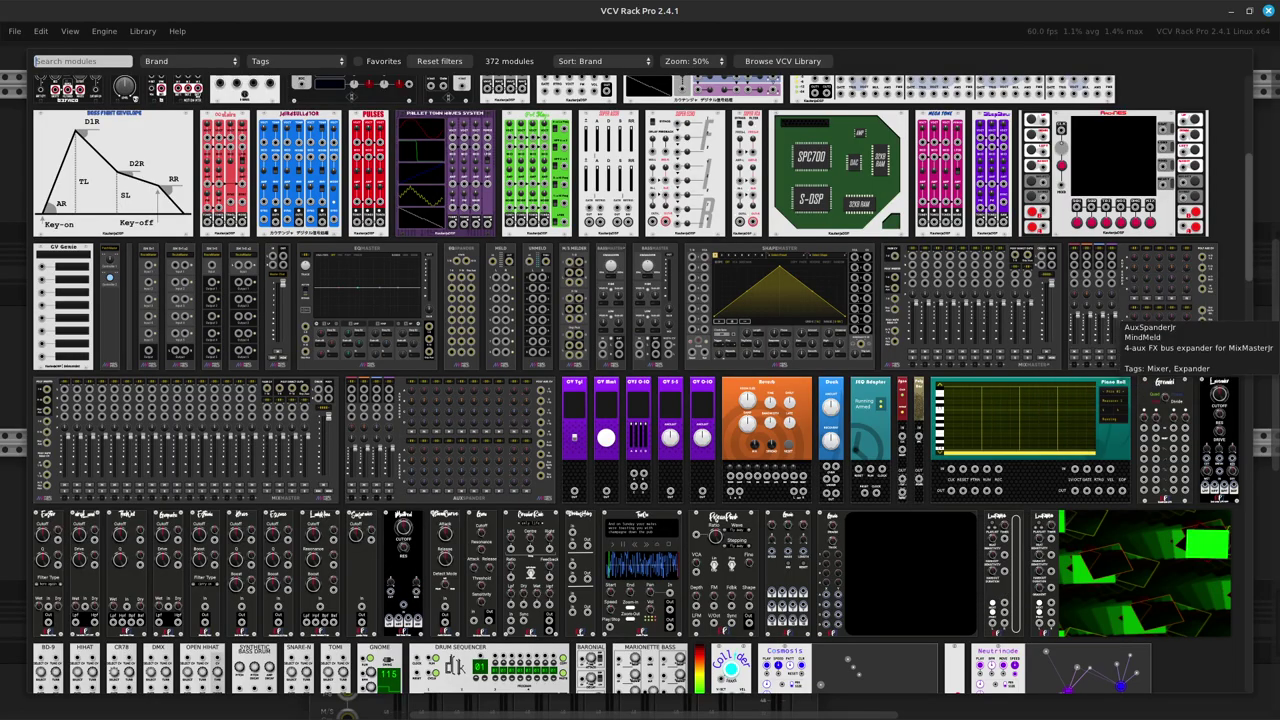
click(1118, 320)
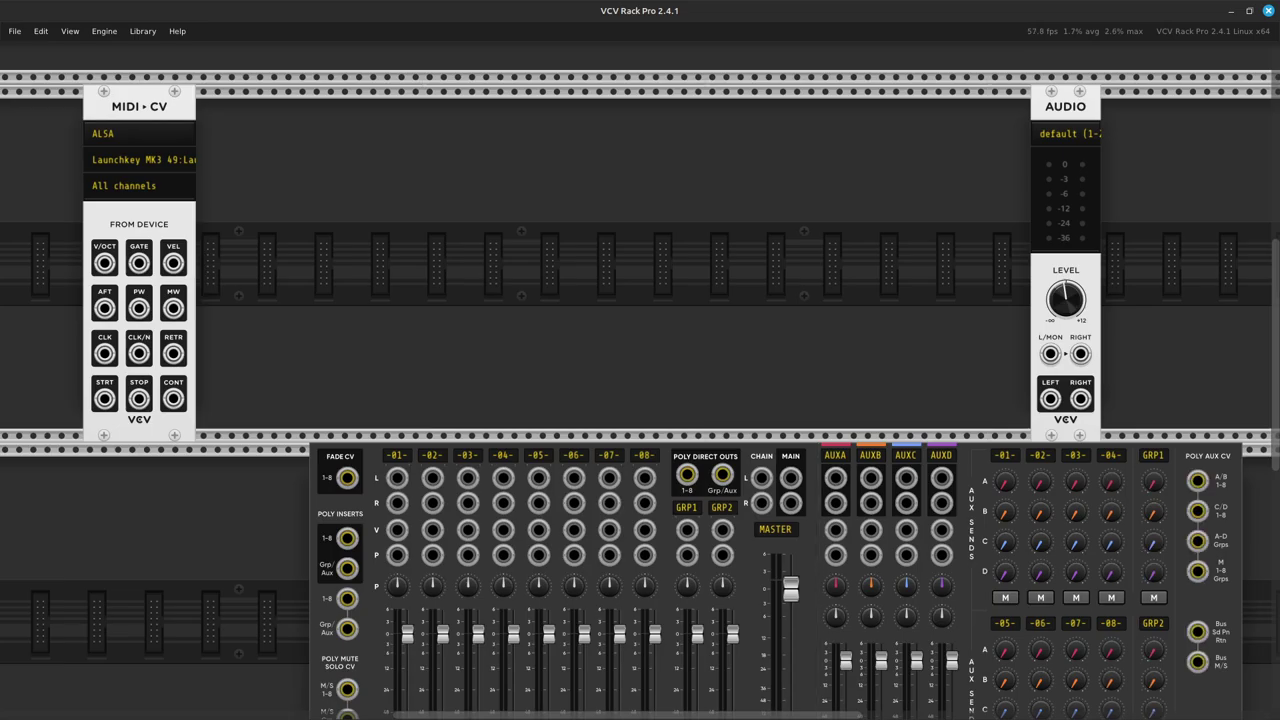
scroll(640, 380, right, 3)
scroll(640, 380, down, 3)
scroll(640, 380, left, 2)
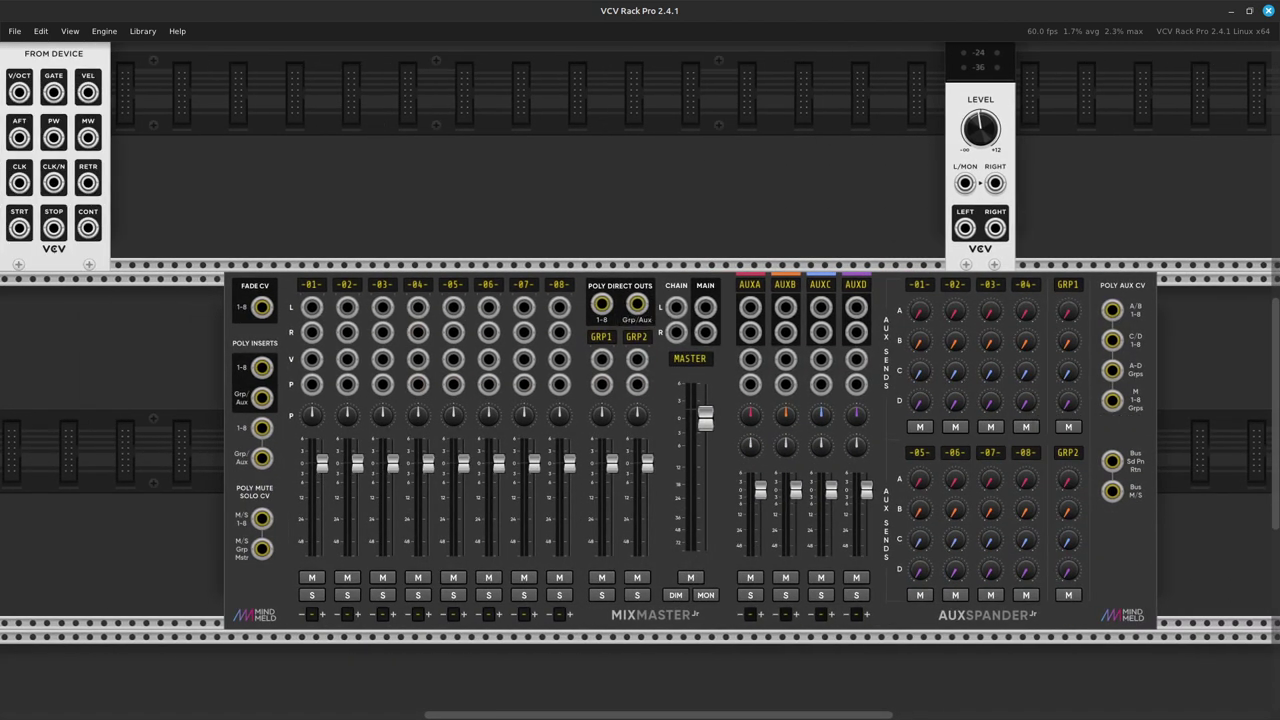
Slide the mixer and AuxSpander Jr left so they dock together.
drag(513, 285, 400, 285)
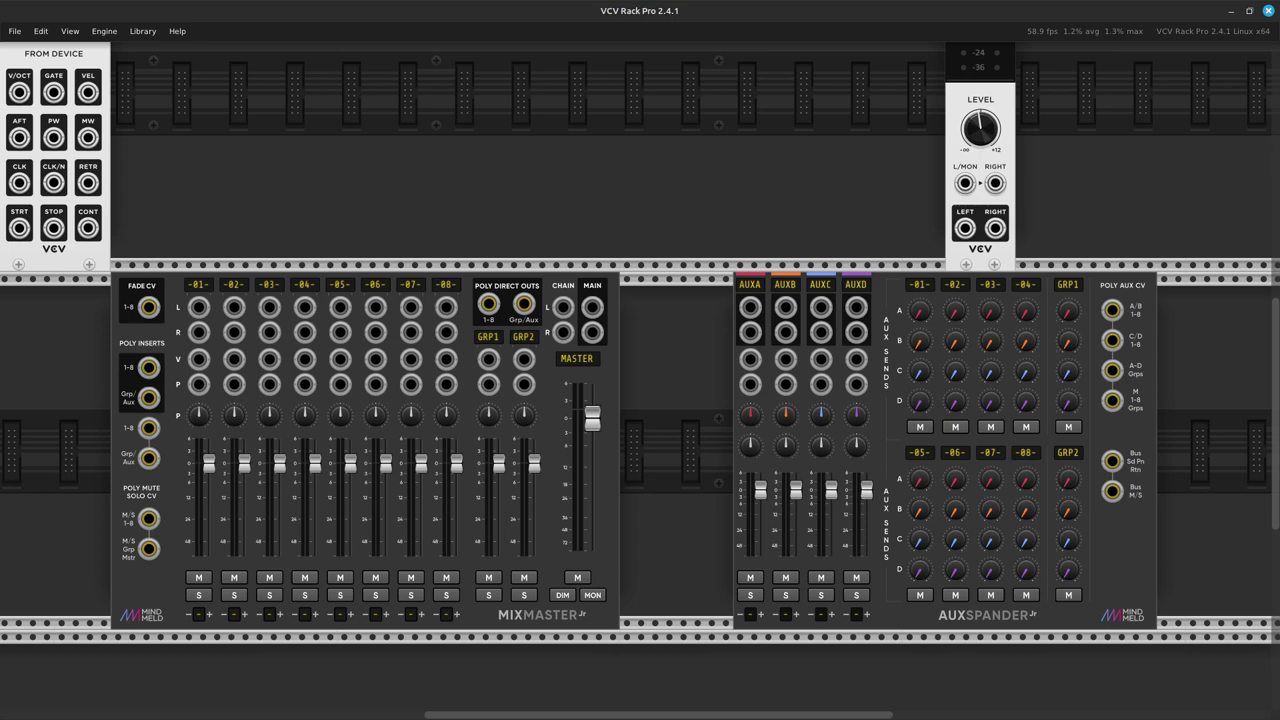
drag(988, 524, 876, 524)
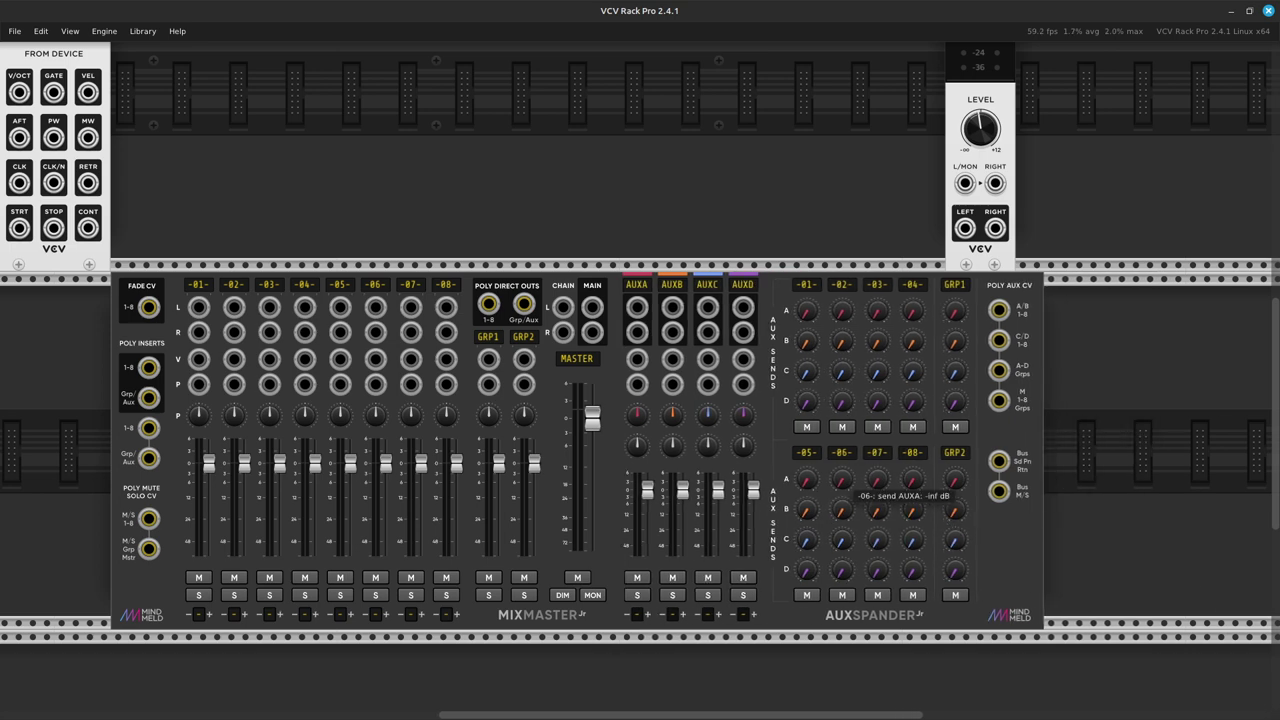
scroll(876, 510, left, 4)
scroll(876, 510, up, 5)
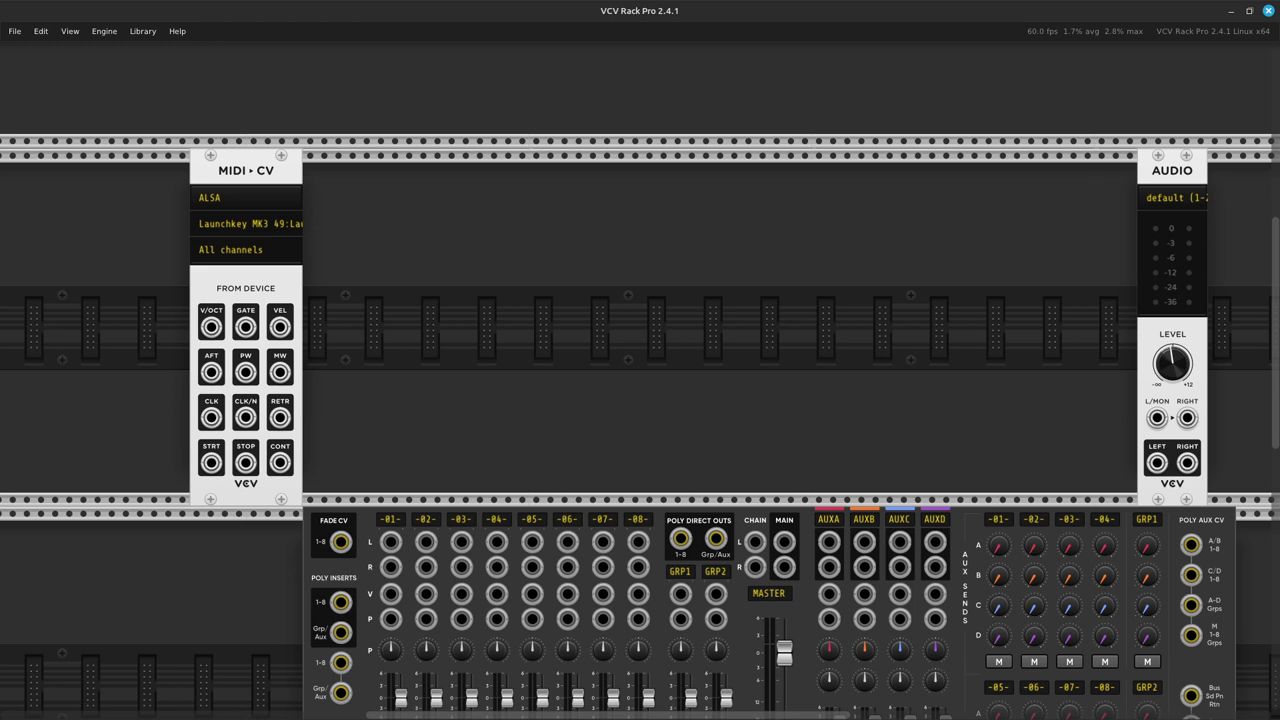
Add a Macro Oscillator beside MIDI-CV and set its model to RING.
key(Return)
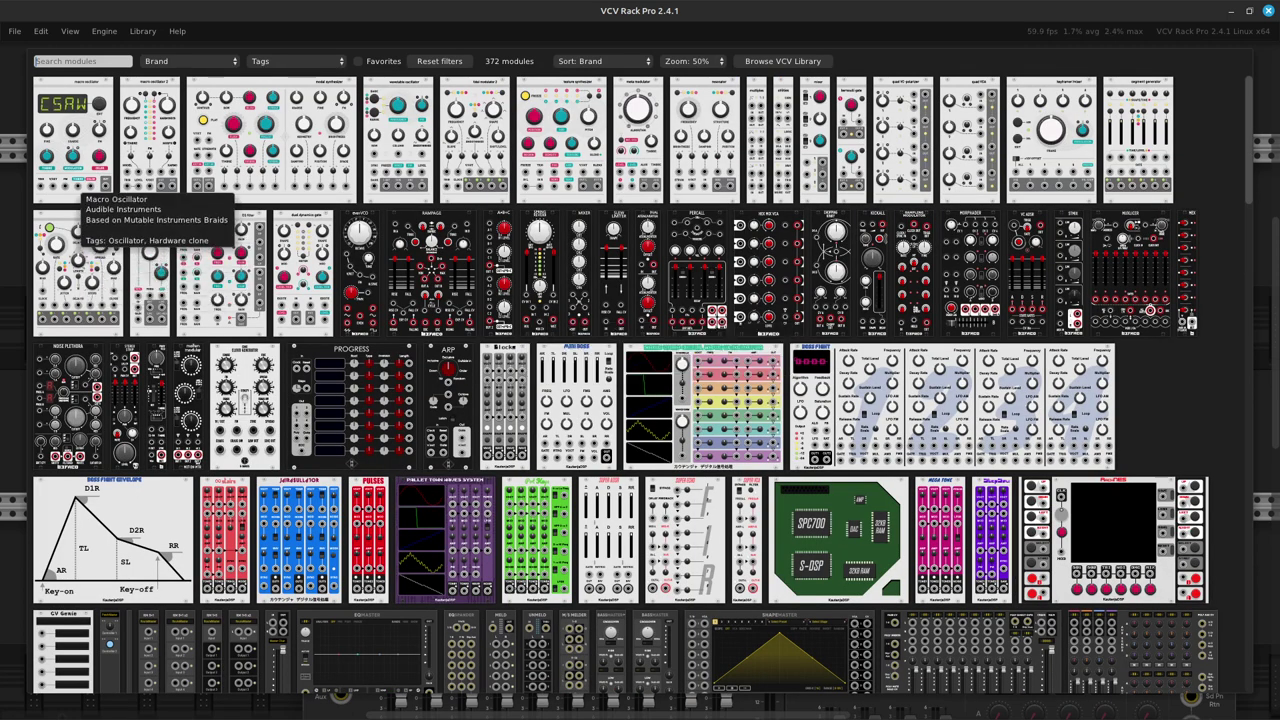
click(88, 150)
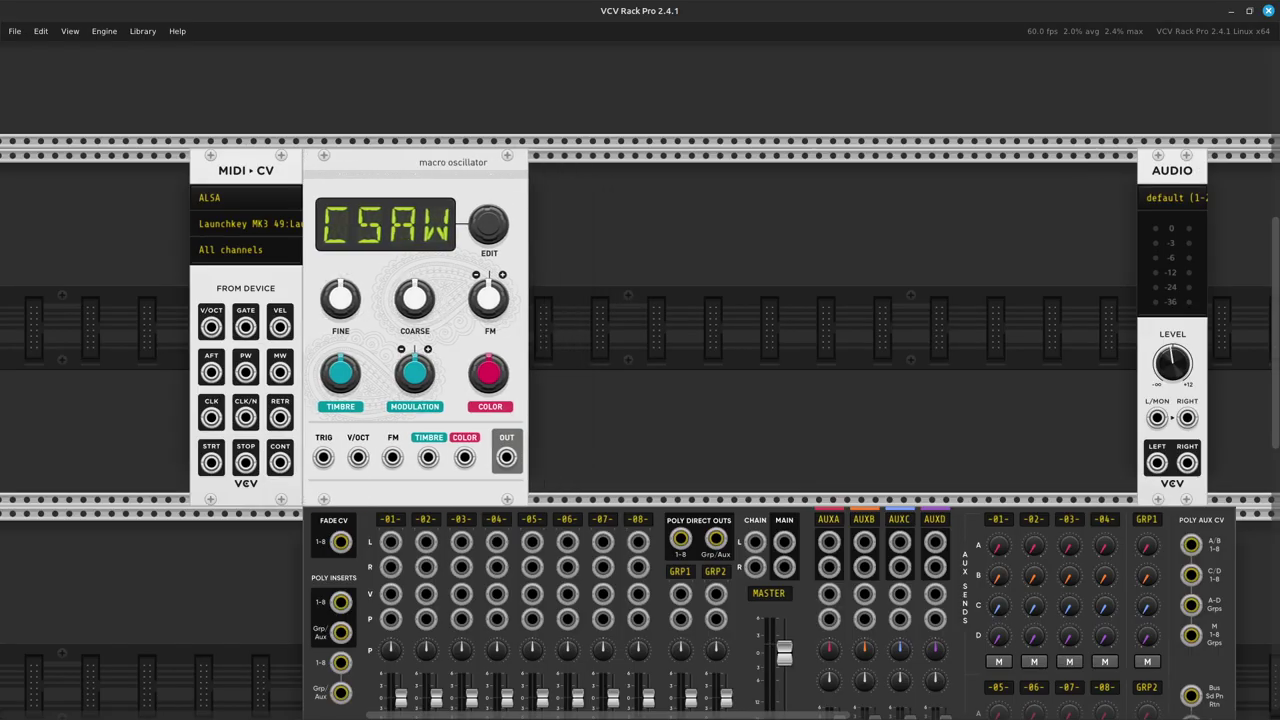
click(489, 232)
drag(489, 225, 489, 83)
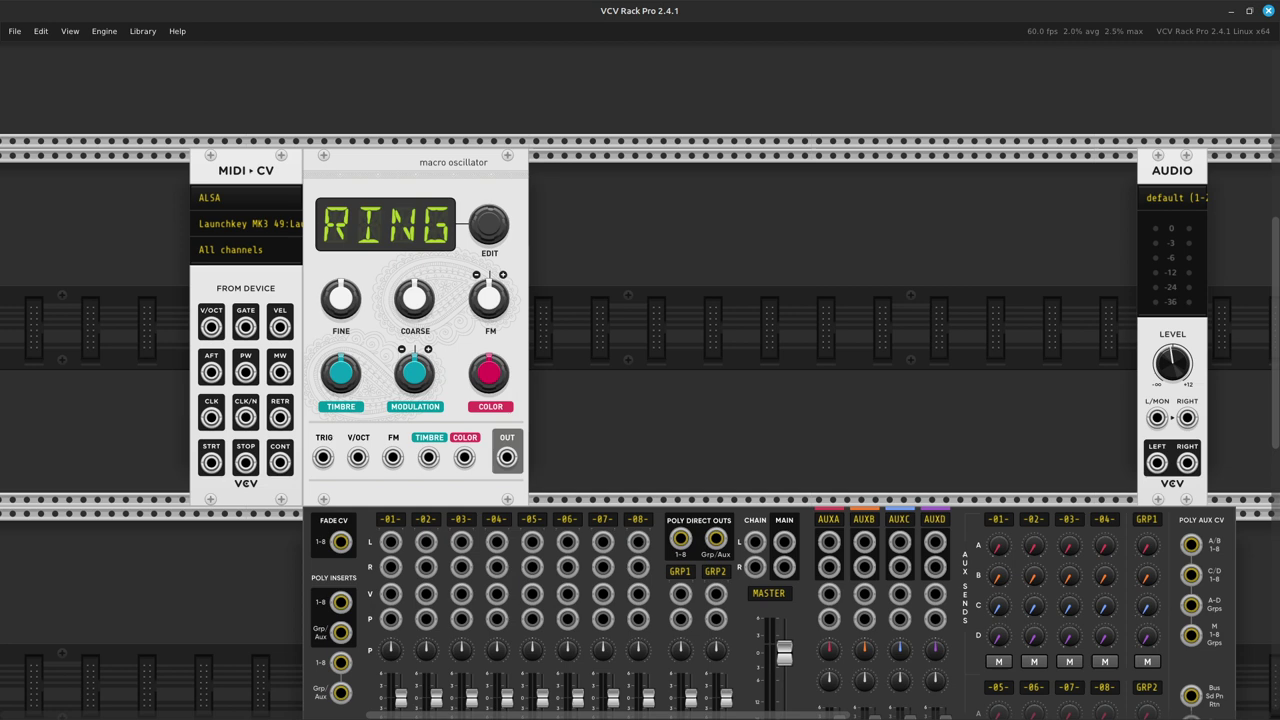
Duplicate the RING oscillator with Ctrl+D, placing the copy beside the original.
ctrl+click(453, 175)
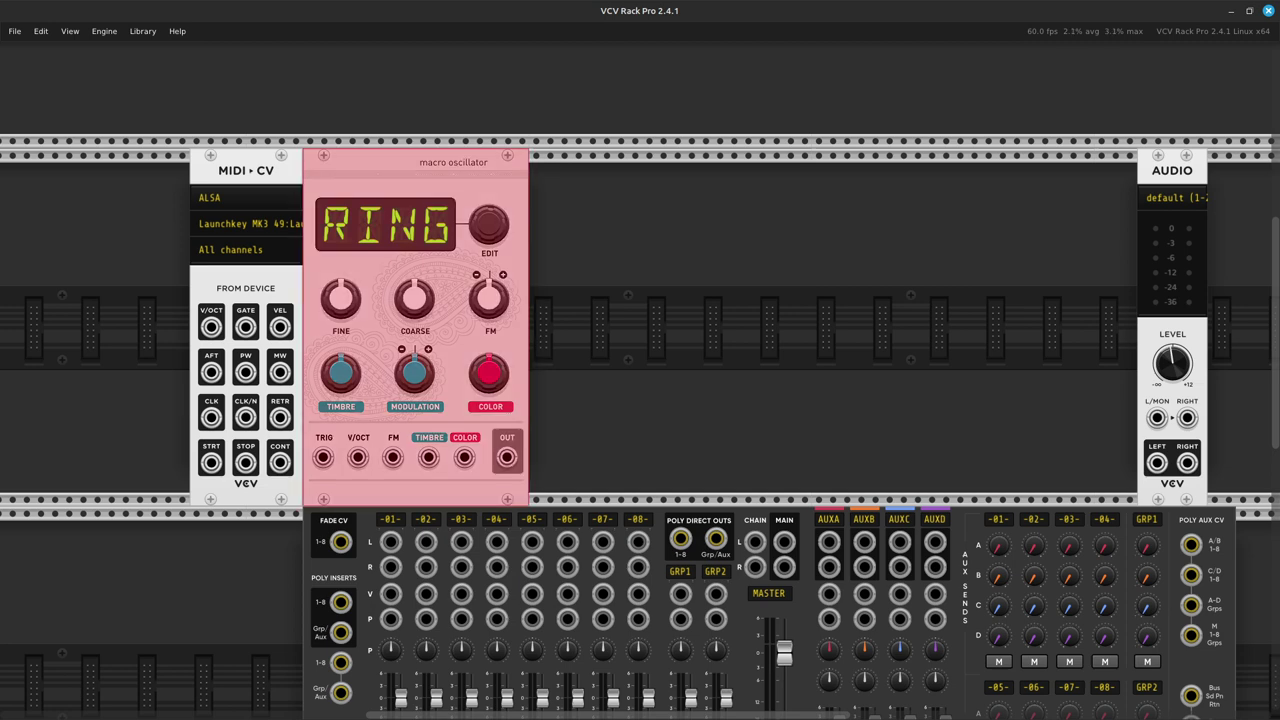
key(Escape)
key(ctrl+d)
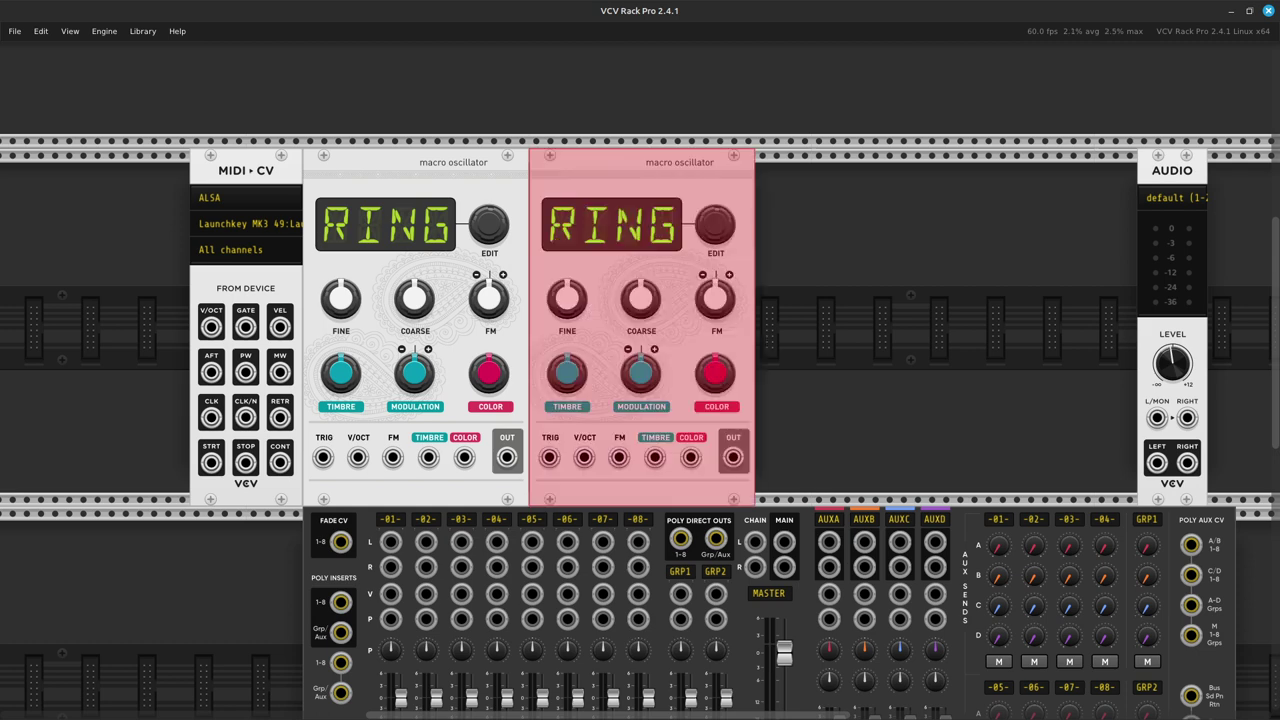
key(Escape)
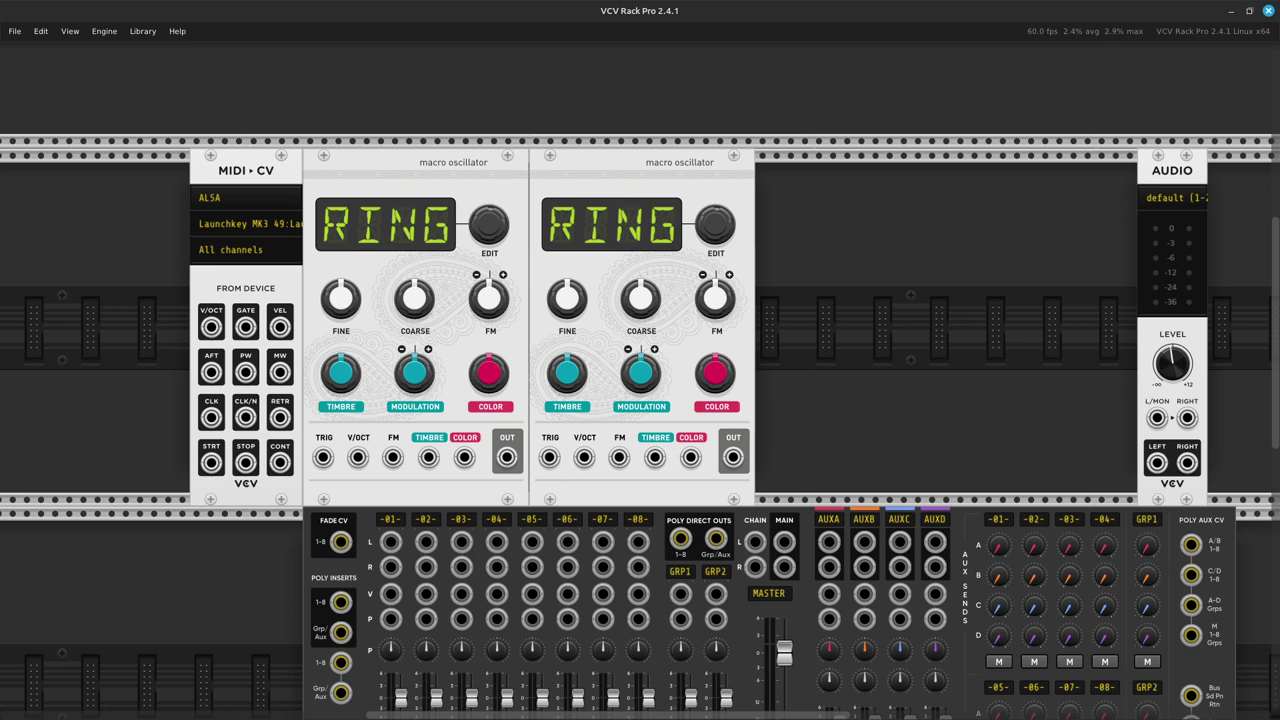
Cable the mixer's MAIN L output into Audio's L/MON input.
scroll(600, 555, right, 5)
scroll(600, 555, down, 3)
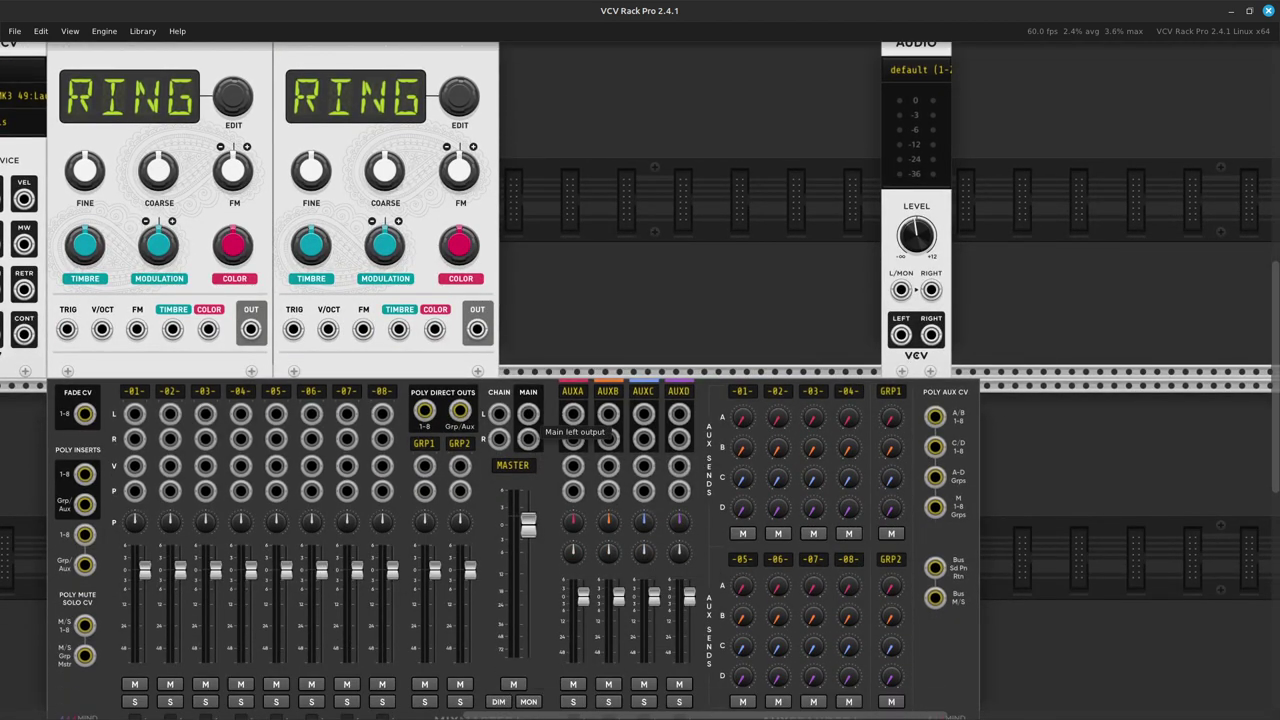
right_click(528, 413)
click(593, 497)
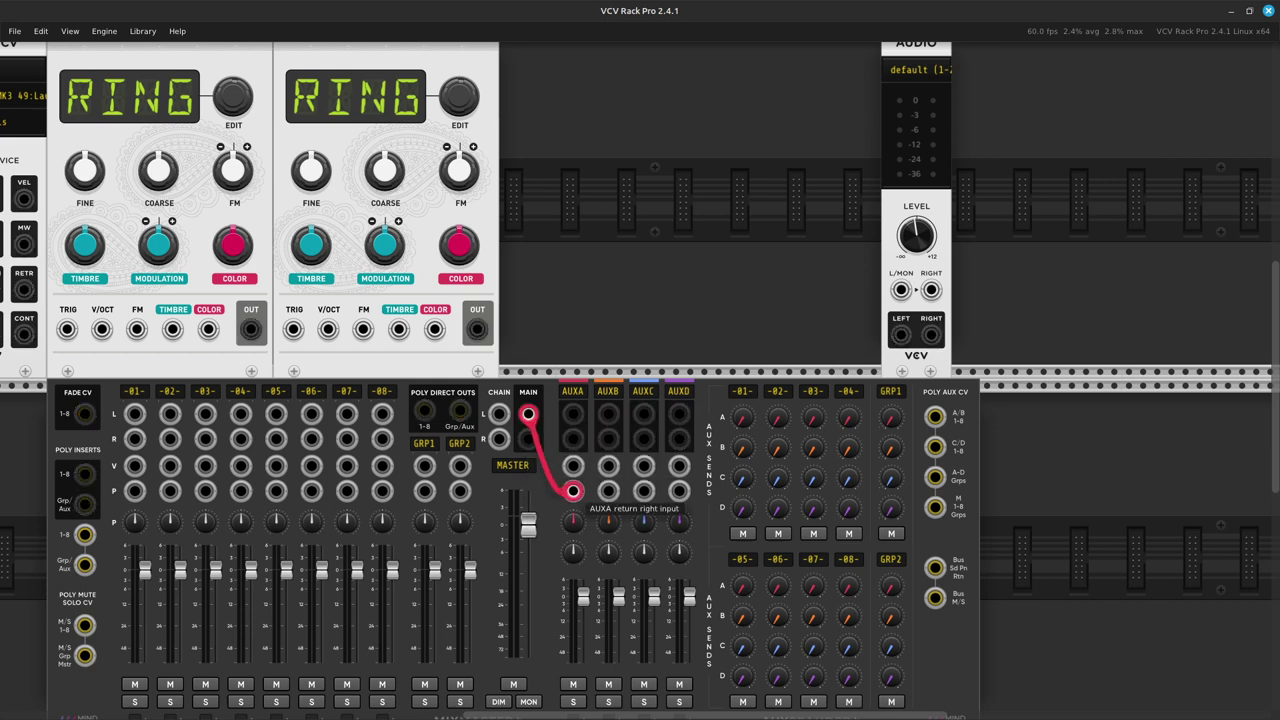
click(901, 290)
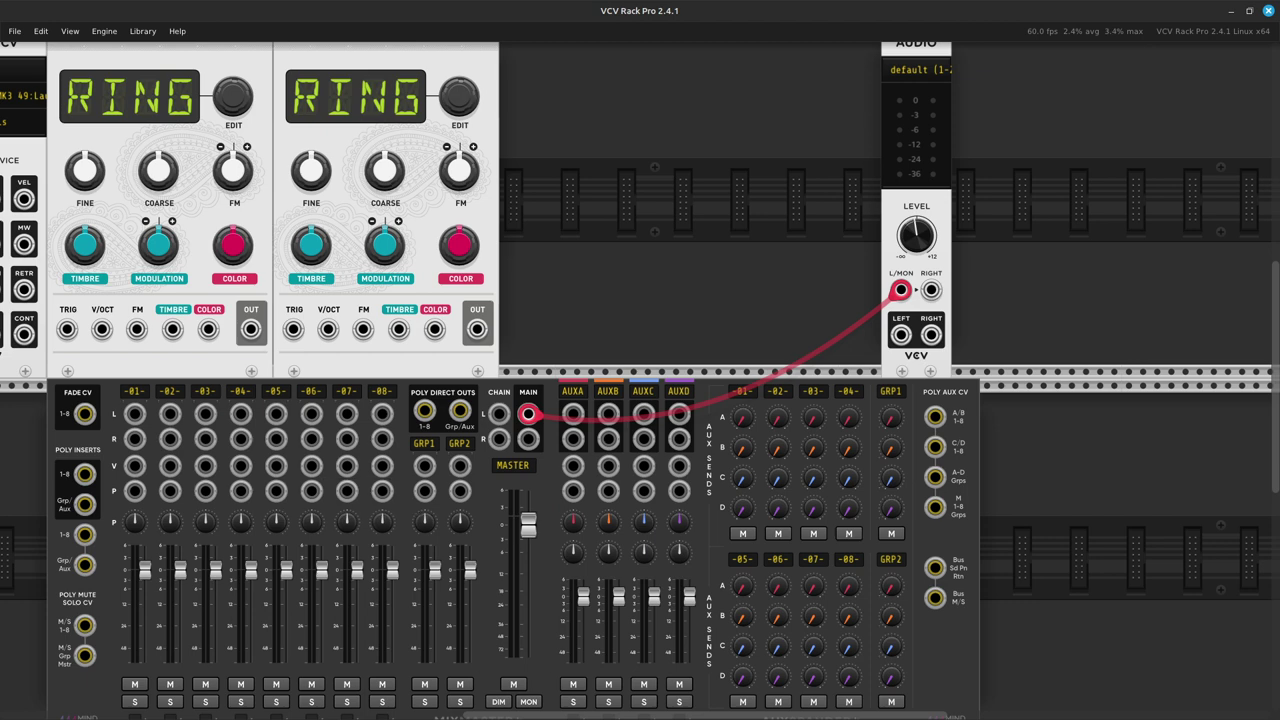
Cable the mixer's MAIN R output into Audio's RIGHT input.
right_click(518, 460)
mouse_move(545, 489)
key(Escape)
right_click(516, 460)
key(Escape)
right_click(532, 440)
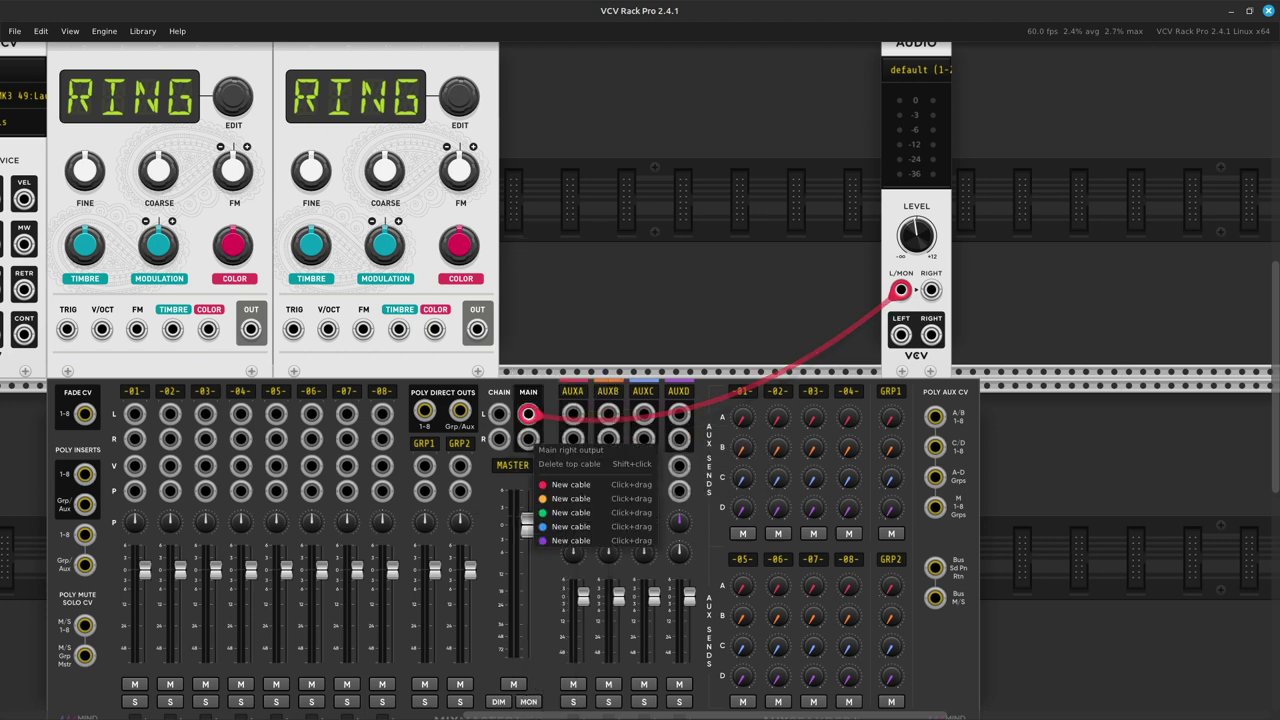
drag(571, 484, 931, 290)
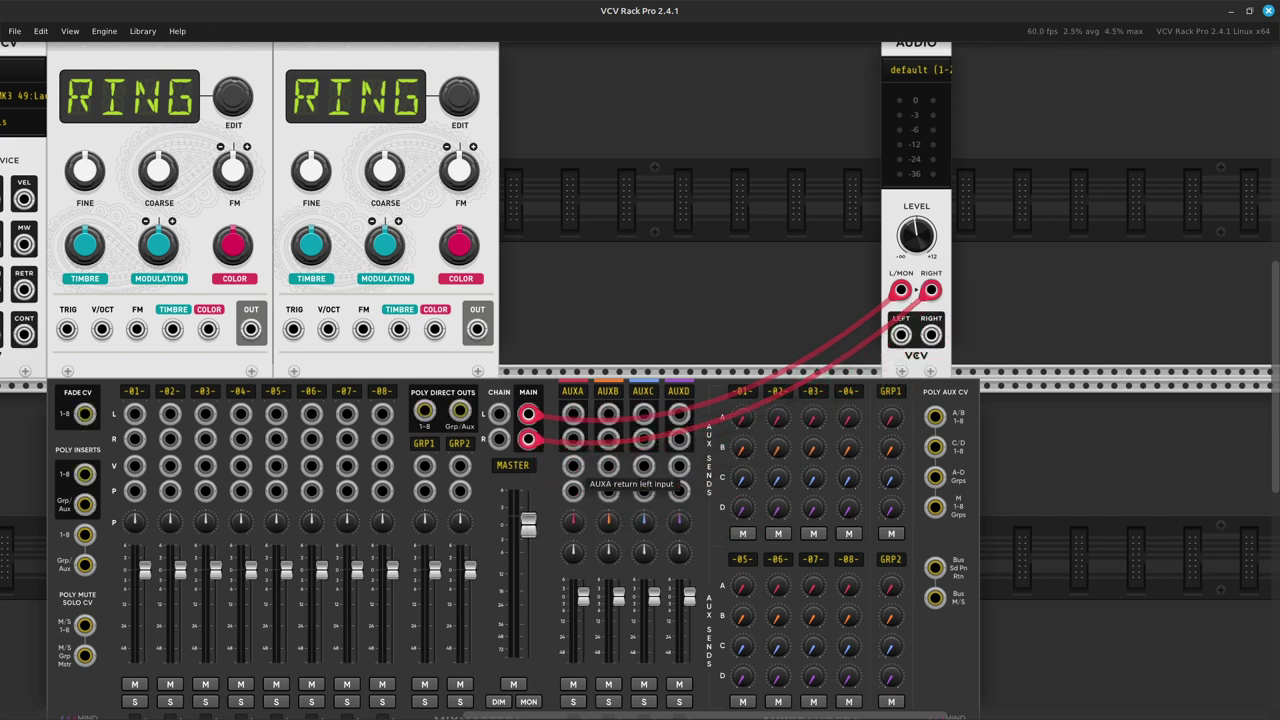
scroll(640, 380, left, 5)
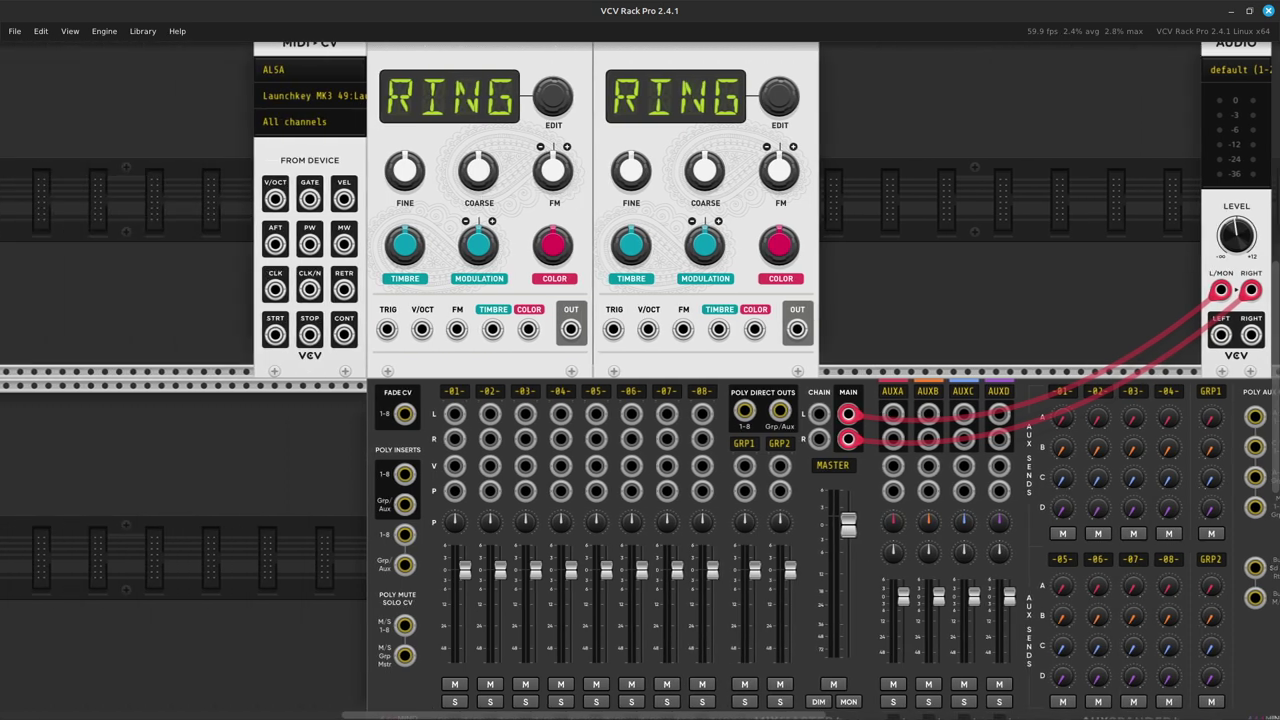
scroll(640, 380, up, 2)
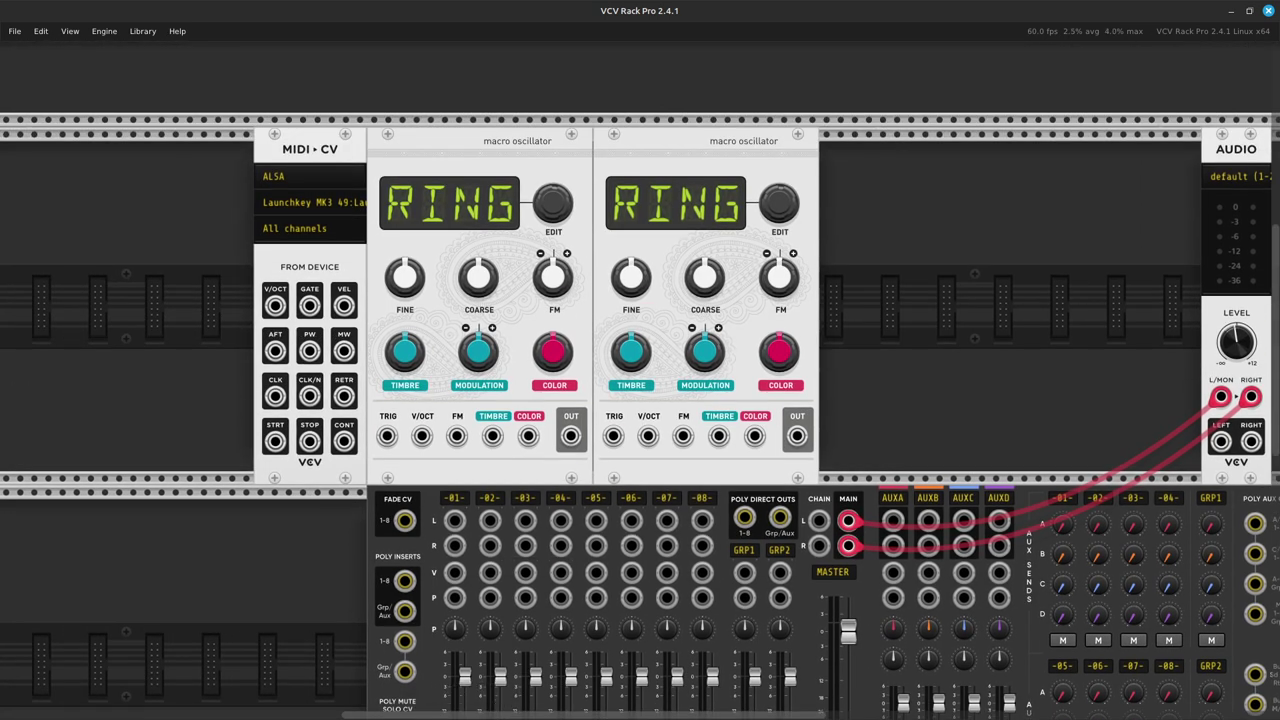
Cable the first RING output into channel 01 L and lower that fader to about -7.7 dB.
mouse_move(658, 686)
right_click(570, 436)
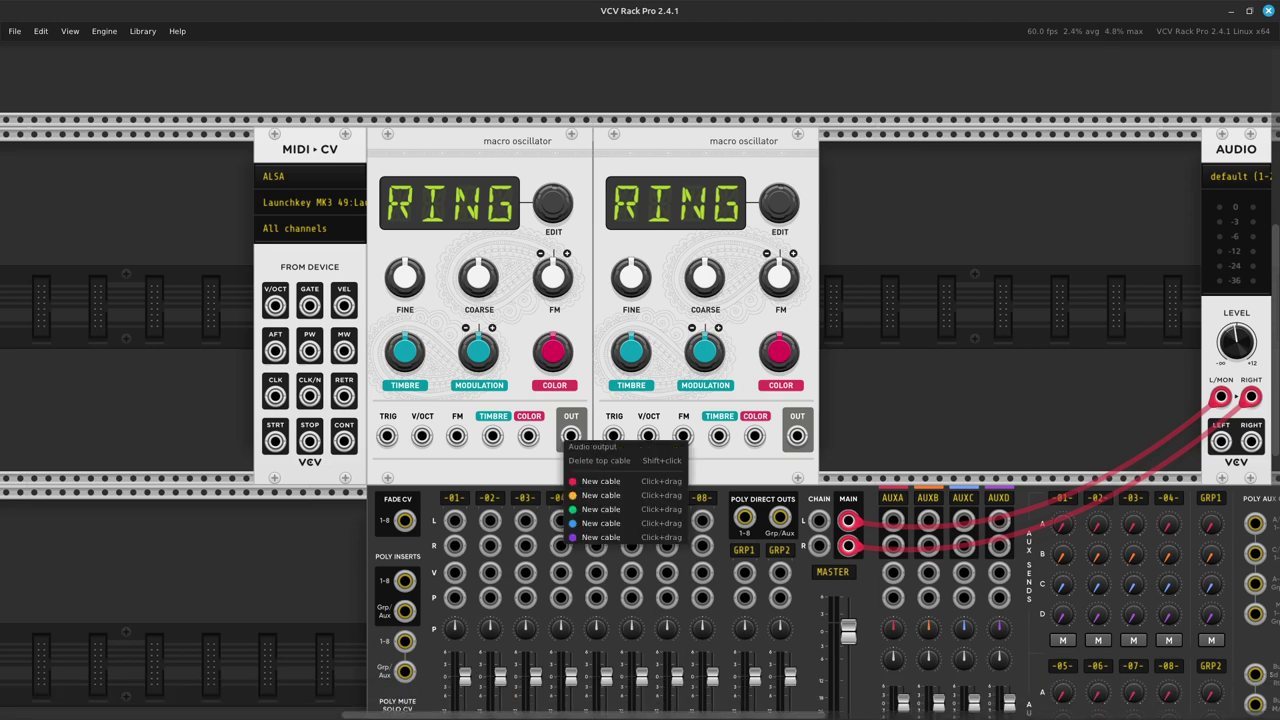
click(600, 481)
click(424, 578)
drag(424, 578, 454, 520)
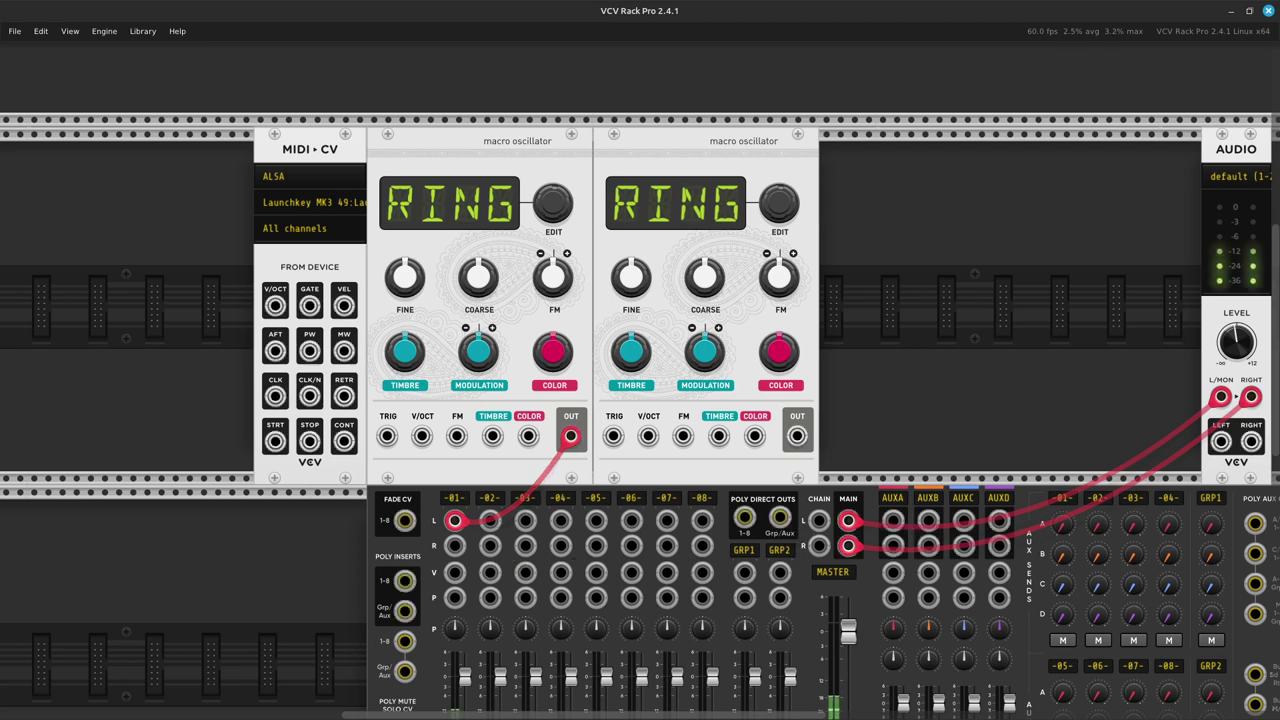
scroll(640, 400, down, 5)
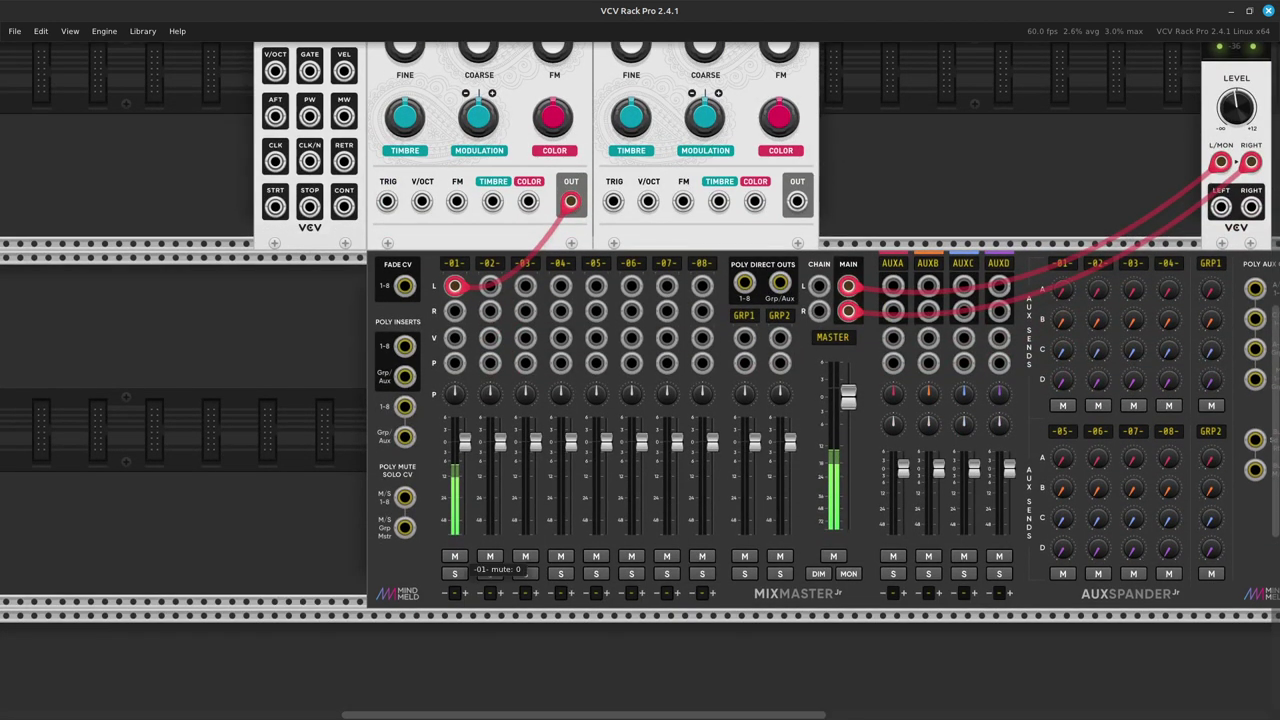
drag(464, 441, 464, 465)
scroll(464, 465, up, 4)
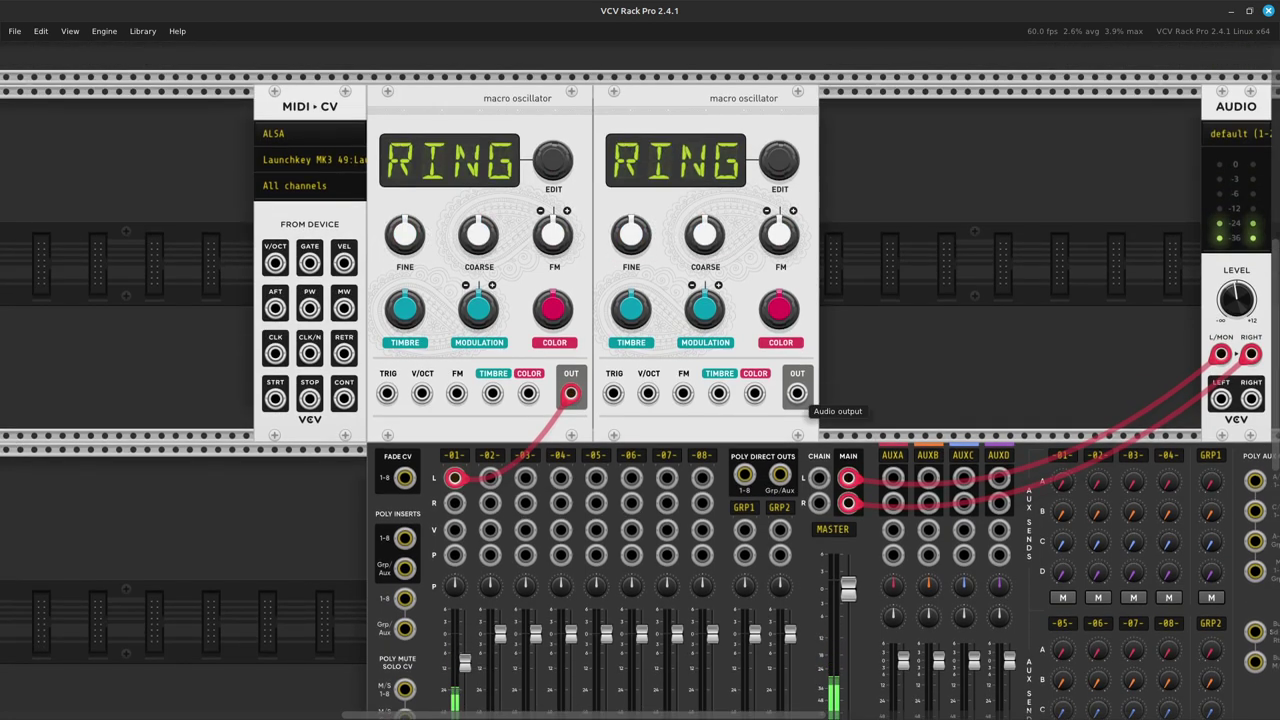
Cable the second RING oscillator's output into channel 01's right input.
right_click(797, 394)
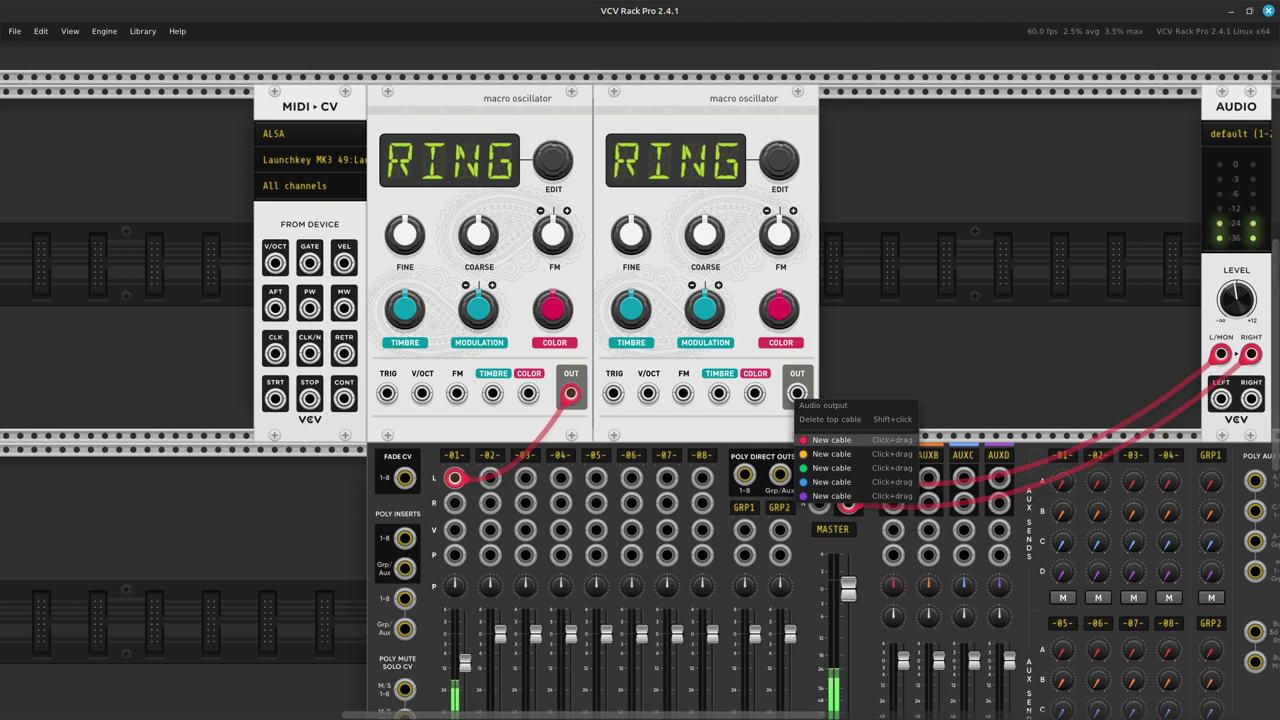
drag(831, 440, 455, 503)
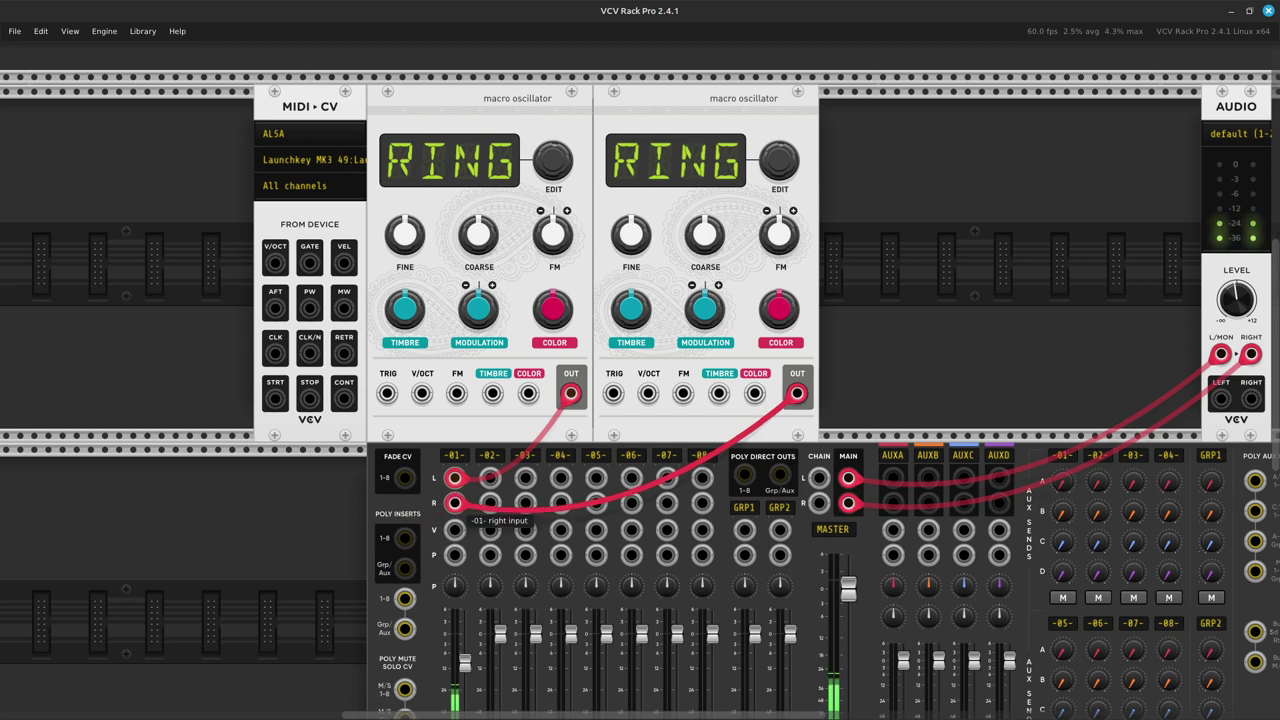
scroll(640, 400, up, 3)
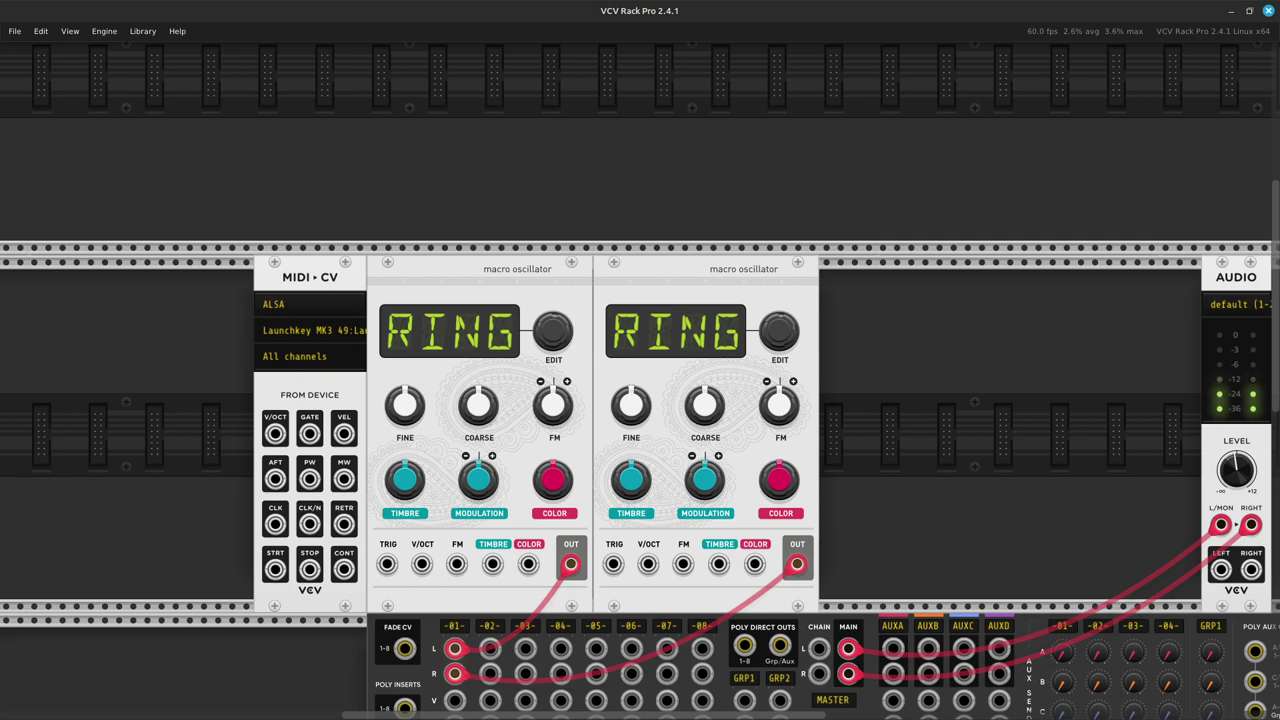
scroll(640, 400, down, 1)
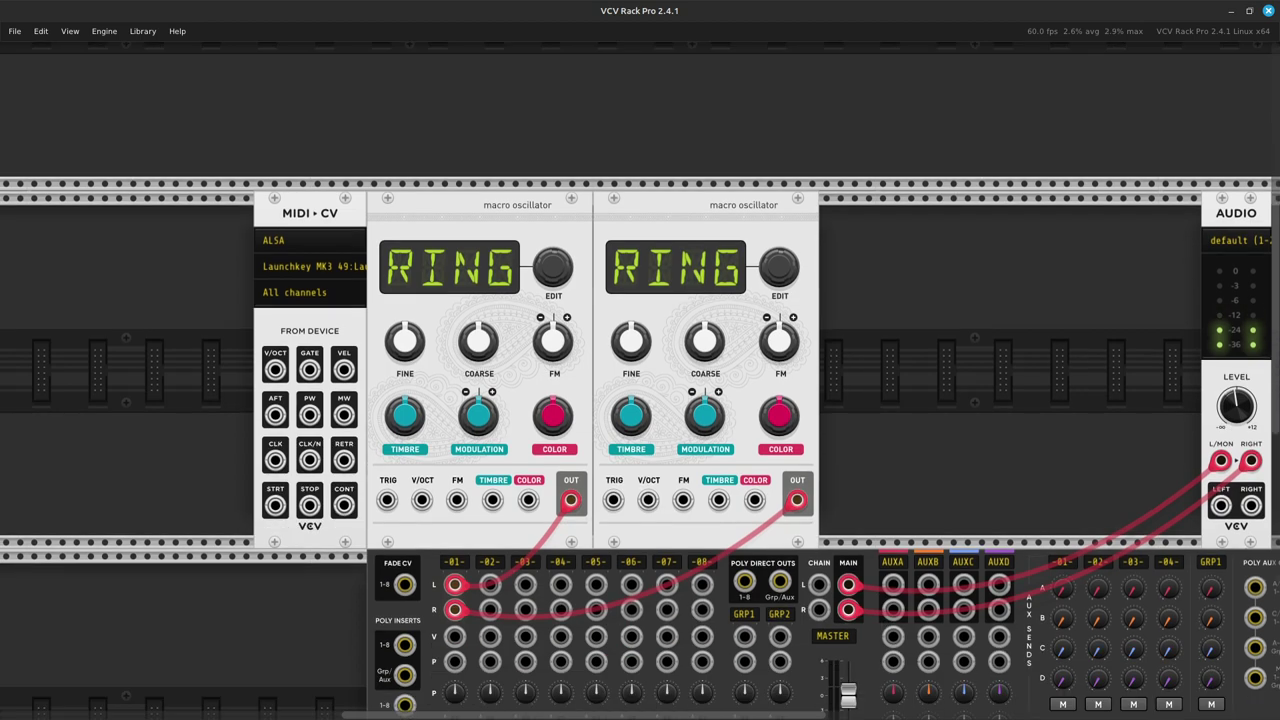
Settle the first RING oscillator's COLOR knob near 49.6%.
scroll(496, 503, up, 5)
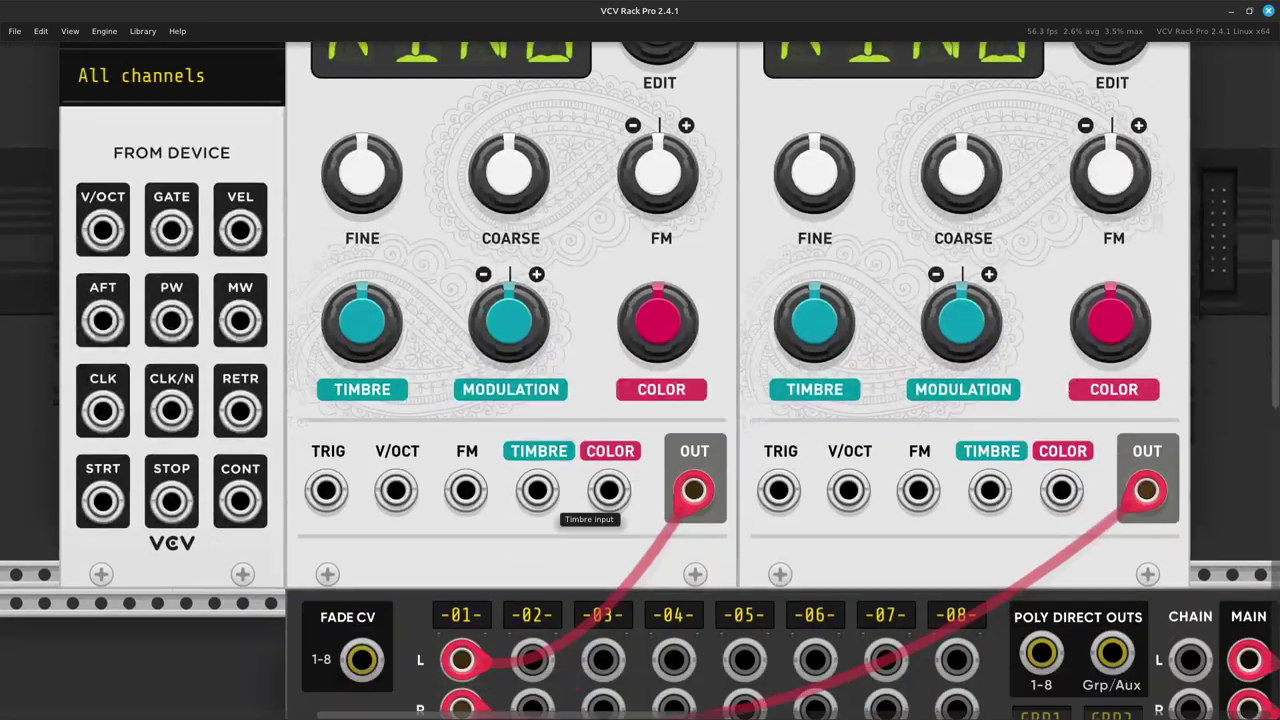
scroll(537, 495, up, 2)
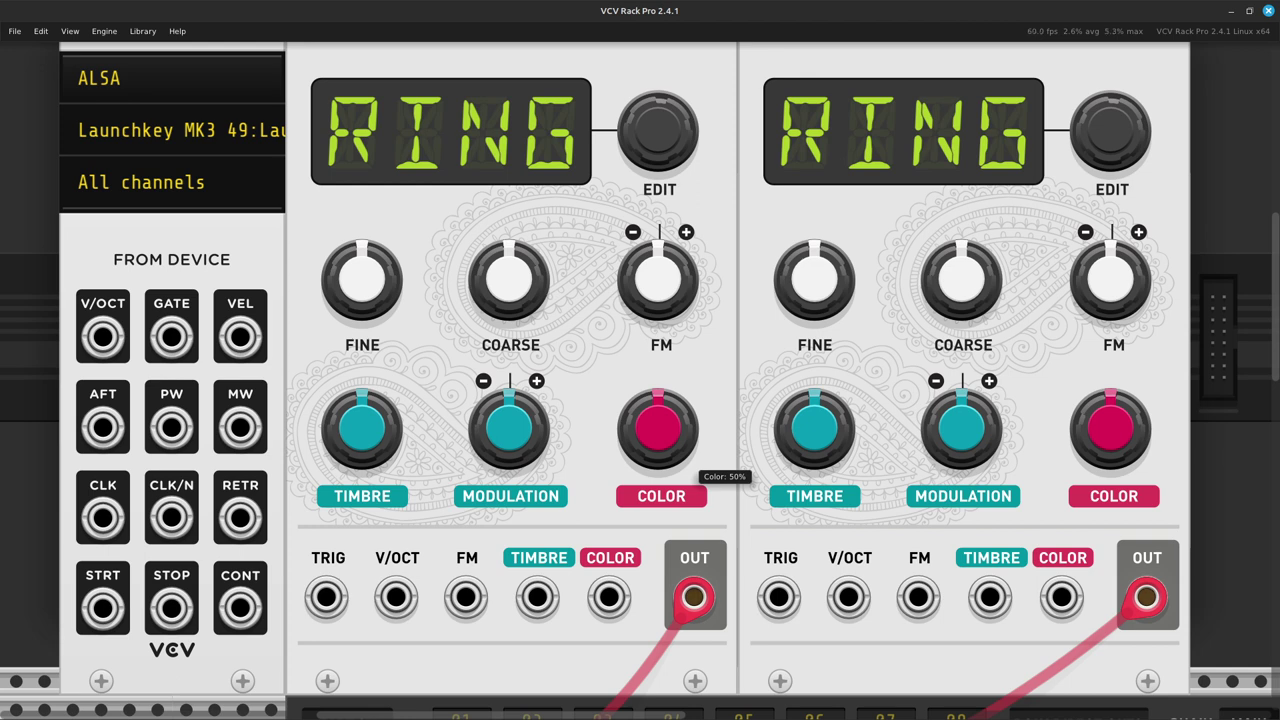
drag(658, 428, 658, 430)
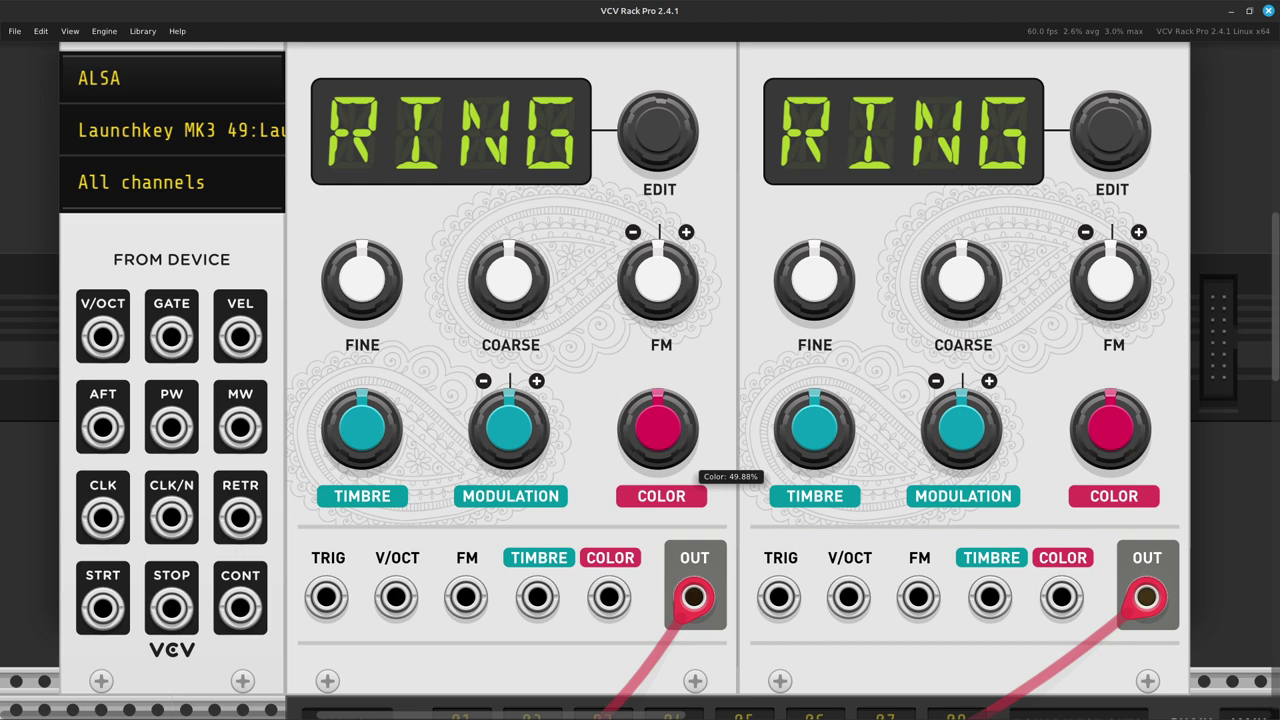
drag(661, 428, 661, 457)
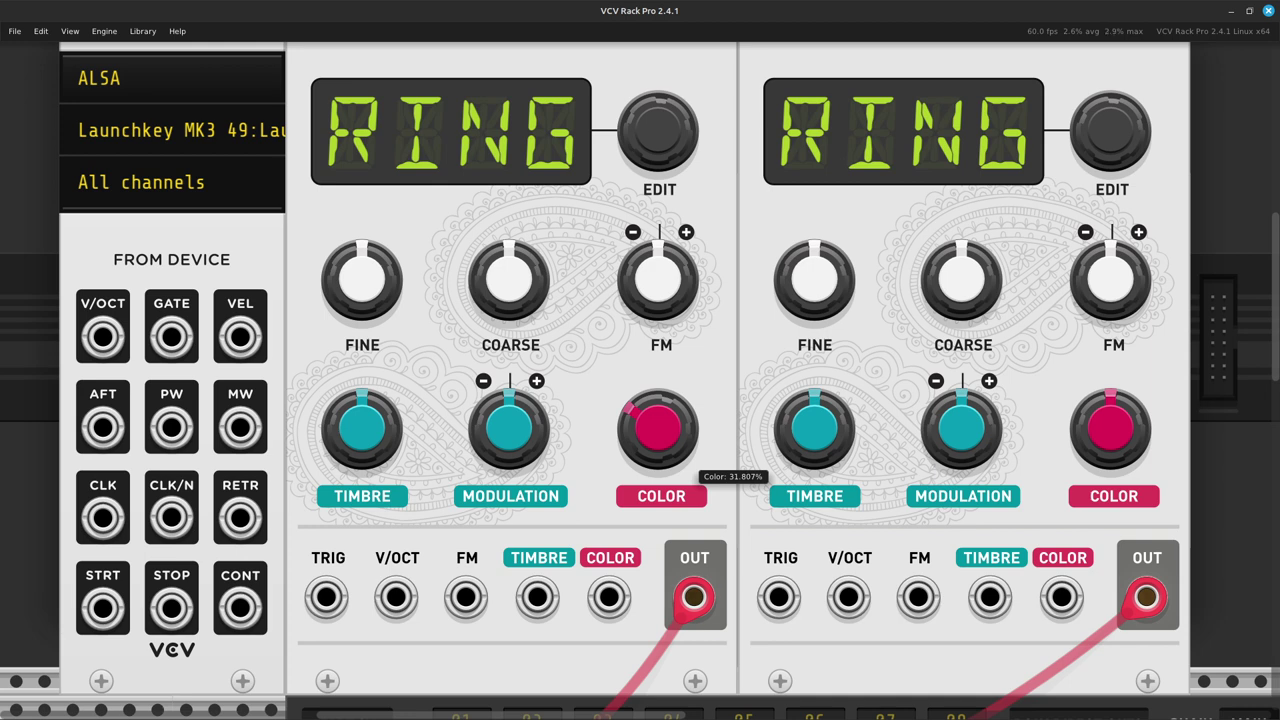
drag(661, 457, 661, 438)
drag(661, 438, 661, 438)
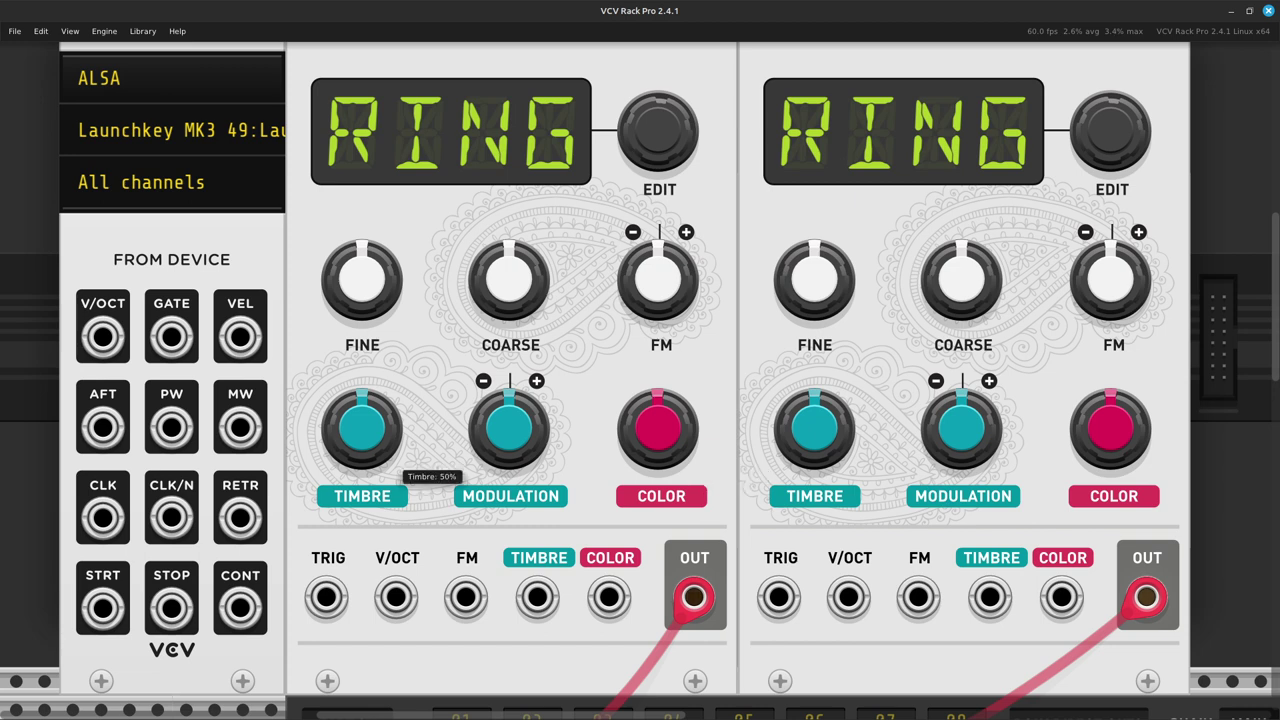
Lower the first RING oscillator's TIMBRE knob to about 30.7%.
drag(362, 427, 362, 477)
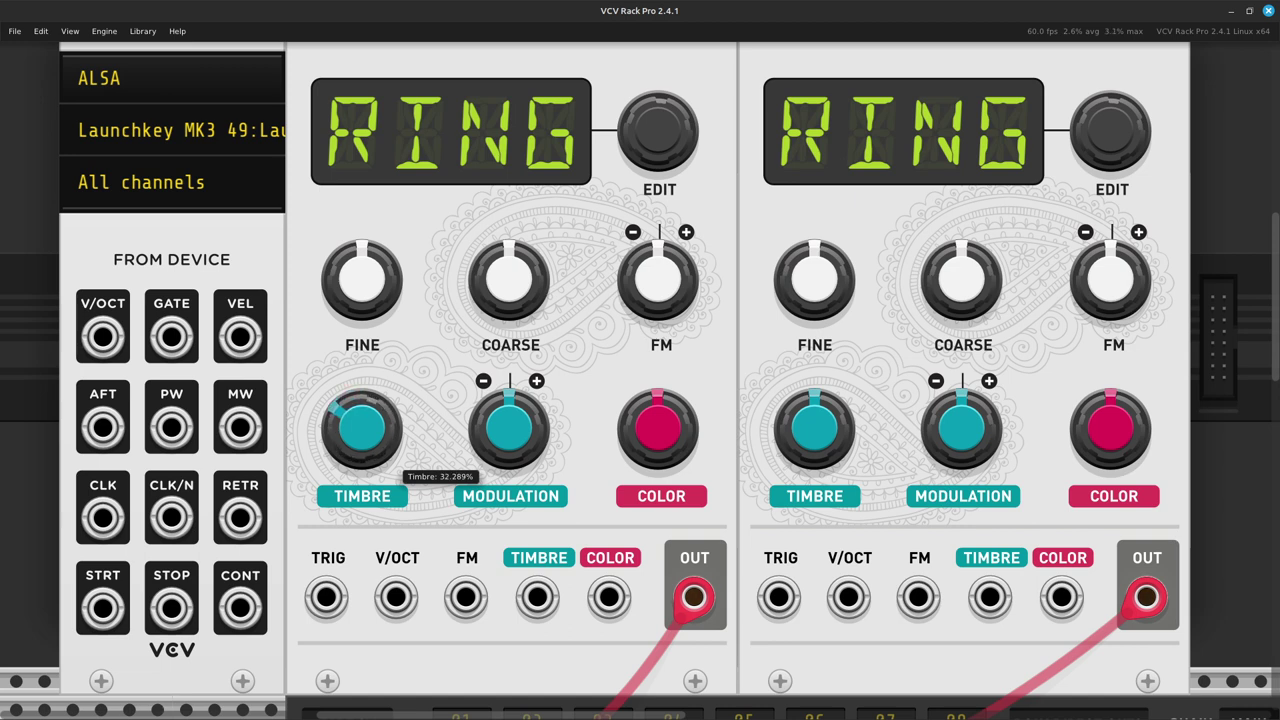
mouse_move(362, 428)
mouse_down()
mouse_move(362, 447)
mouse_move(362, 432)
mouse_up()
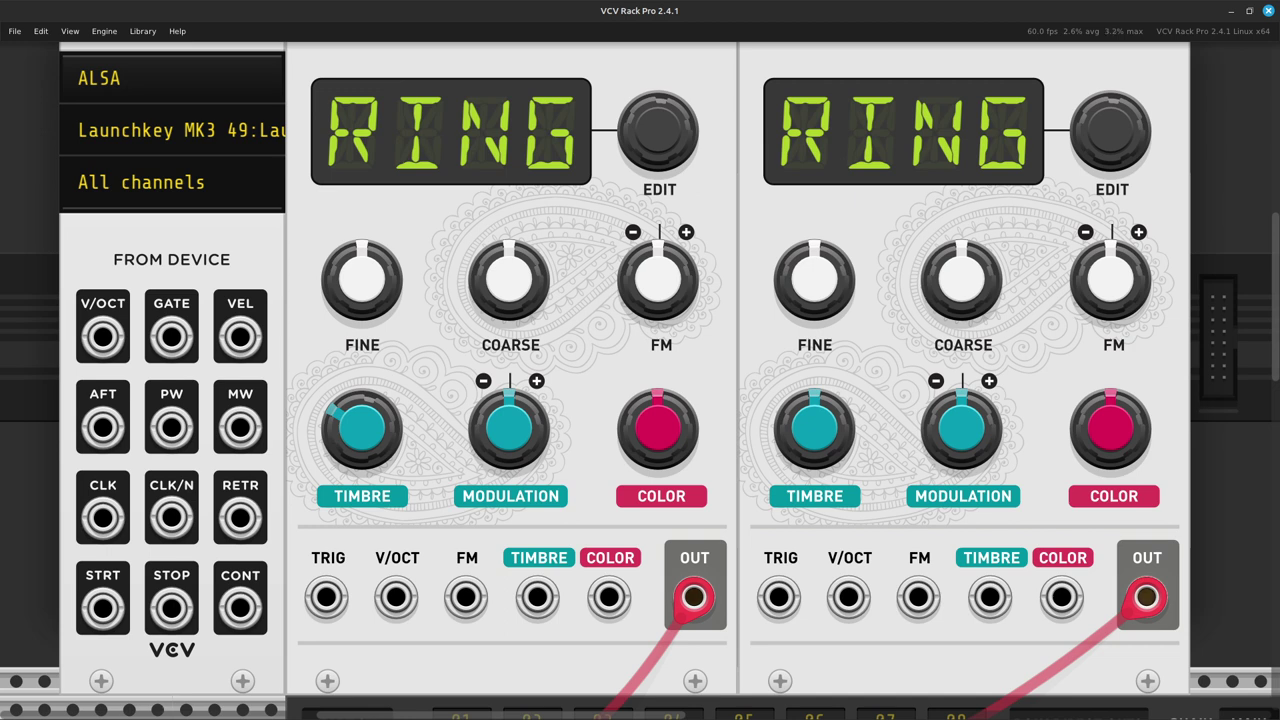
mouse_move(392, 458)
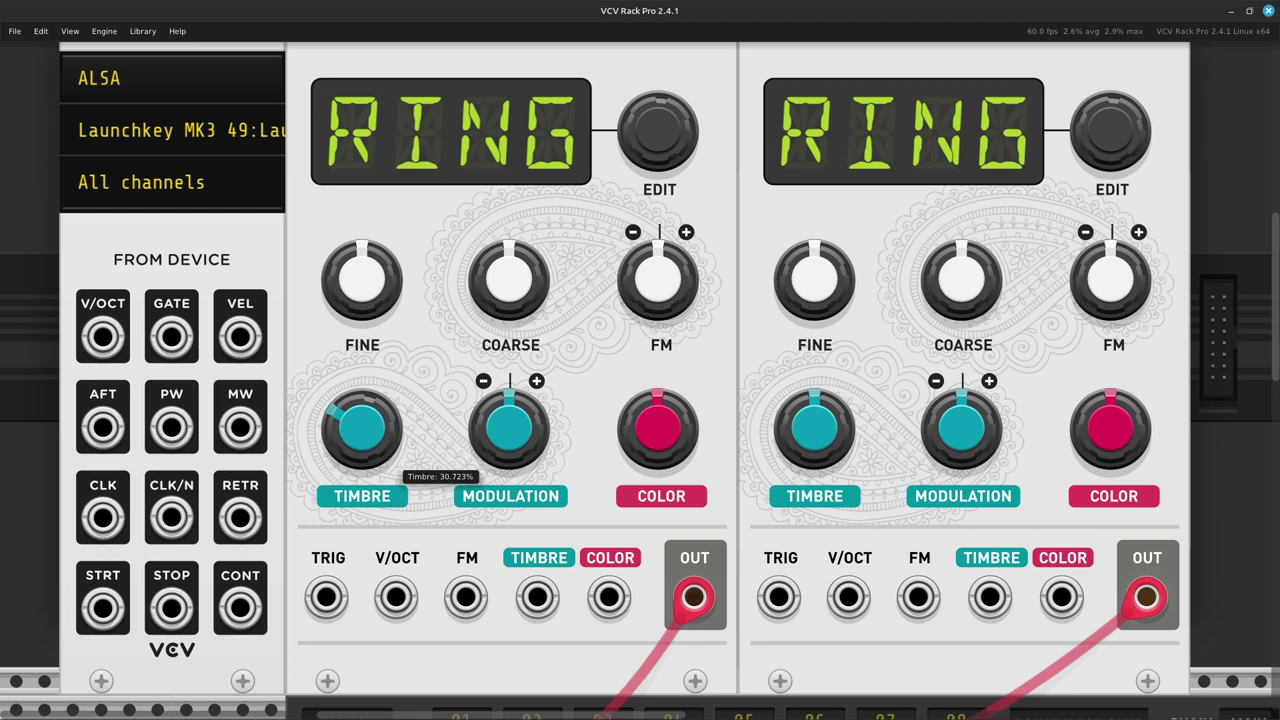
mouse_move(690, 458)
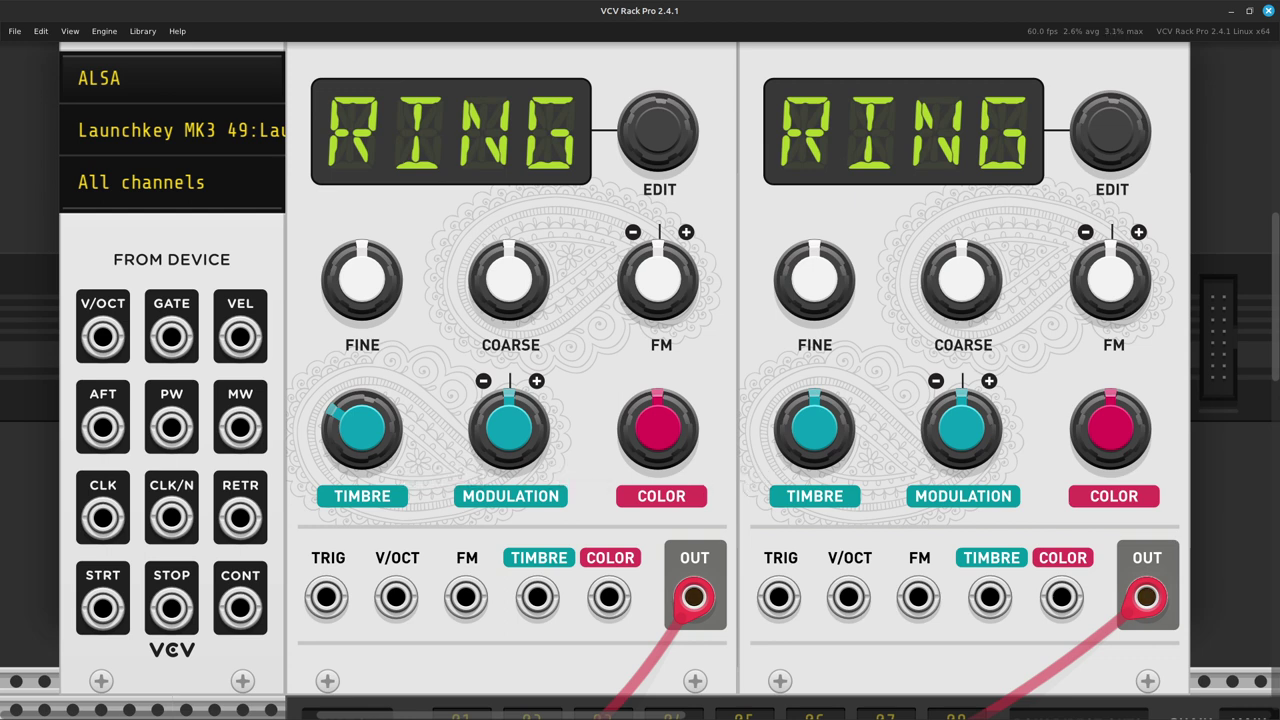
Initialize the first RING's TIMBRE and COLOR back to their 50% defaults.
right_click(338, 440)
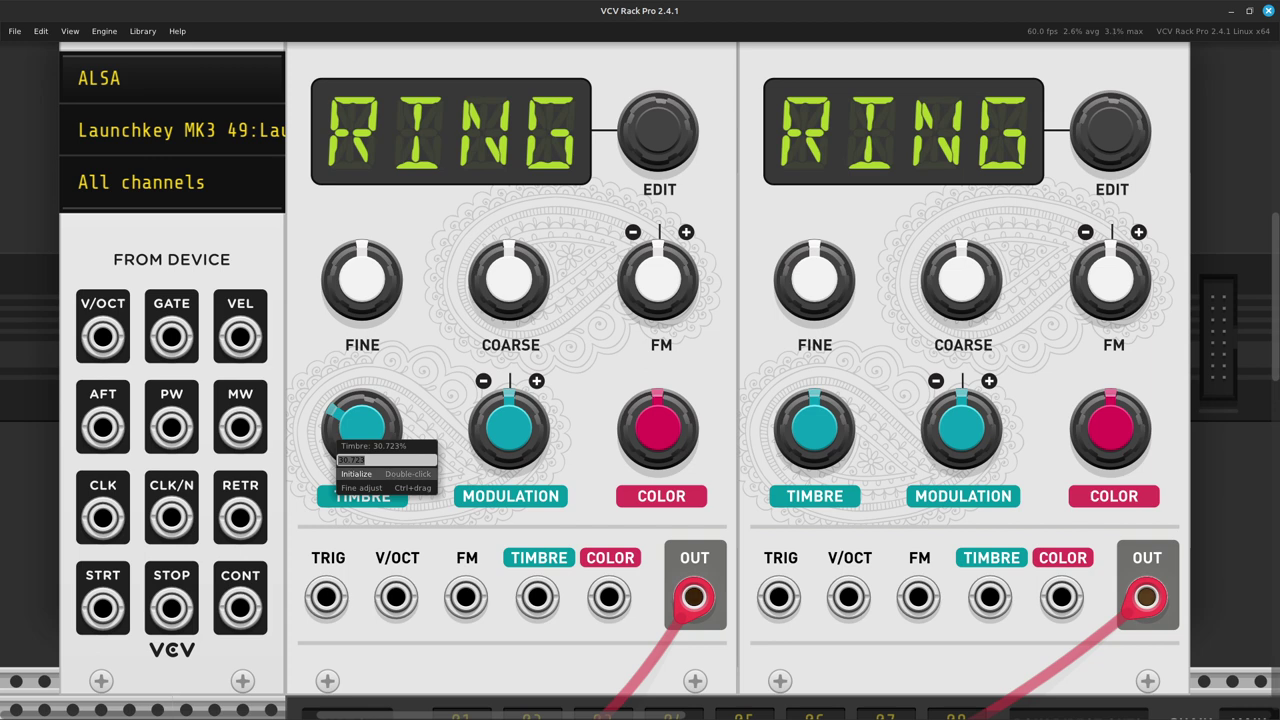
click(357, 474)
right_click(656, 455)
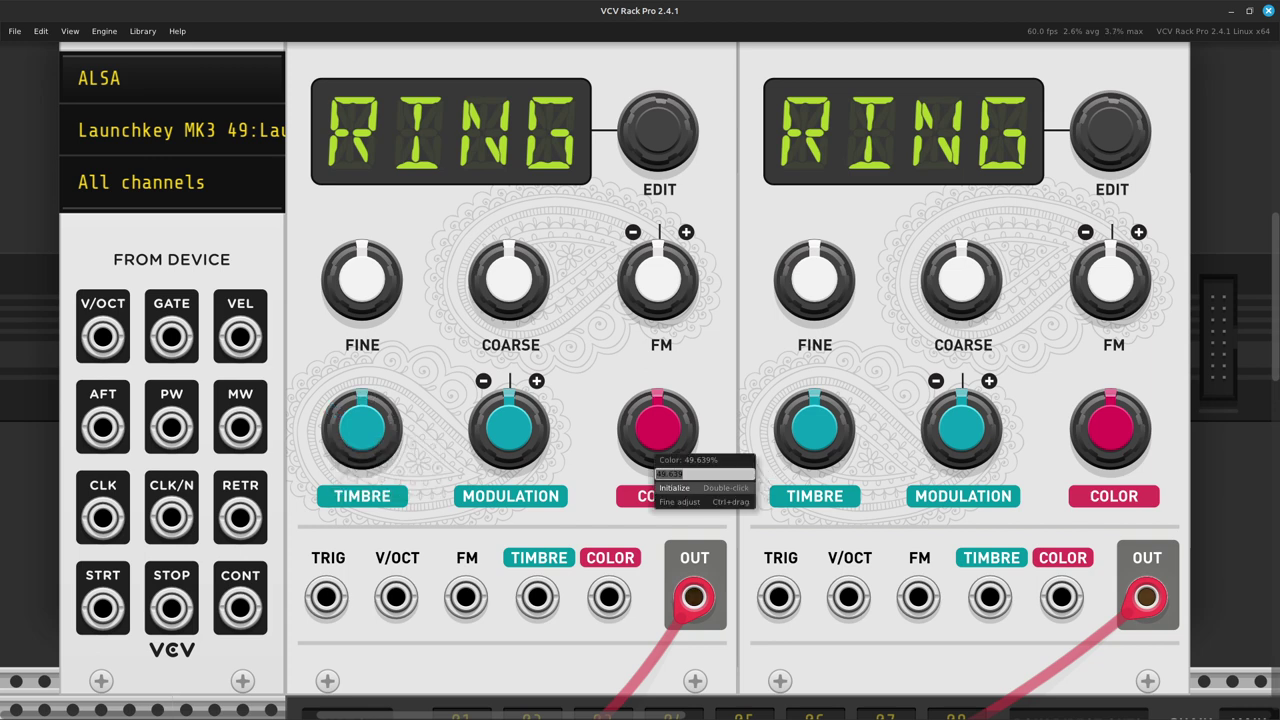
click(675, 488)
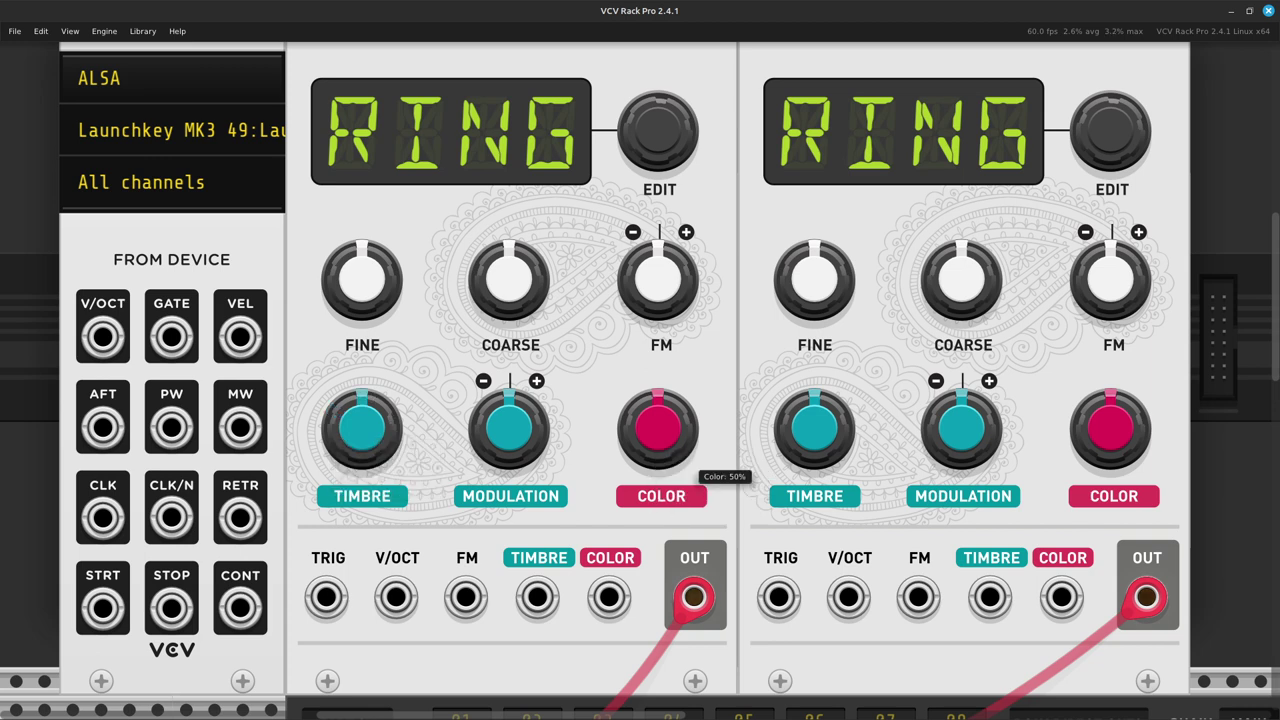
Enter an exact colour value of 49.83 on the first RING oscillator.
right_click(659, 429)
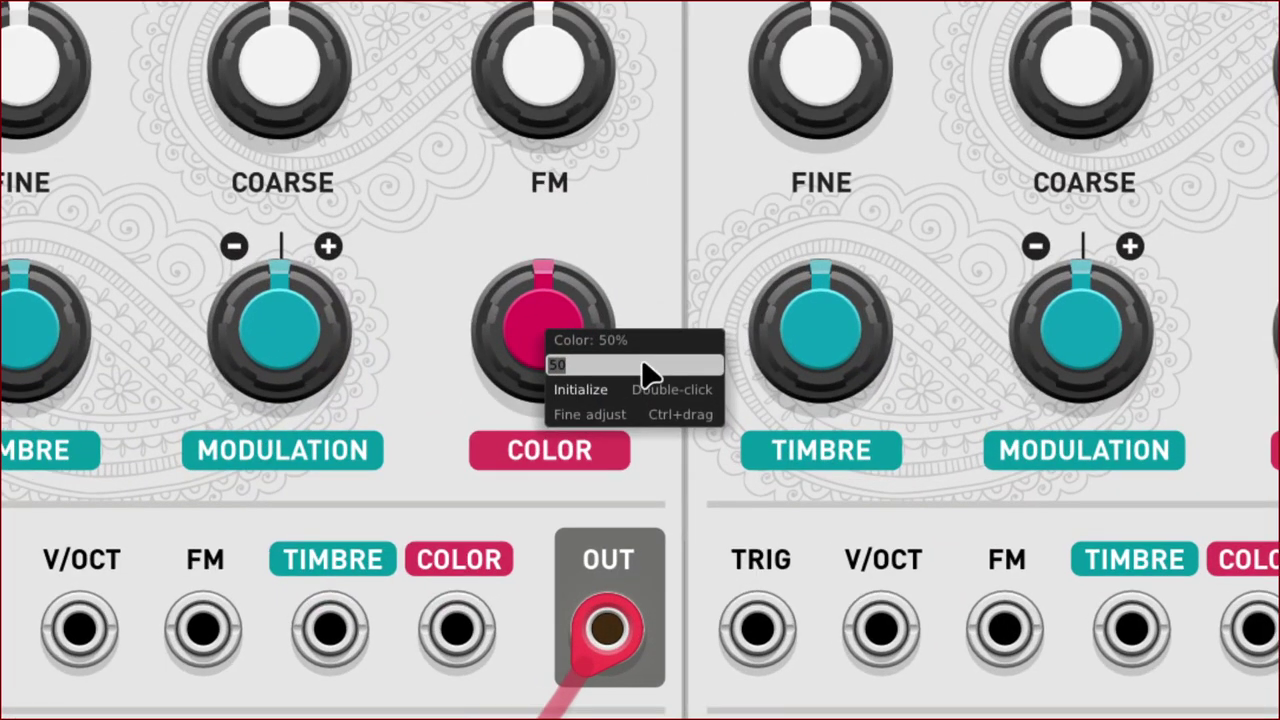
click(643, 364)
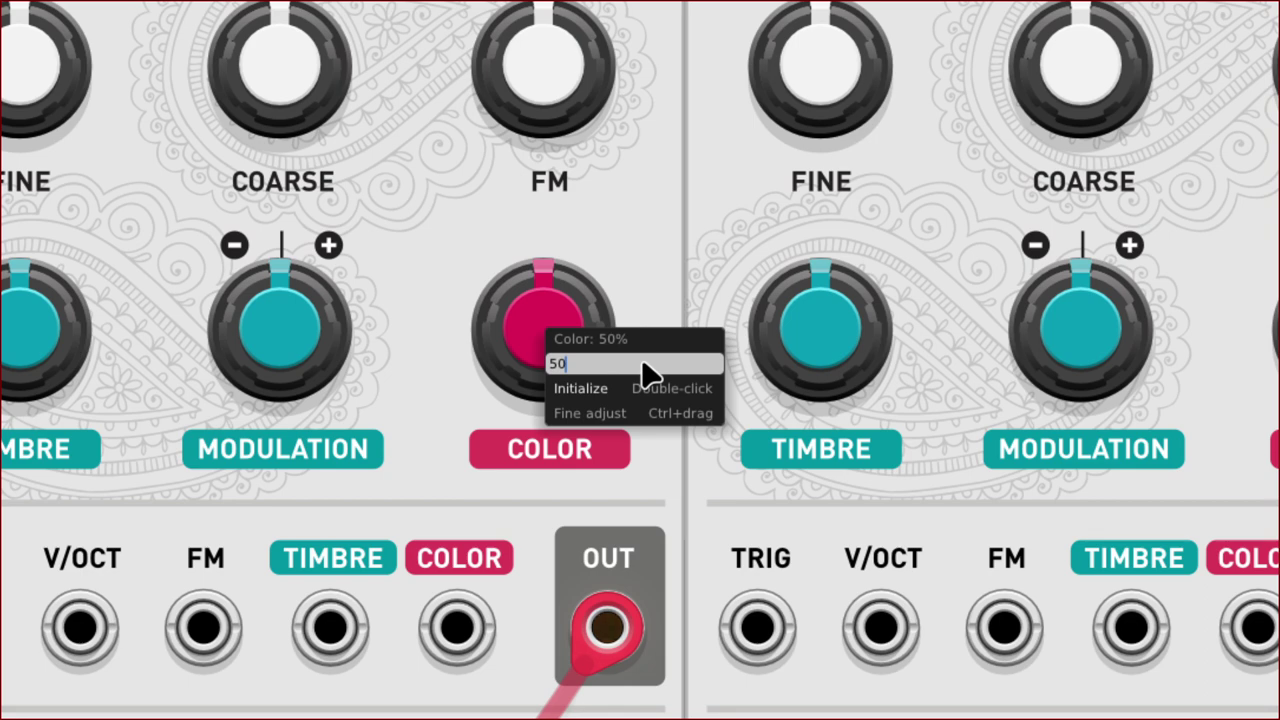
key(BackSpace)
key(BackSpace)
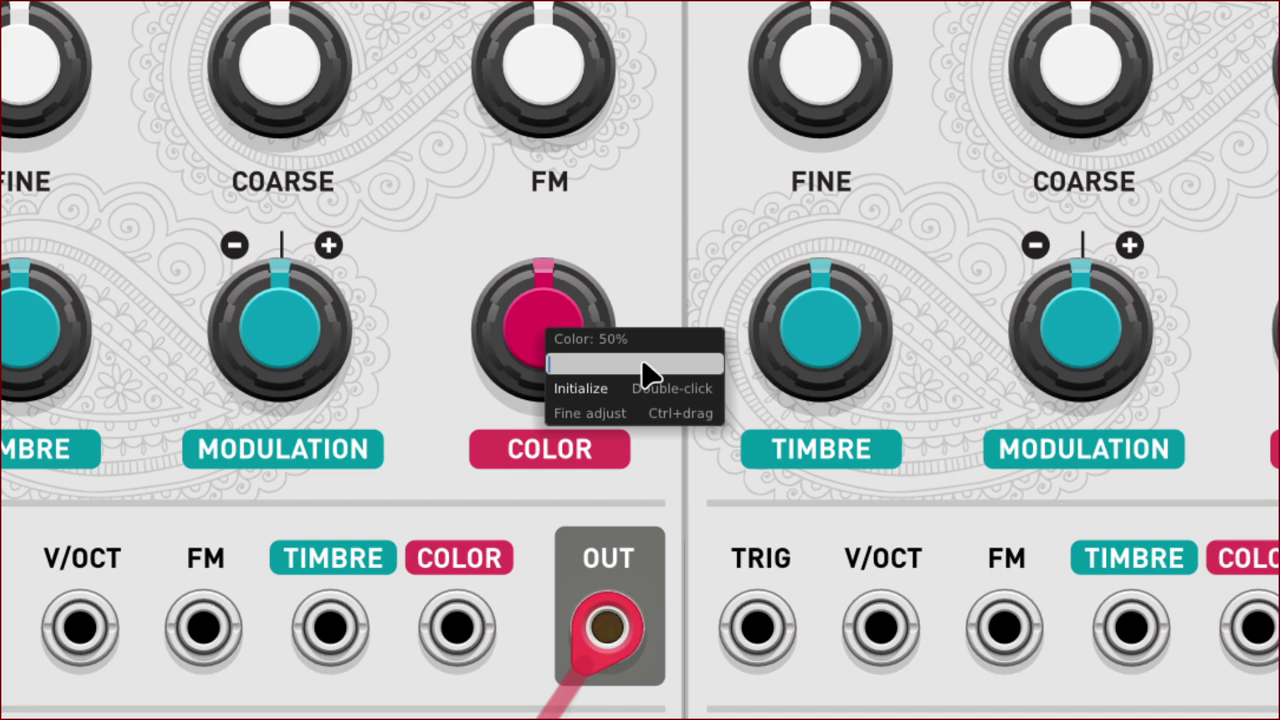
text(49)
text(.83)
key(Return)
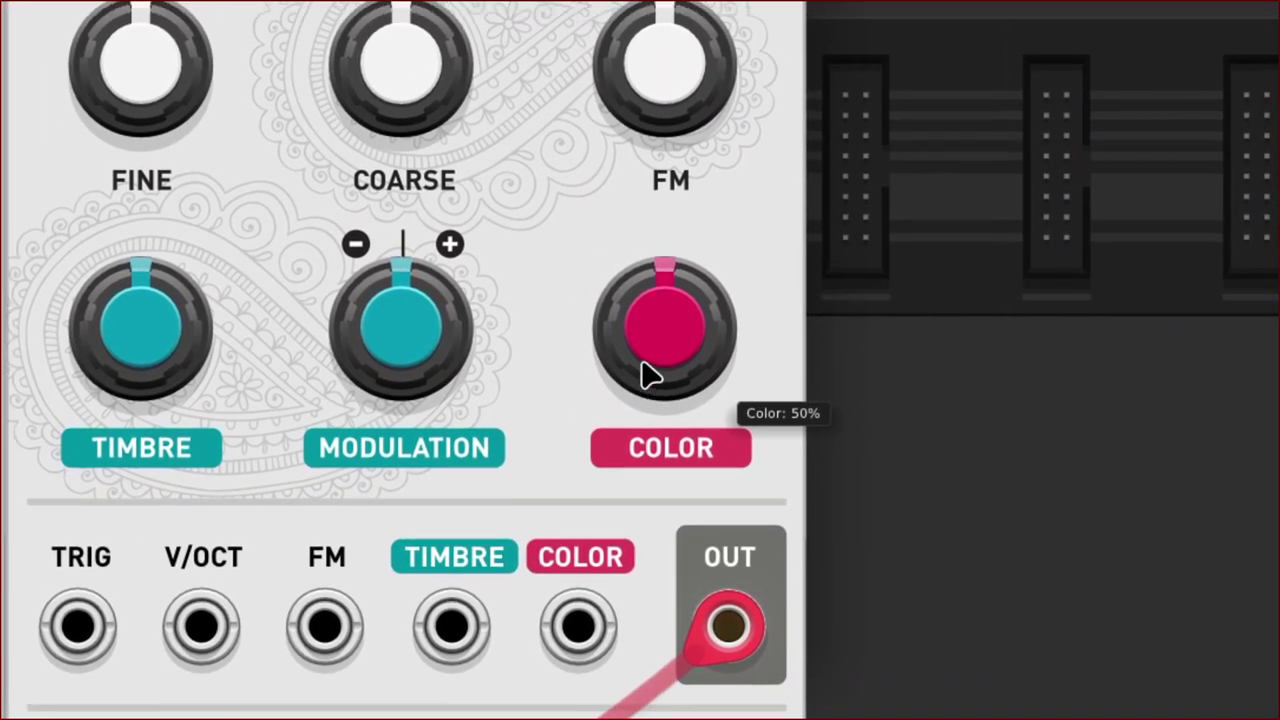
Set the second RING's colour to 50.07 and duplicate that oscillator.
right_click(645, 373)
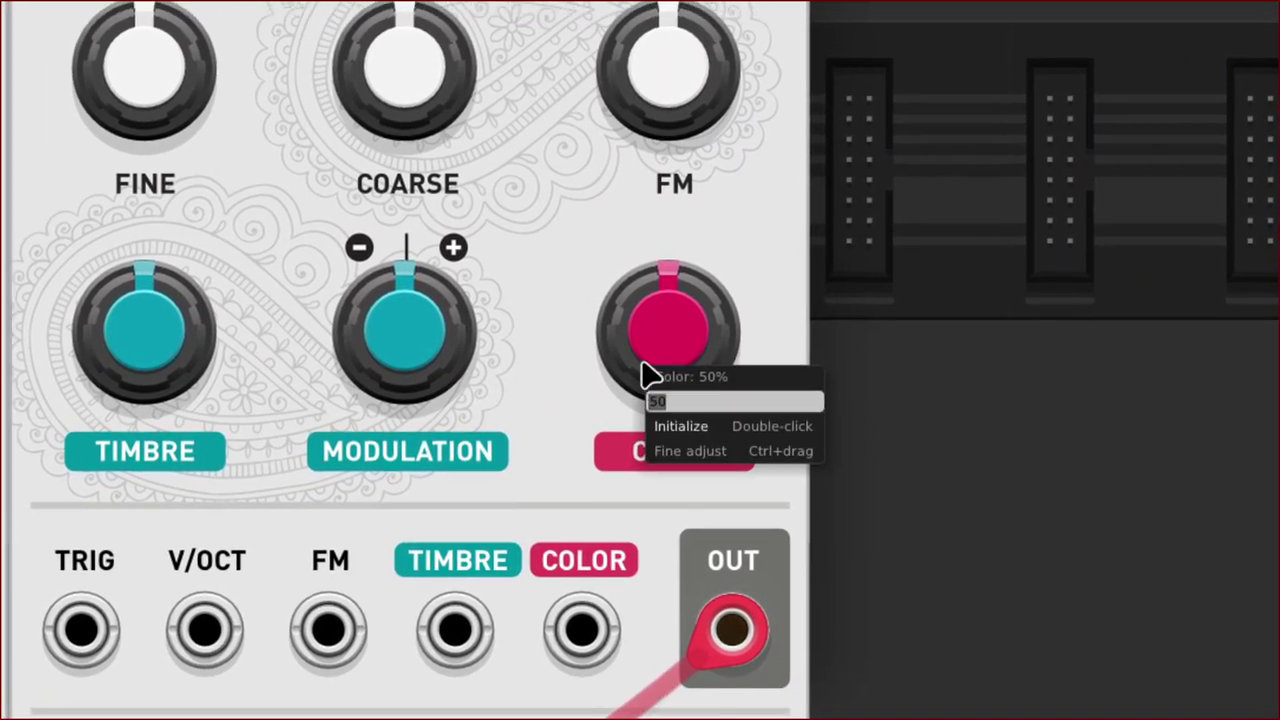
key(BackSpace)
text(50.07)
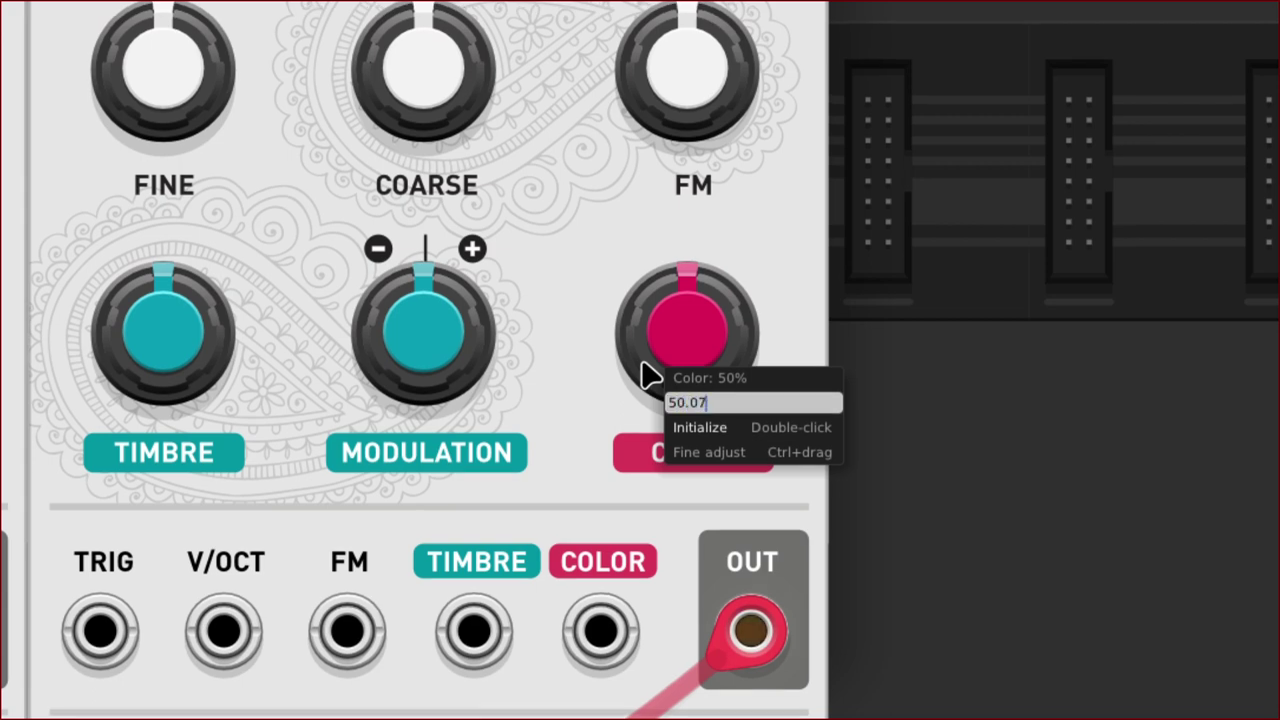
key(Return)
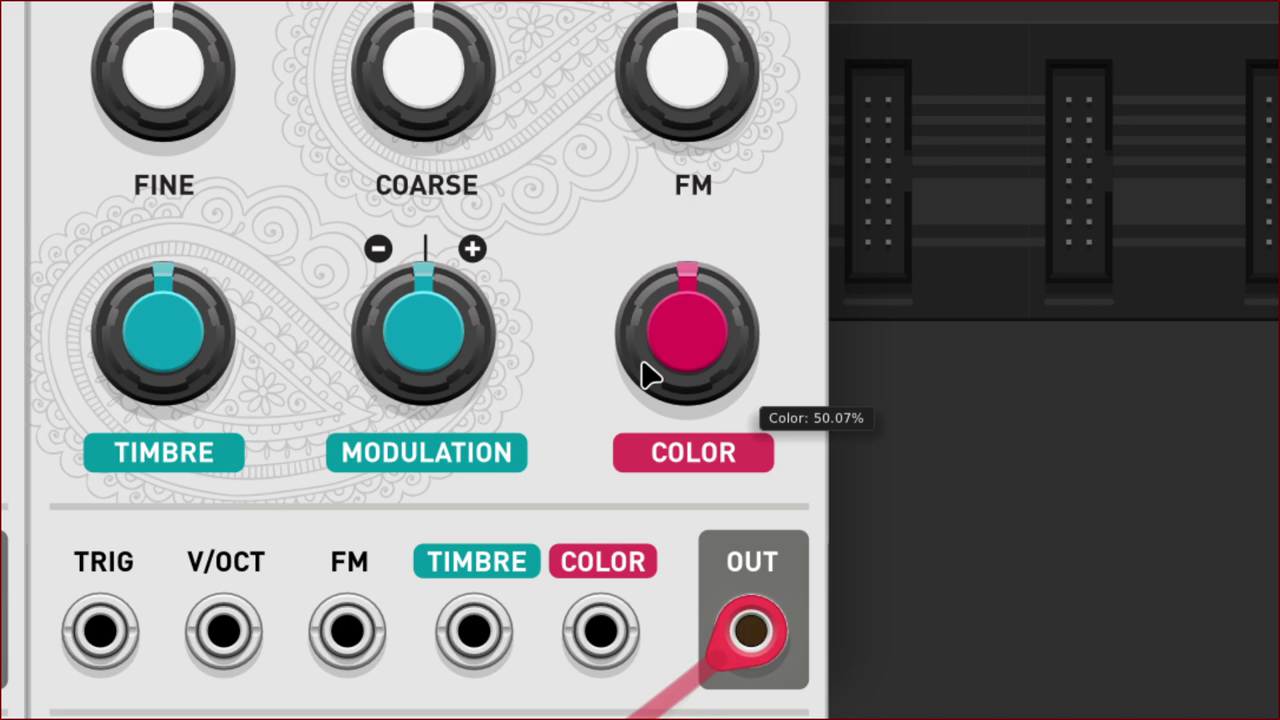
key(ctrl+d)
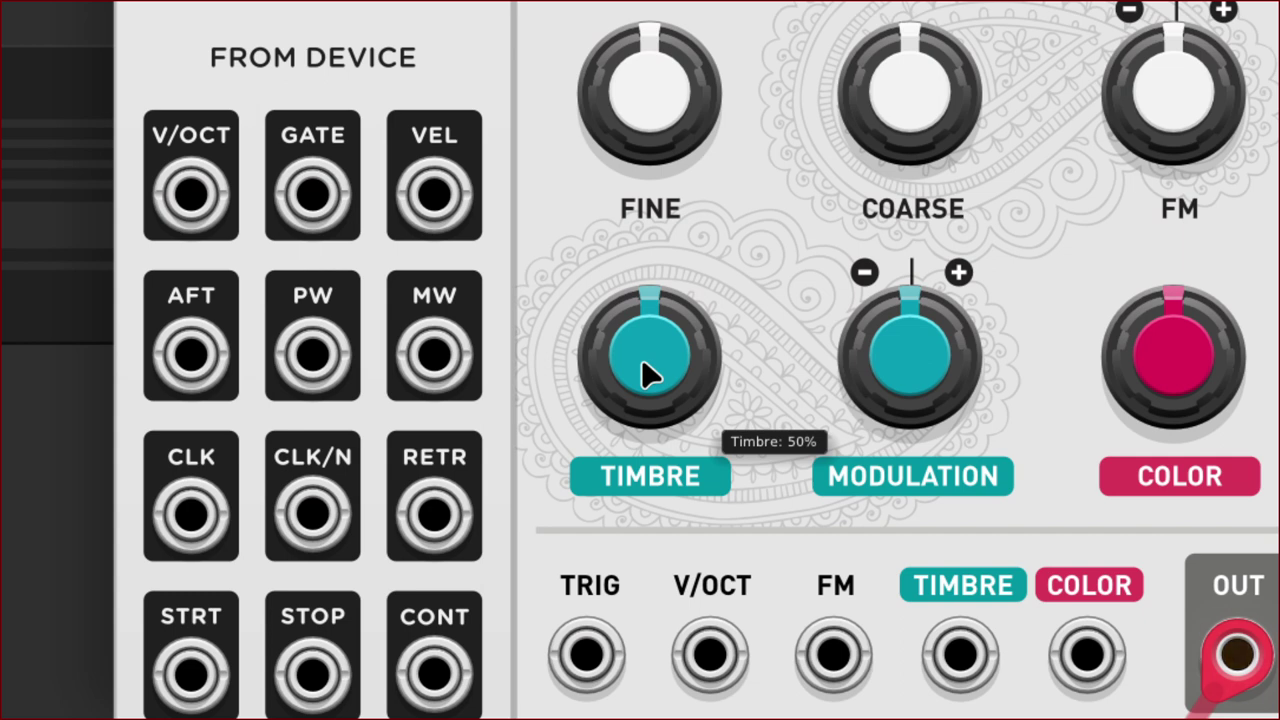
Set the first RING oscillator's Timbre to exactly 31.03%.
right_click(645, 373)
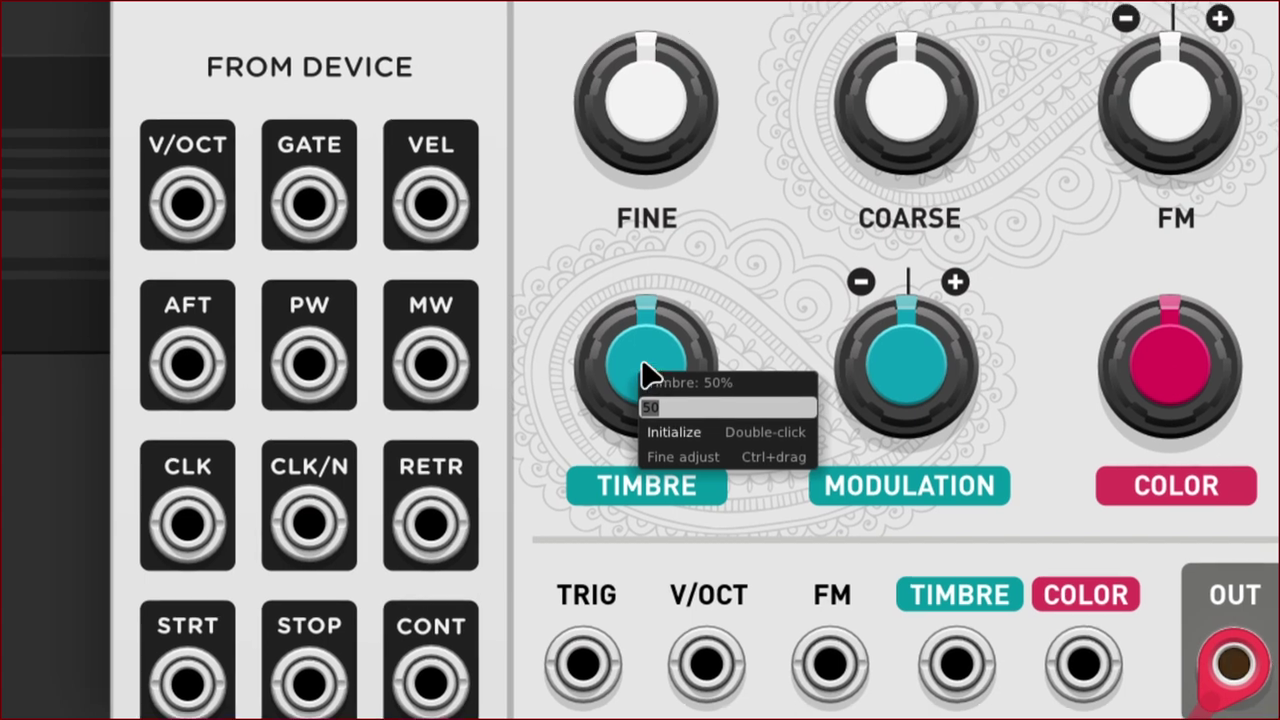
click(643, 366)
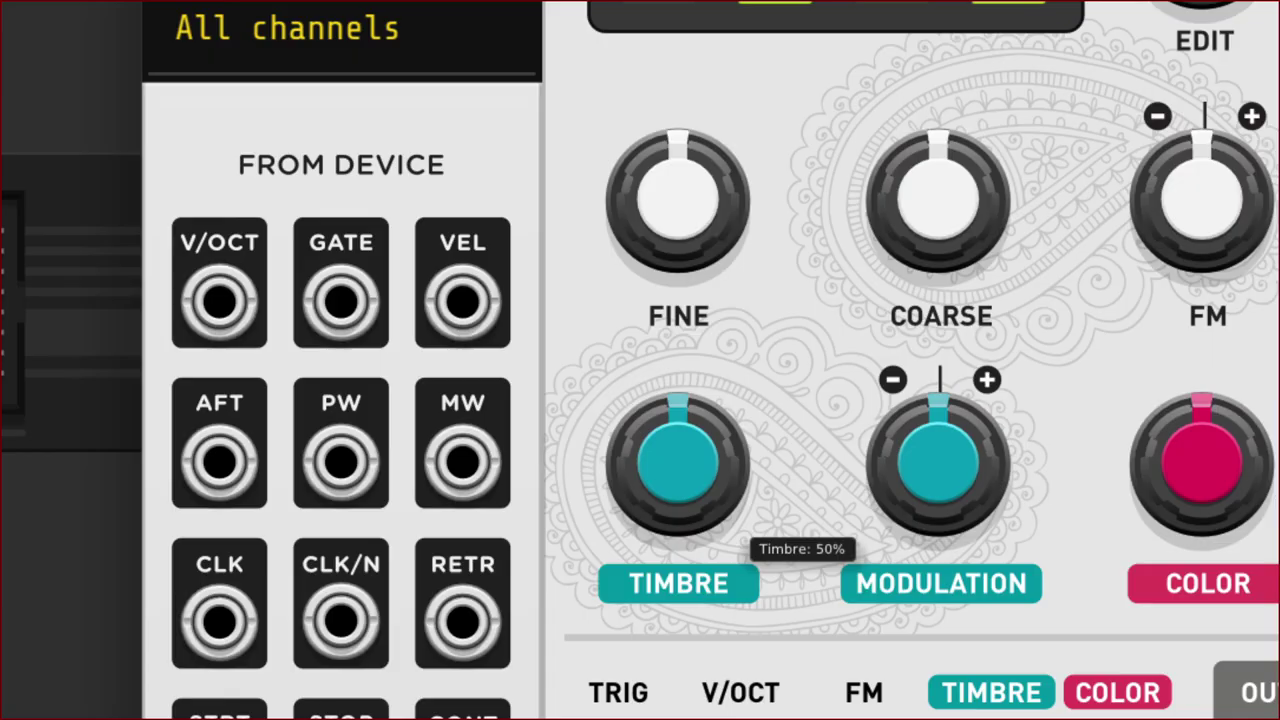
drag(645, 366, 645, 376)
drag(678, 462, 678, 477)
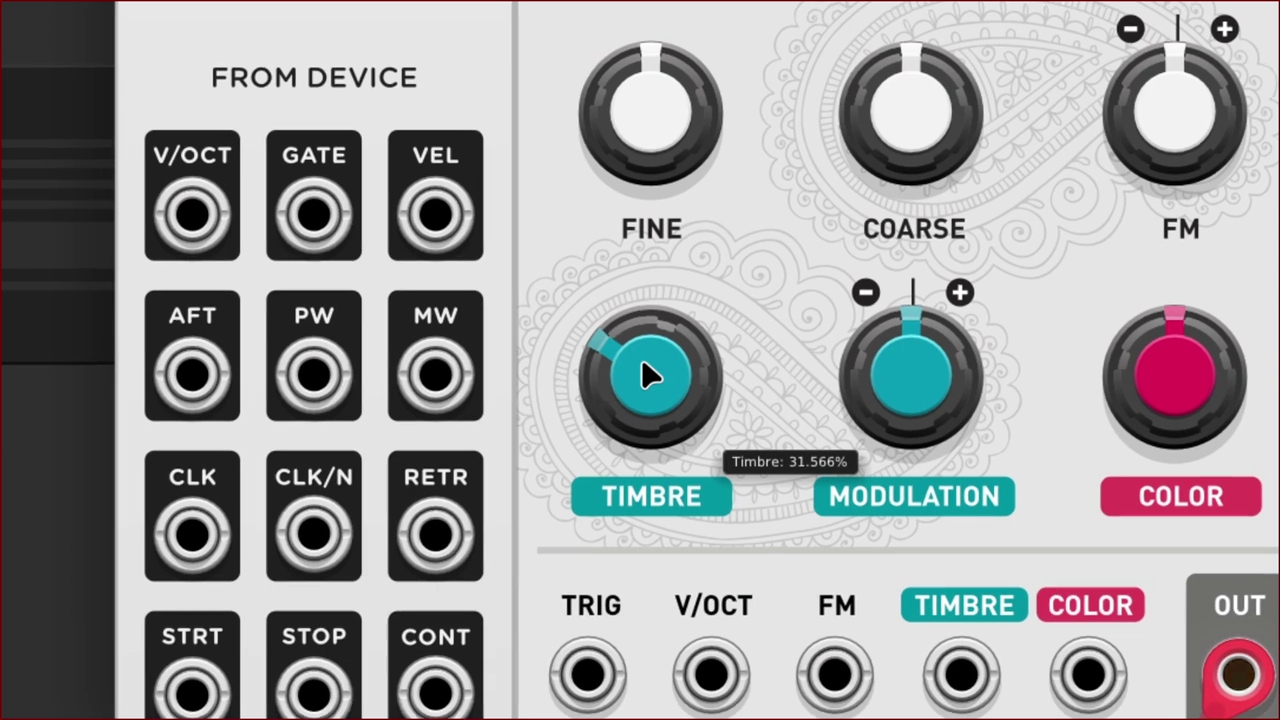
right_click(672, 460)
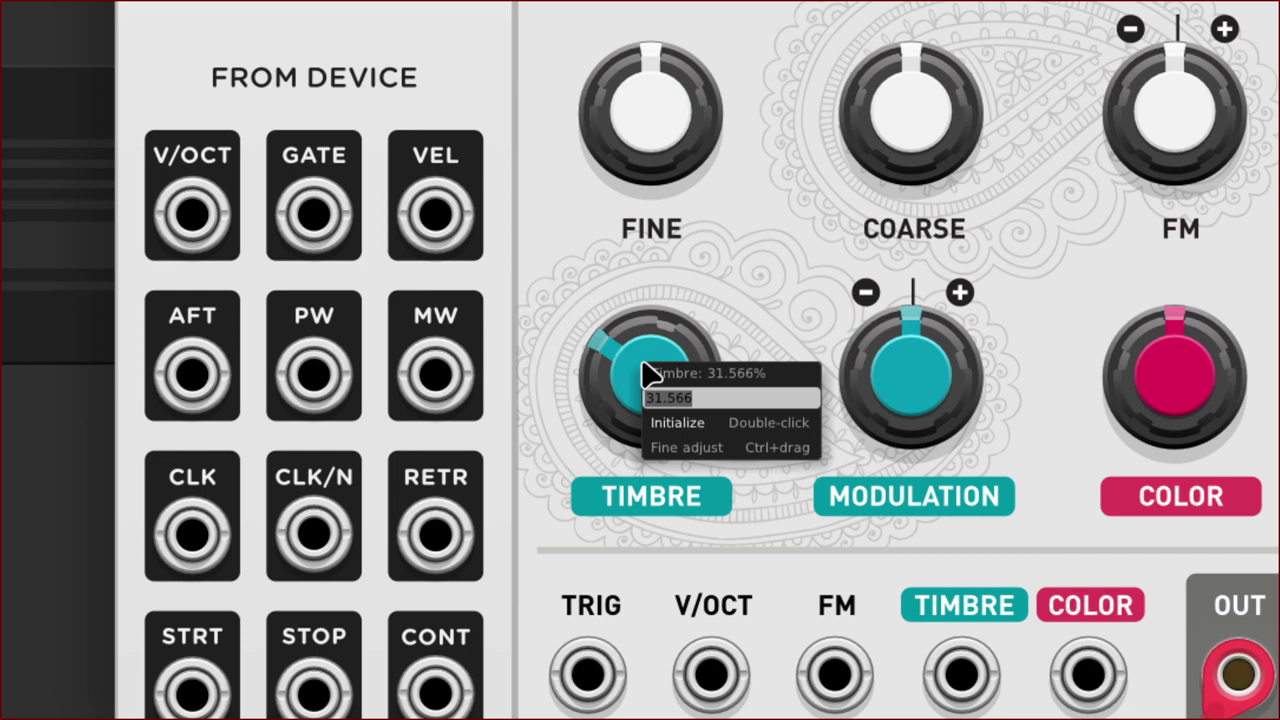
text(31.03)
key(Return)
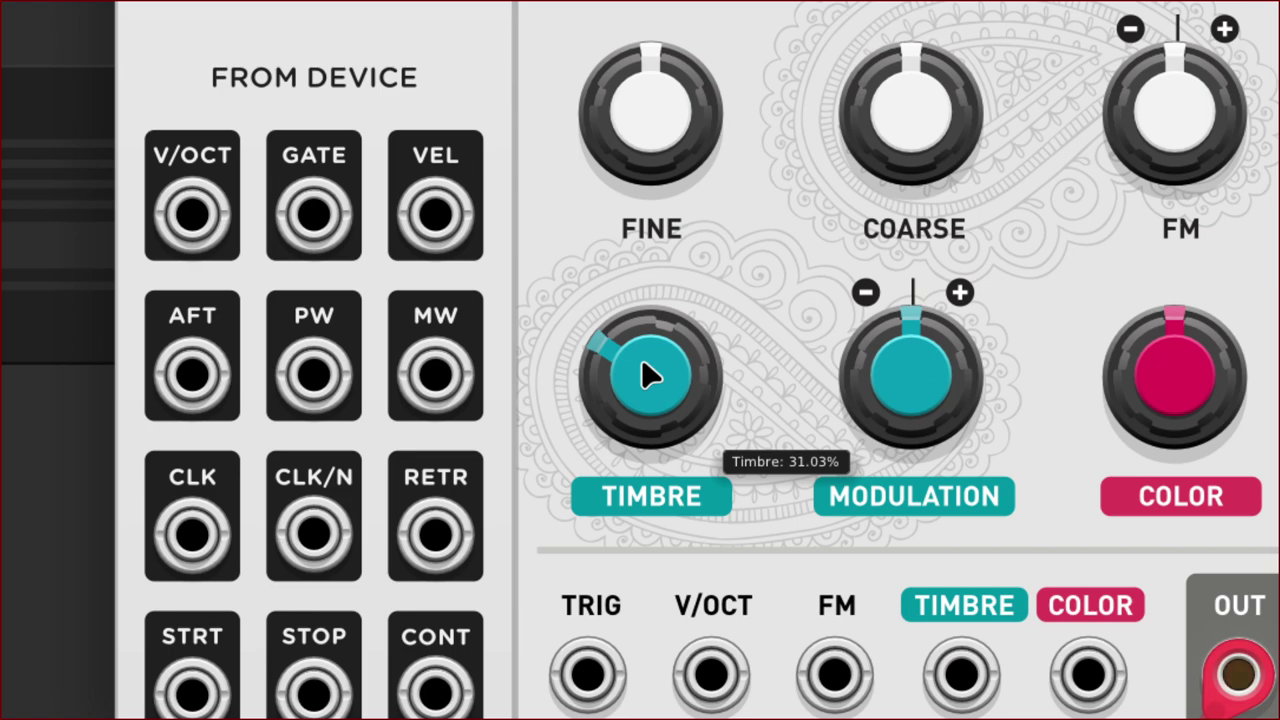
Enter a 31.03% Timbre on the second RING oscillator as well.
scroll(642, 364, right, 10)
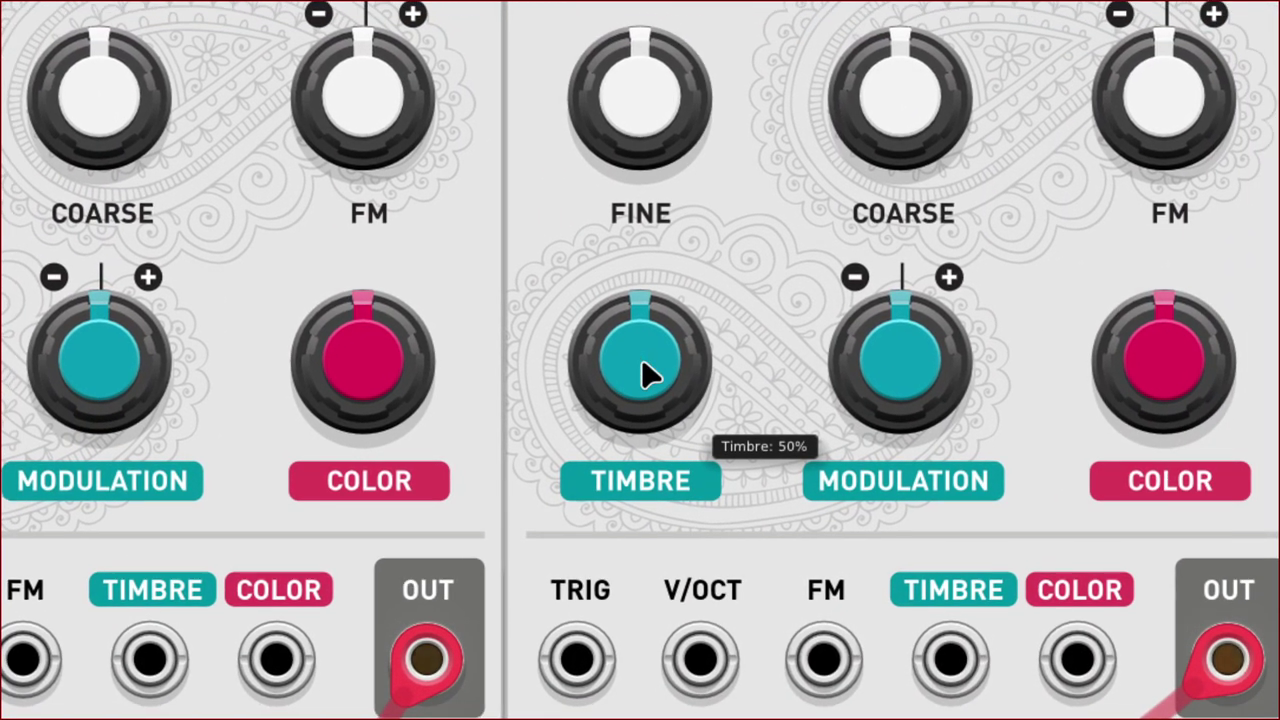
right_click(643, 364)
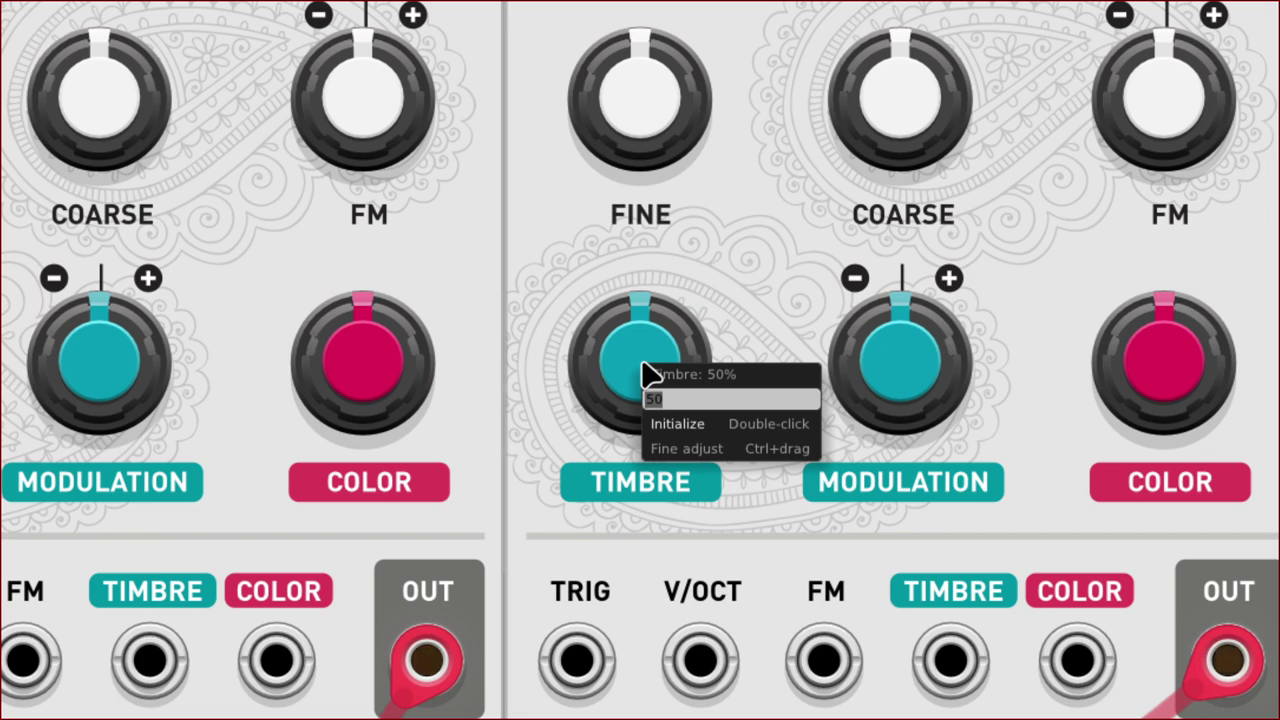
text(31.03)
key(Return)
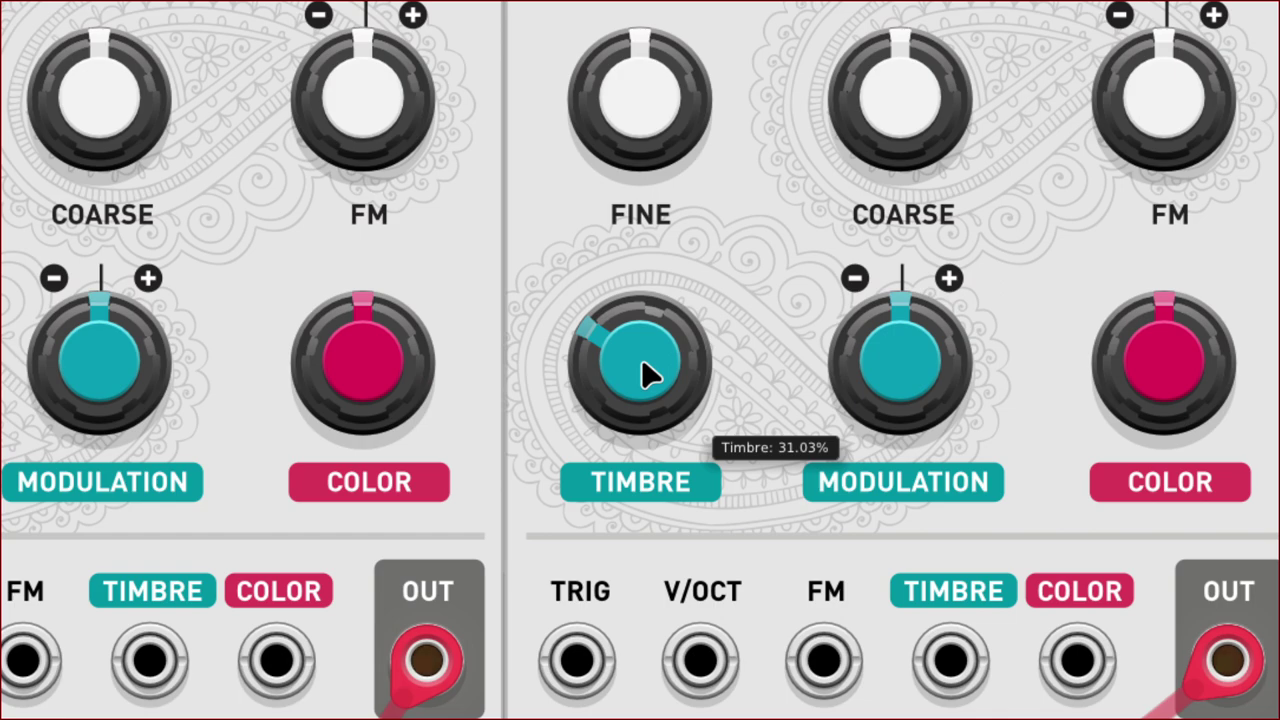
scroll(641, 362, right, 5)
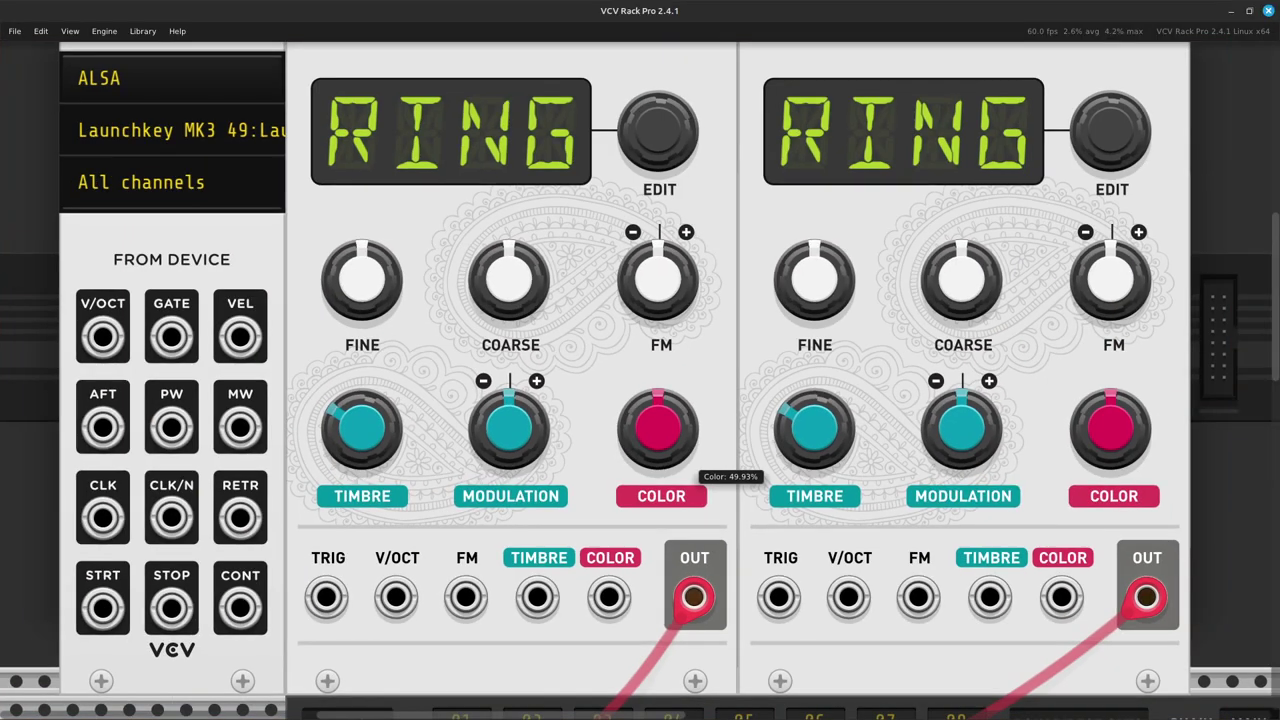
Below the mixer, add the Surge XT Combulator found by searching 'comb'.
scroll(700, 470, down, 3)
scroll(700, 470, right, 4)
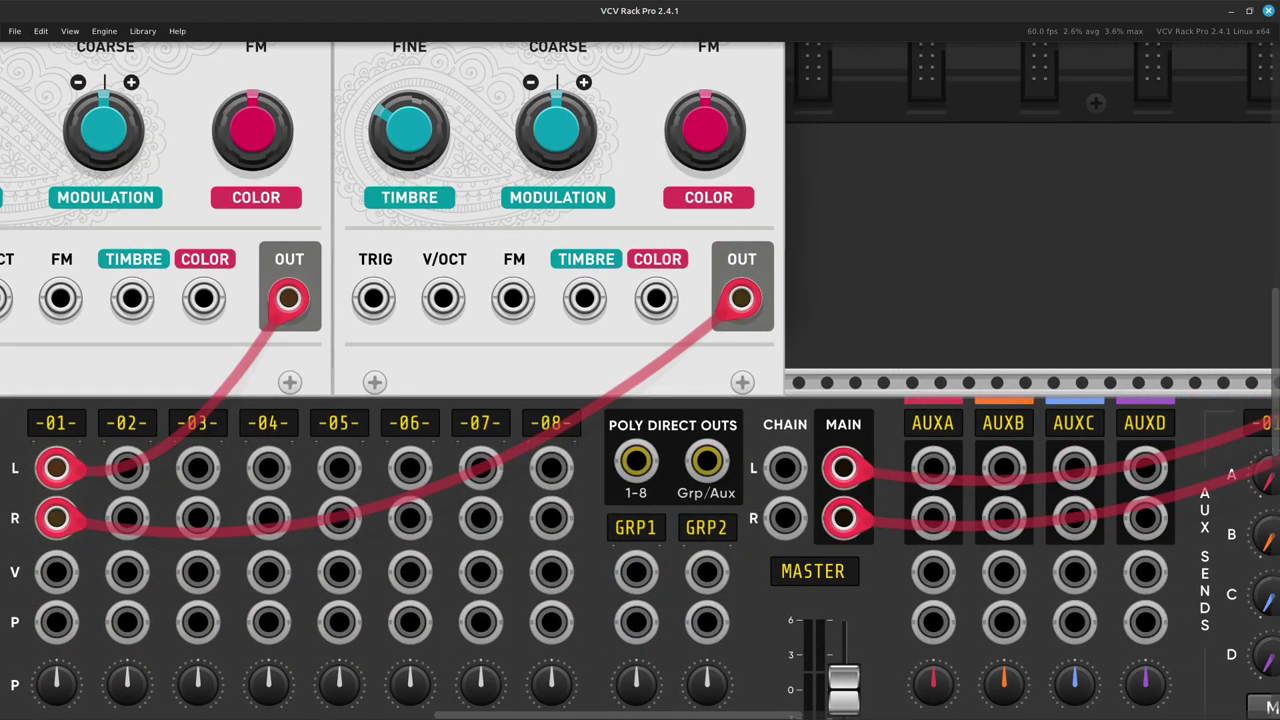
scroll(640, 380, down, 3)
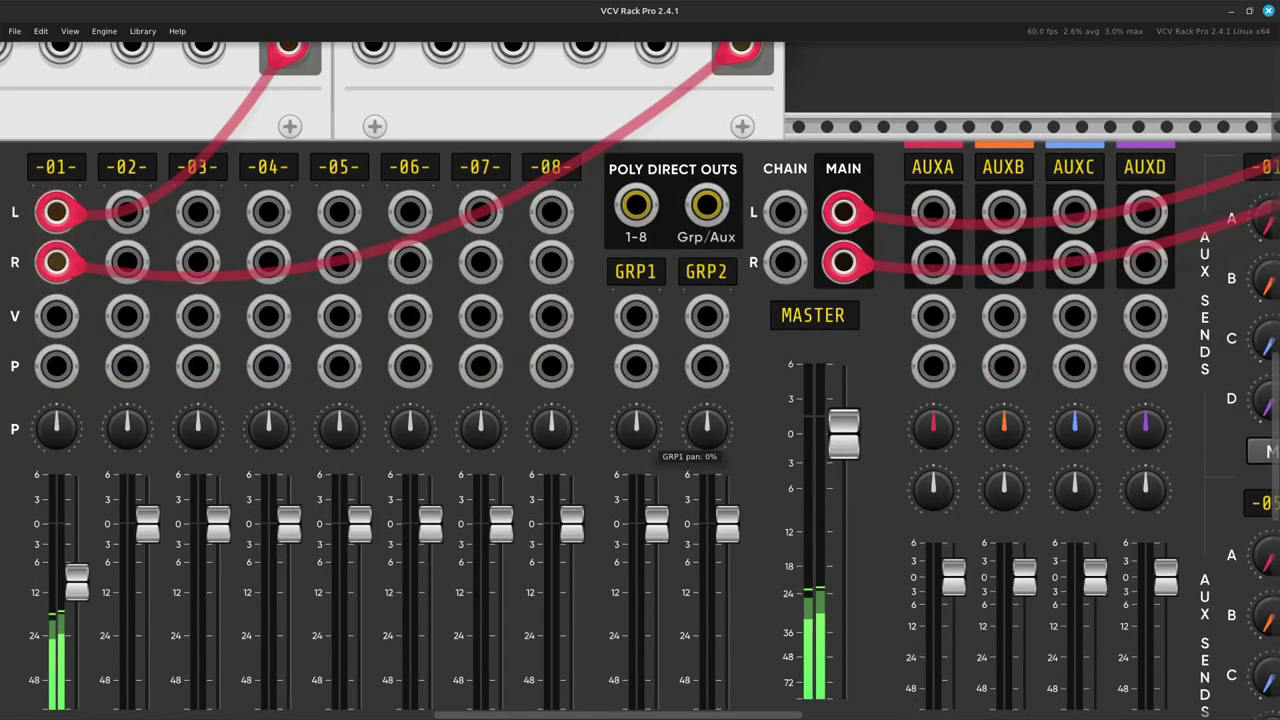
scroll(640, 380, right, 3)
scroll(640, 380, right, 5)
scroll(640, 380, down, 3)
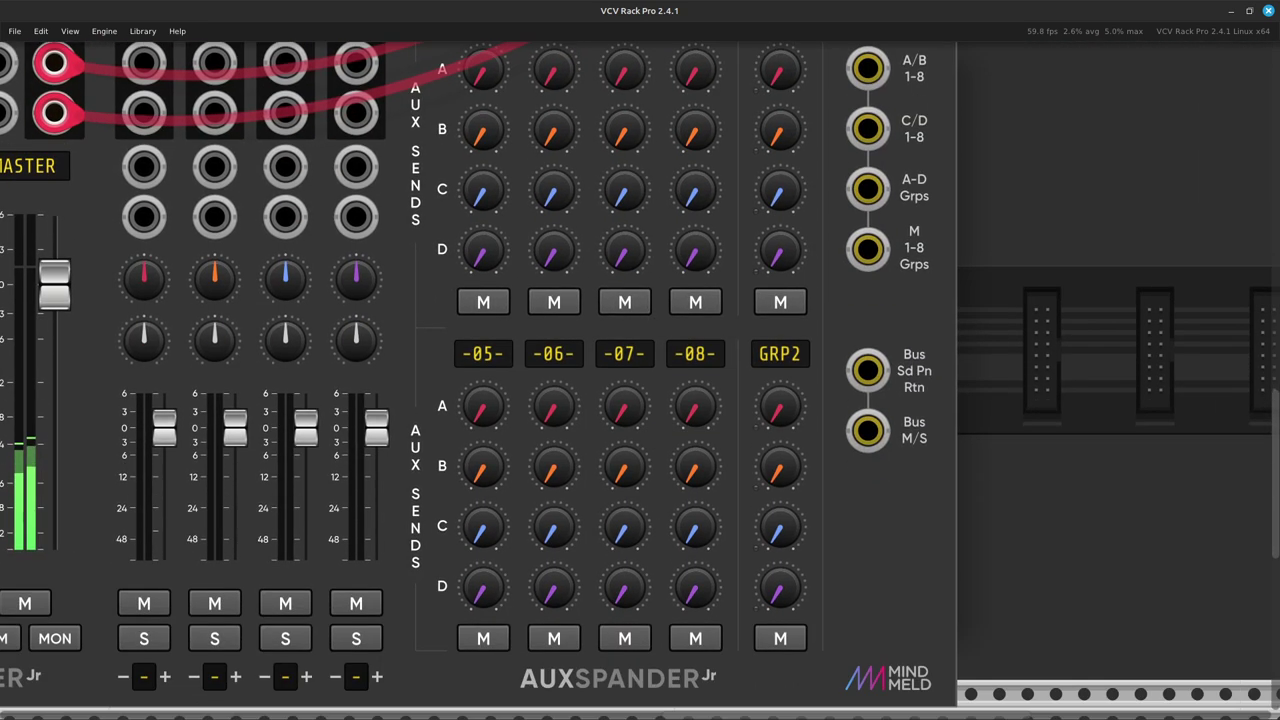
scroll(640, 380, down, 3)
scroll(640, 380, left, 4)
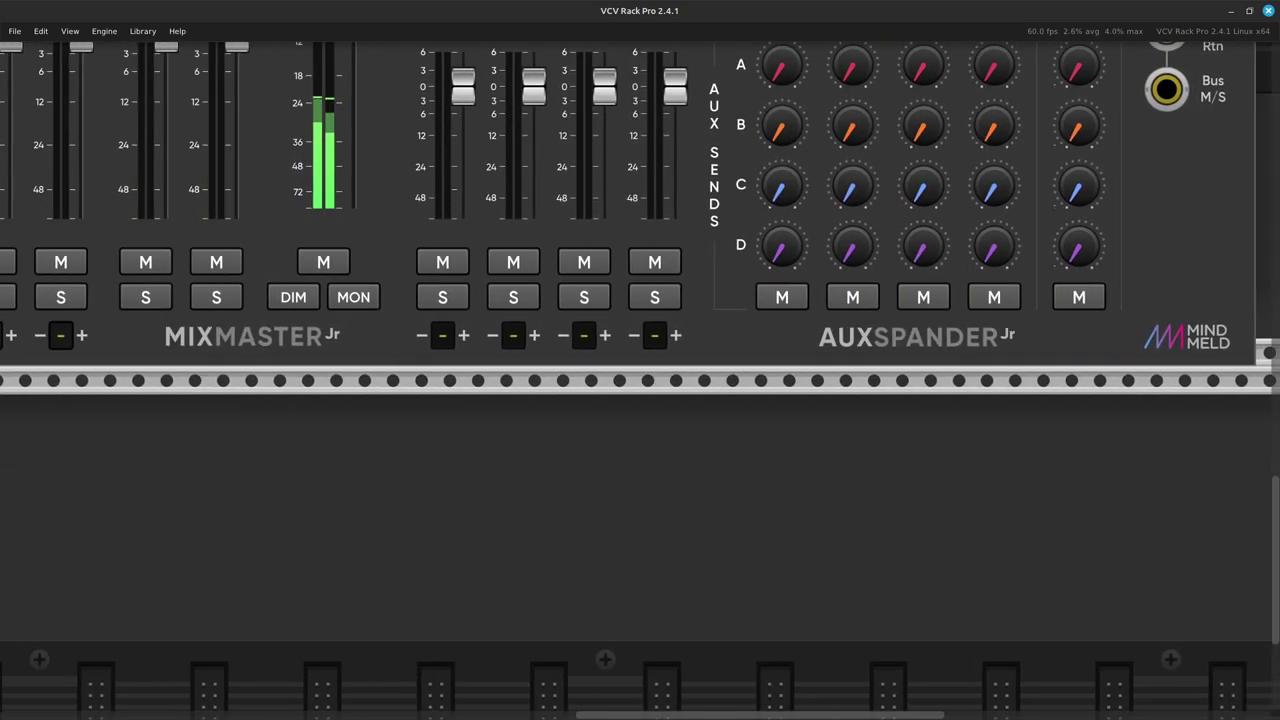
scroll(640, 380, down, 2)
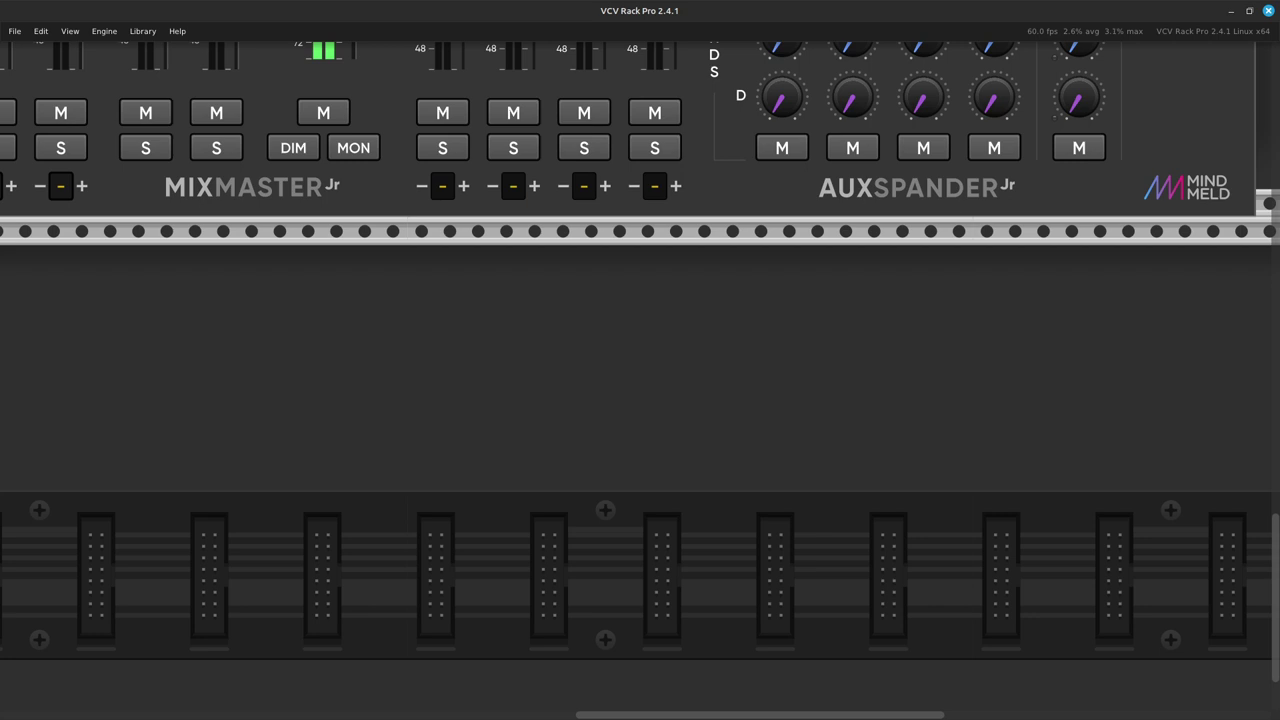
key(Return)
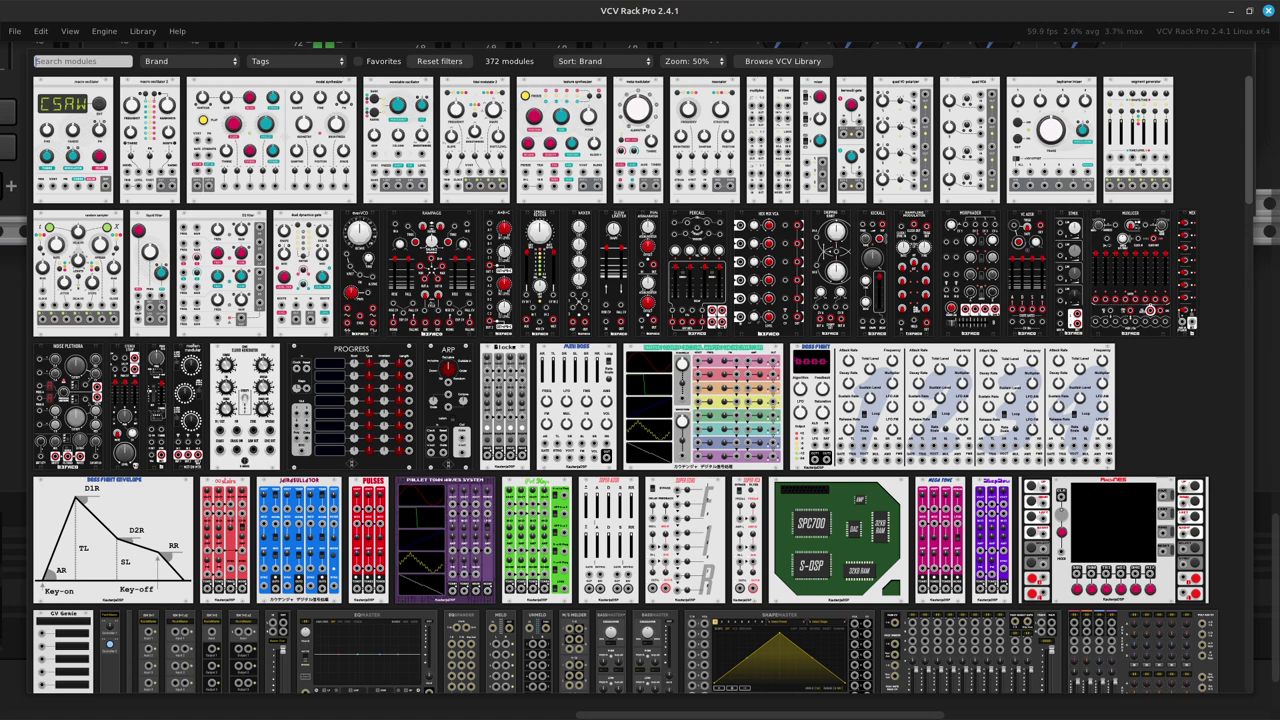
text(comb)
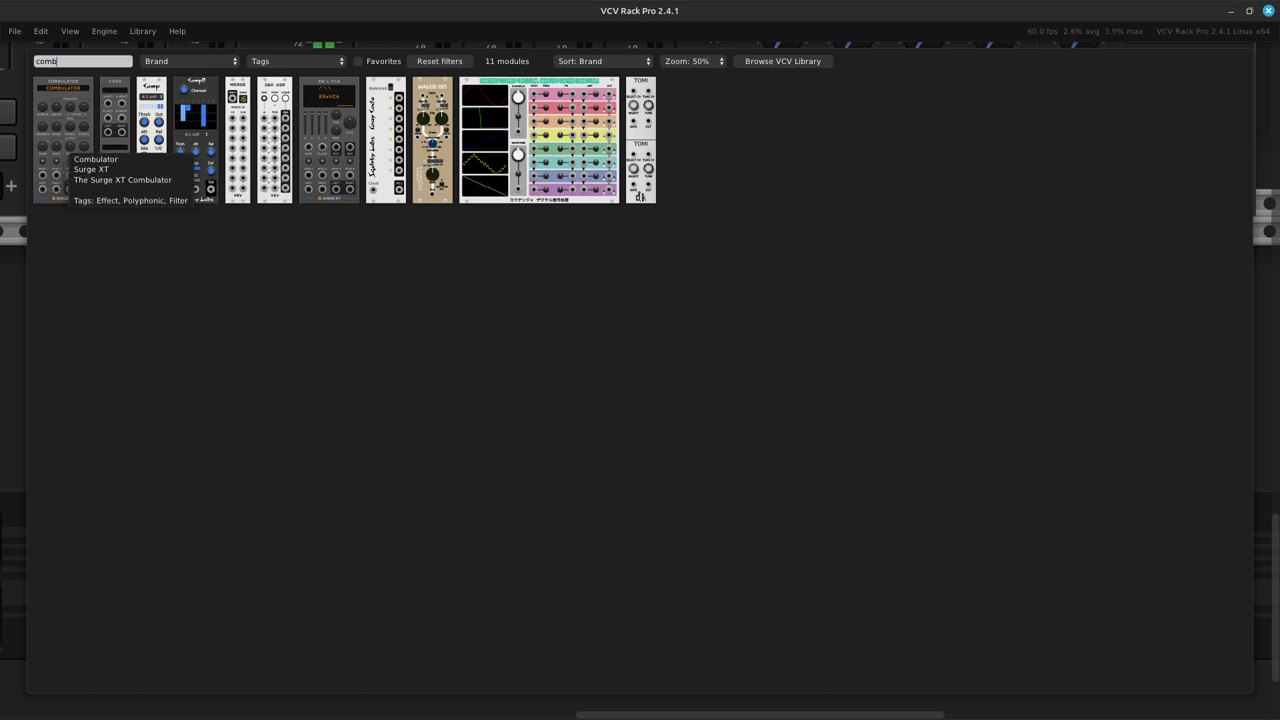
click(62, 140)
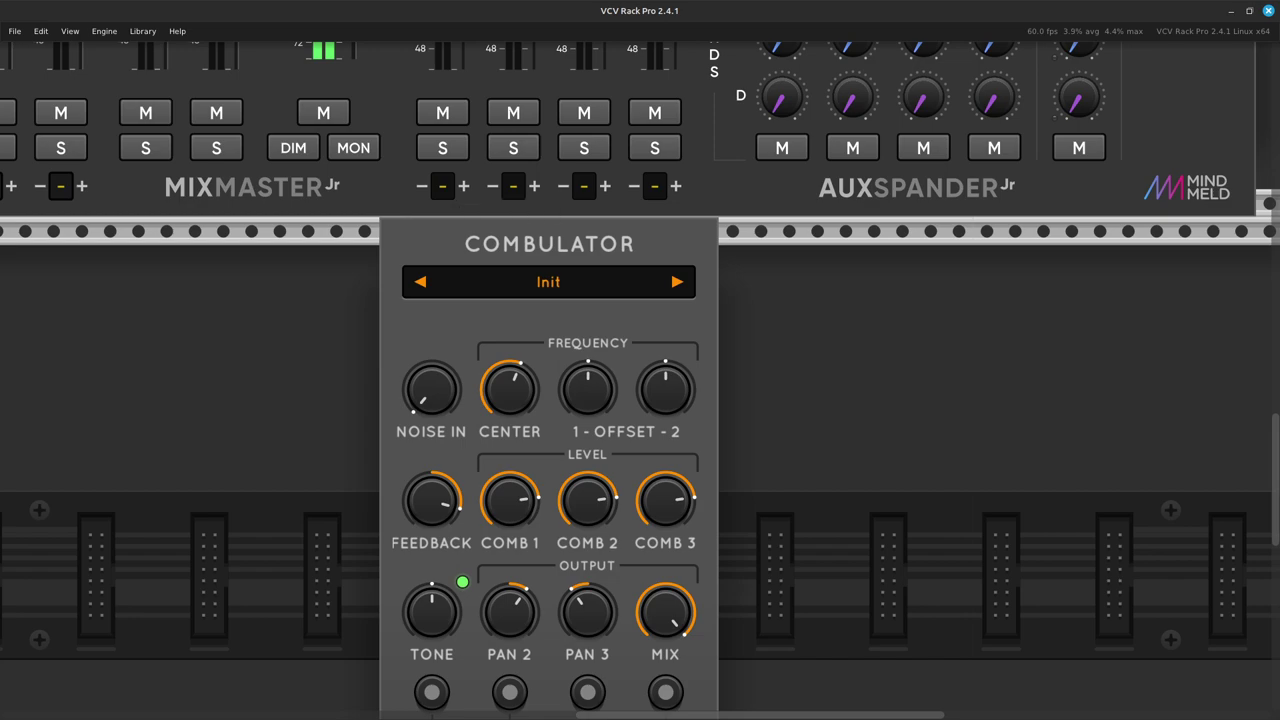
Cable the mixer's AUXA send left and right outputs into the Combulator's left and right inputs.
scroll(640, 380, right, 3)
scroll(640, 380, up, 4)
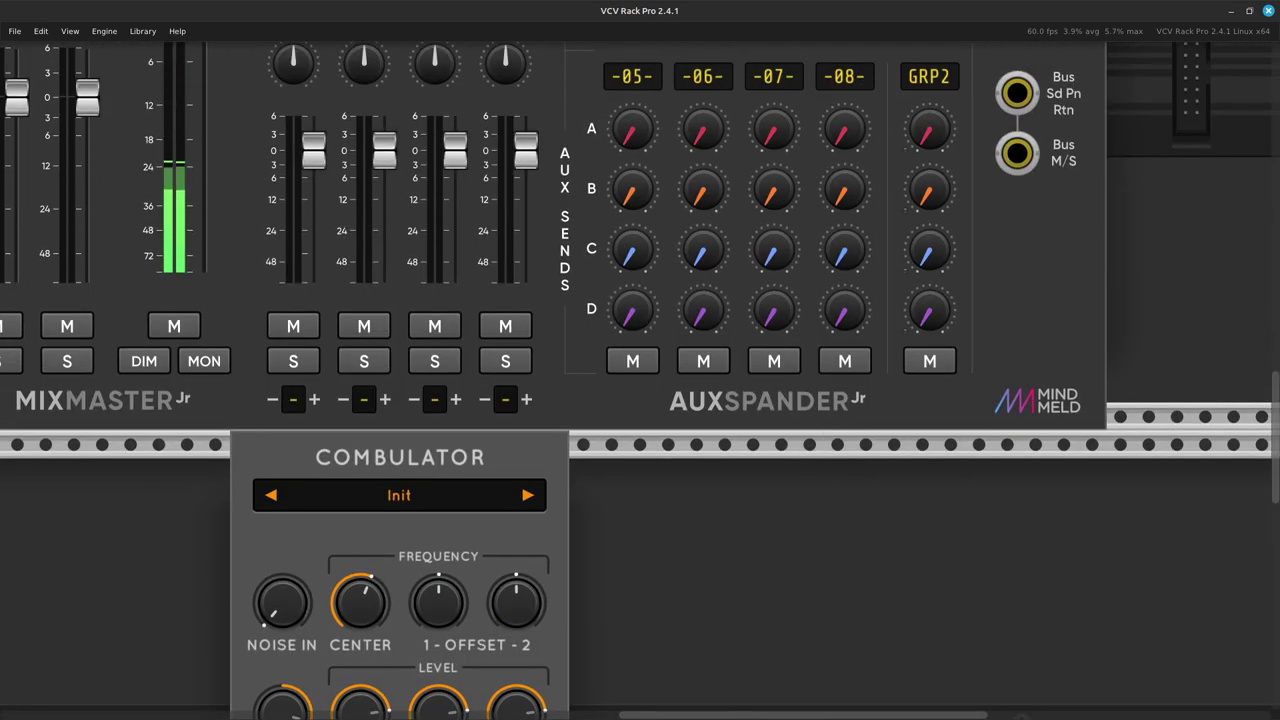
scroll(450, 355, left, 3)
scroll(450, 355, up, 10)
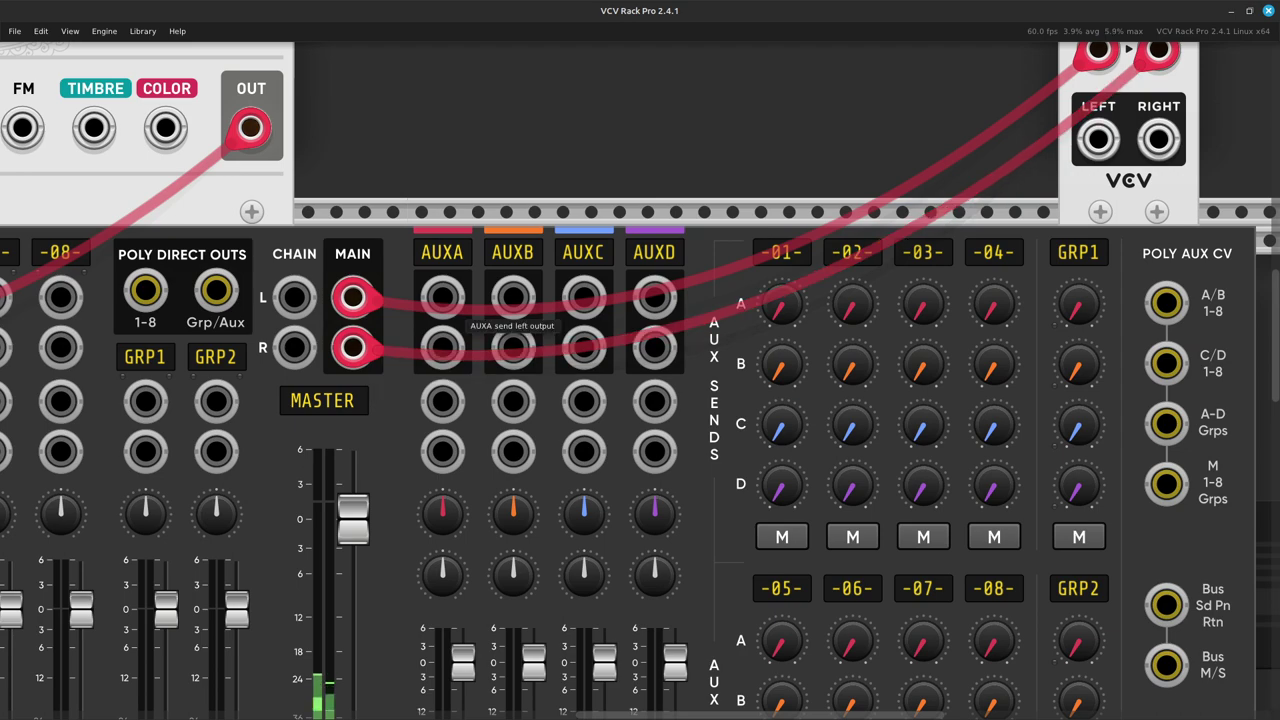
right_click(443, 298)
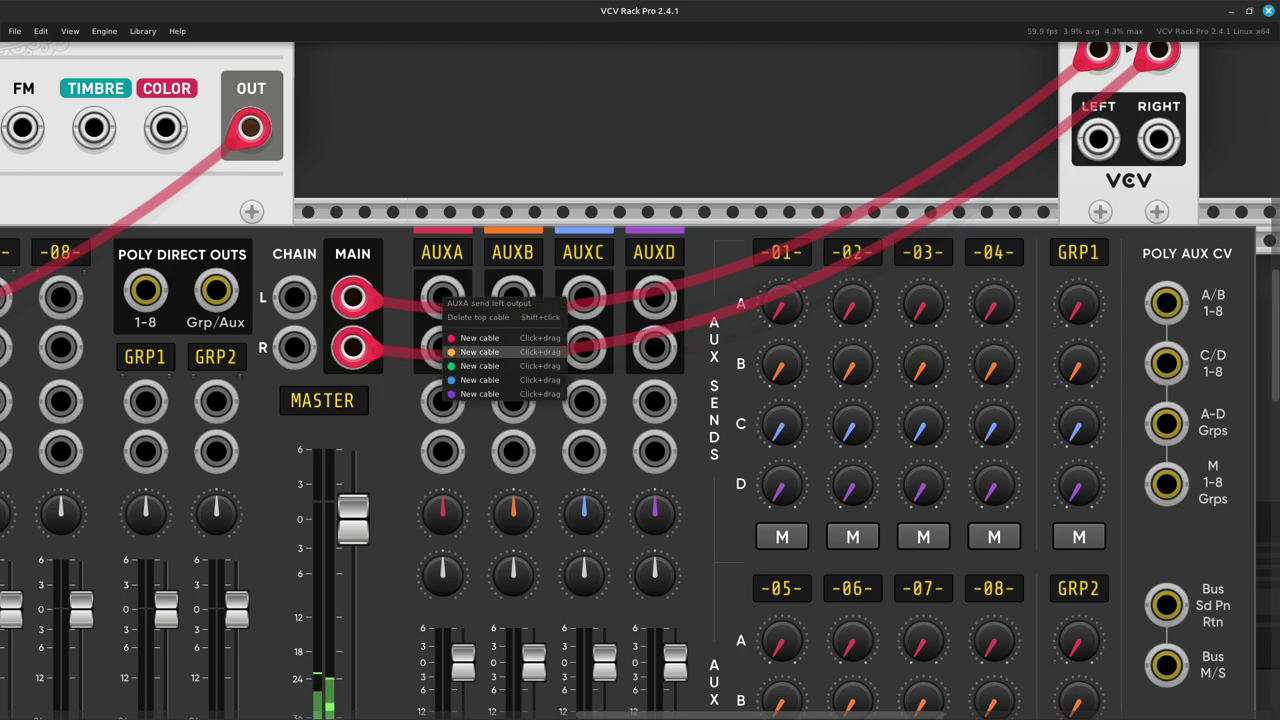
click(479, 338)
scroll(457, 520, down, 20)
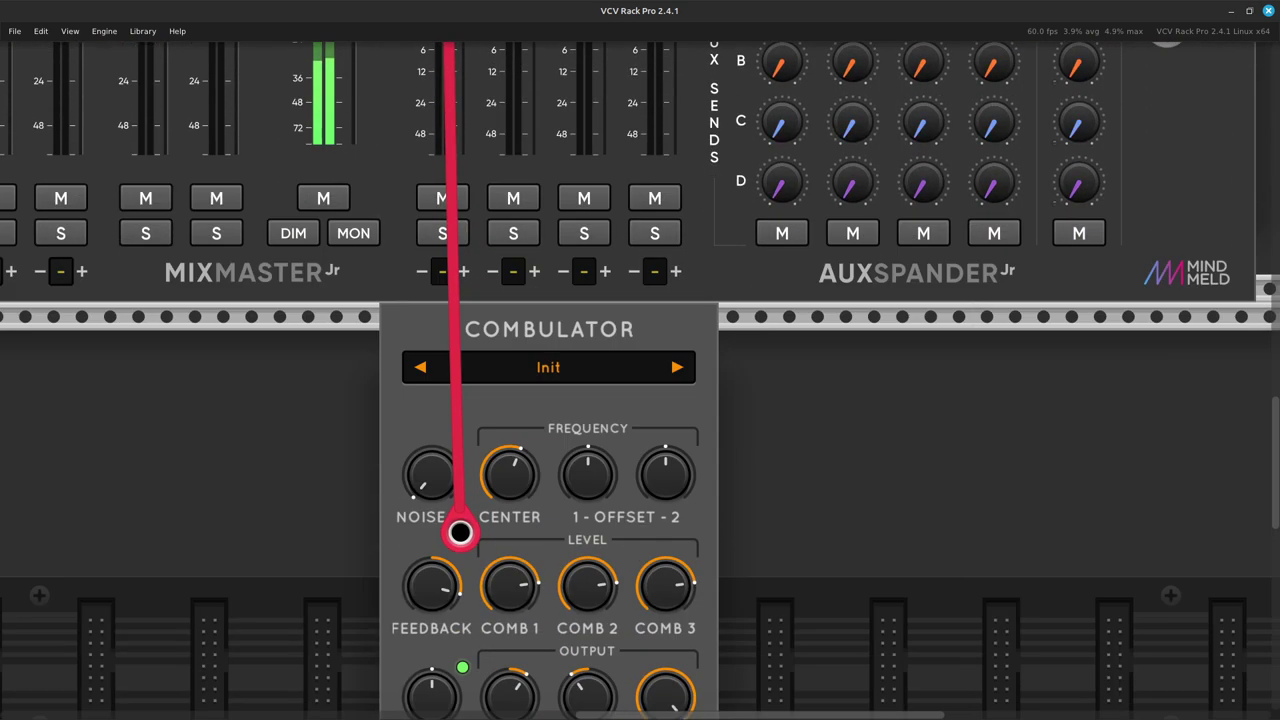
scroll(460, 532, down, 3)
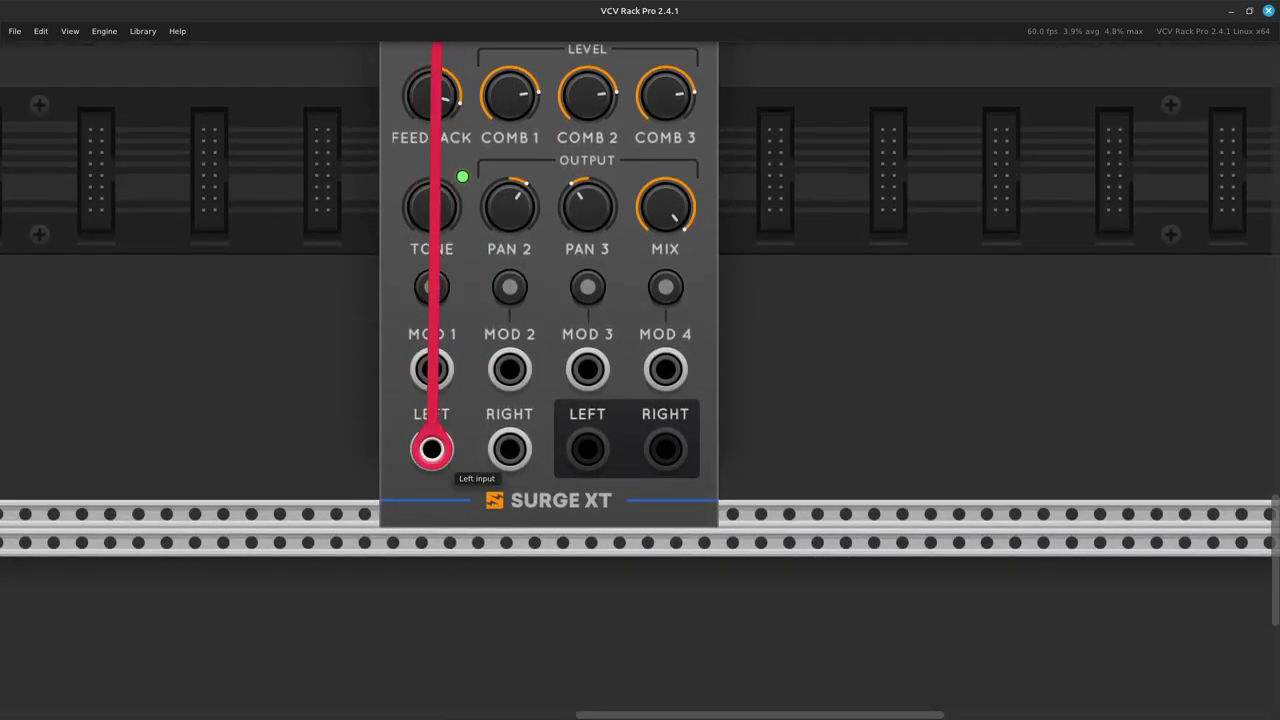
click(431, 450)
scroll(431, 450, up, 20)
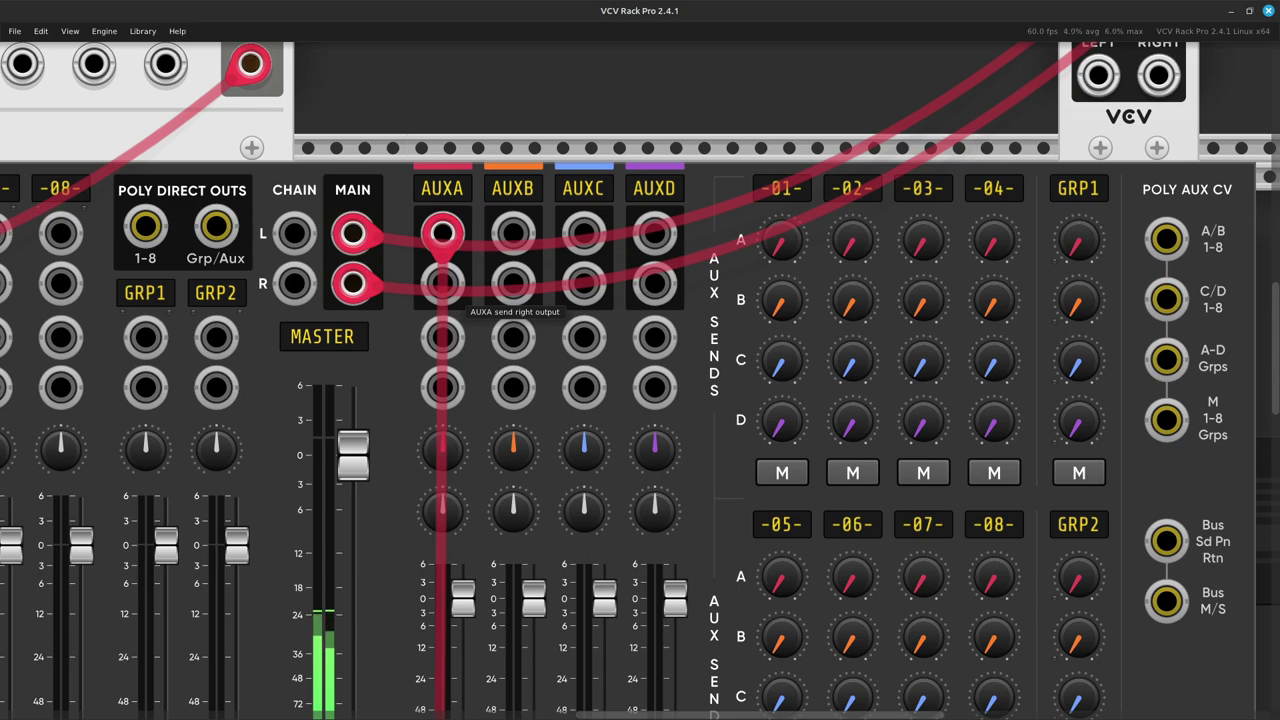
right_click(441, 284)
drag(472, 323, 510, 558)
Return the Combulator's left and right outputs to the AUXA left and right return inputs.
scroll(472, 513, down, 5)
scroll(466, 523, down, 17)
right_click(588, 550)
right_click(588, 550)
right_click(588, 548)
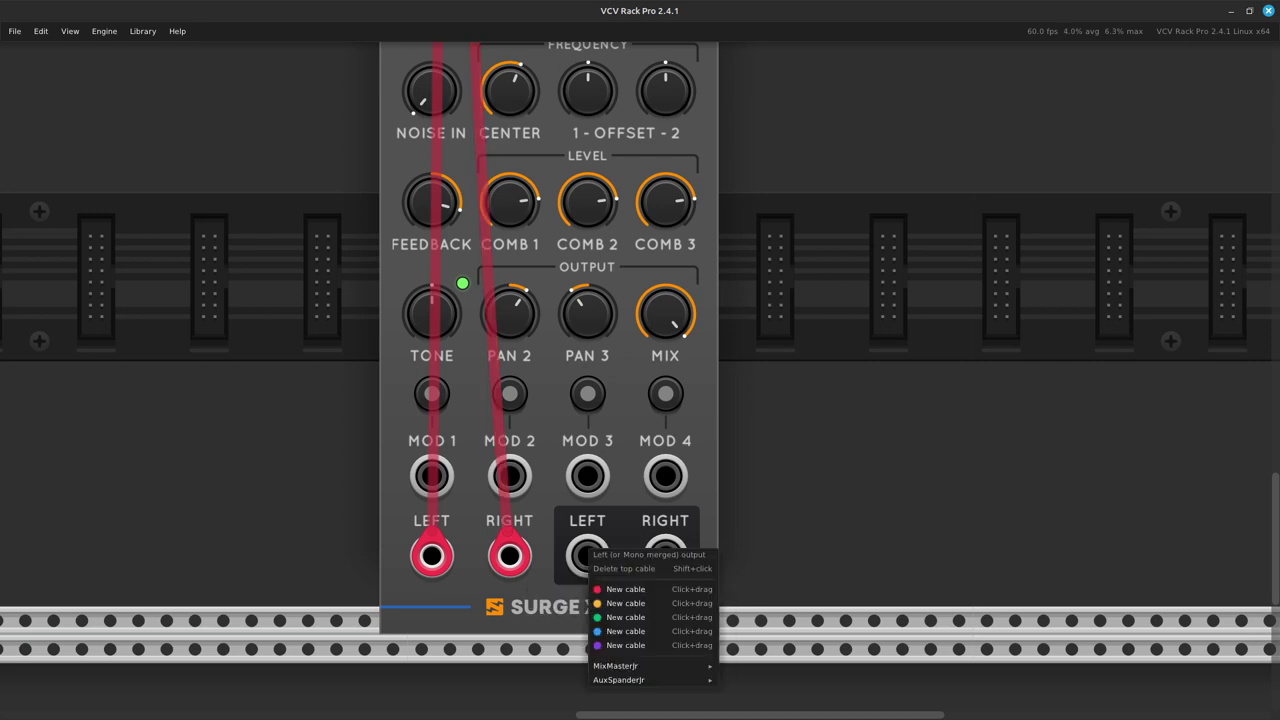
drag(603, 589, 443, 380)
scroll(523, 491, up, 15)
scroll(518, 520, up, 2)
scroll(443, 380, down, 16)
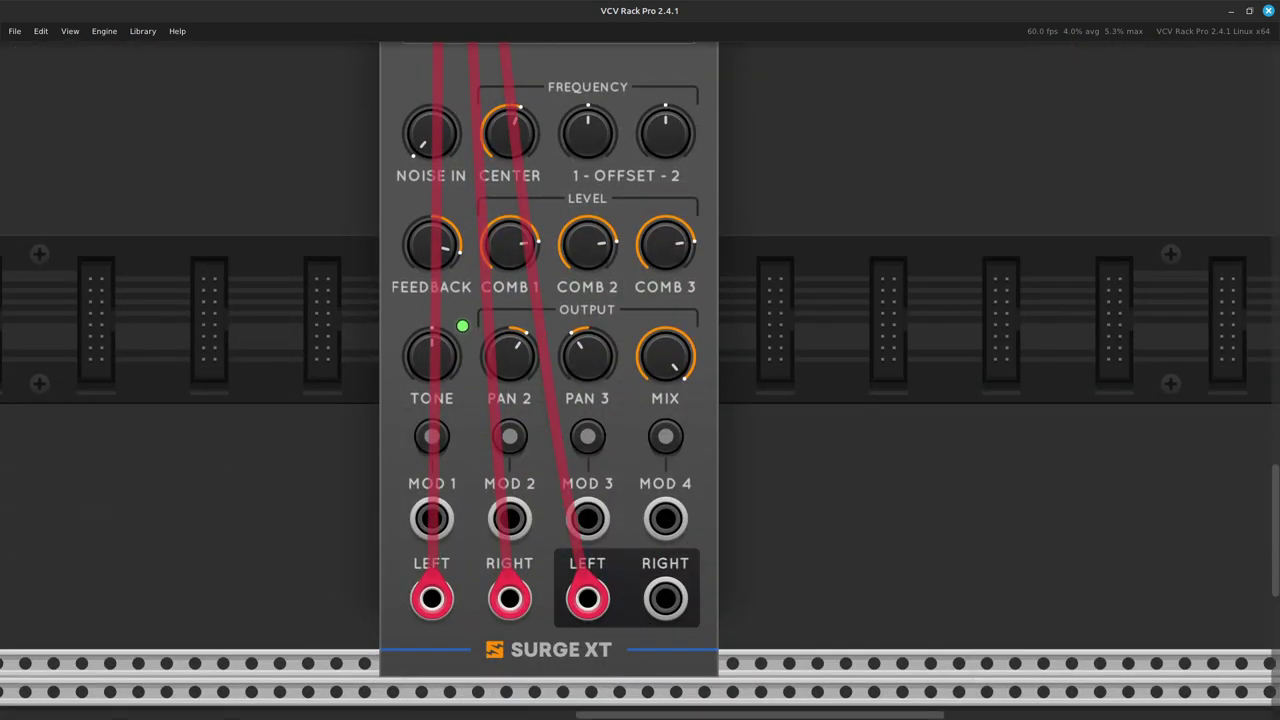
right_click(662, 584)
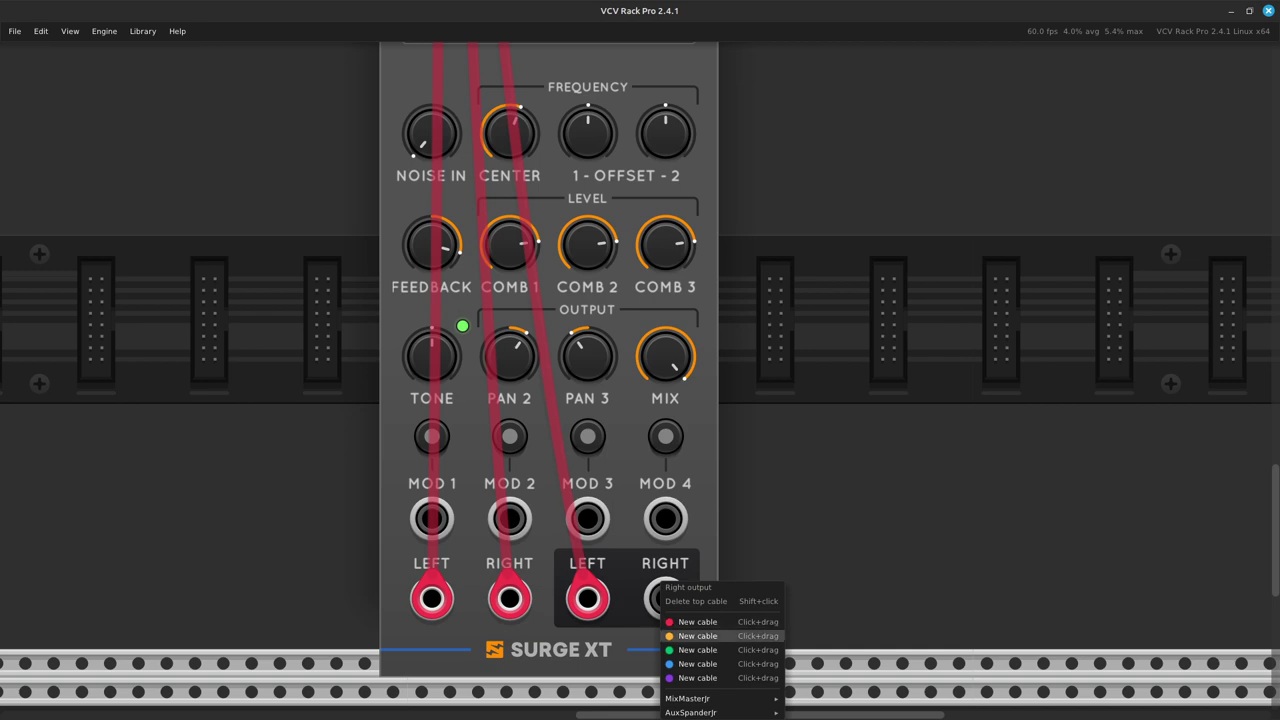
click(697, 622)
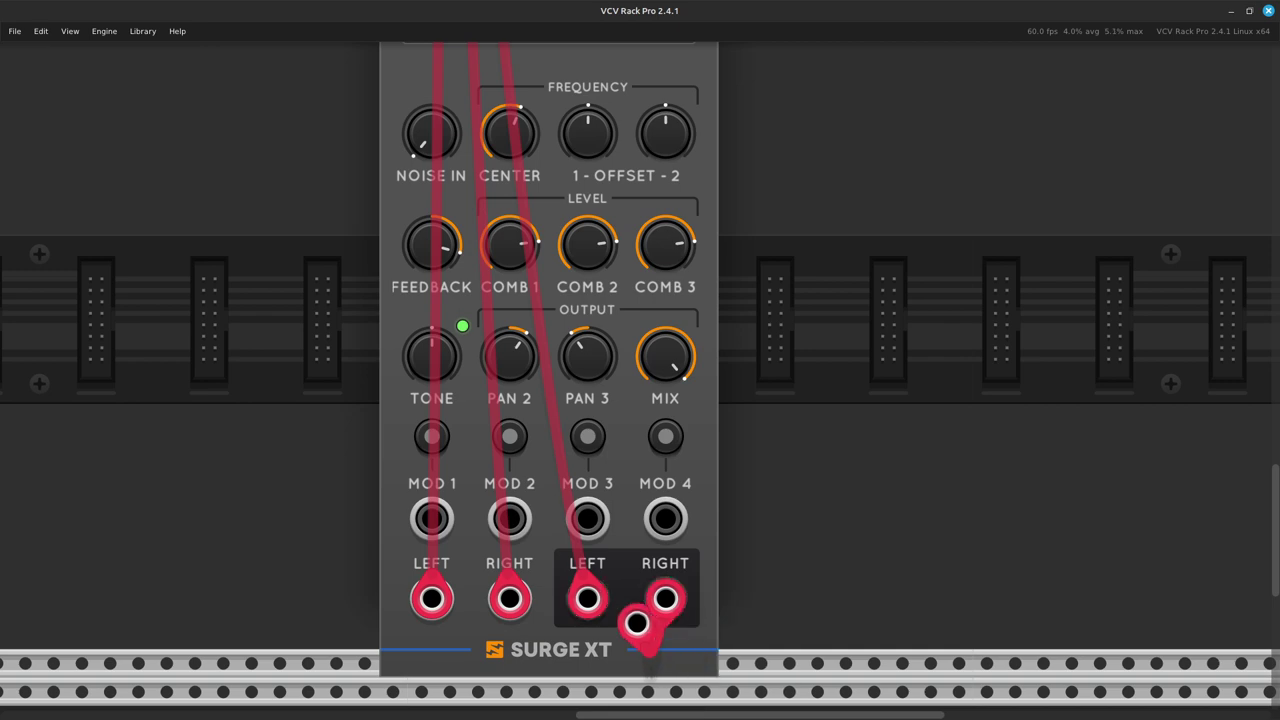
scroll(440, 500, up, 15)
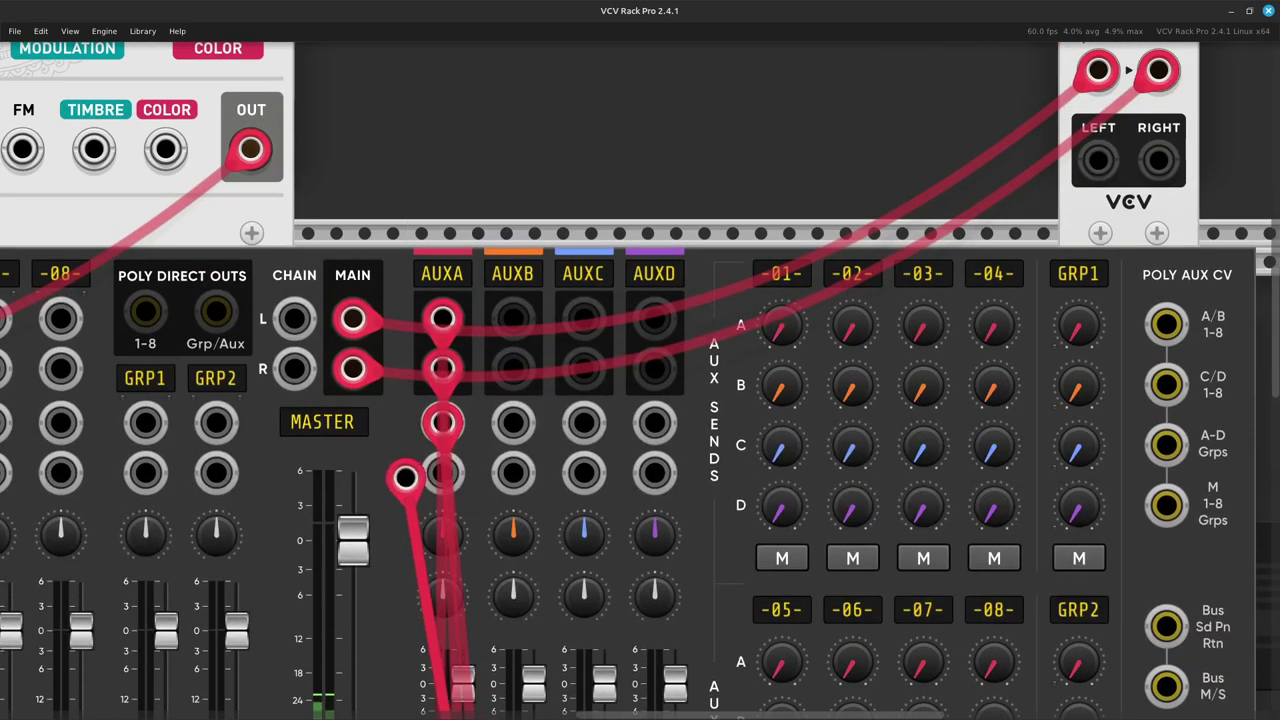
click(443, 472)
Turn channel 01's AUXA send up from -inf dB to 0 dB.
scroll(580, 537, right, 3)
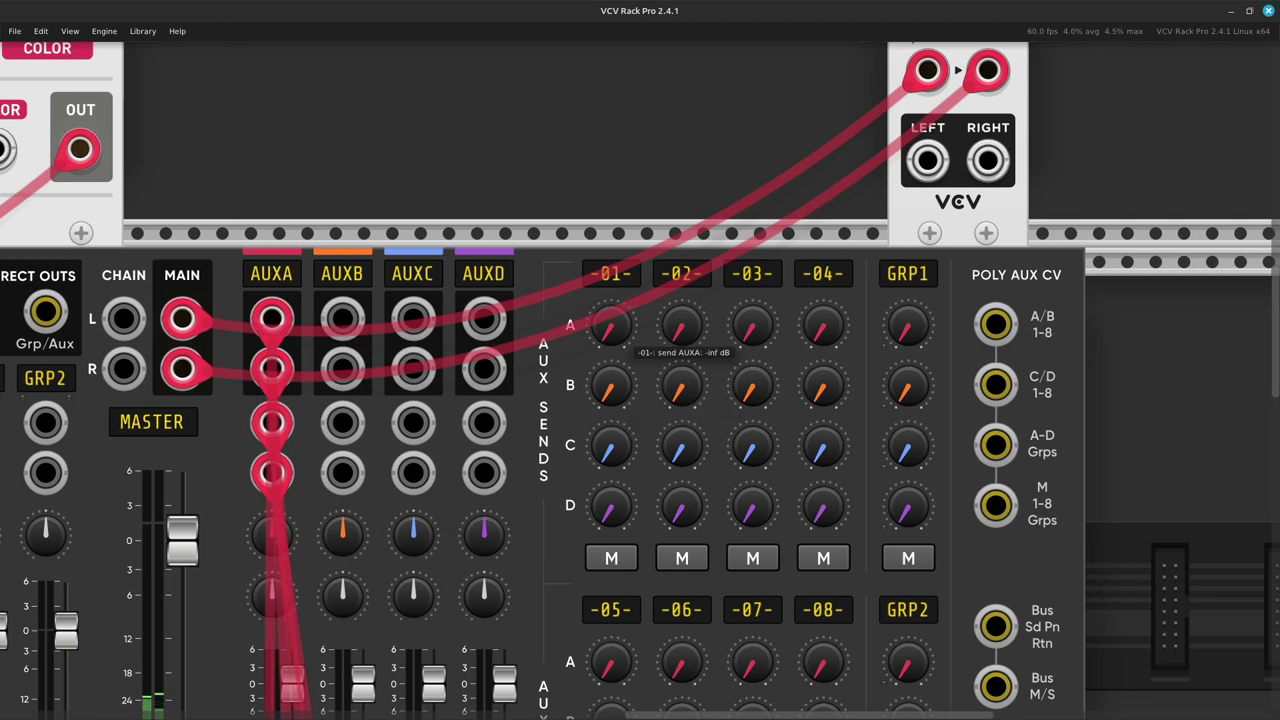
drag(610, 325, 610, 318)
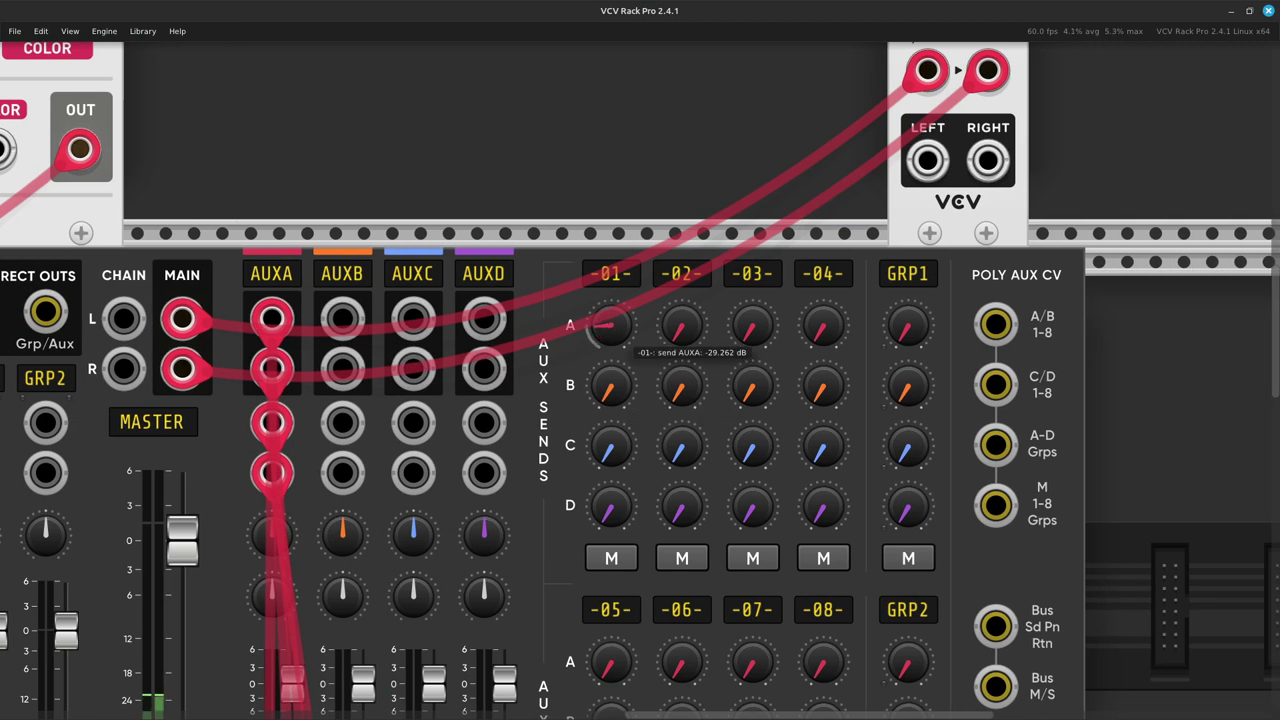
drag(610, 325, 610, 290)
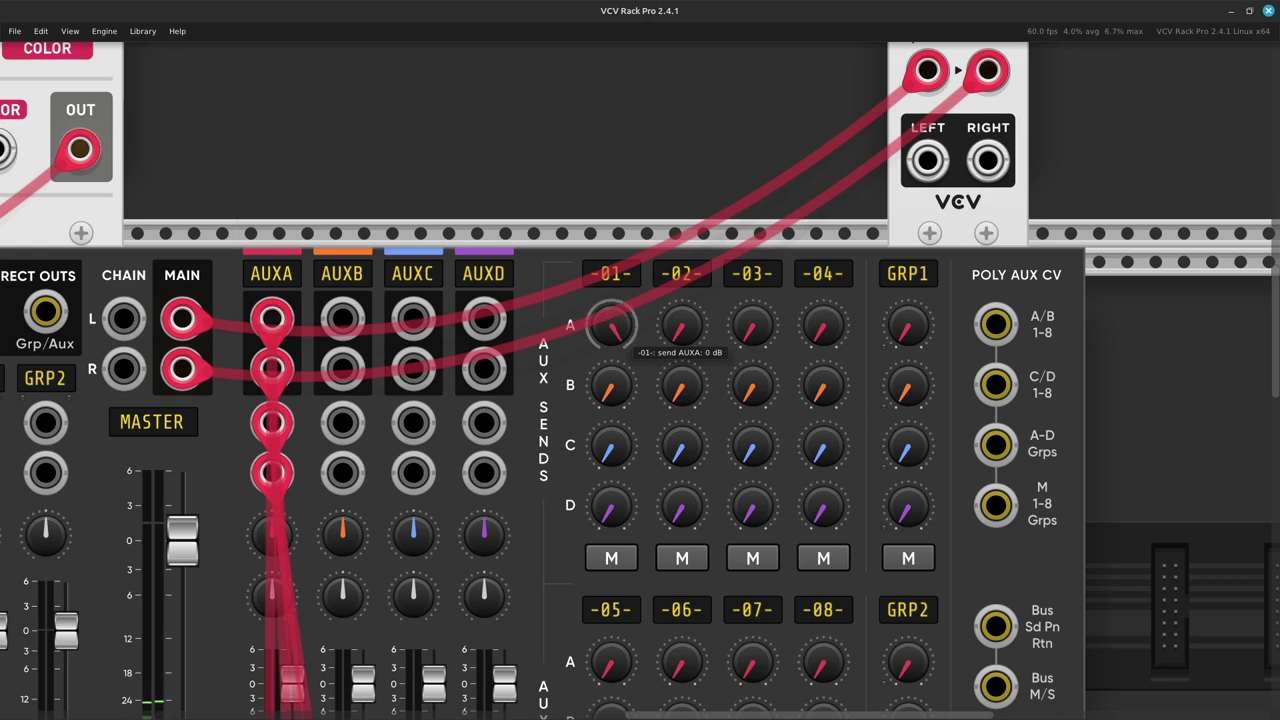
scroll(640, 400, down, 6)
ctrl+scroll(570, 400, up, 3)
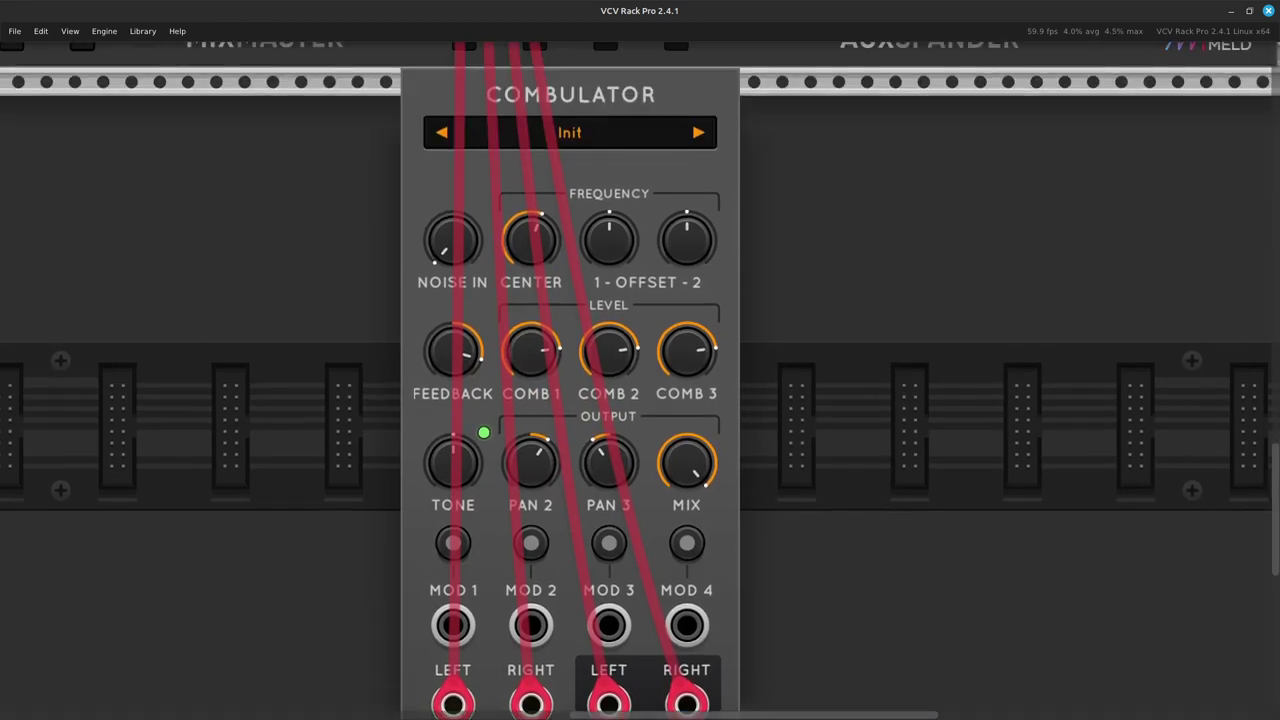
scroll(640, 400, up, 3)
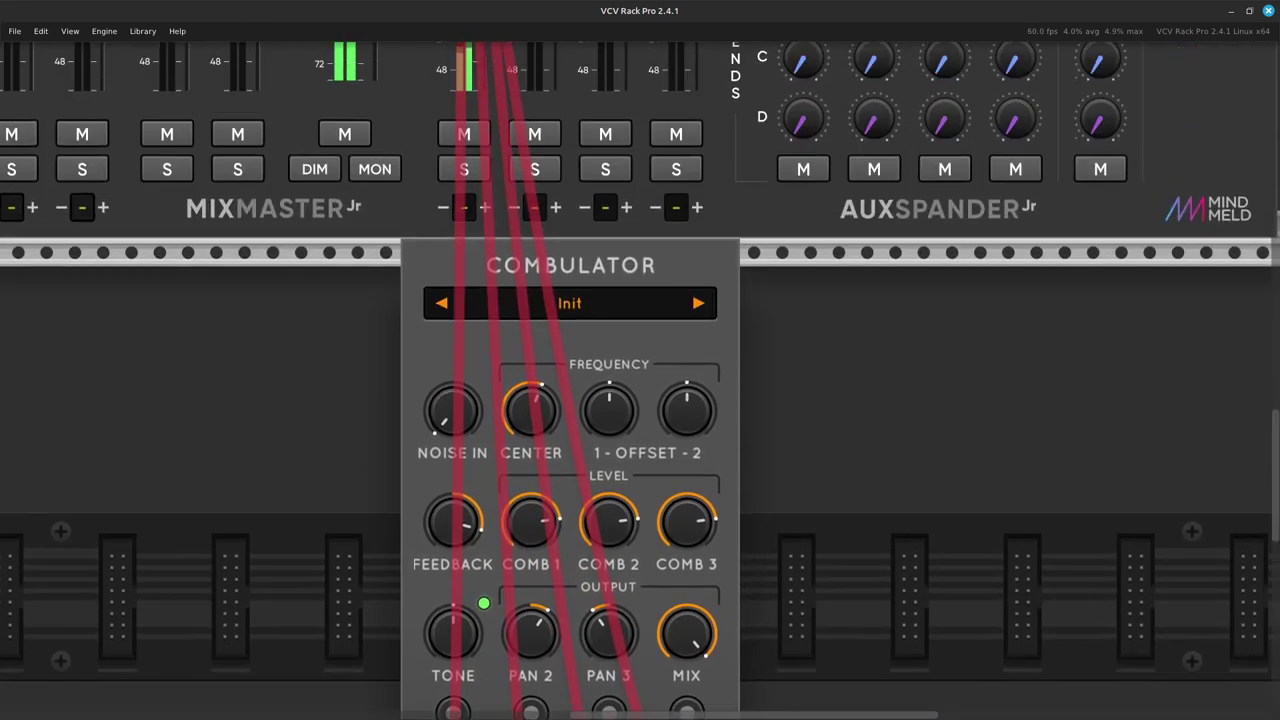
Set the Combulator to about 0% Feedback, -10 dB Comb 2 level and -20% Tone.
scroll(640, 400, down, 3)
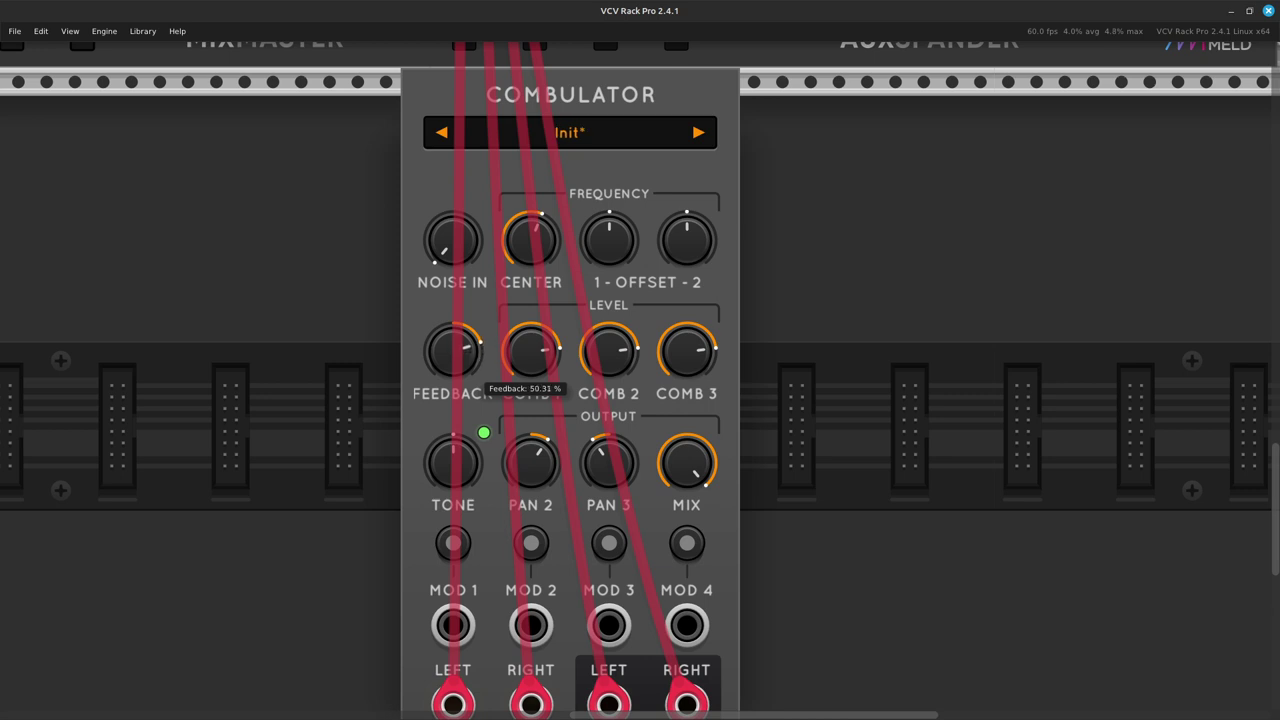
drag(453, 350, 453, 370)
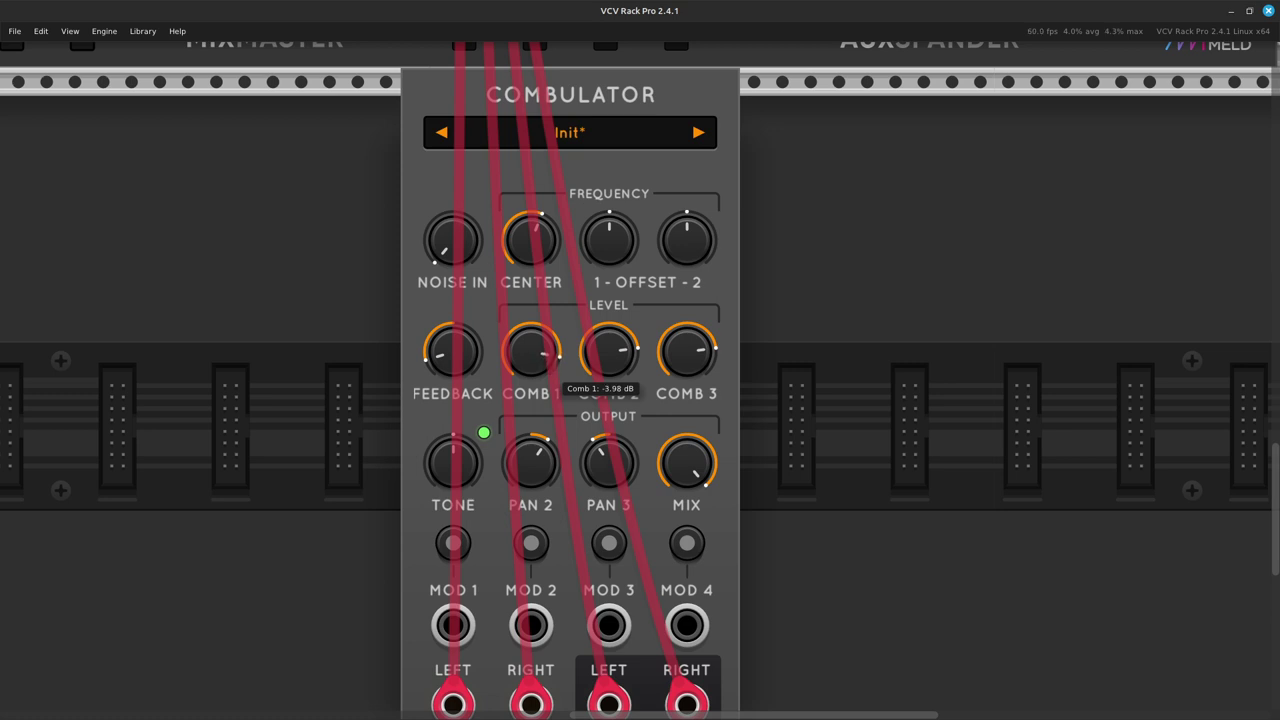
drag(608, 350, 608, 360)
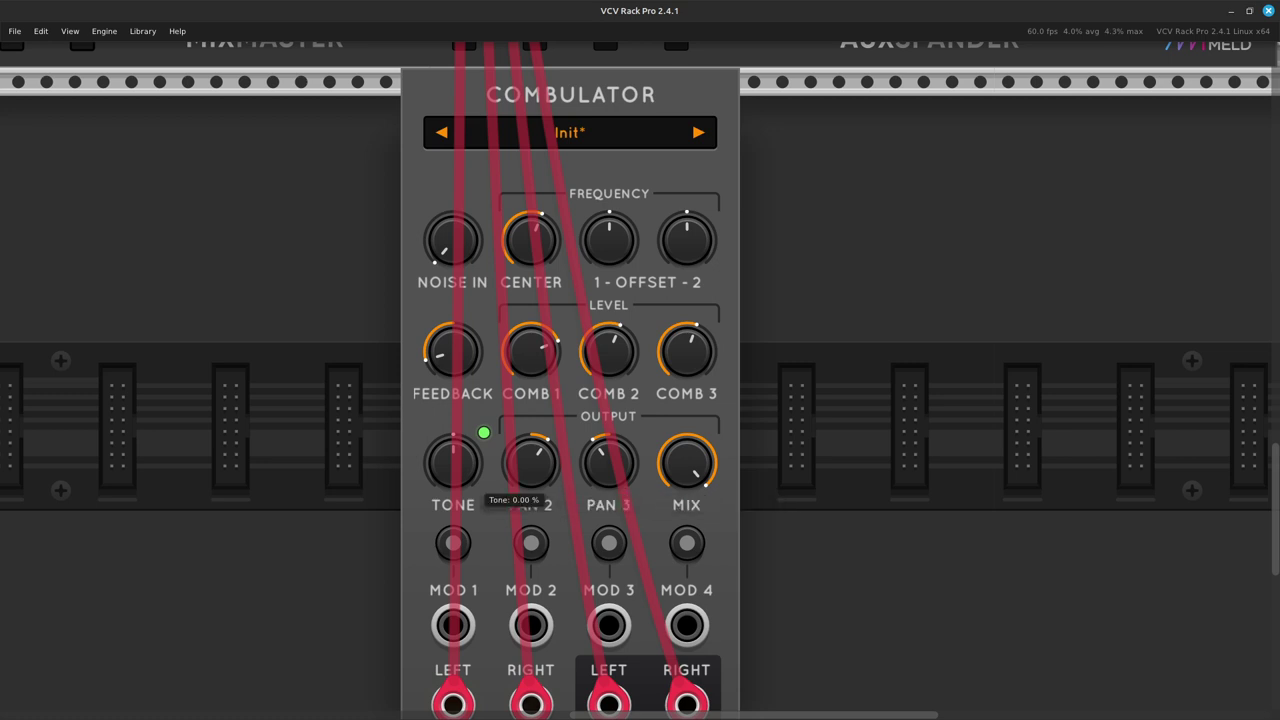
drag(453, 462, 453, 448)
drag(453, 462, 453, 478)
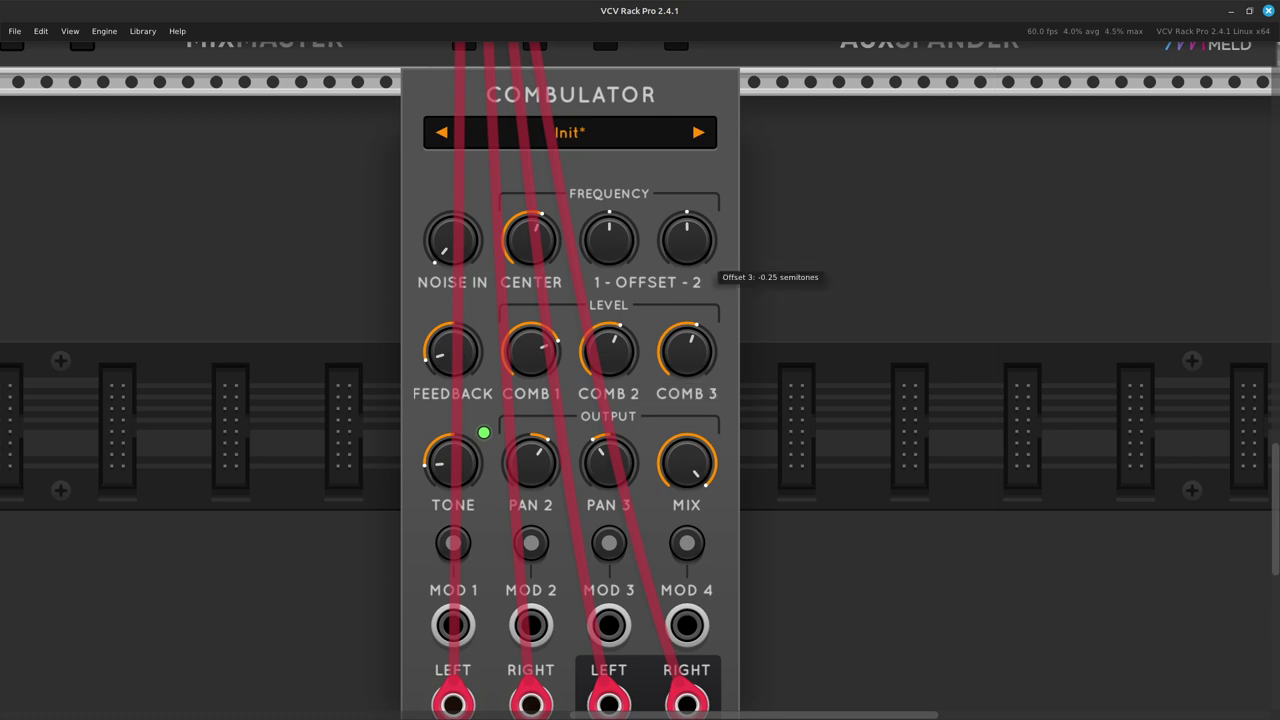
scroll(640, 360, up, 10)
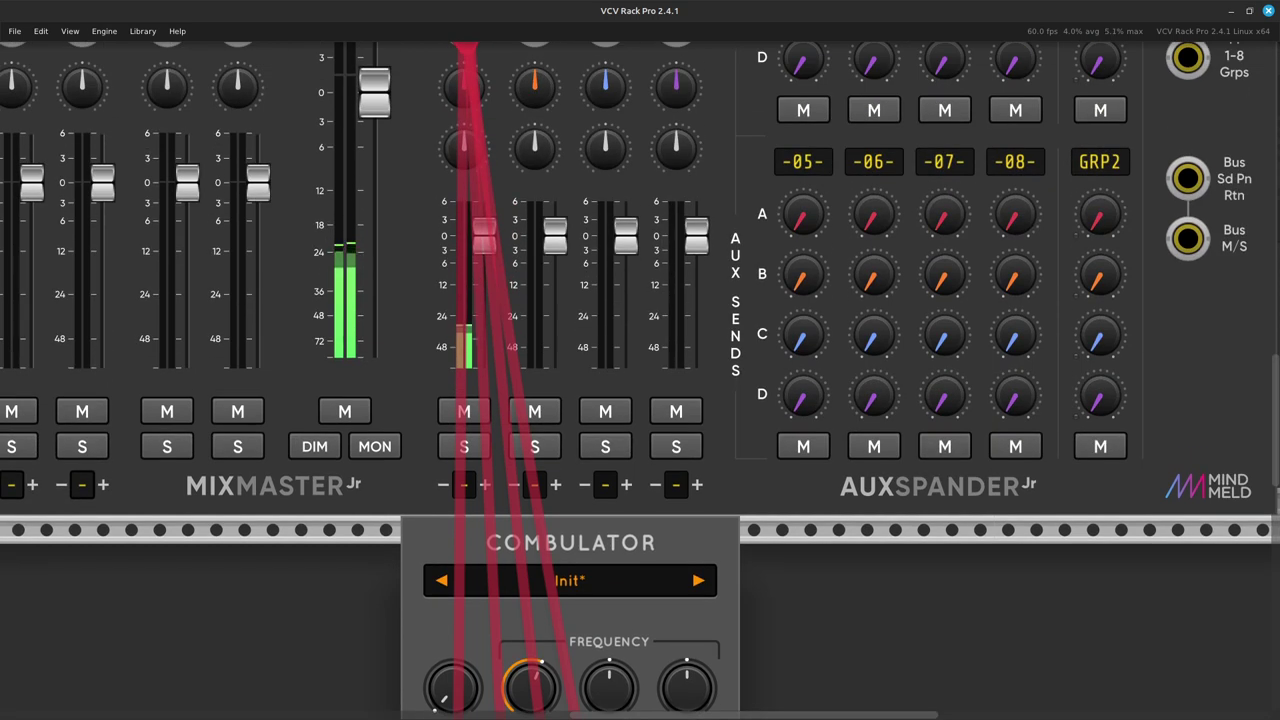
scroll(640, 360, up, 8)
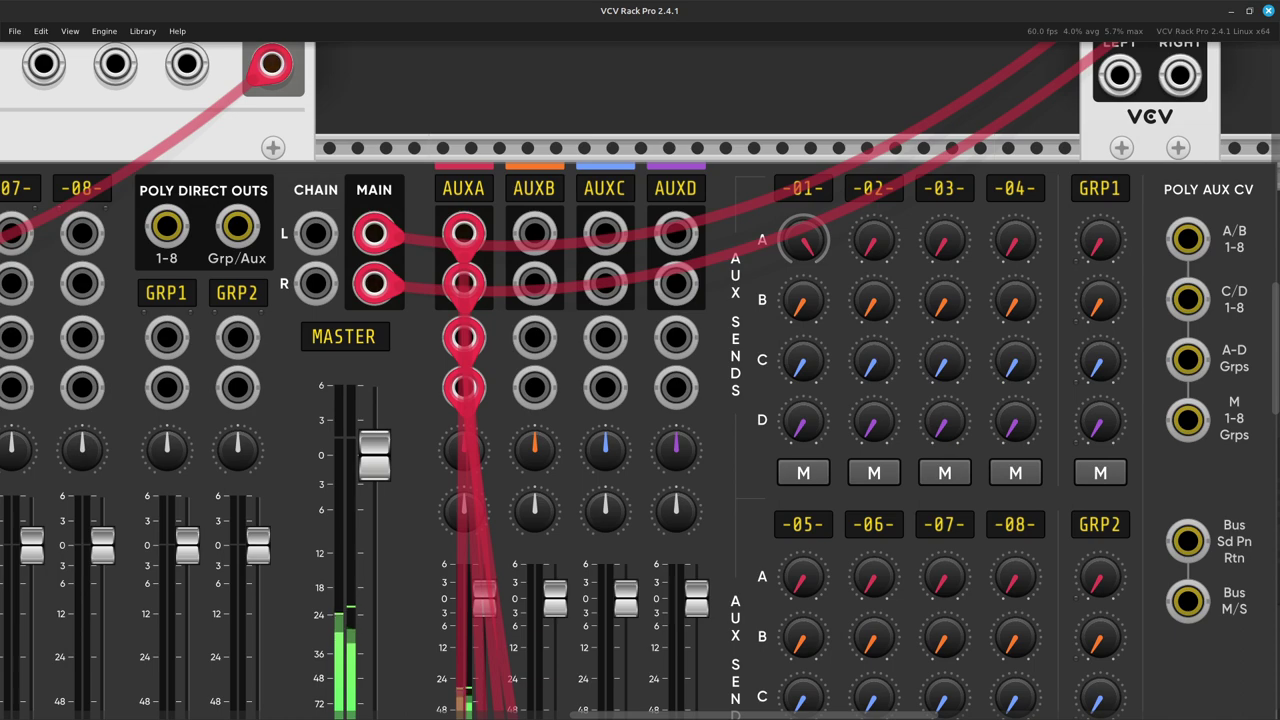
scroll(640, 380, left, 15)
scroll(640, 380, up, 5)
scroll(640, 360, up, 7)
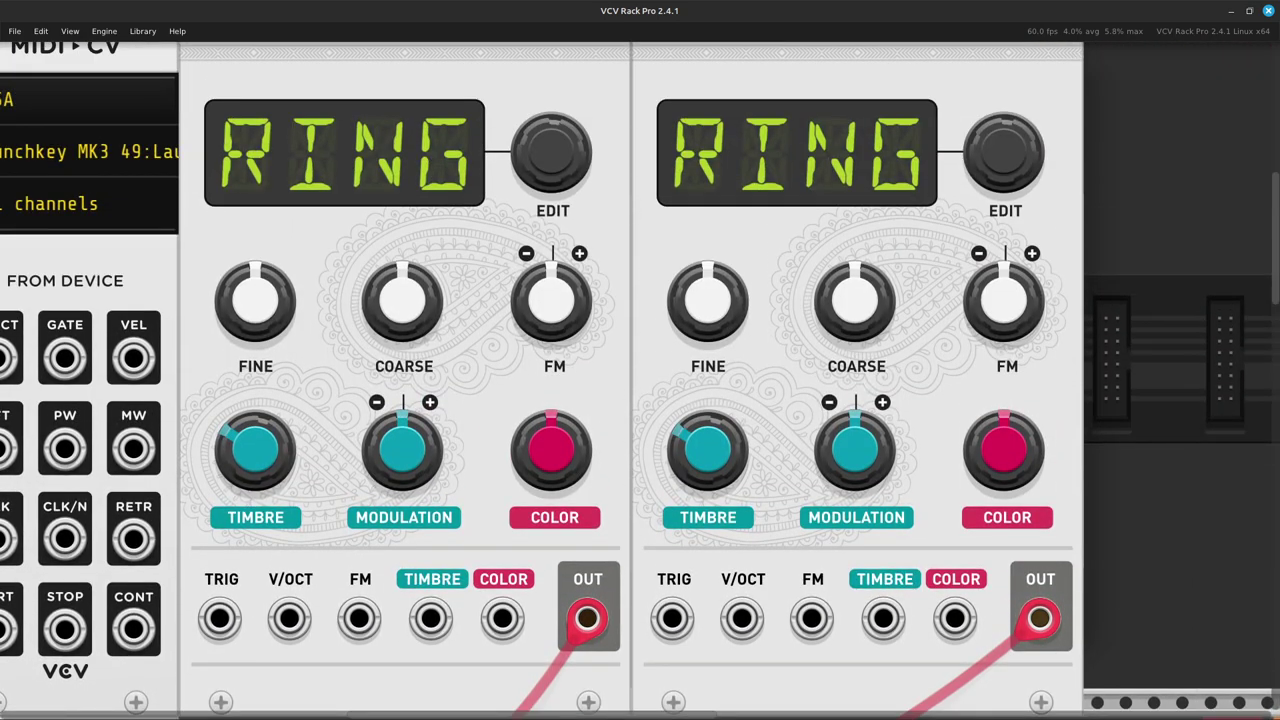
scroll(640, 380, down, 20)
scroll(640, 380, right, 20)
Add Surge XT Reverb 2 from a 'rev' search, keep Init (Dry), and dock it beside the Combulator.
key(Return)
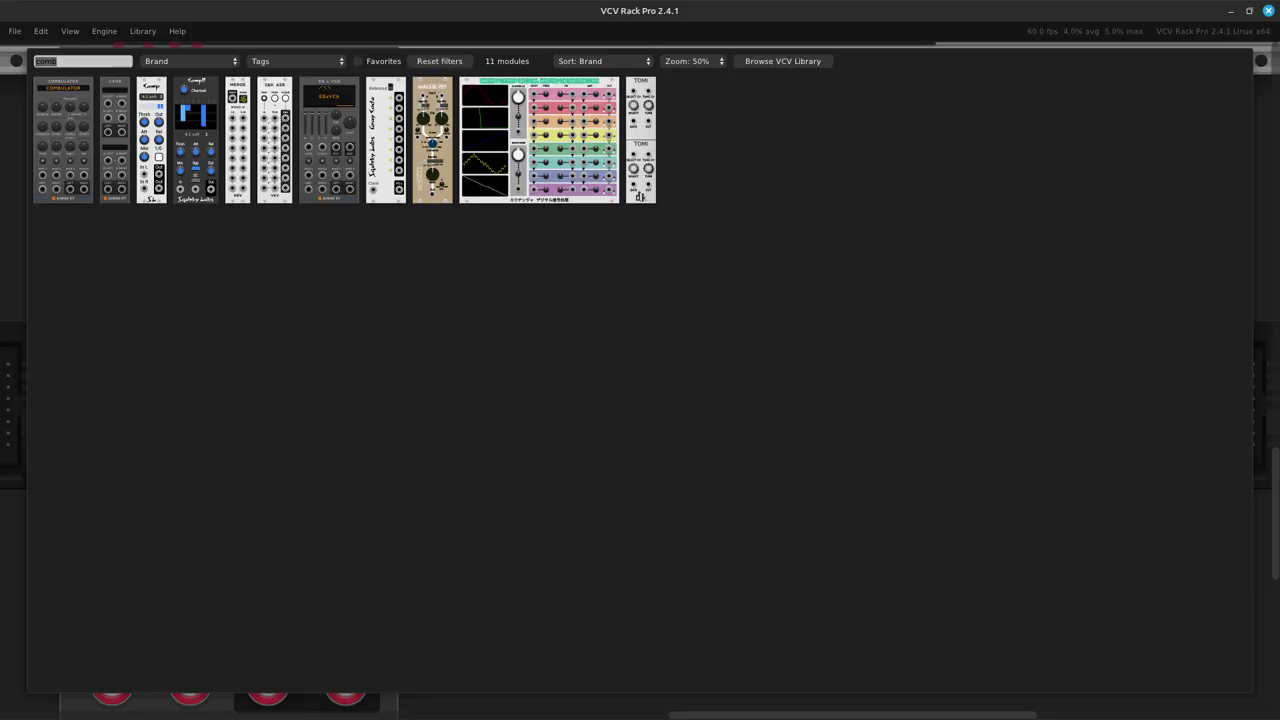
key(BackSpace)
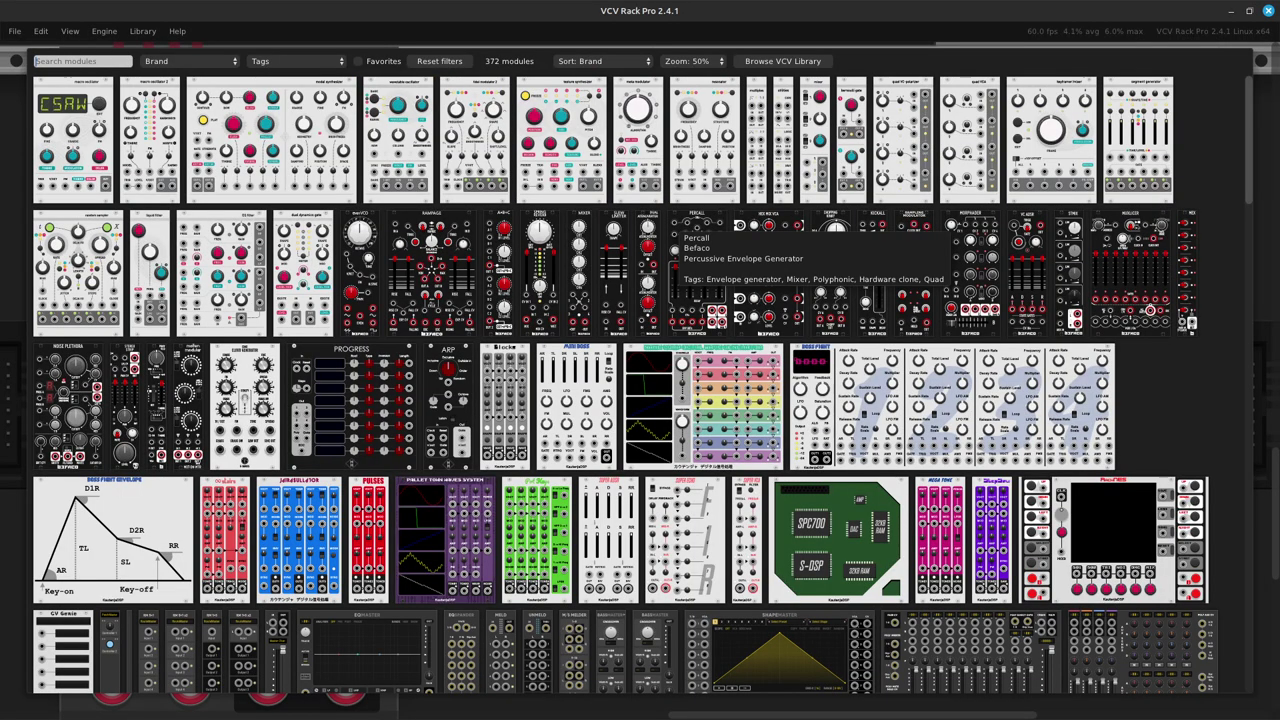
text(rev)
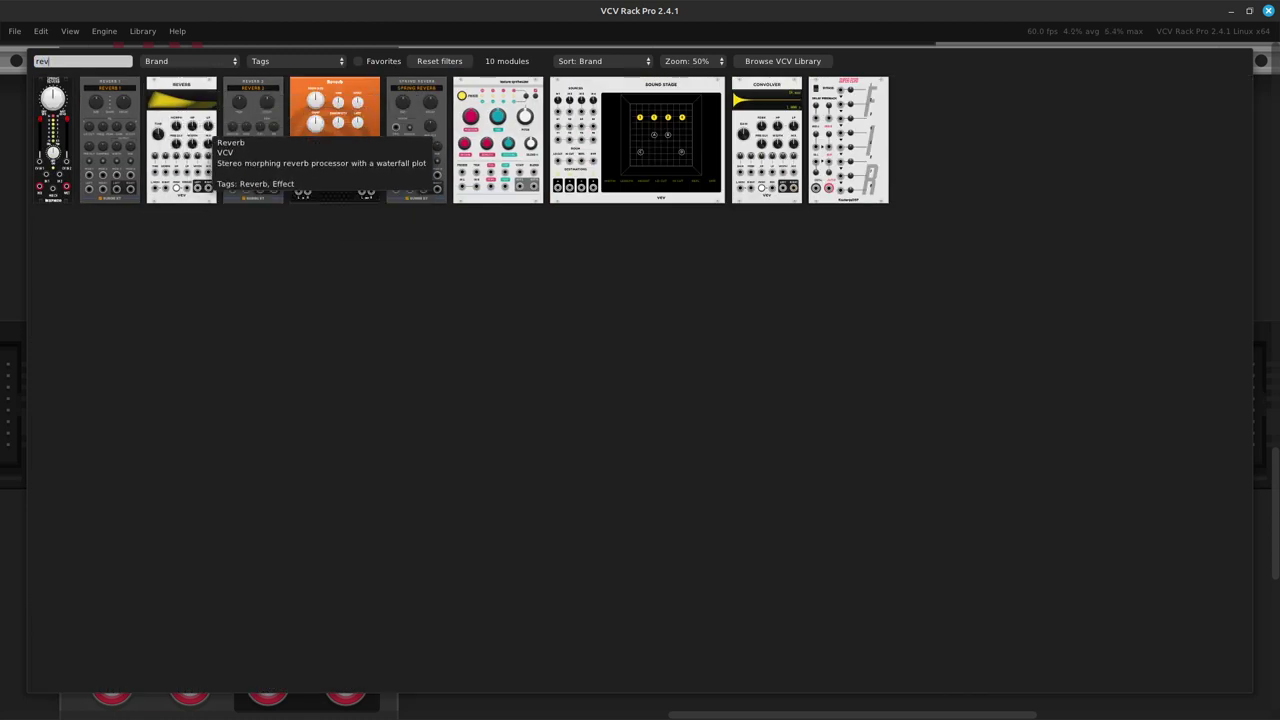
click(260, 185)
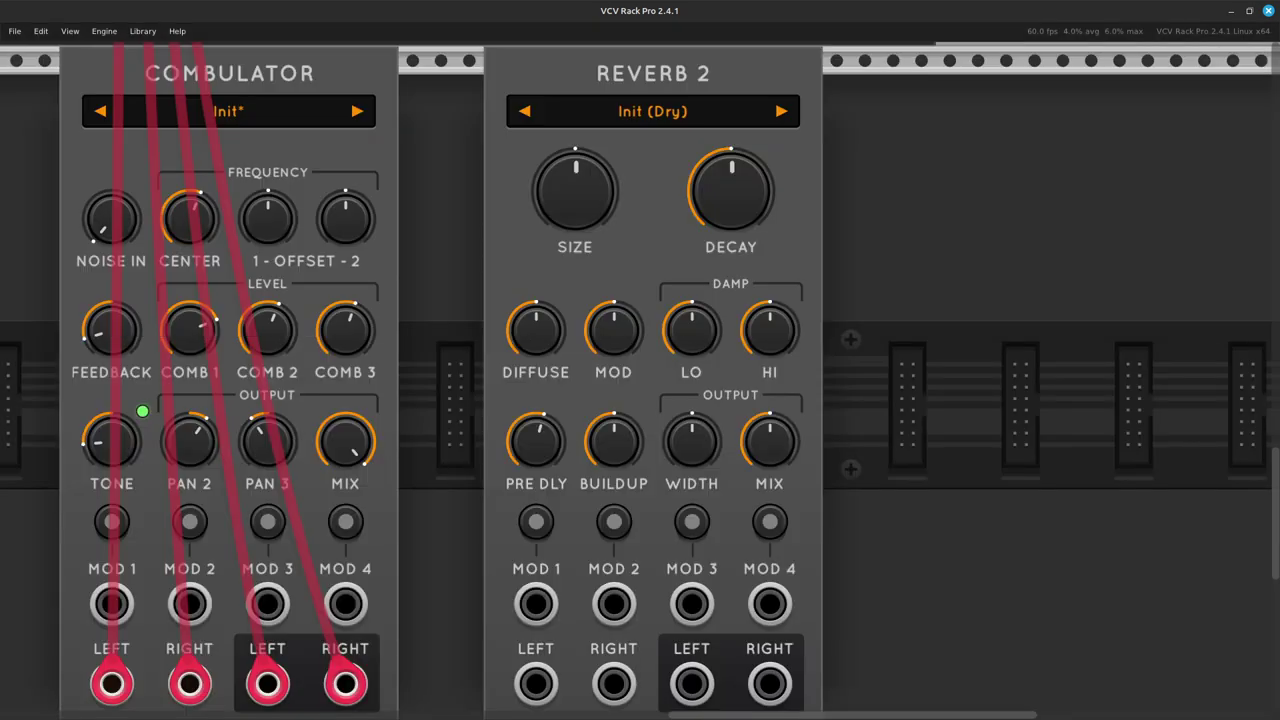
scroll(640, 380, up, 5)
click(645, 474)
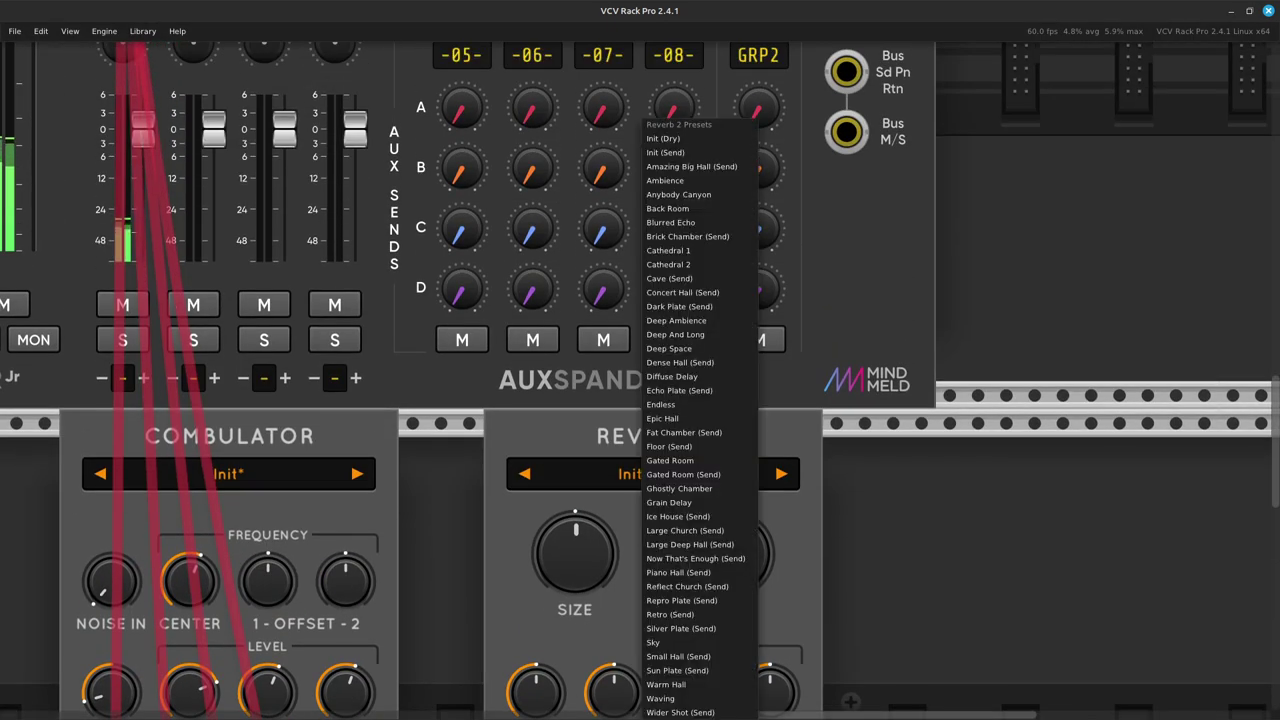
click(663, 138)
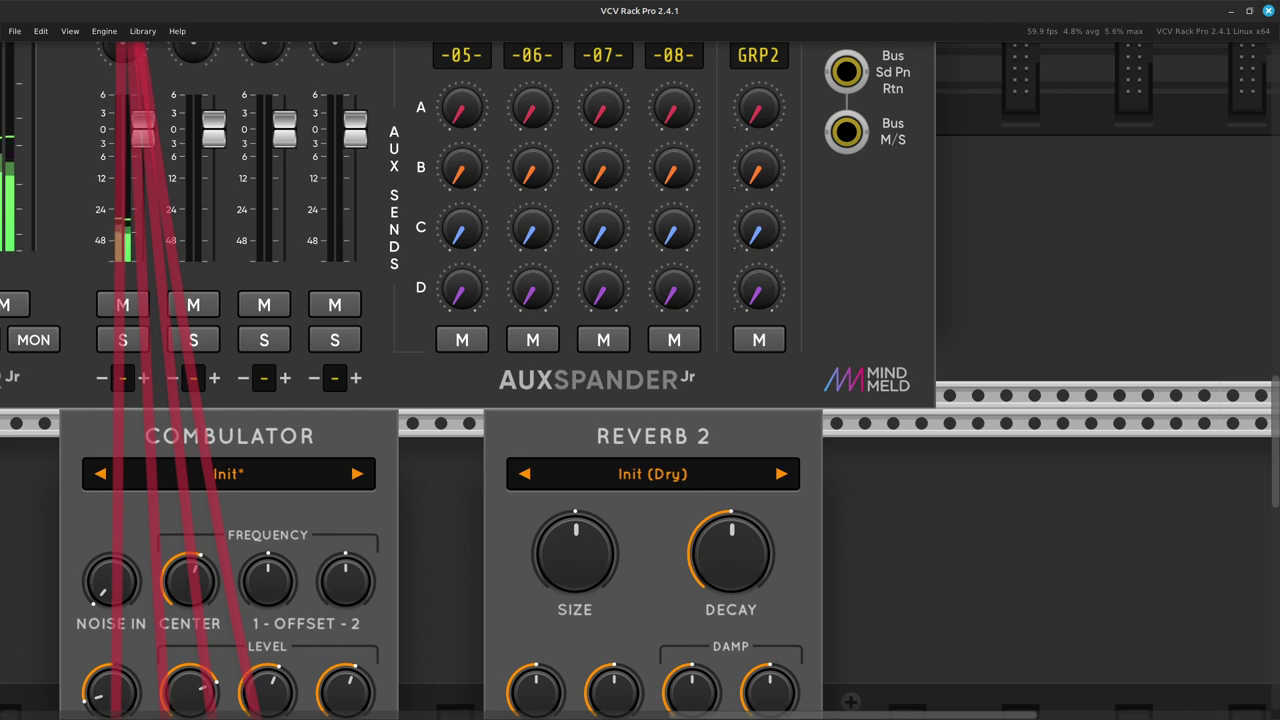
drag(620, 440, 535, 440)
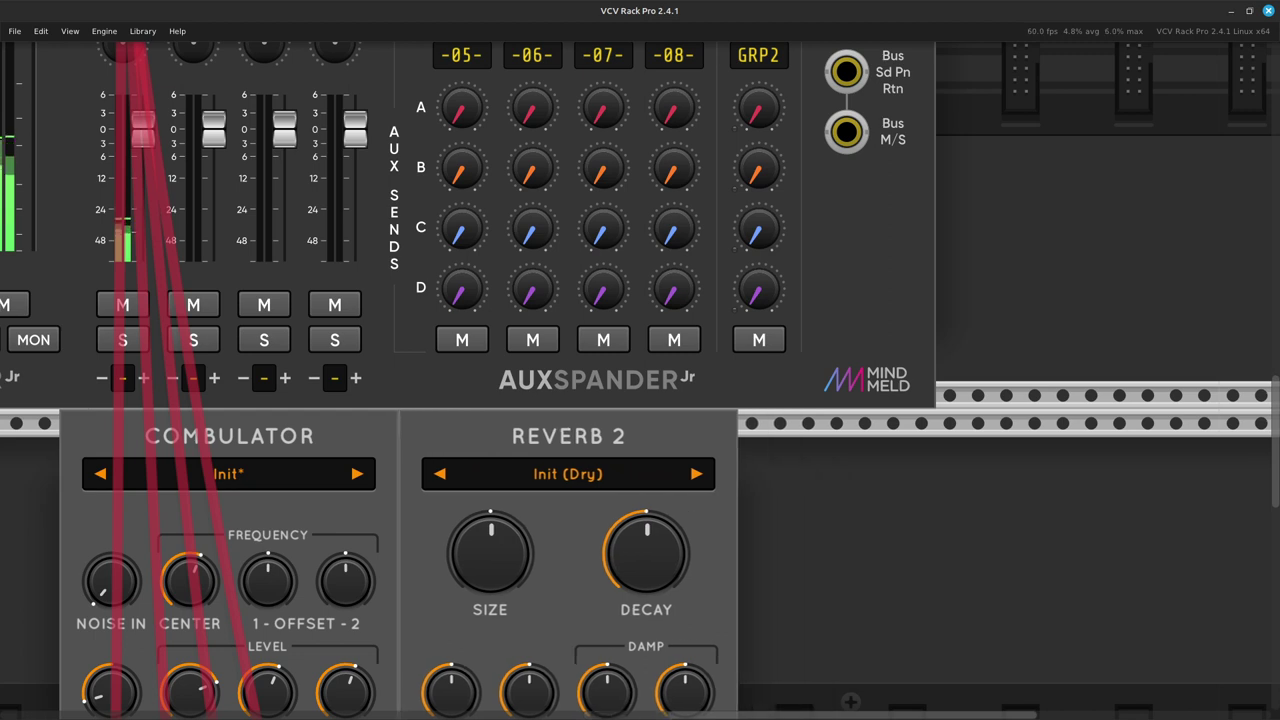
scroll(640, 380, left, 3)
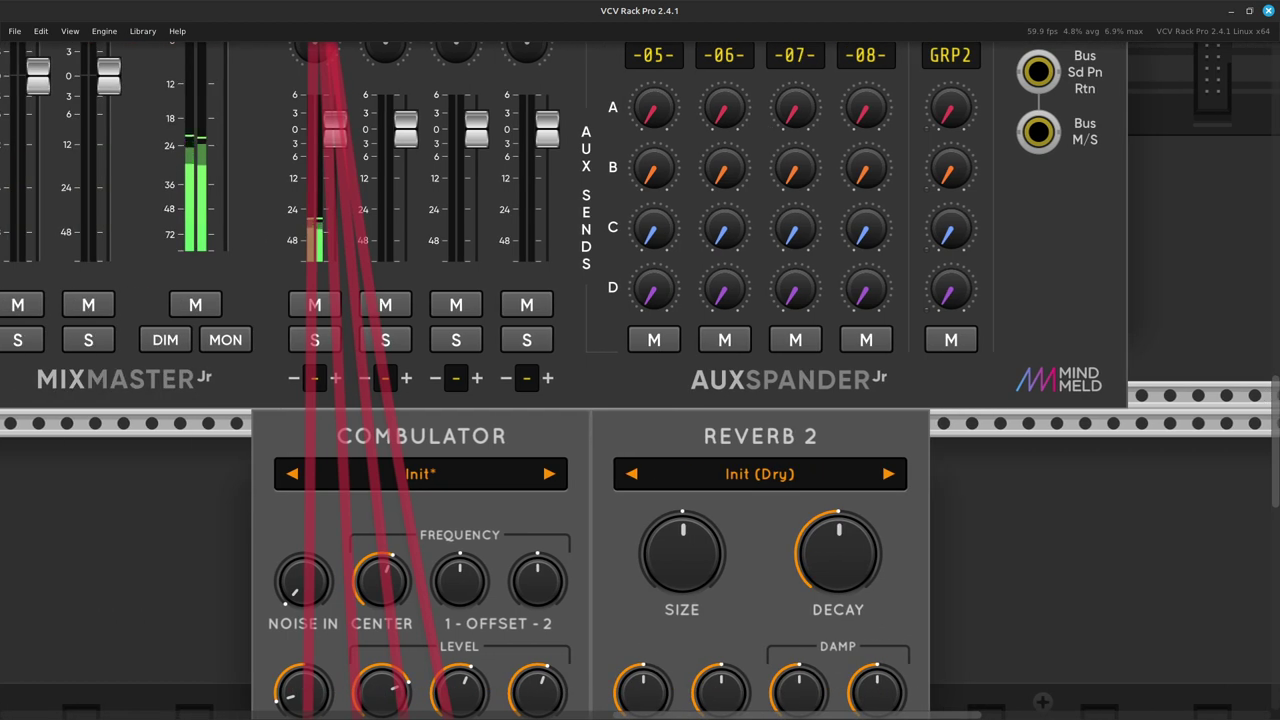
scroll(640, 380, up, 5)
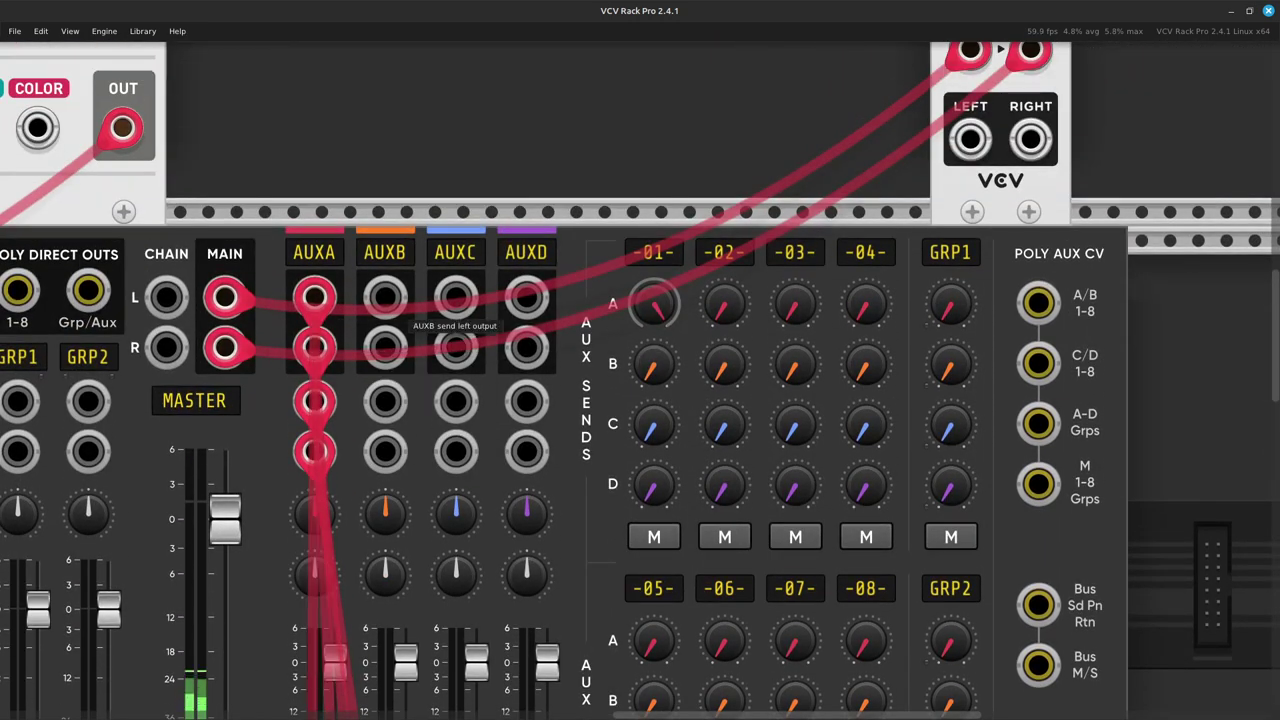
Cable the AUXB send left and right outputs into Reverb 2's left and right inputs.
right_click(388, 302)
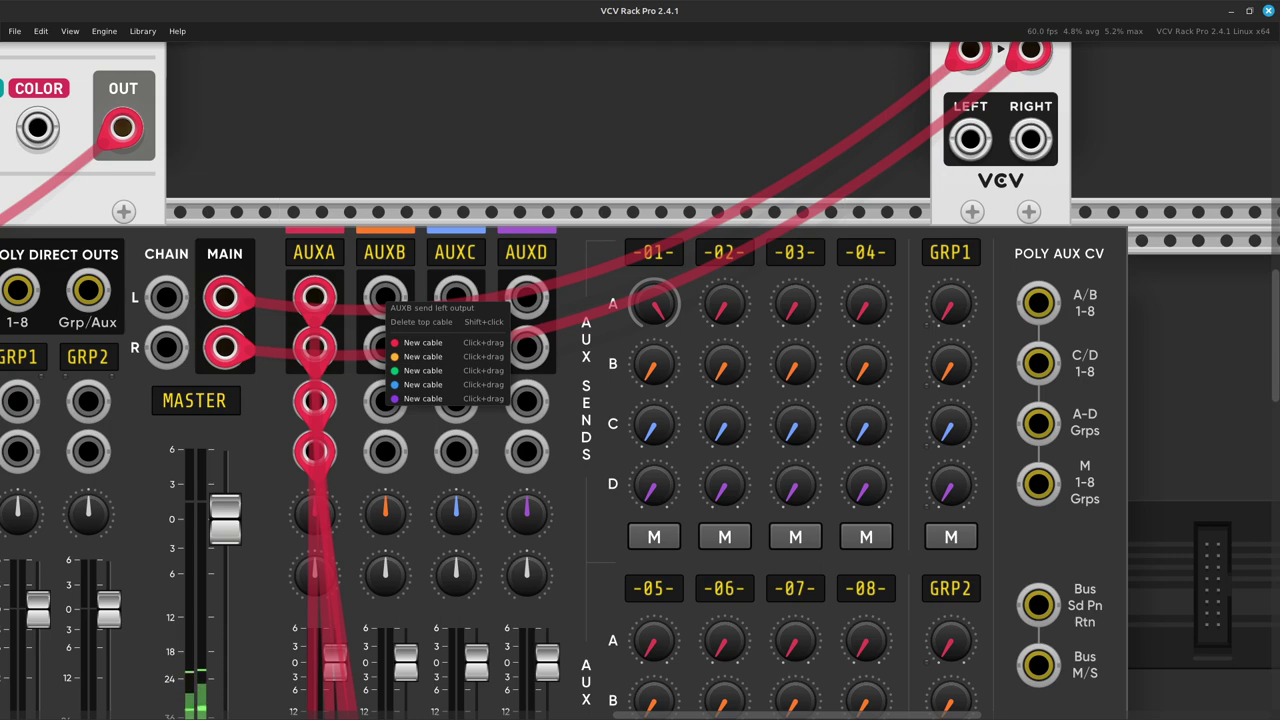
click(422, 342)
scroll(443, 474, down, 4)
scroll(450, 480, down, 4)
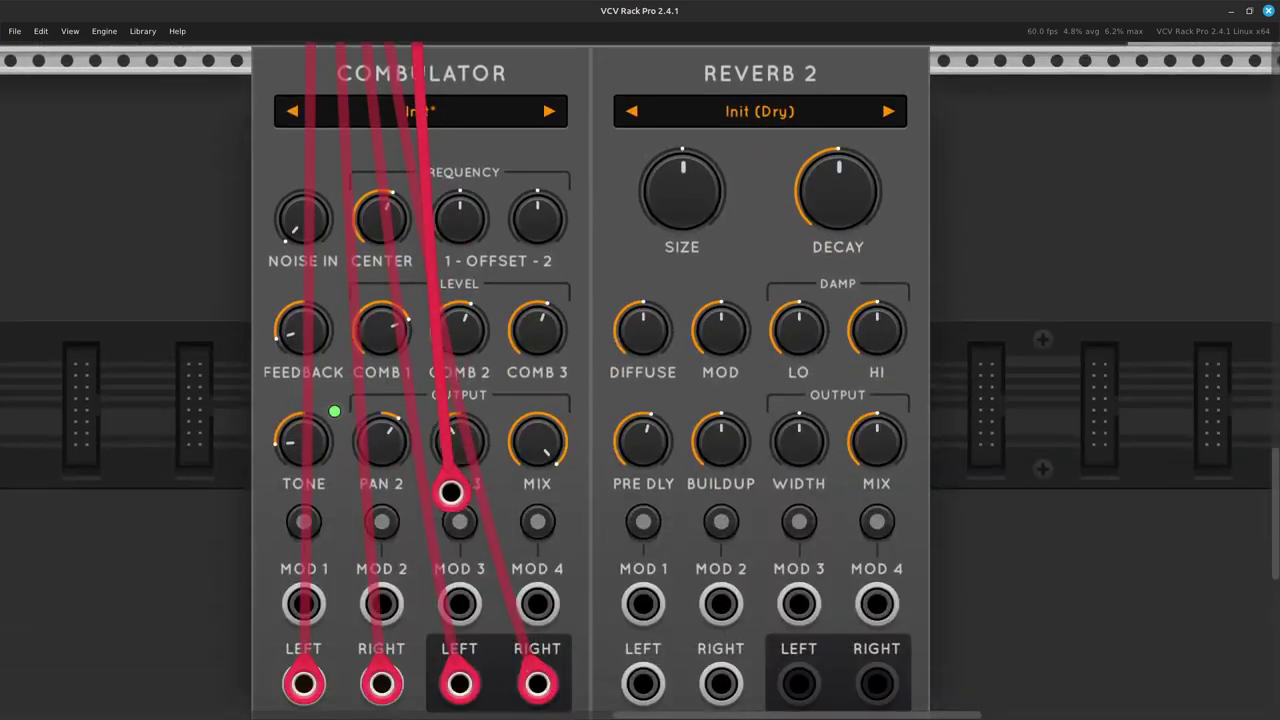
scroll(451, 450, right, 2)
scroll(453, 462, down, 1)
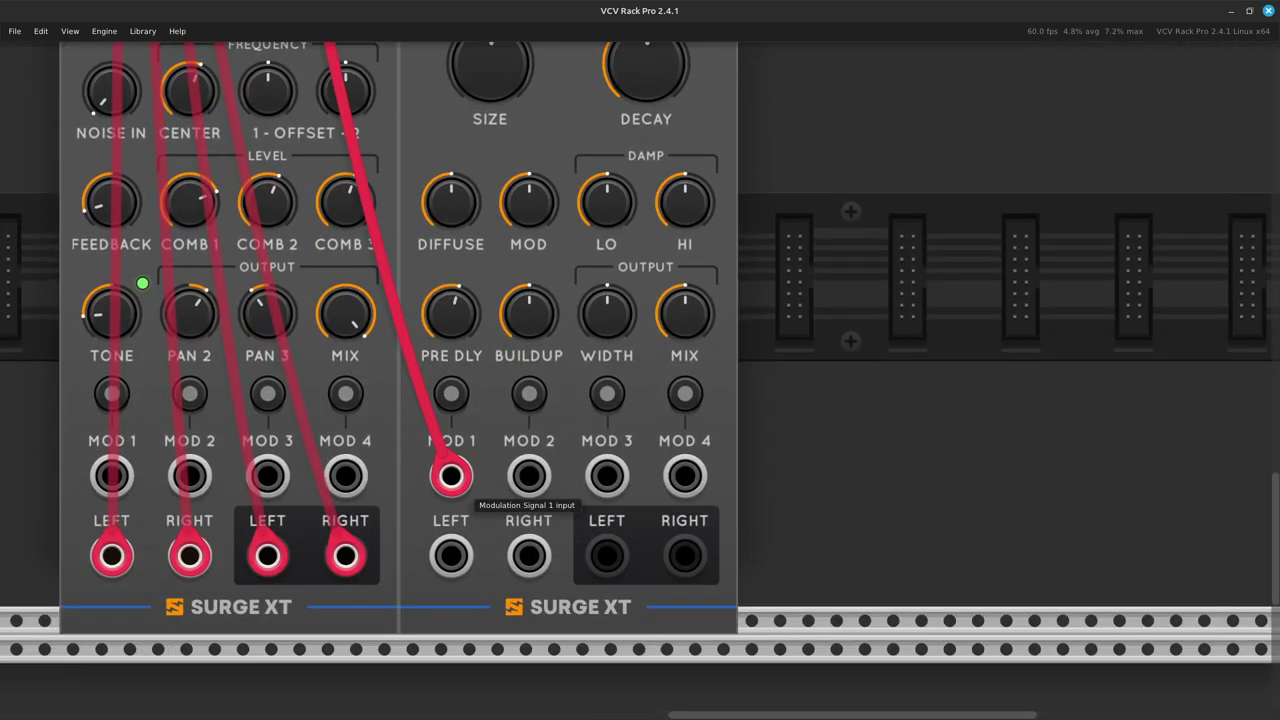
click(451, 556)
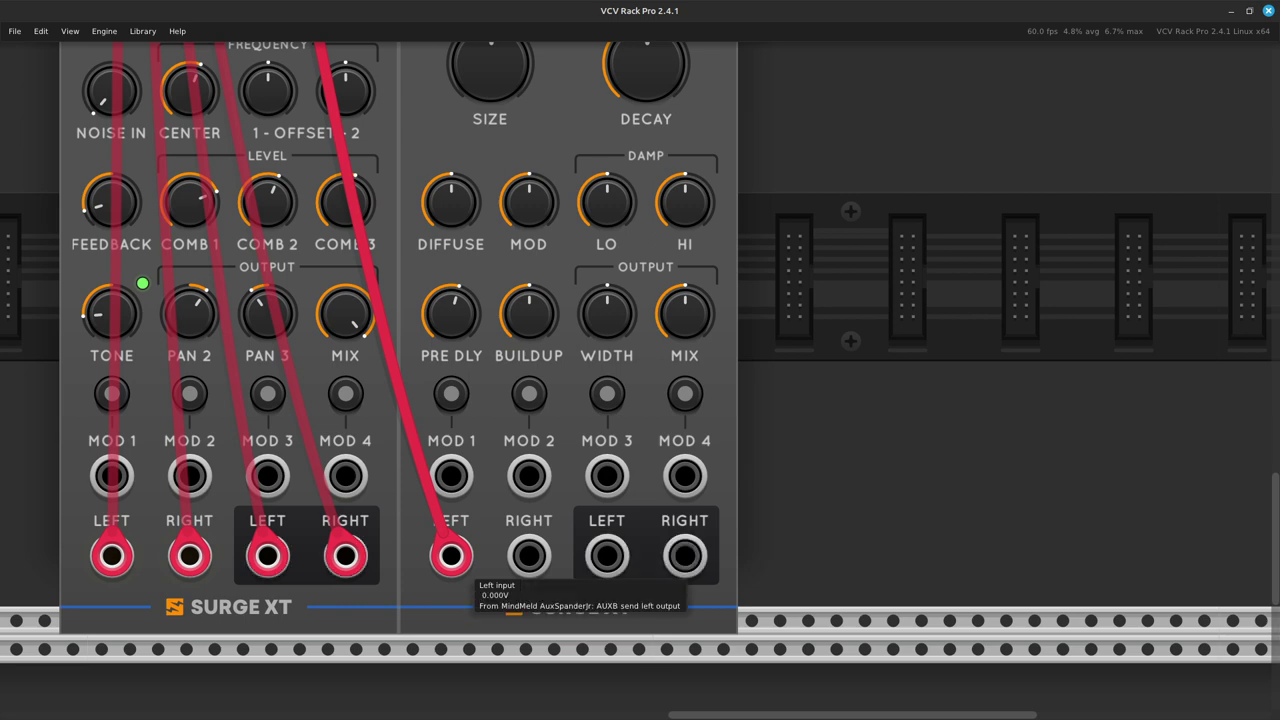
right_click(527, 540)
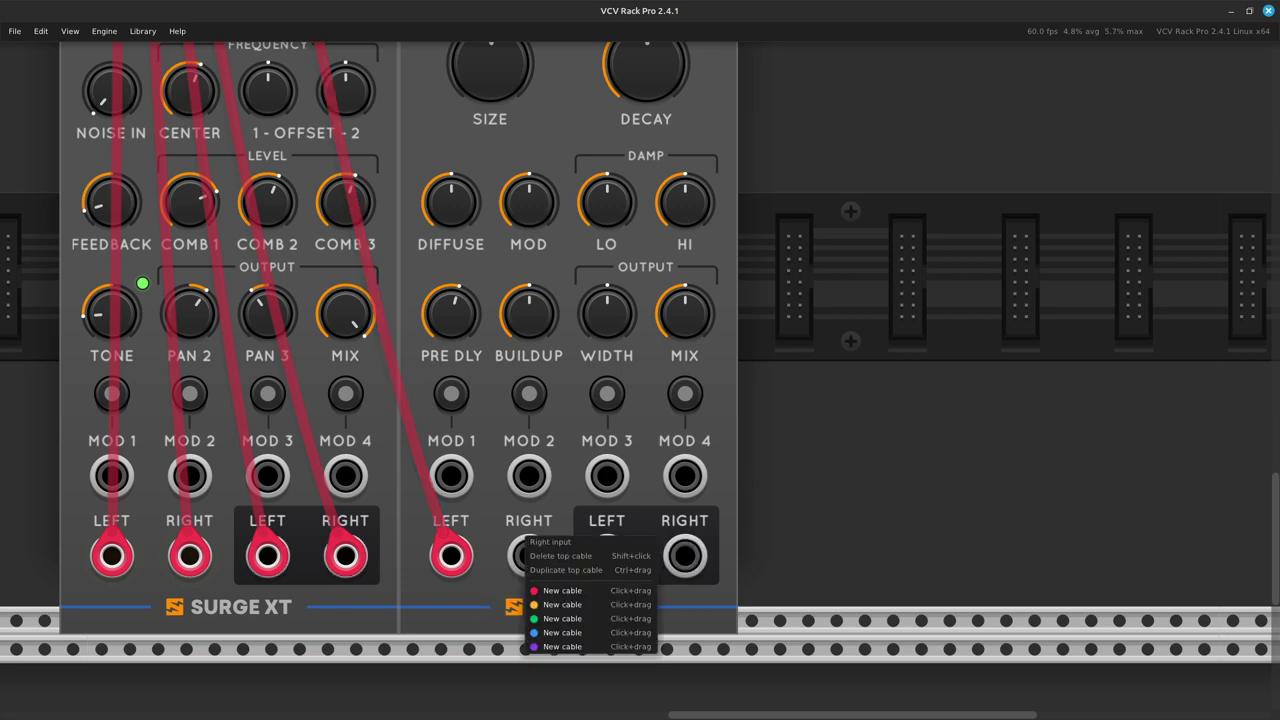
click(562, 590)
scroll(285, 478, up, 2)
scroll(285, 478, up, 8)
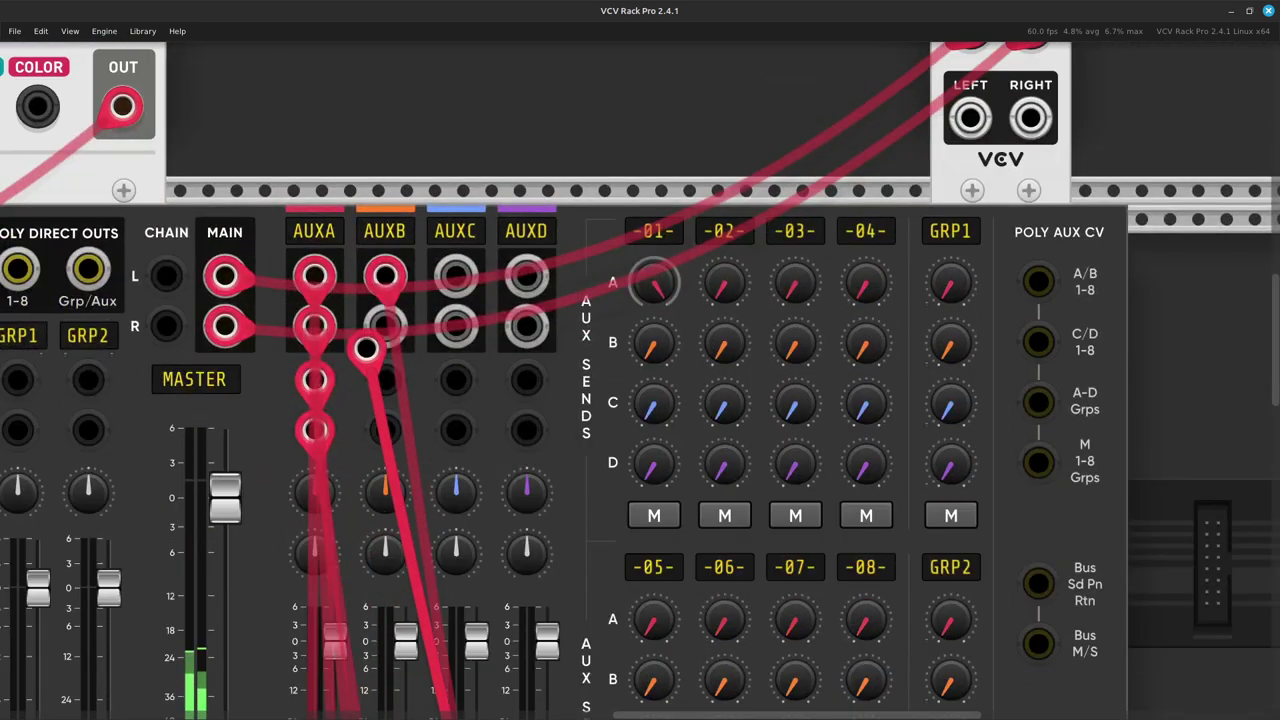
click(385, 325)
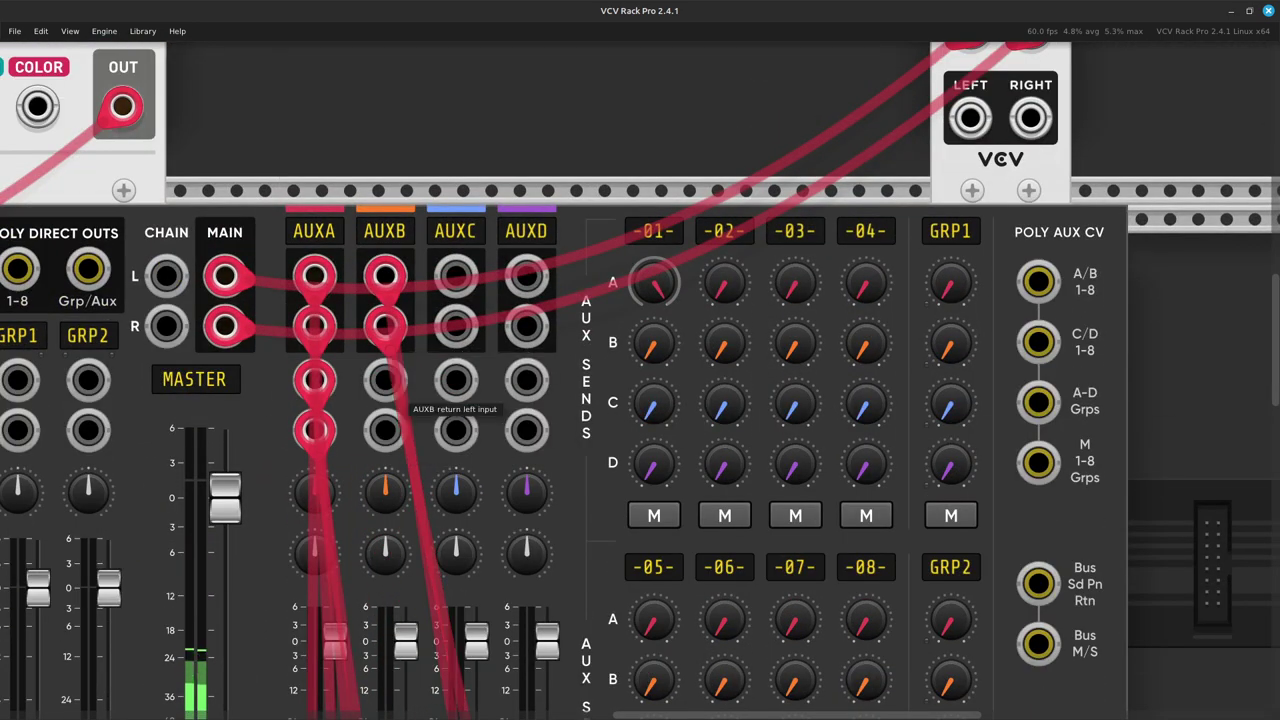
Cable Reverb 2's left and right outputs back to the AUXB left and right returns.
right_click(383, 381)
click(438, 432)
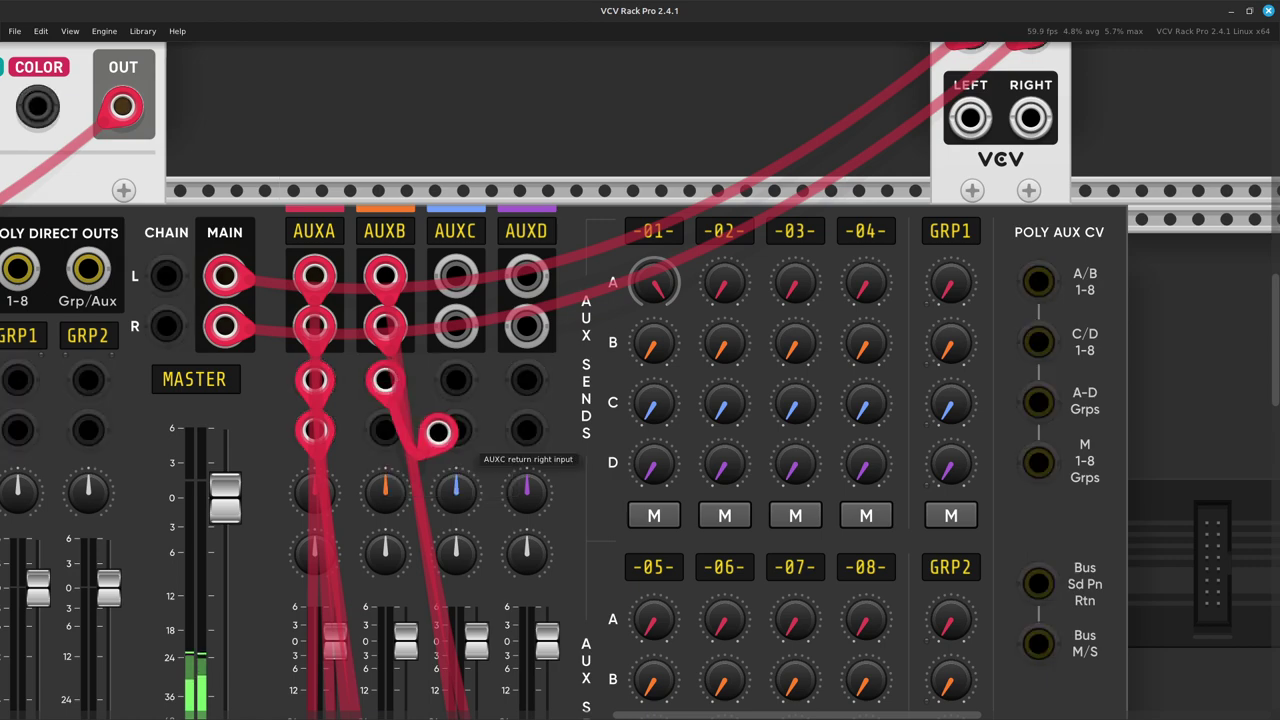
scroll(438, 432, down, 15)
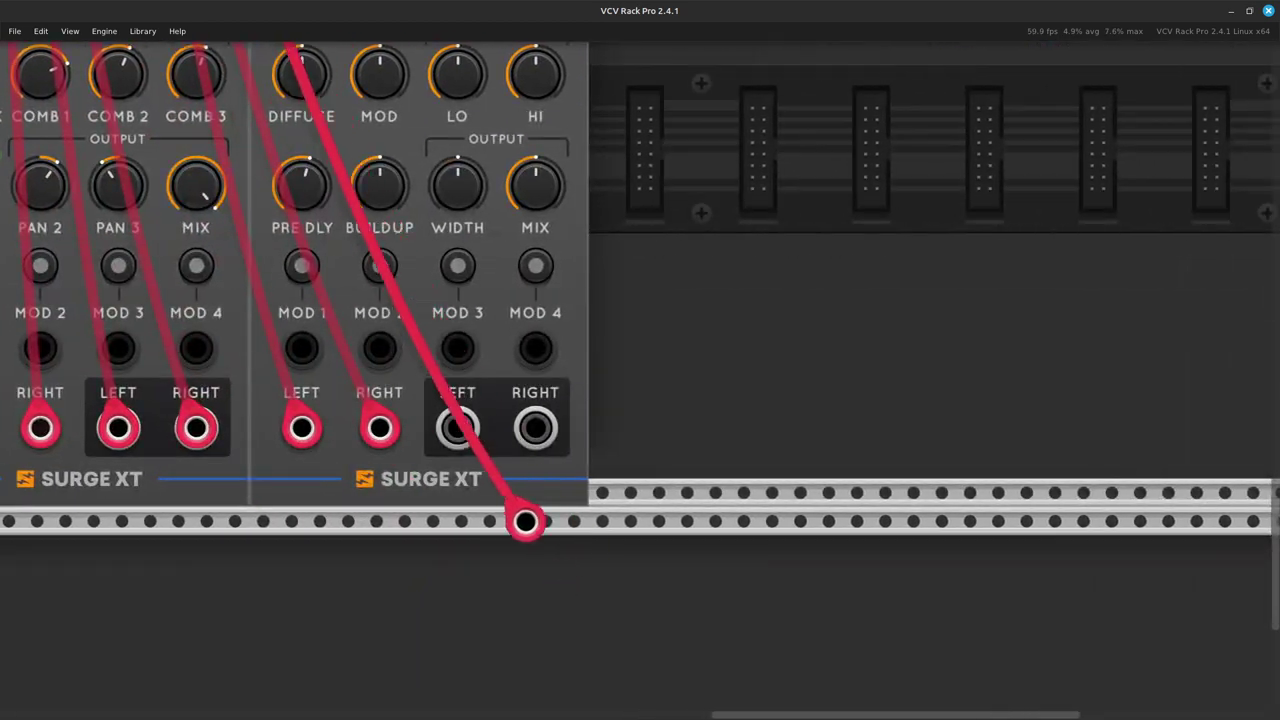
click(458, 428)
drag(535, 428, 536, 428)
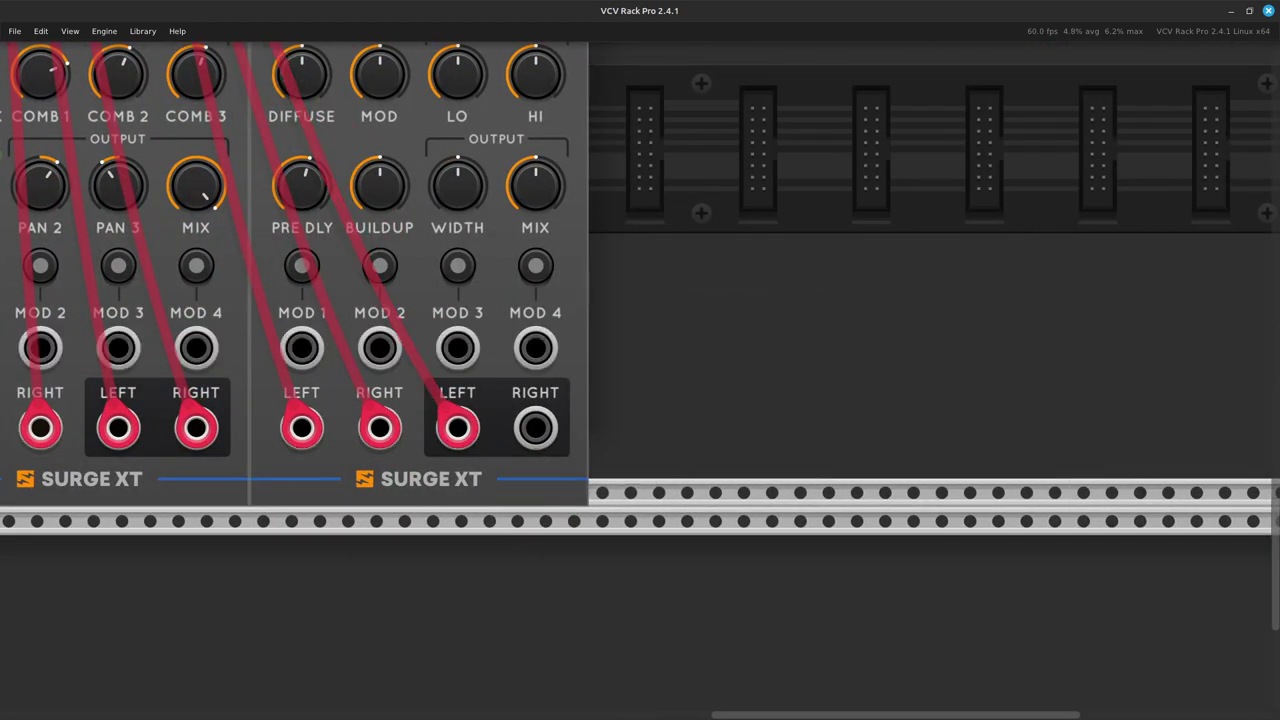
right_click(536, 428)
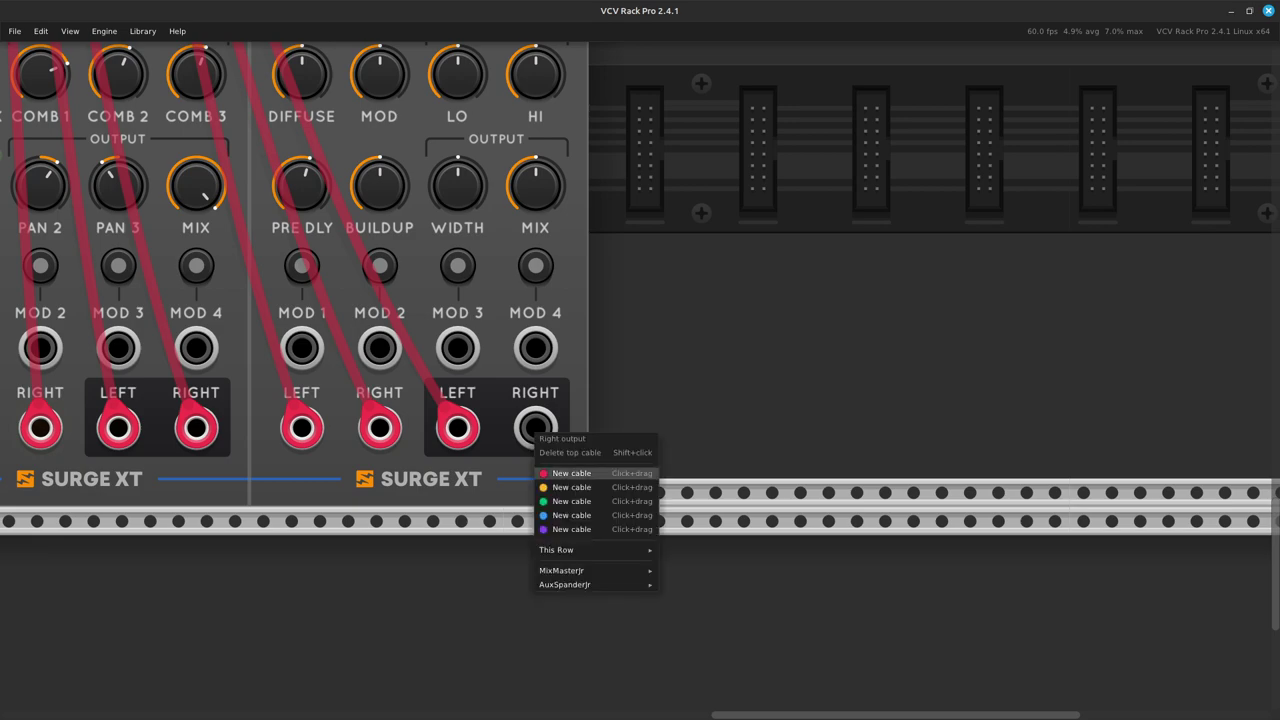
click(571, 473)
scroll(300, 557, up, 5)
scroll(171, 509, left, 3)
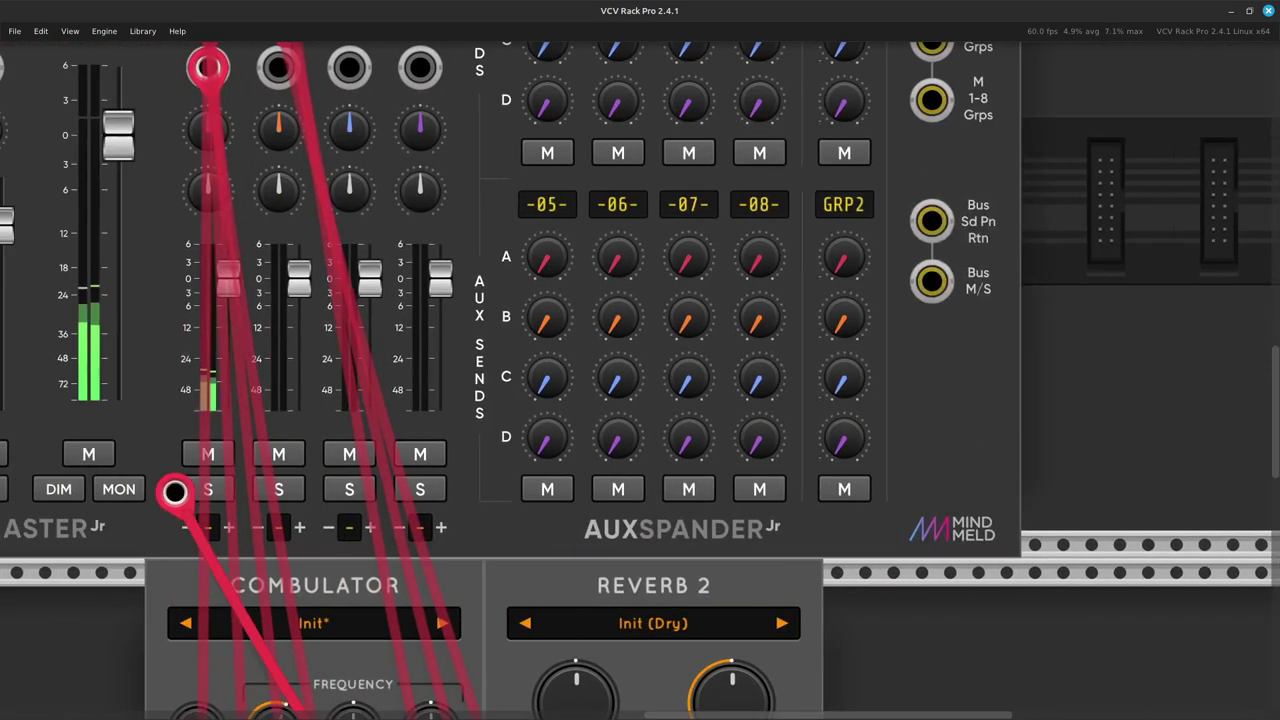
scroll(200, 483, up, 4)
click(279, 388)
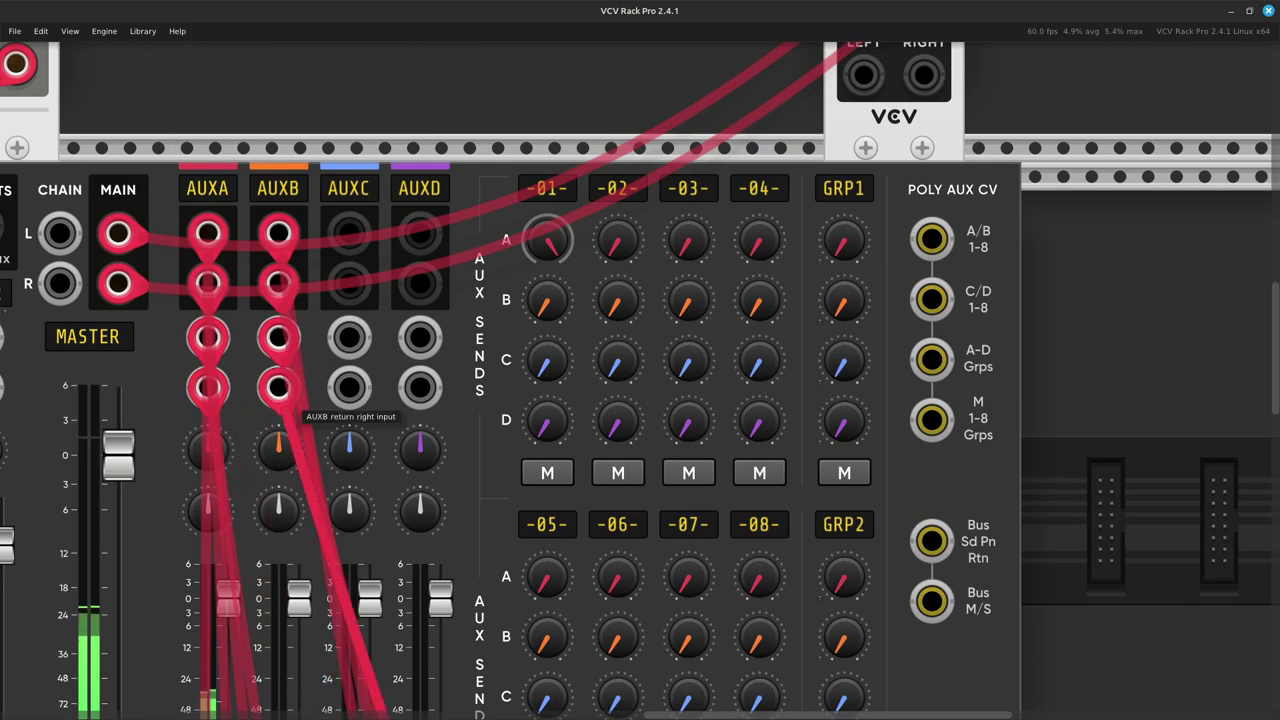
scroll(279, 388, left, 10)
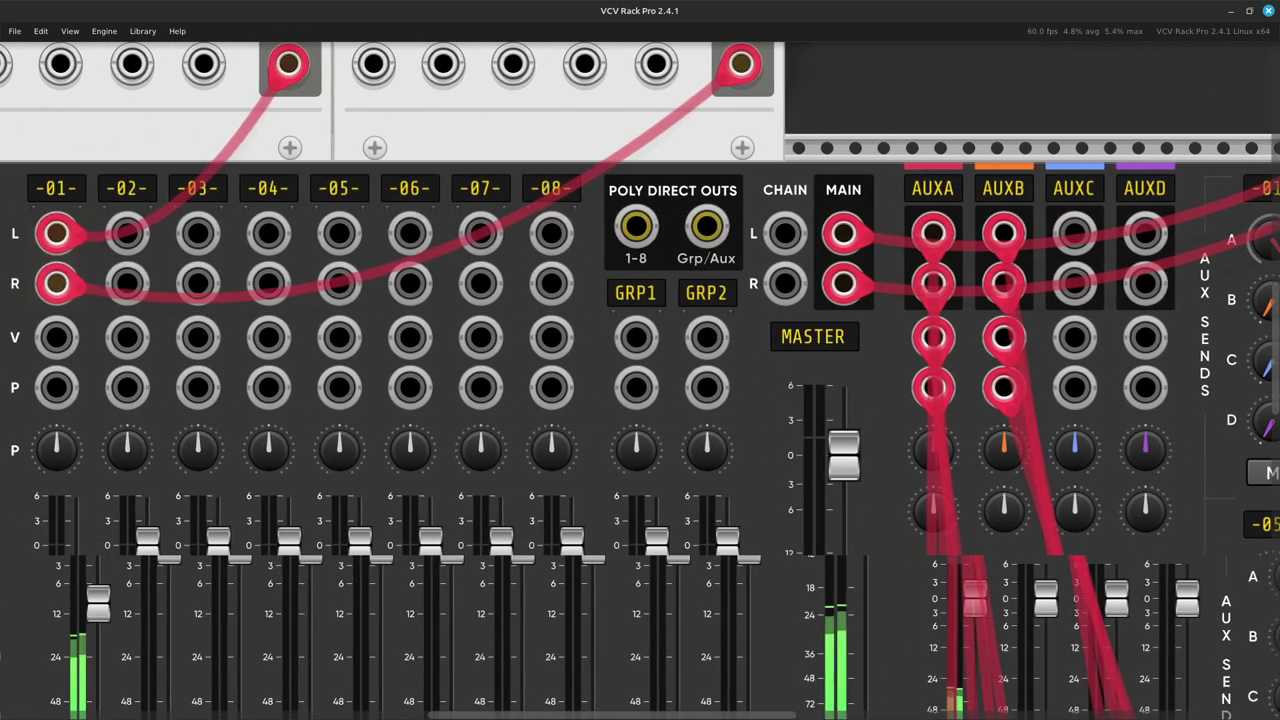
scroll(640, 440, right, 3)
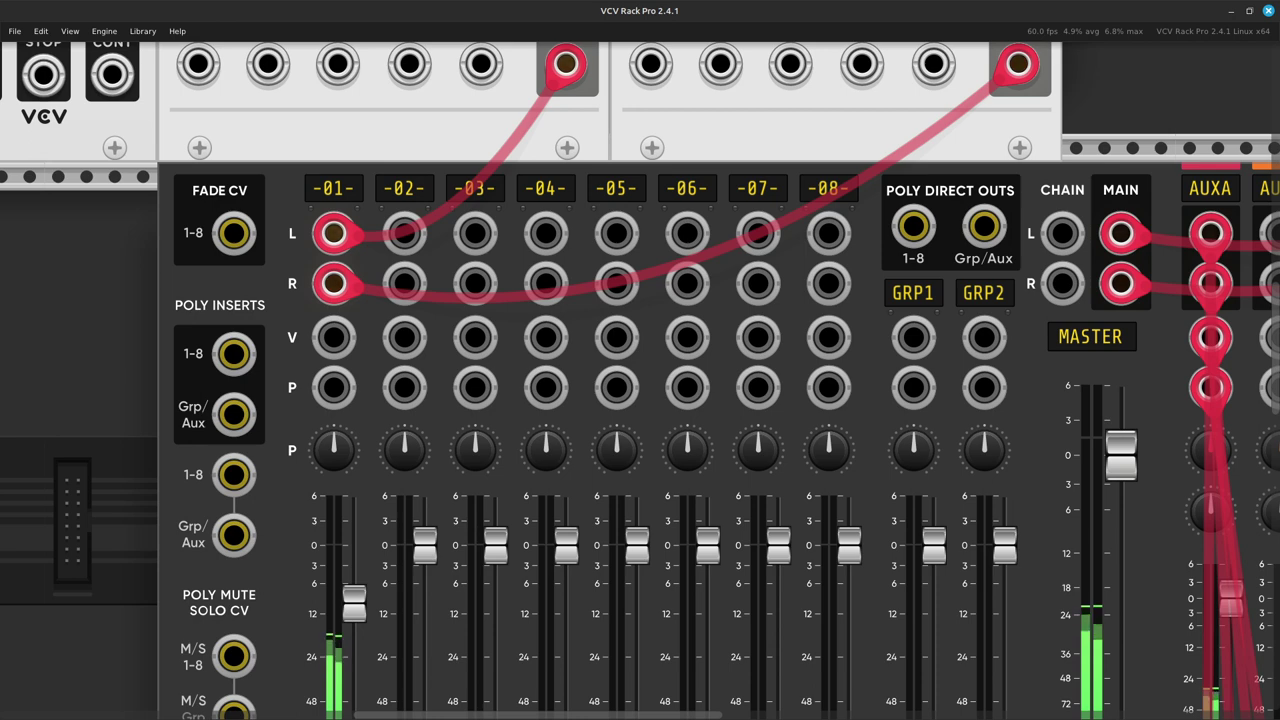
scroll(640, 440, left, 5)
scroll(640, 440, left, 10)
scroll(640, 440, down, 5)
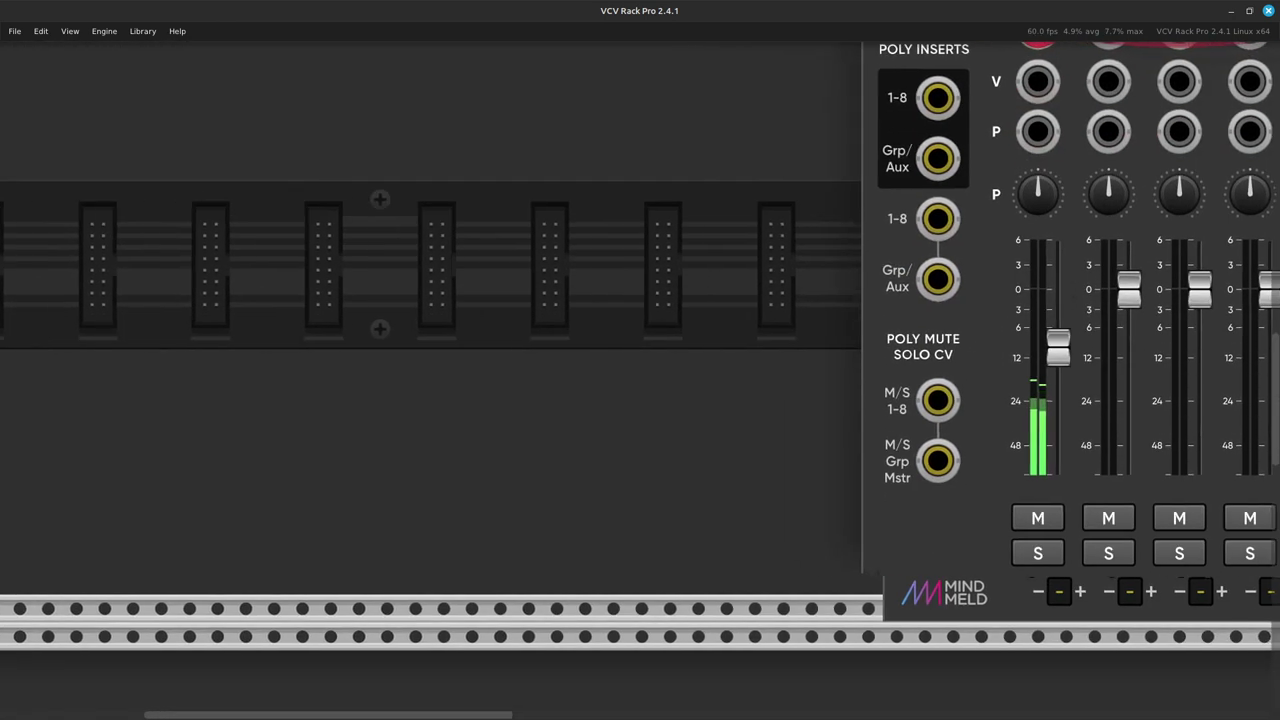
scroll(640, 400, up, 3)
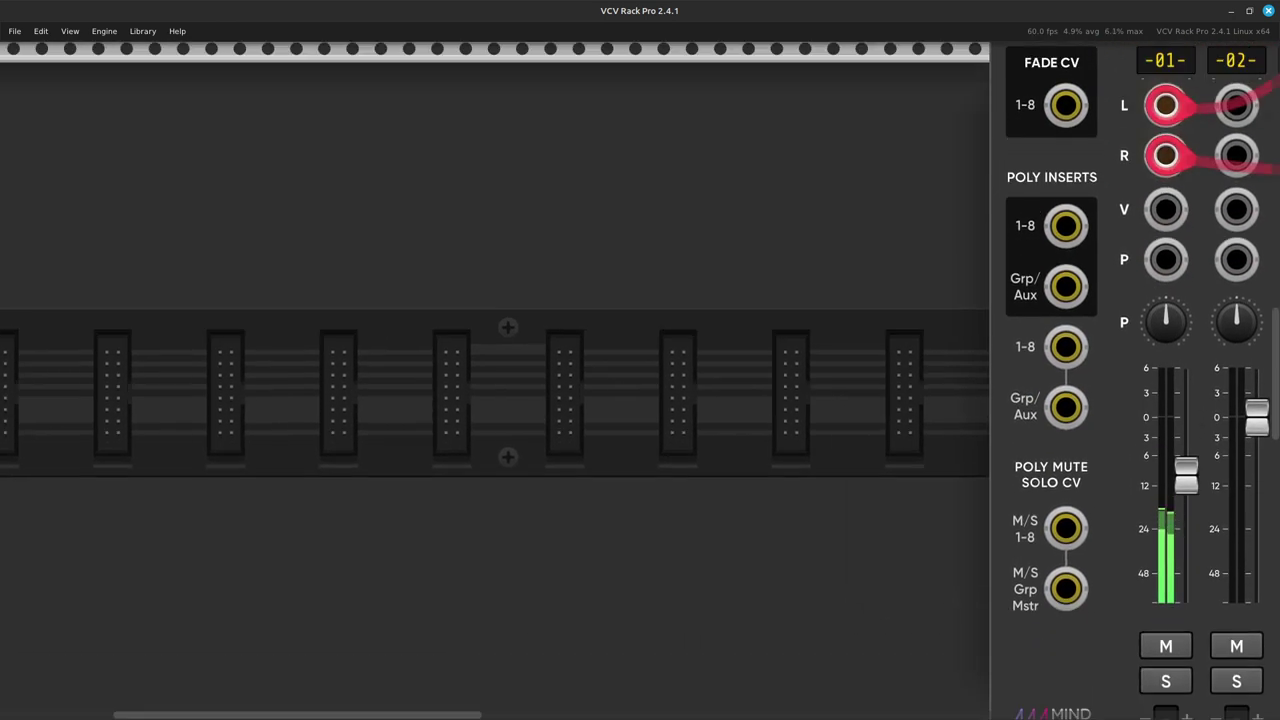
key(Return)
key(BackSpace)
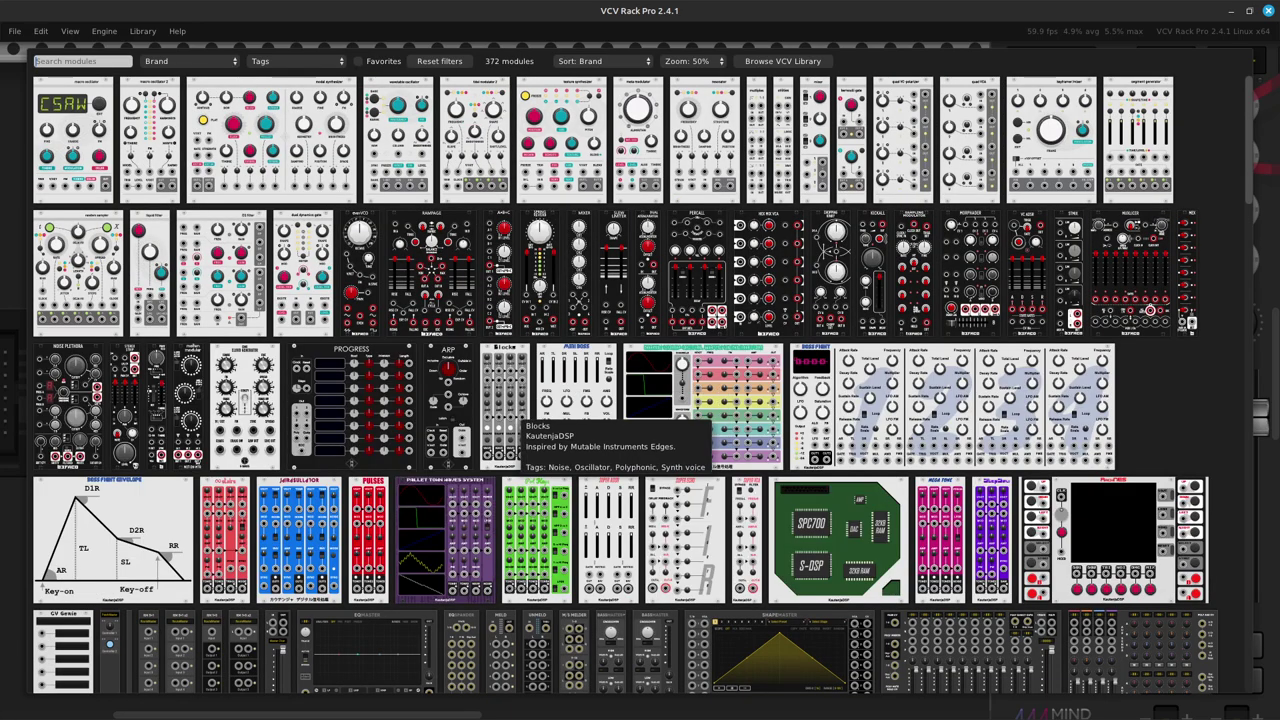
scroll(450, 530, down, 5)
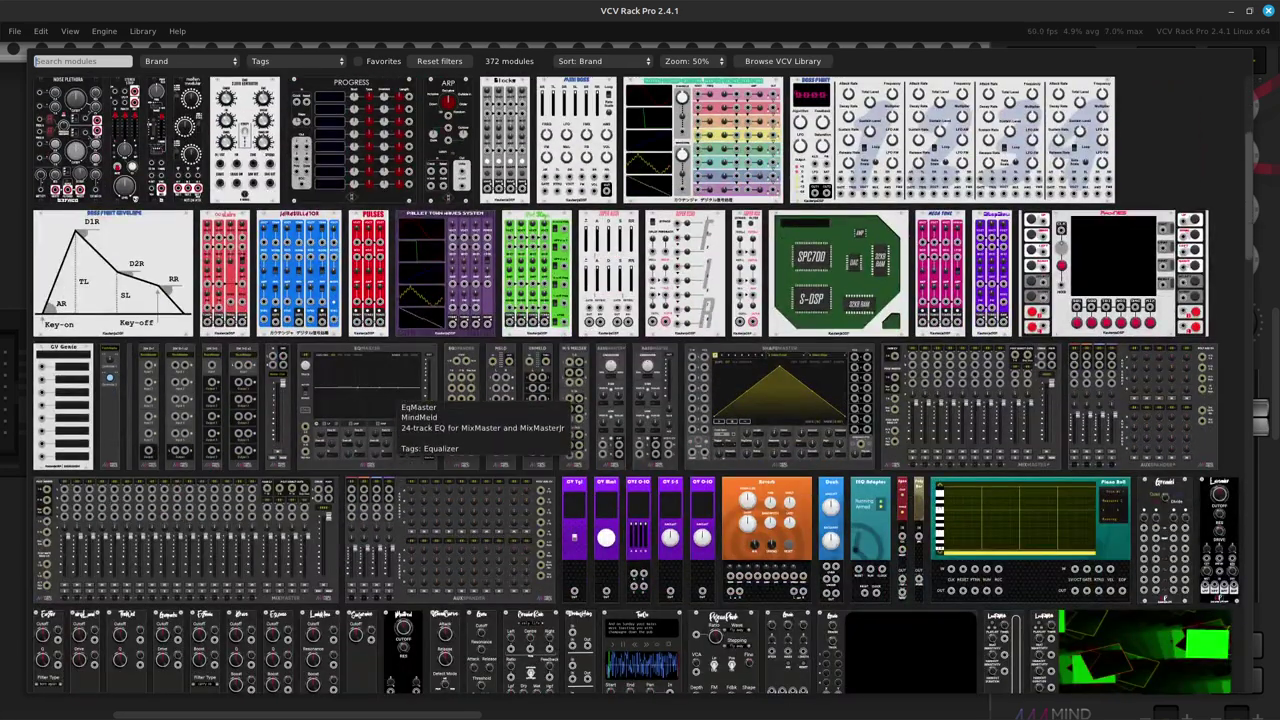
click(425, 390)
scroll(640, 380, right, 5)
scroll(640, 380, right, 3)
scroll(640, 380, up, 5)
scroll(640, 380, left, 3)
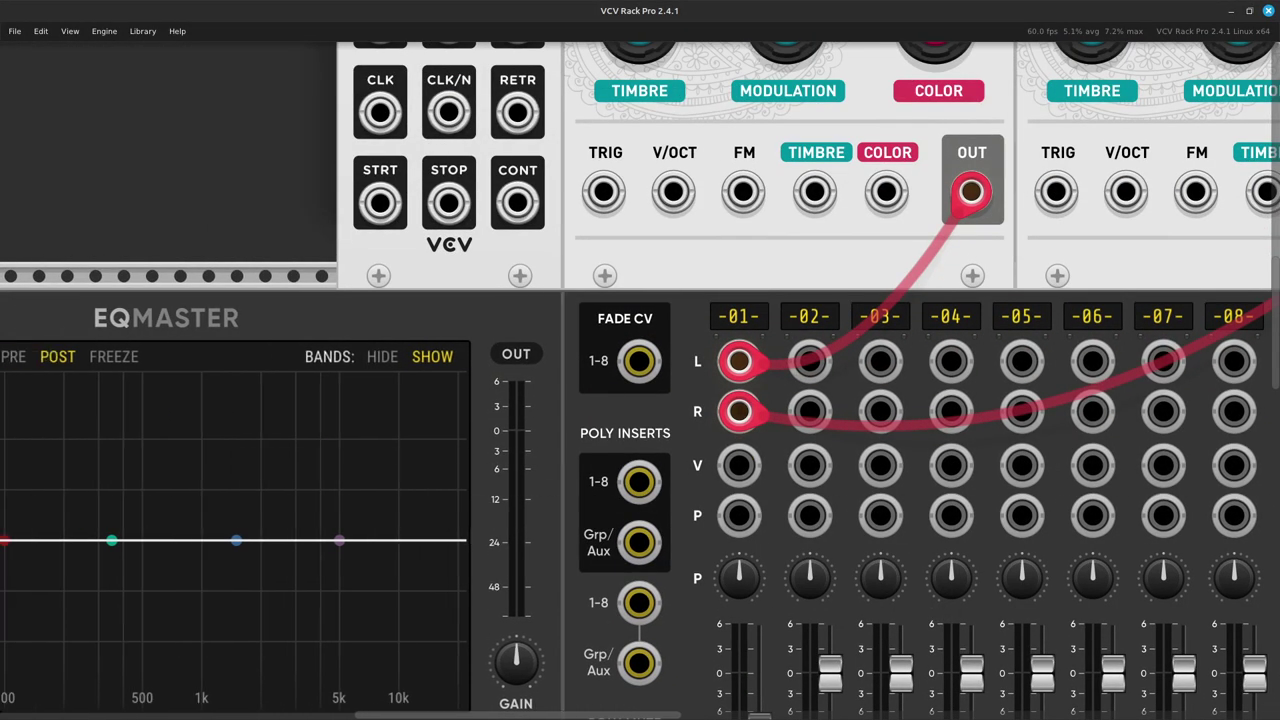
scroll(640, 380, down, 5)
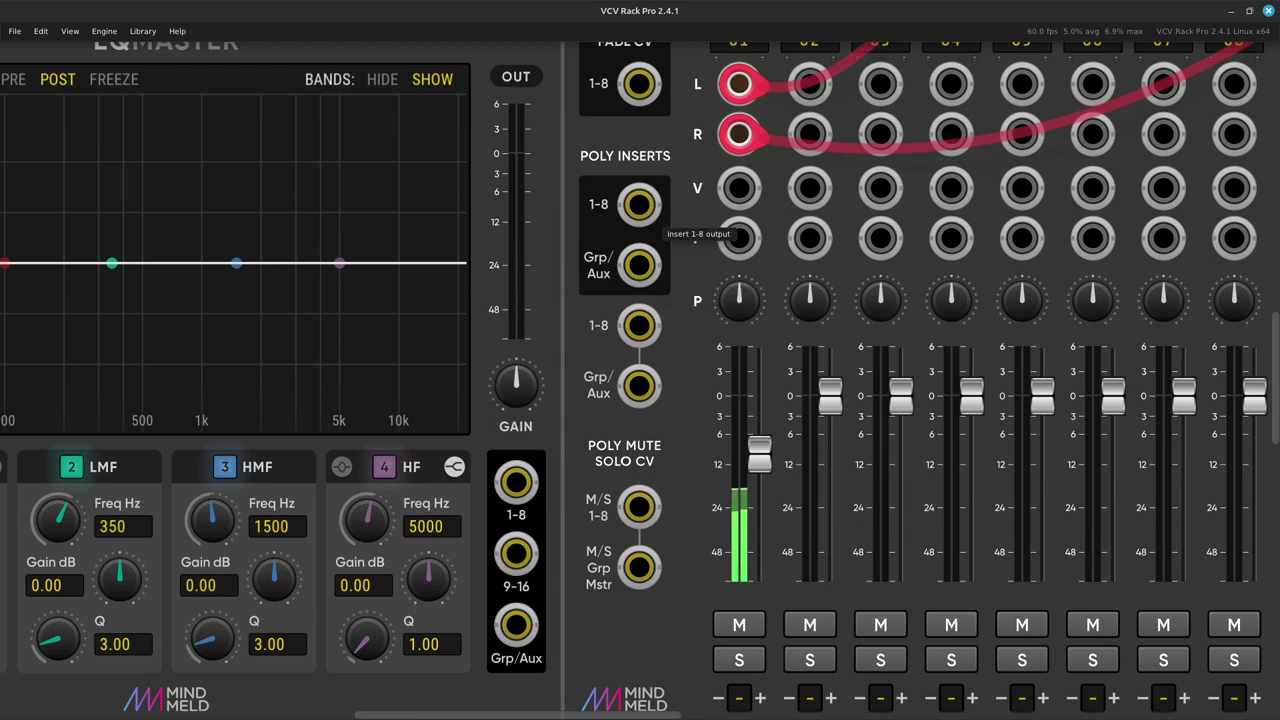
right_click(641, 327)
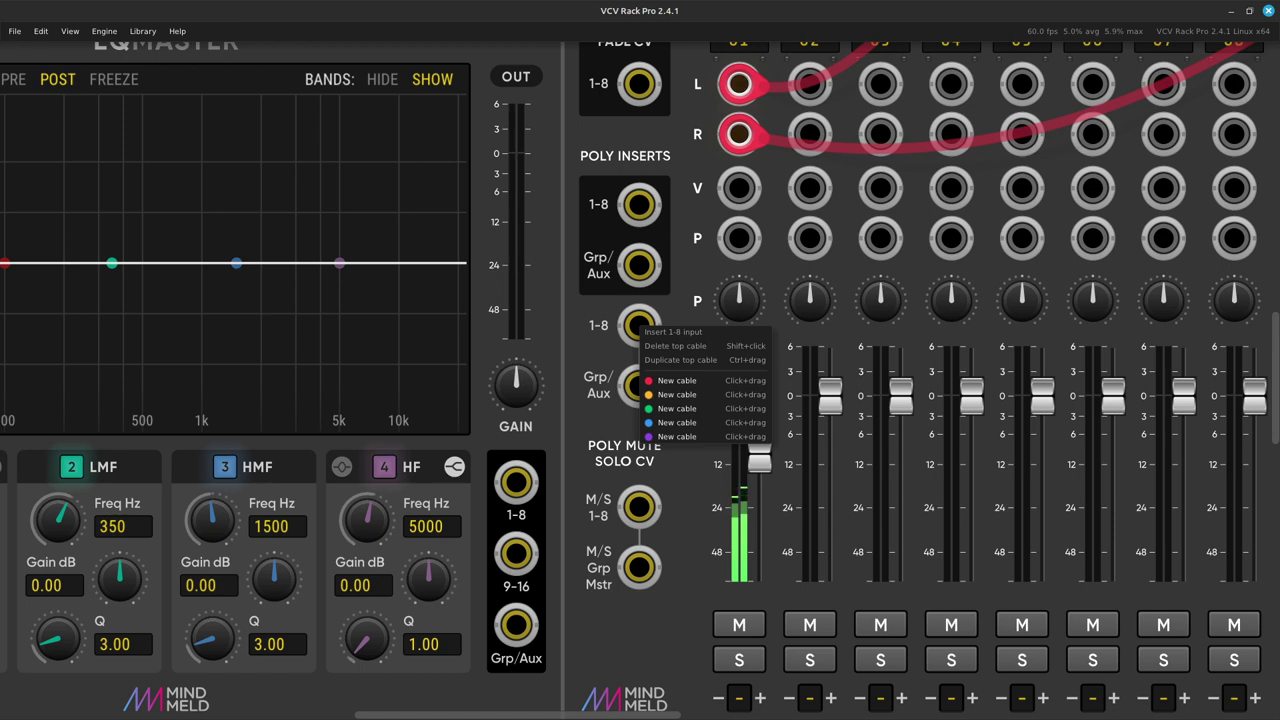
key(Escape)
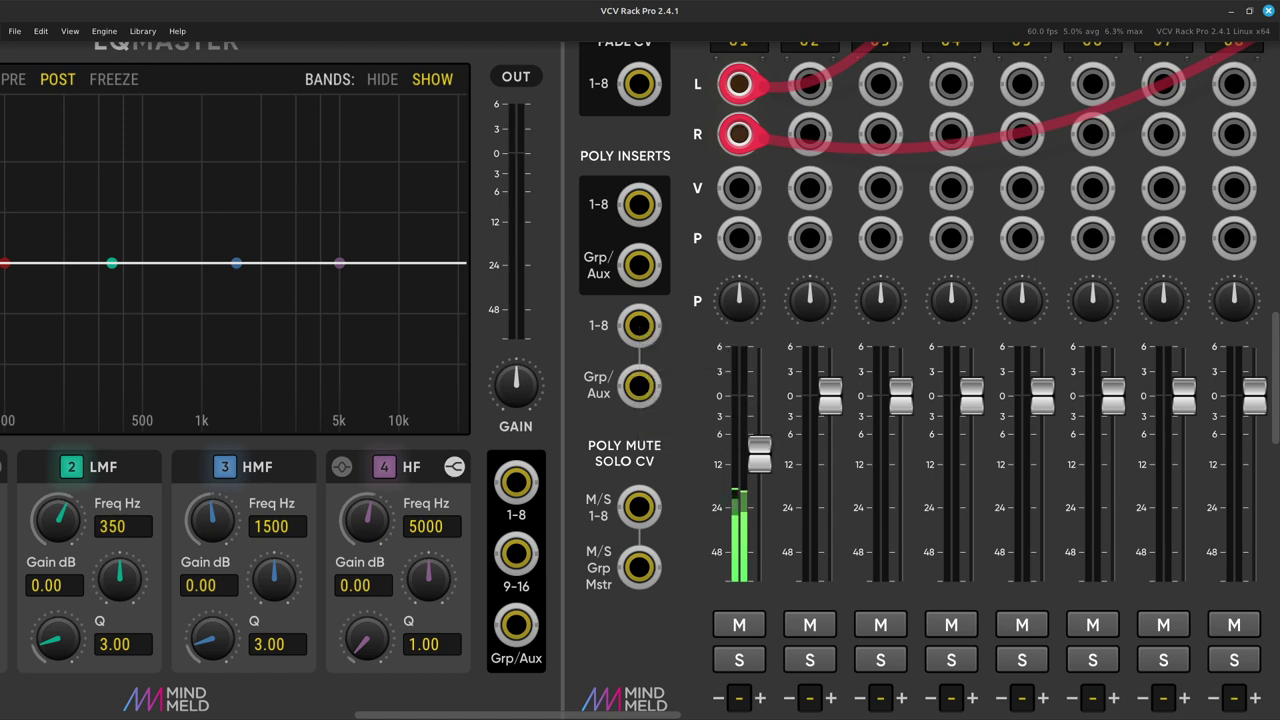
scroll(665, 300, up, 4)
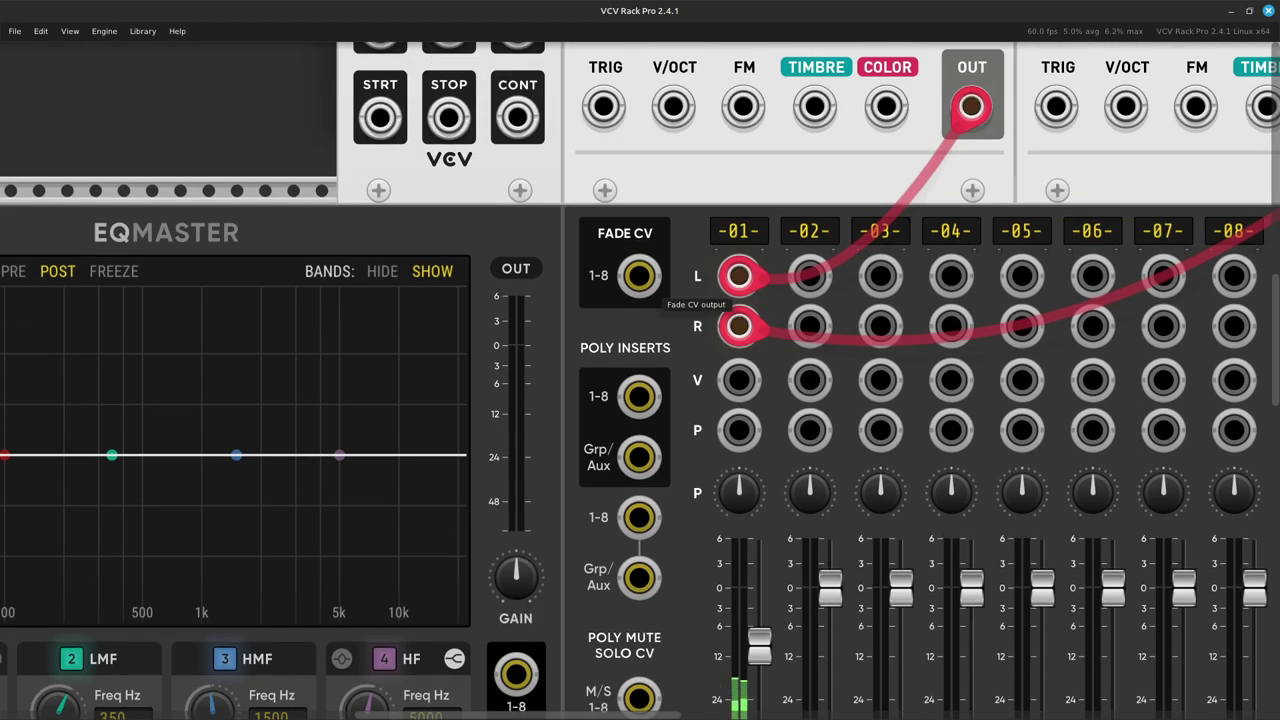
right_click(641, 293)
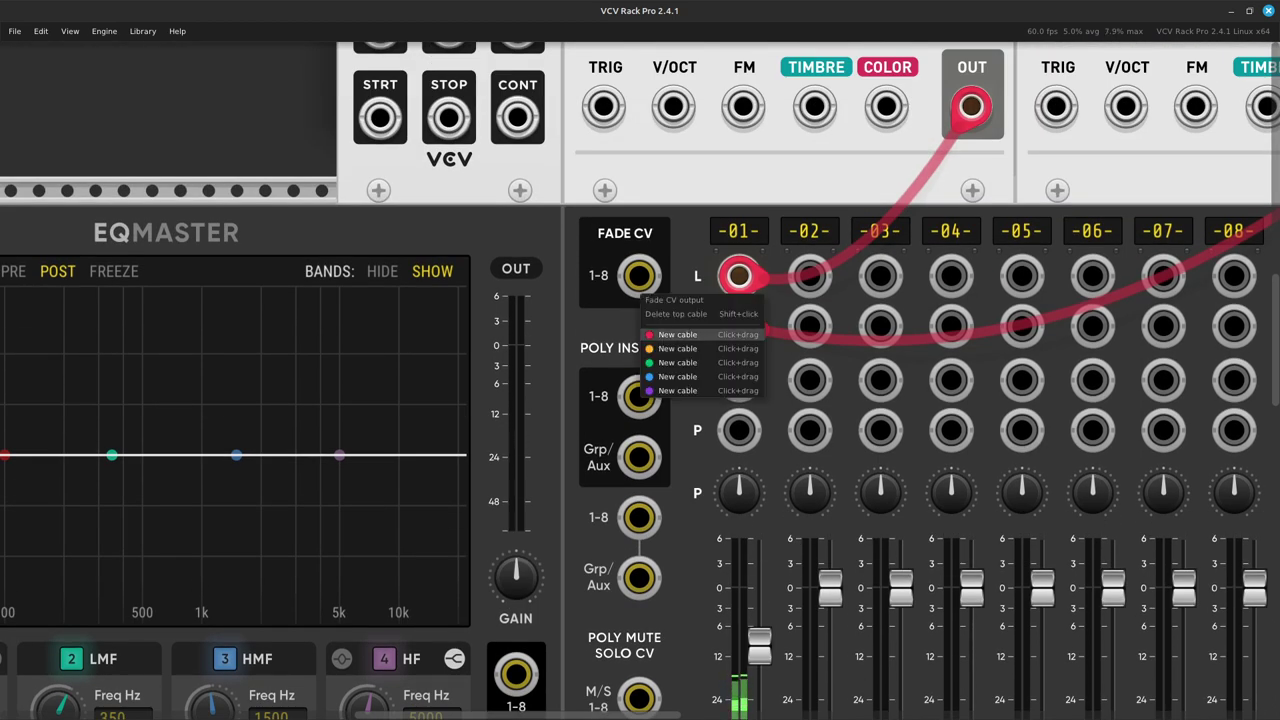
drag(677, 348, 517, 562)
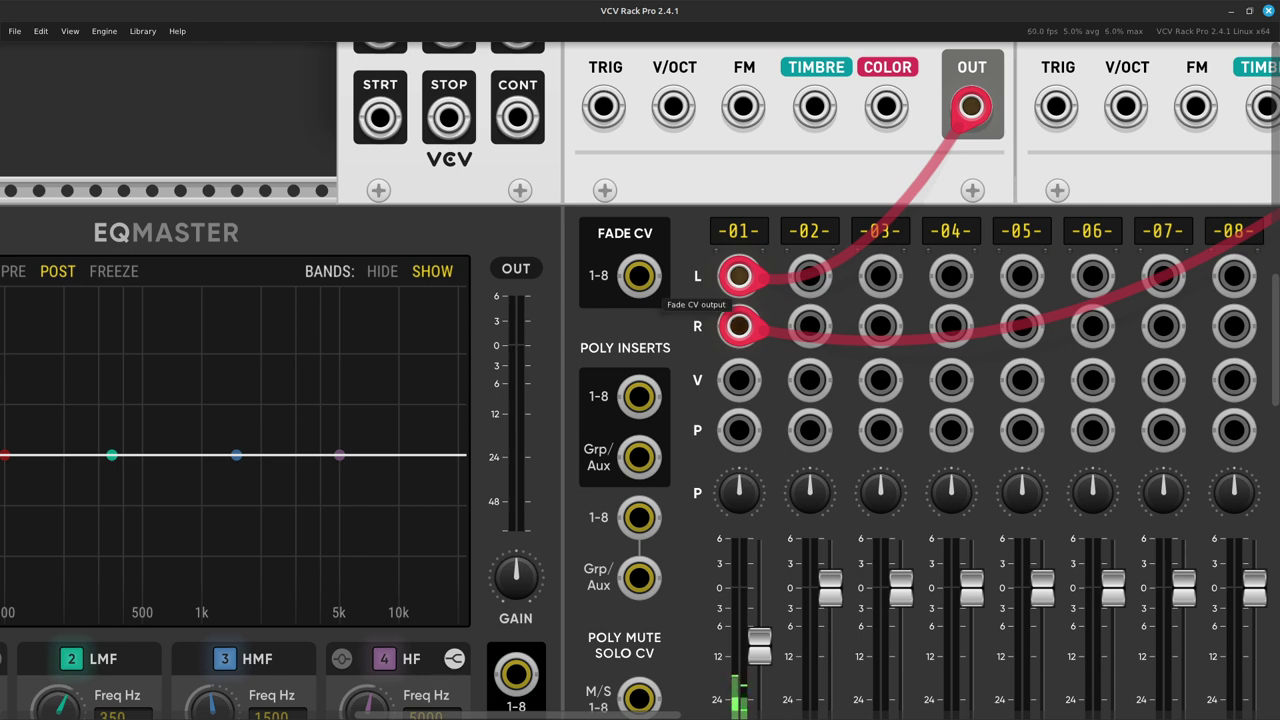
Cable the mixer's Poly Inserts 1-8 send into EQMaster's Tracks 1-8 input.
right_click(645, 289)
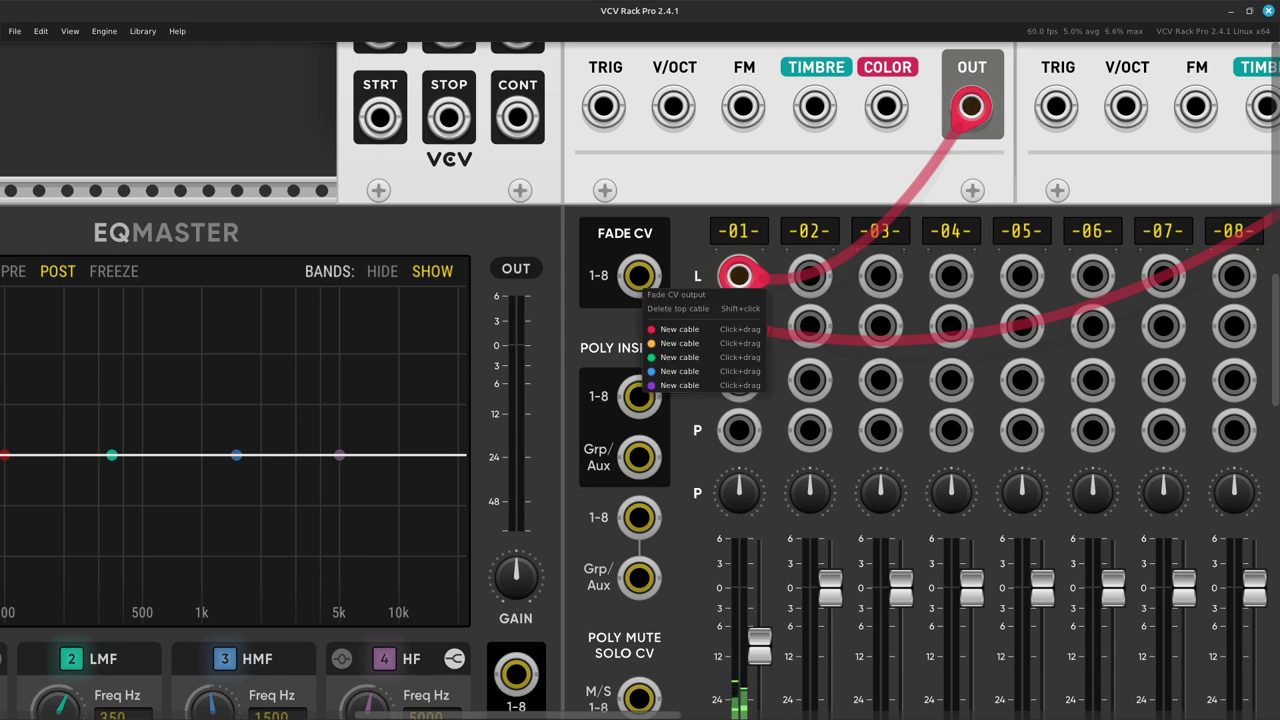
click(695, 430)
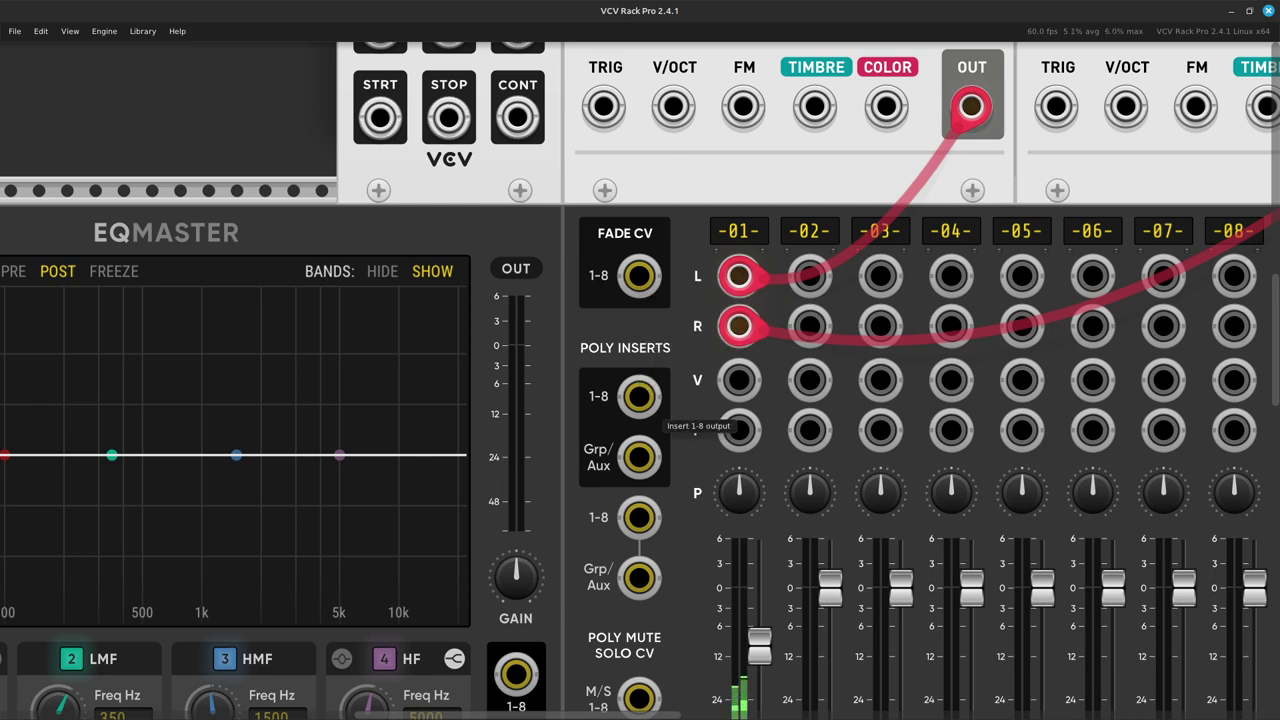
right_click(640, 396)
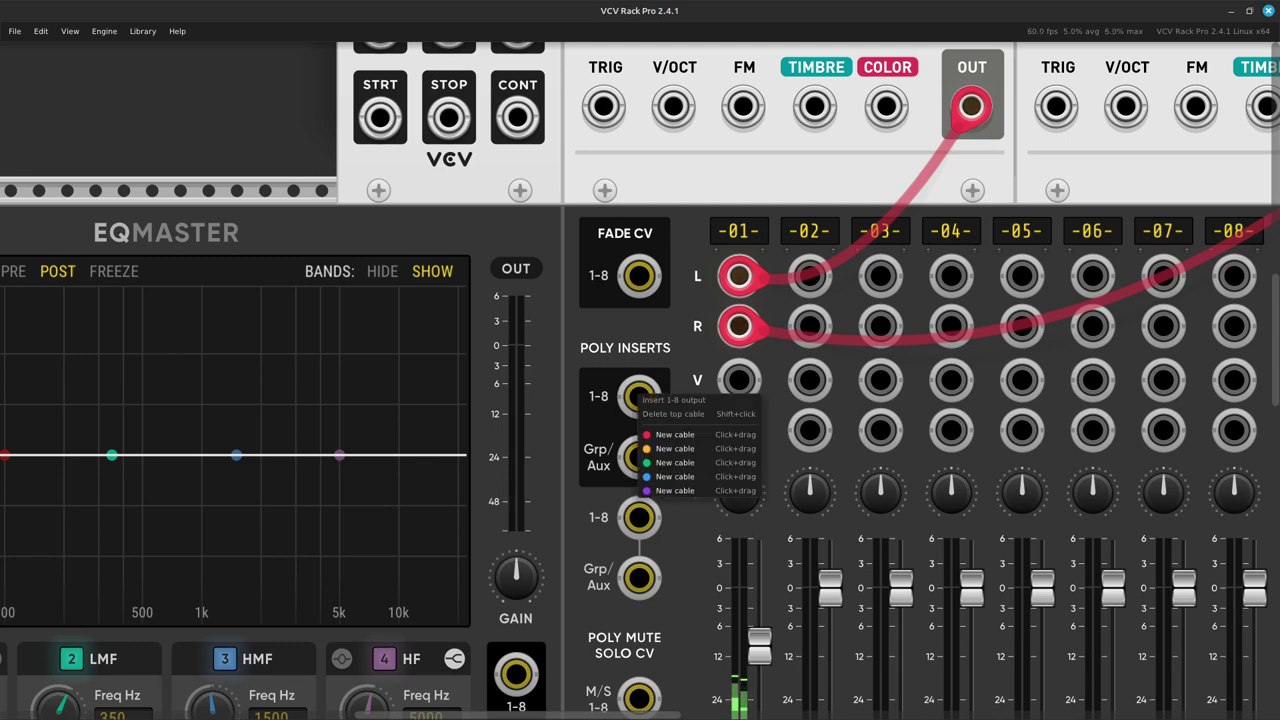
click(675, 434)
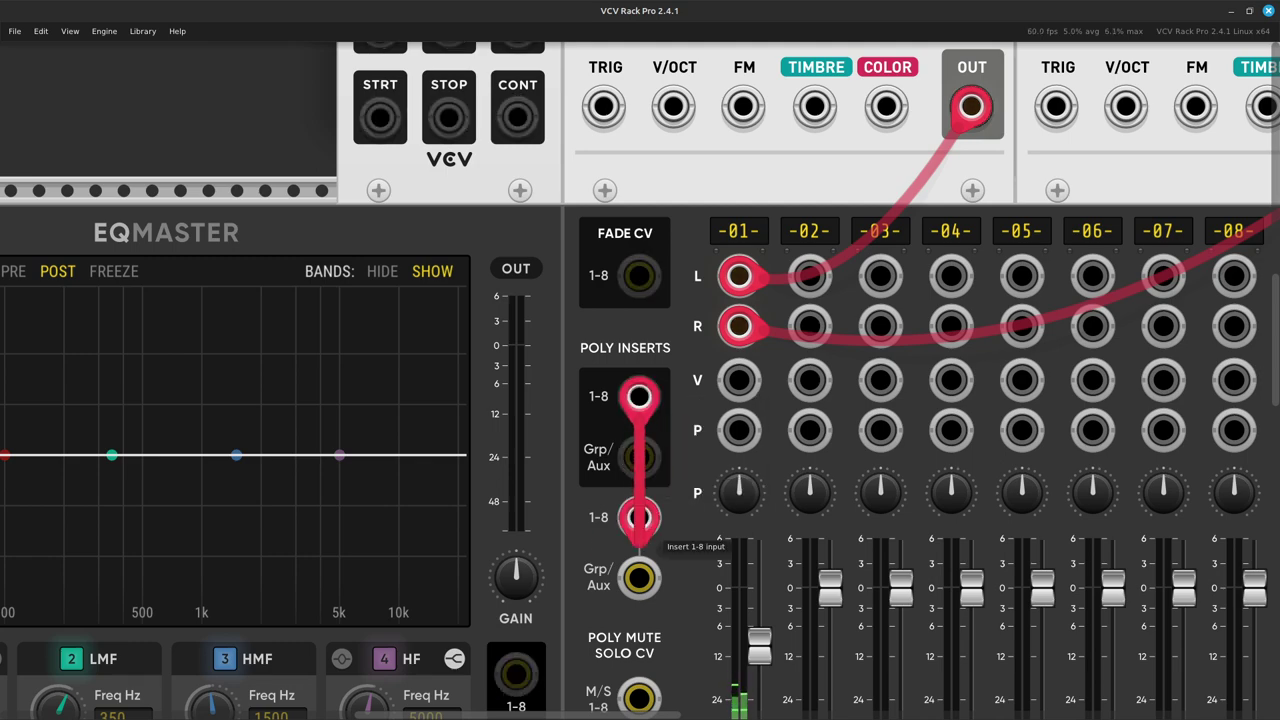
scroll(477, 543, down, 5)
scroll(429, 517, left, 8)
scroll(406, 400, up, 1)
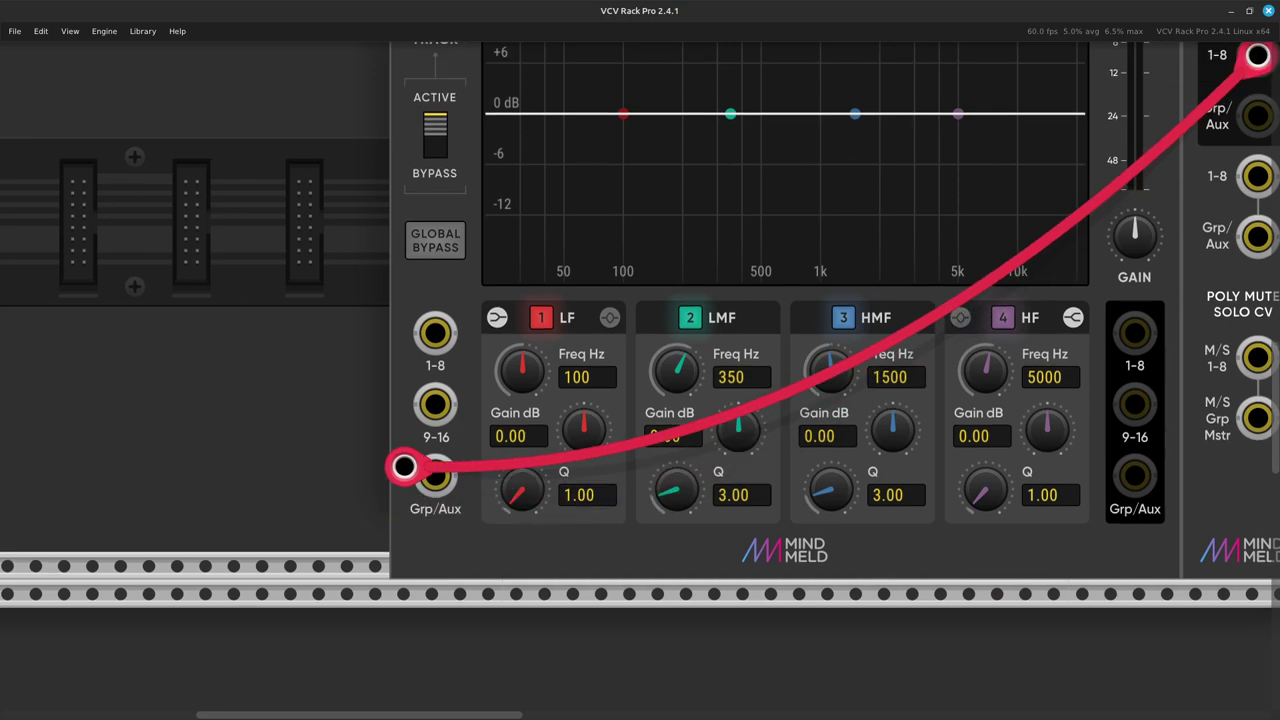
click(435, 332)
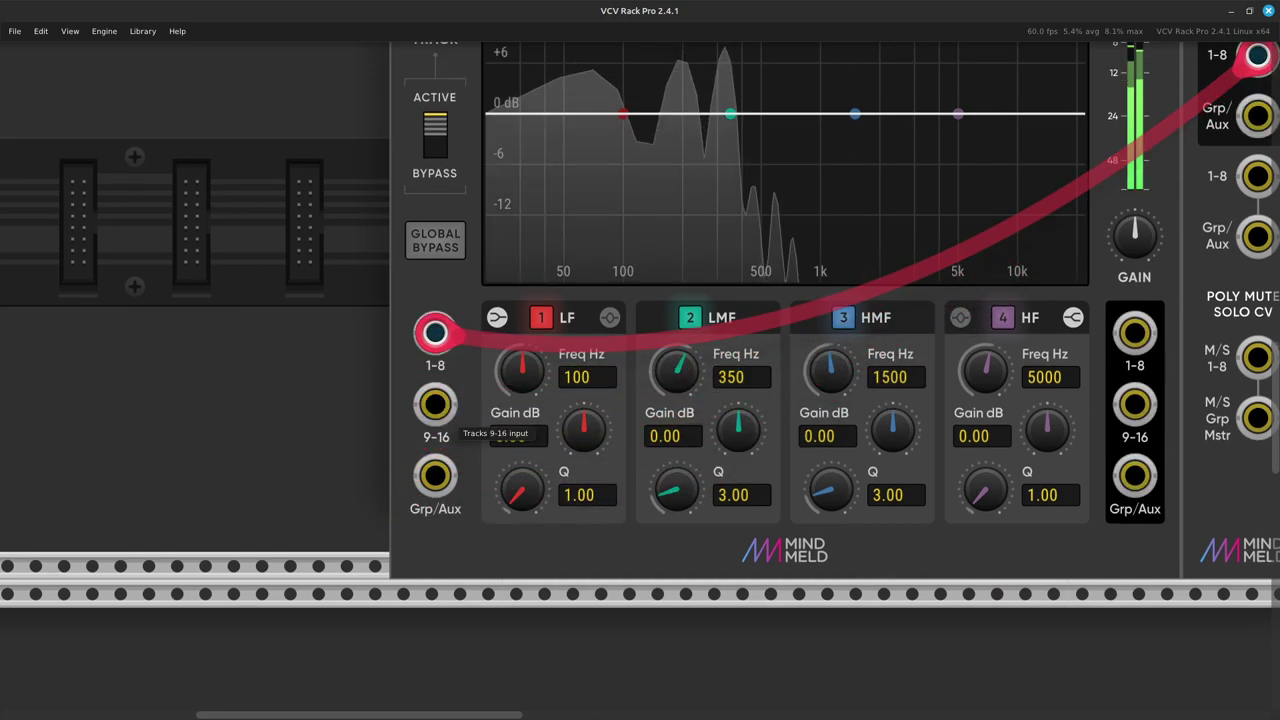
Return EQMaster's 1-8 output to the mixer's Insert 1-8 input.
scroll(440, 415, right, 8)
scroll(440, 415, up, 1)
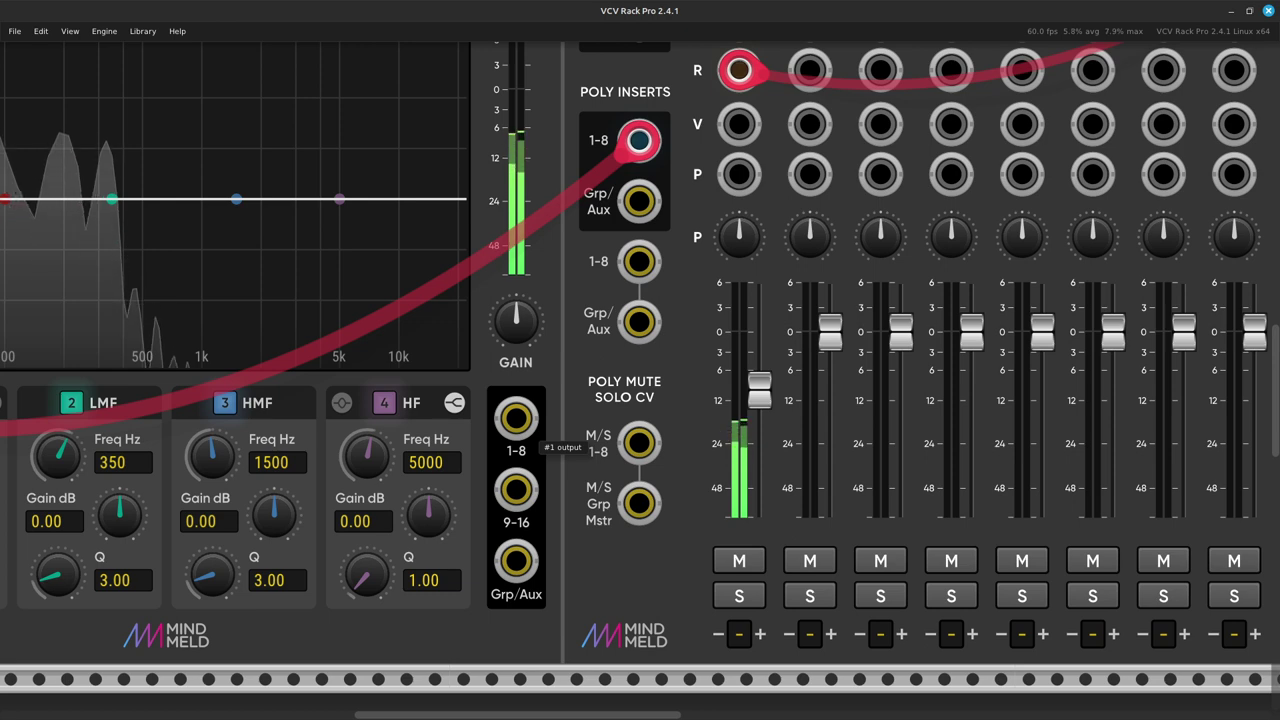
right_click(518, 424)
click(580, 467)
scroll(590, 470, right, 3)
scroll(590, 470, up, 4)
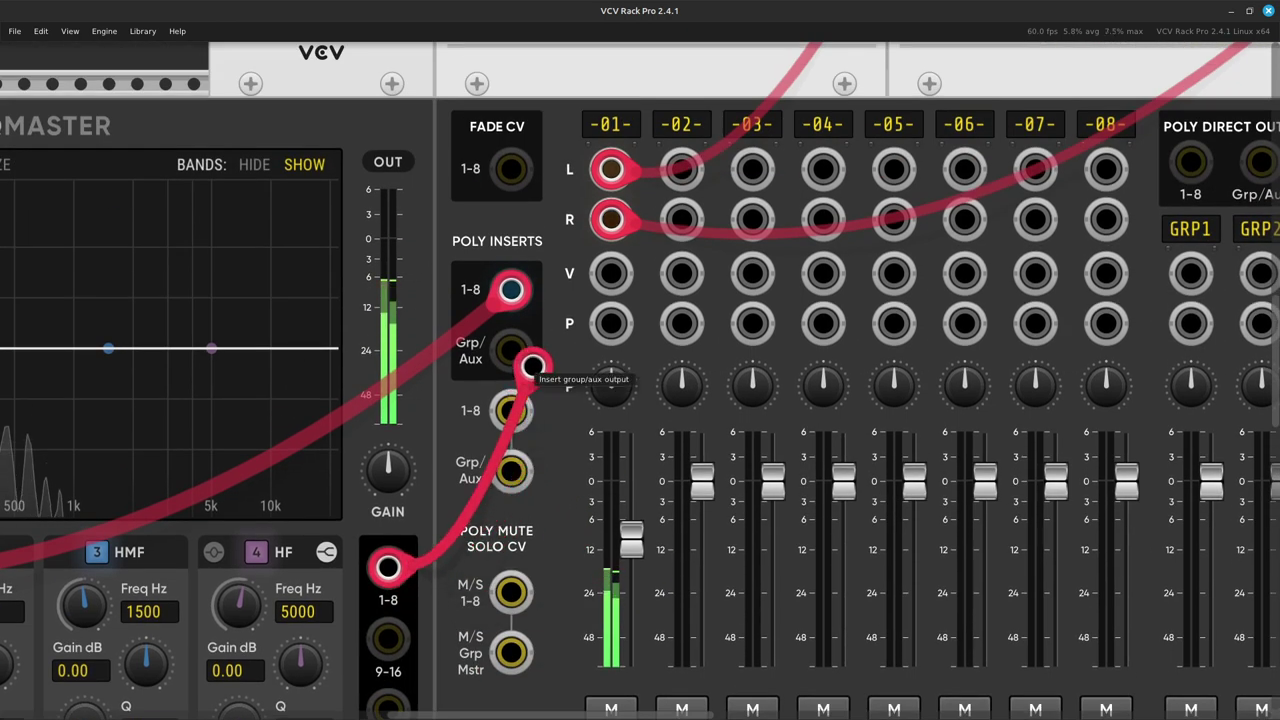
click(528, 424)
right_click(511, 410)
key(Escape)
scroll(640, 380, down, 3)
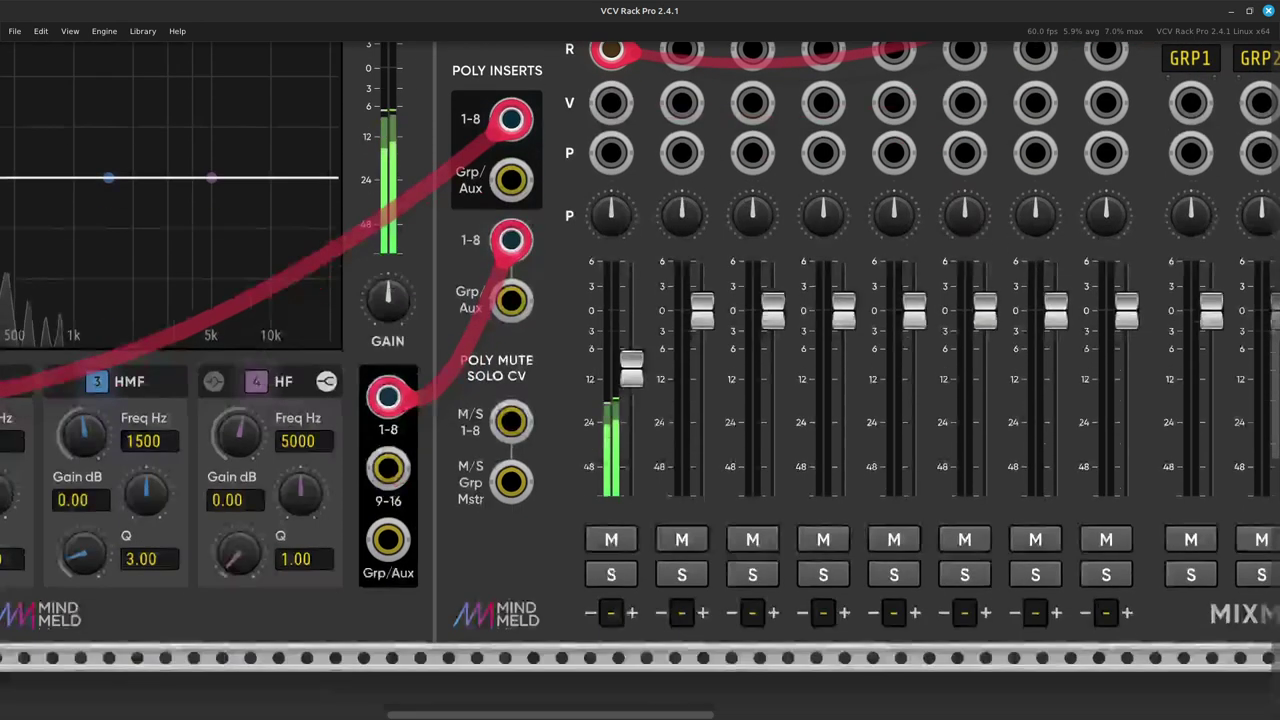
scroll(640, 380, left, 5)
scroll(640, 380, up, 3)
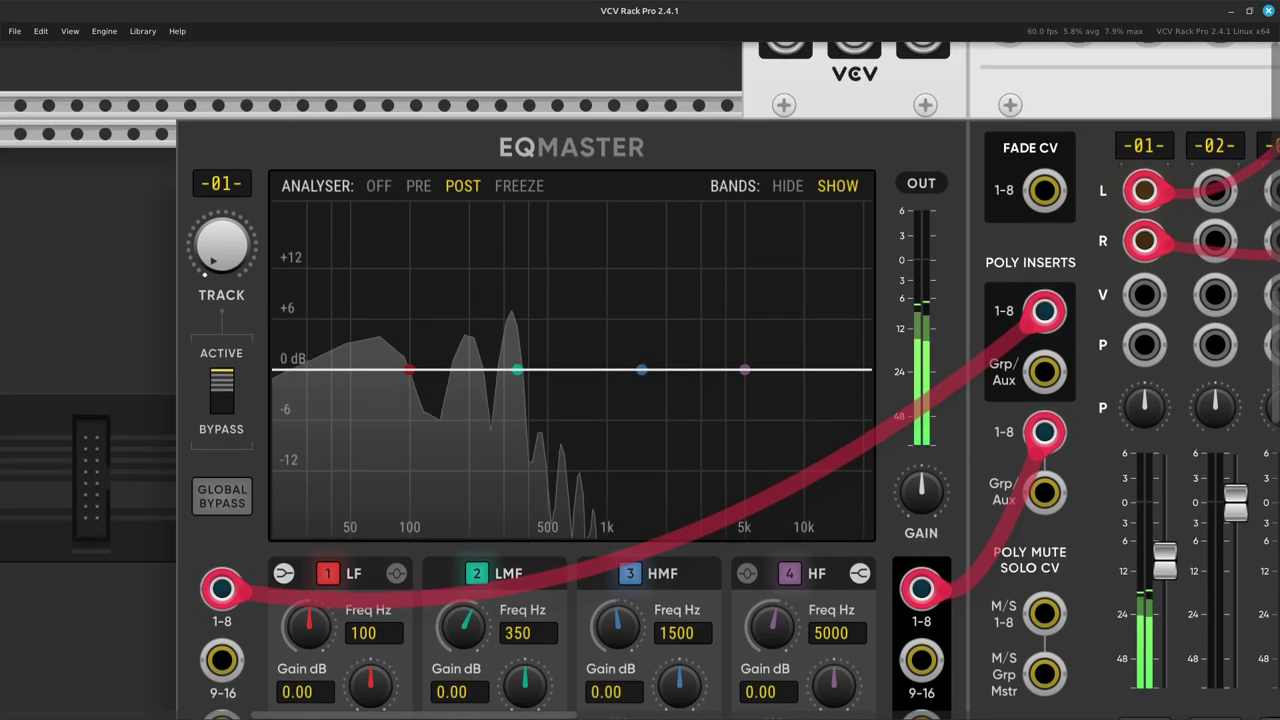
Cut EQMaster's low band by 20 dB and lower its frequency to 38 Hz.
scroll(640, 380, right, 5)
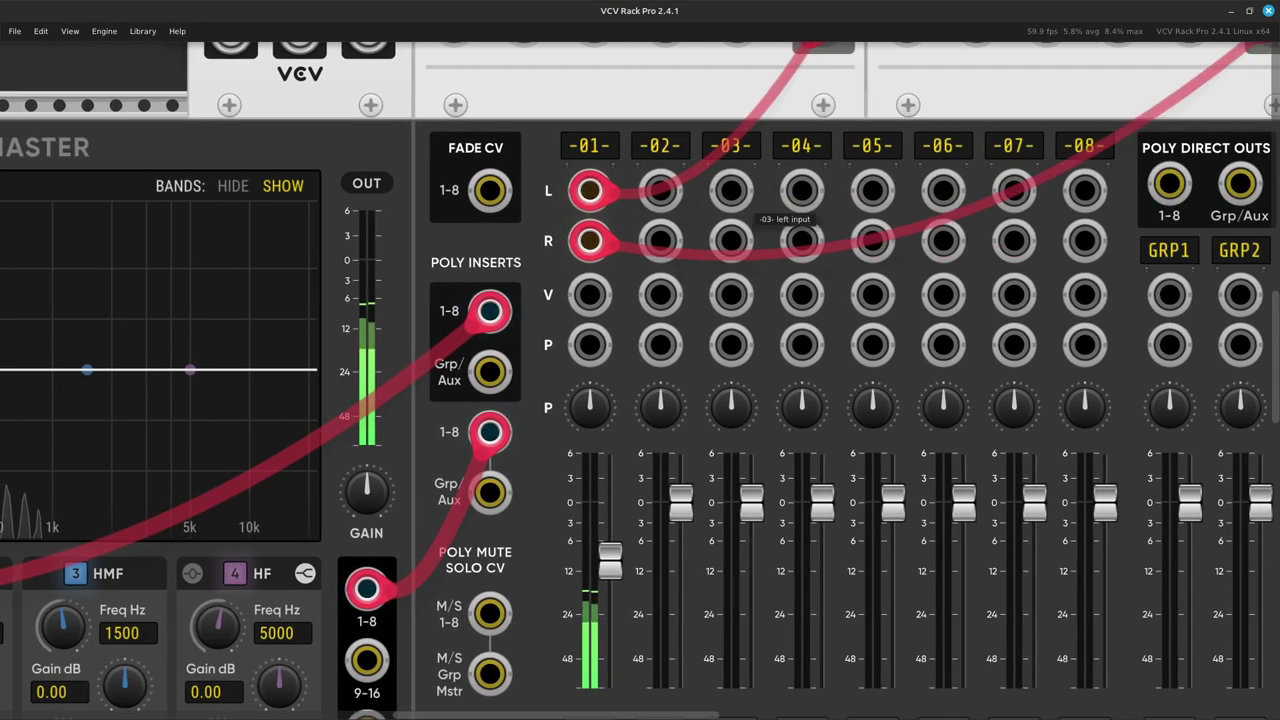
scroll(775, 212, left, 10)
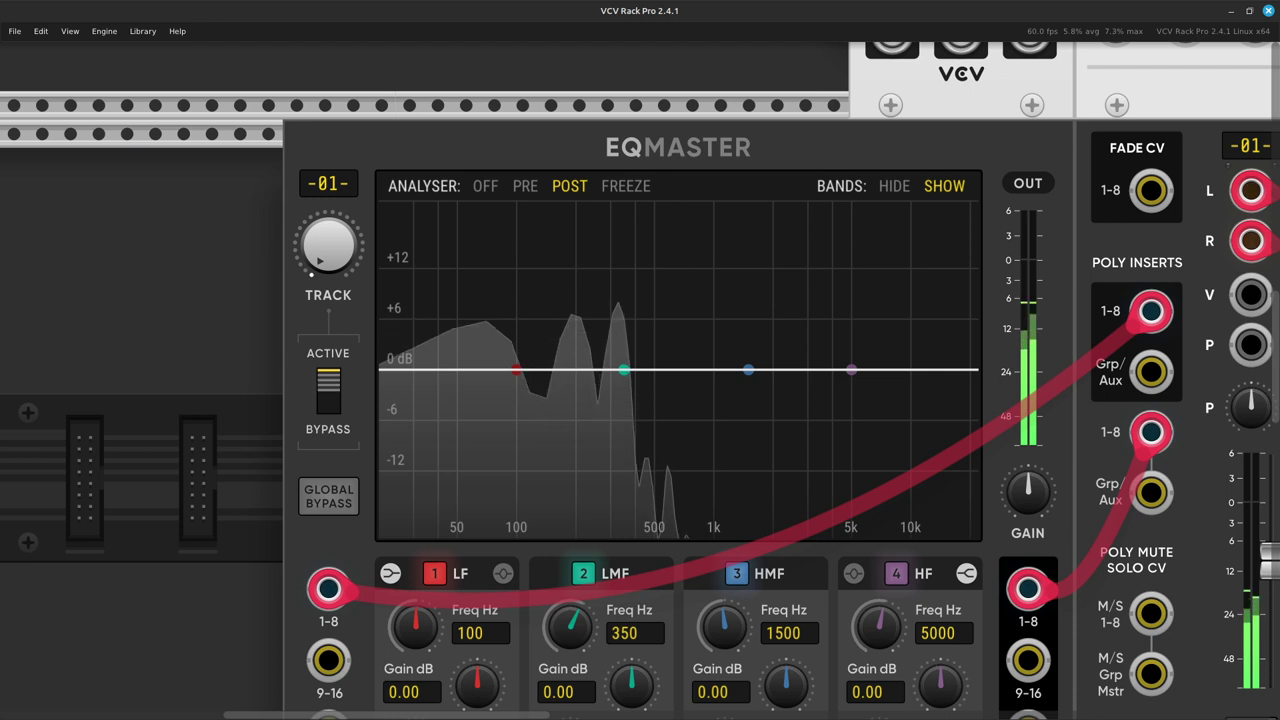
scroll(500, 535, down, 3)
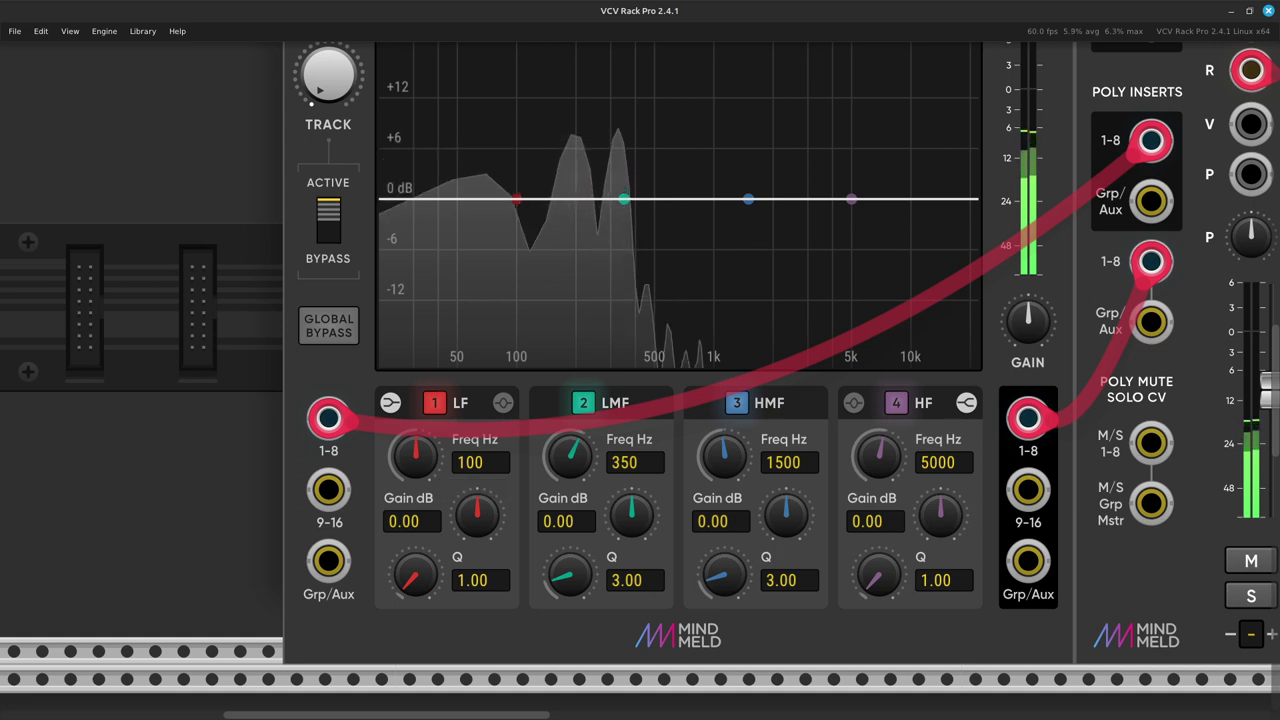
drag(477, 513, 477, 570)
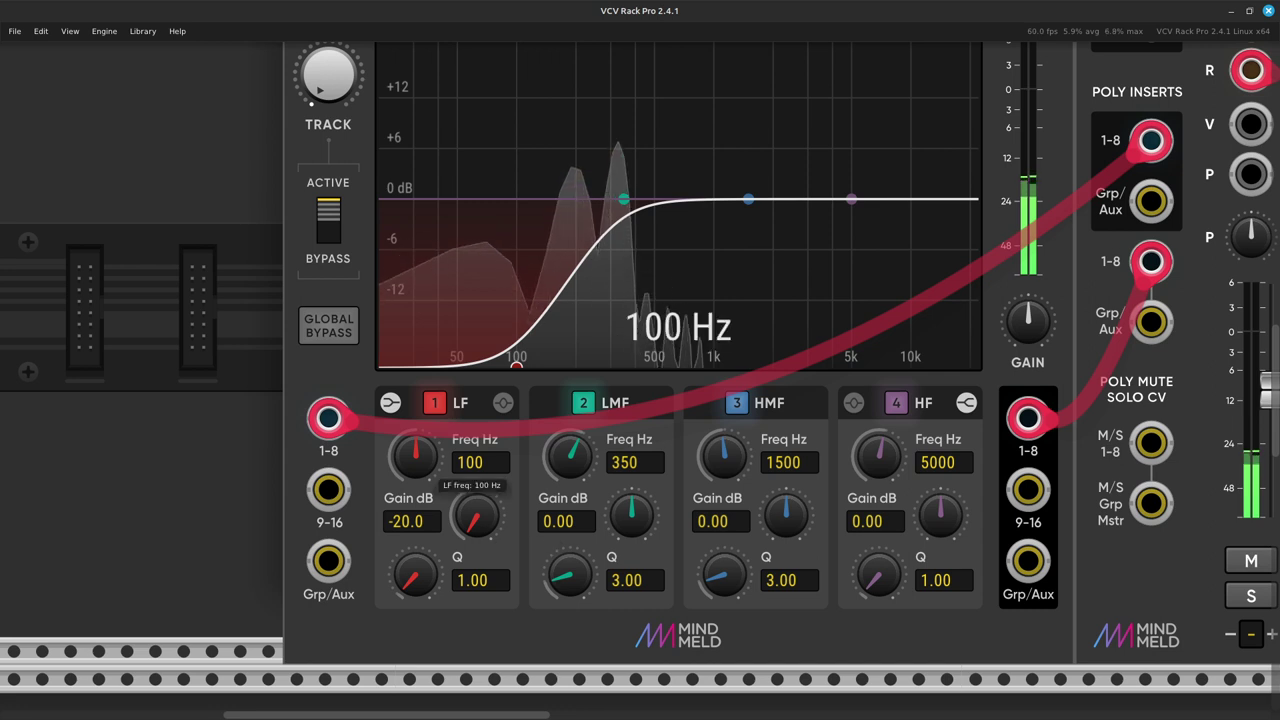
drag(414, 456, 414, 505)
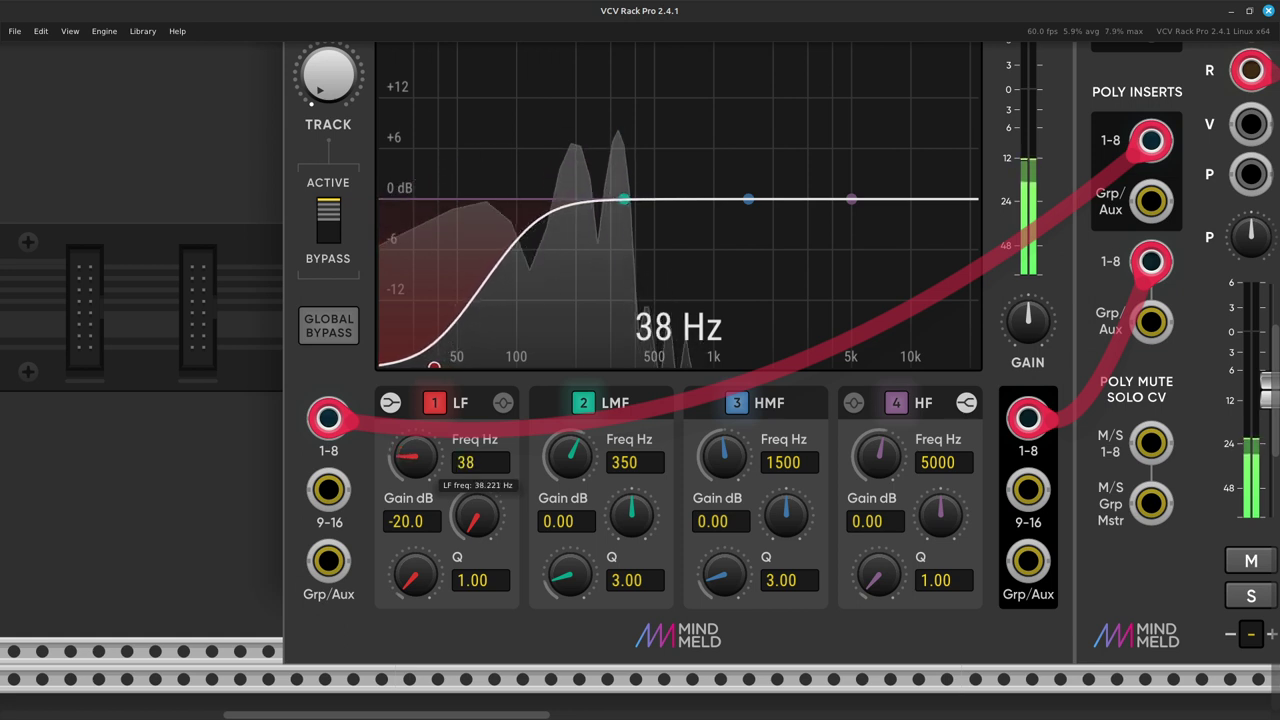
Drag EQMaster left to open a gap between it and the mixer.
scroll(640, 380, up, 4)
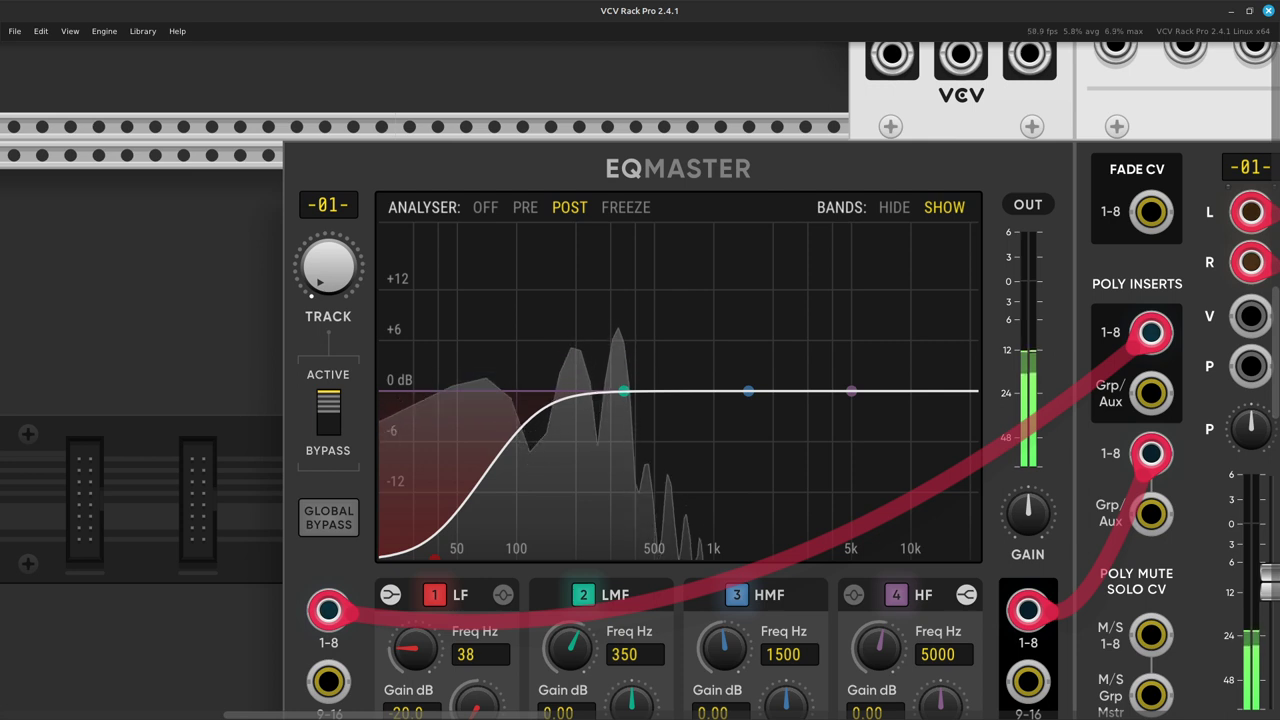
scroll(640, 430, right, 3)
drag(393, 168, 89, 168)
scroll(640, 380, down, 3)
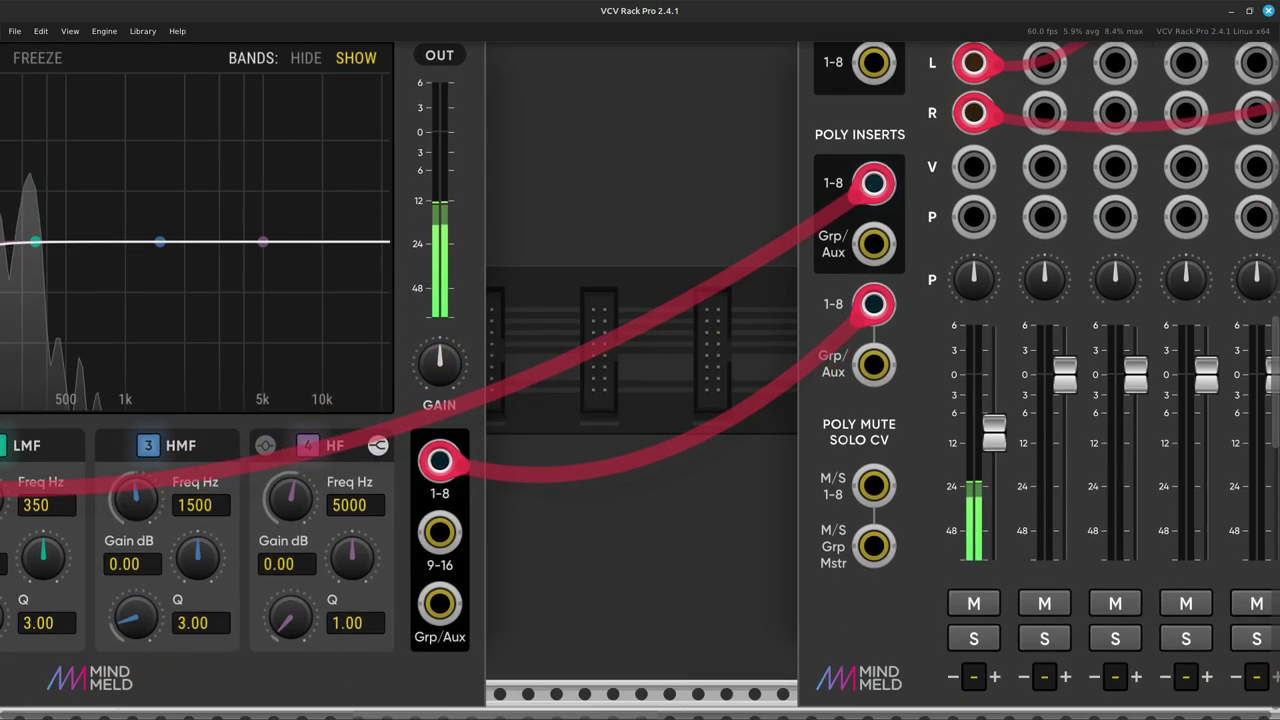
Add a Comp II compressor from a 'comp' search and slide EQMaster against it.
key(Return)
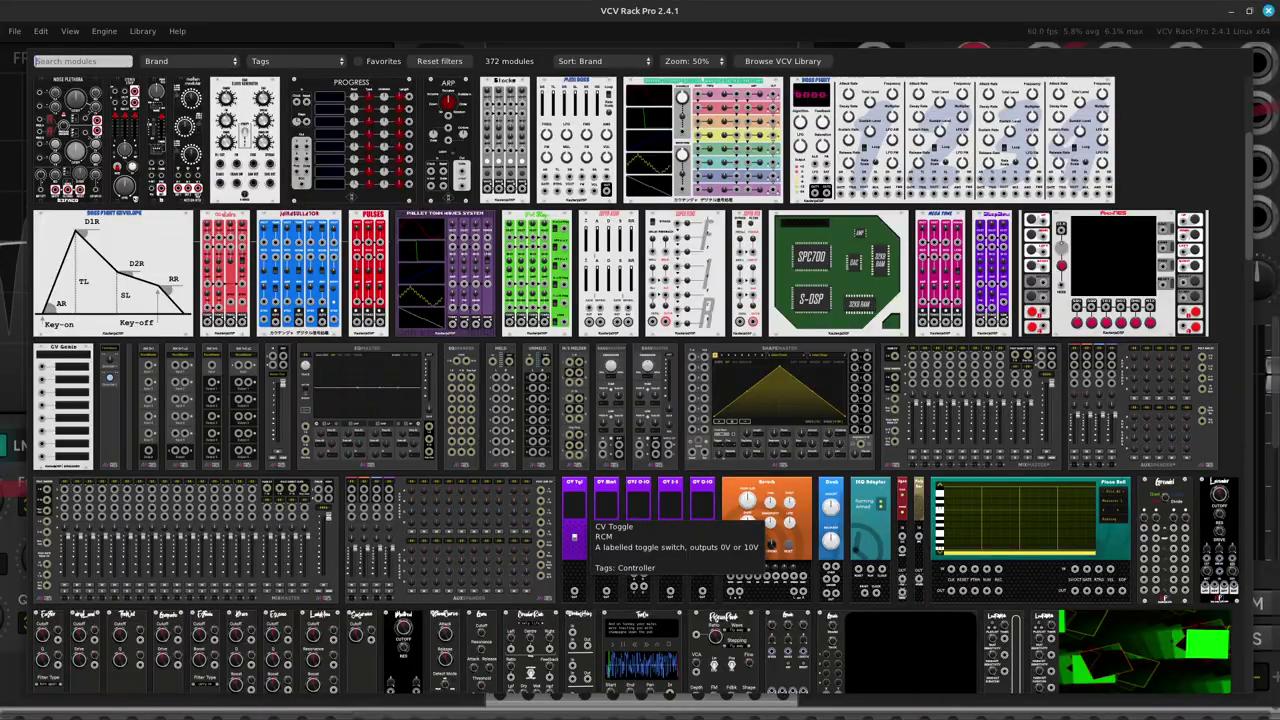
scroll(488, 322, up, 3)
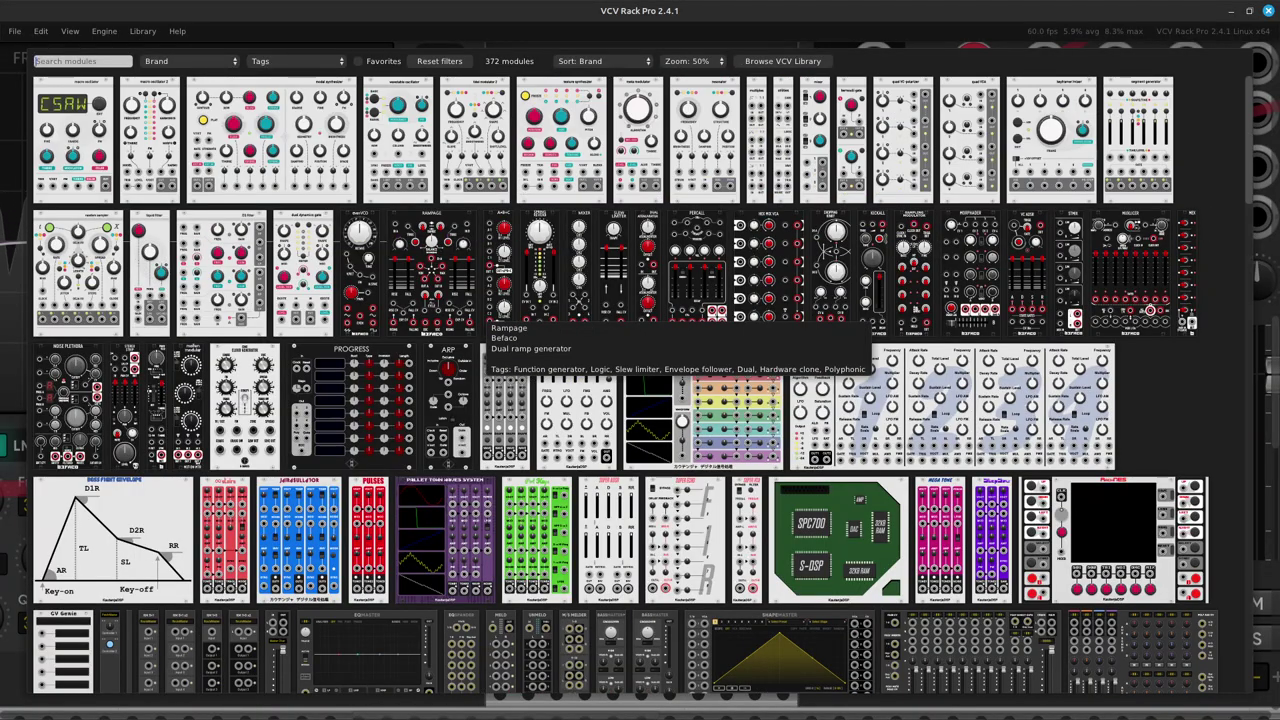
text(comp)
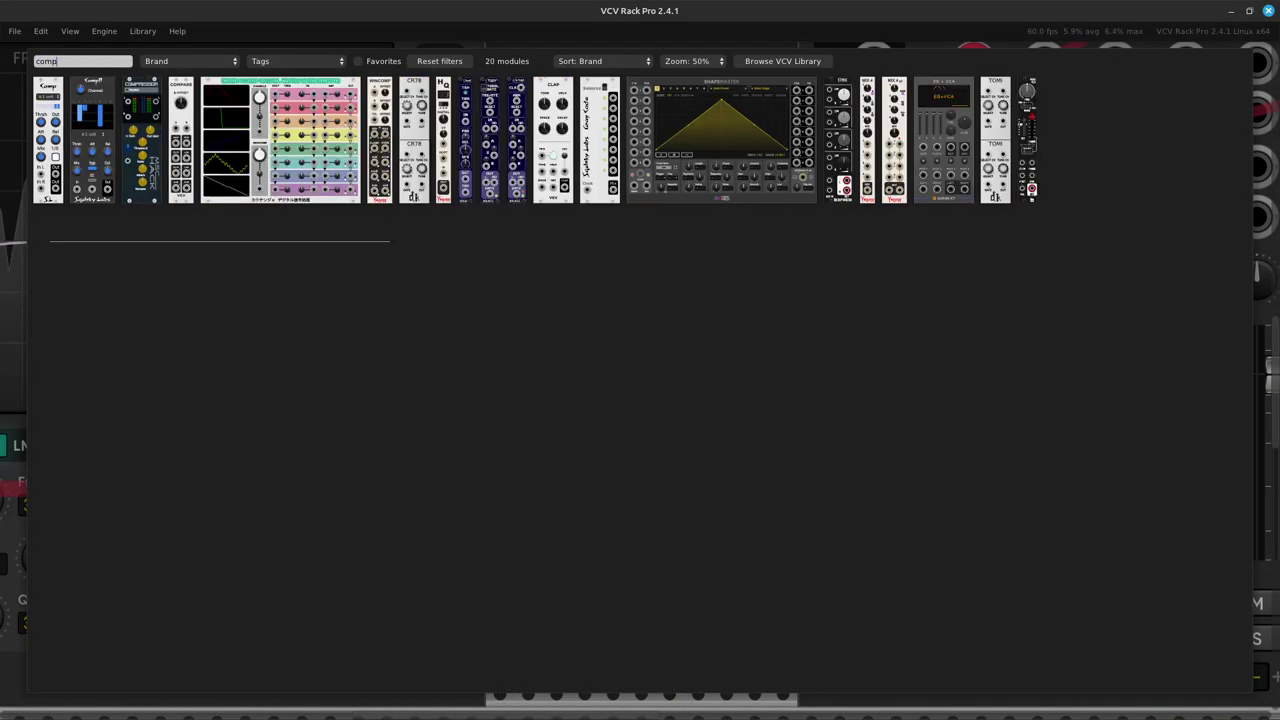
click(92, 145)
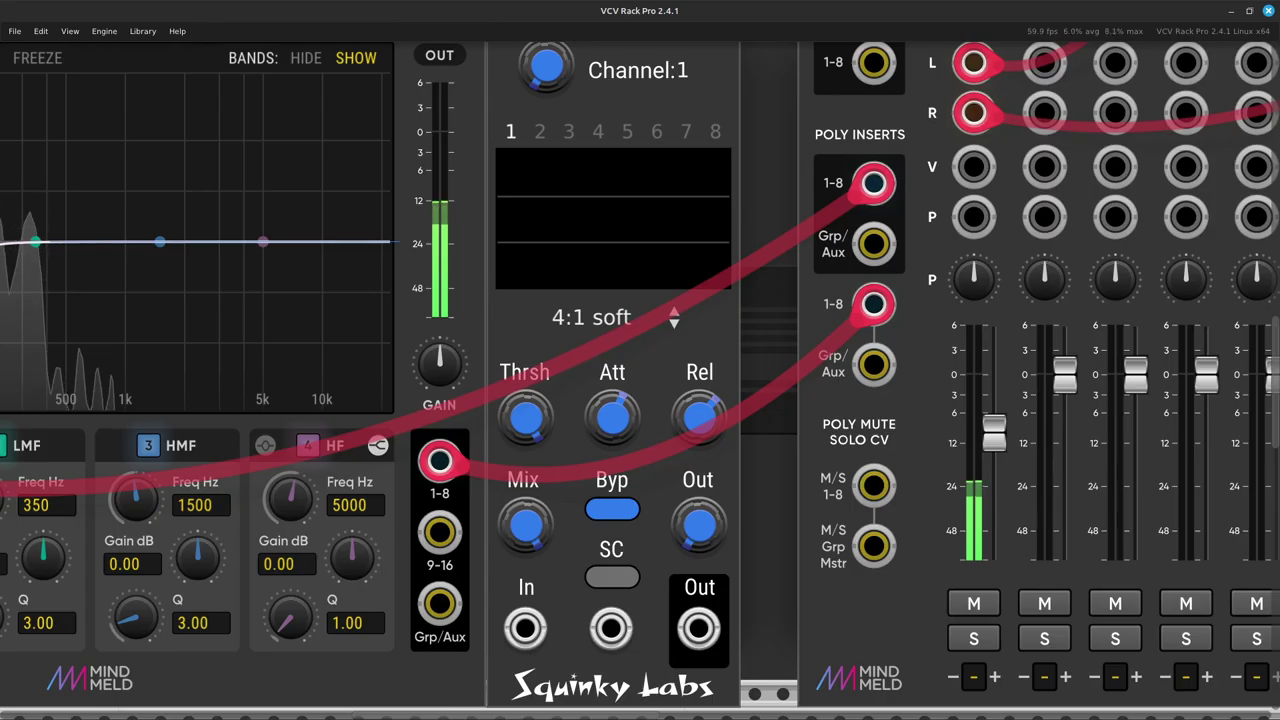
key(ctrl+minus)
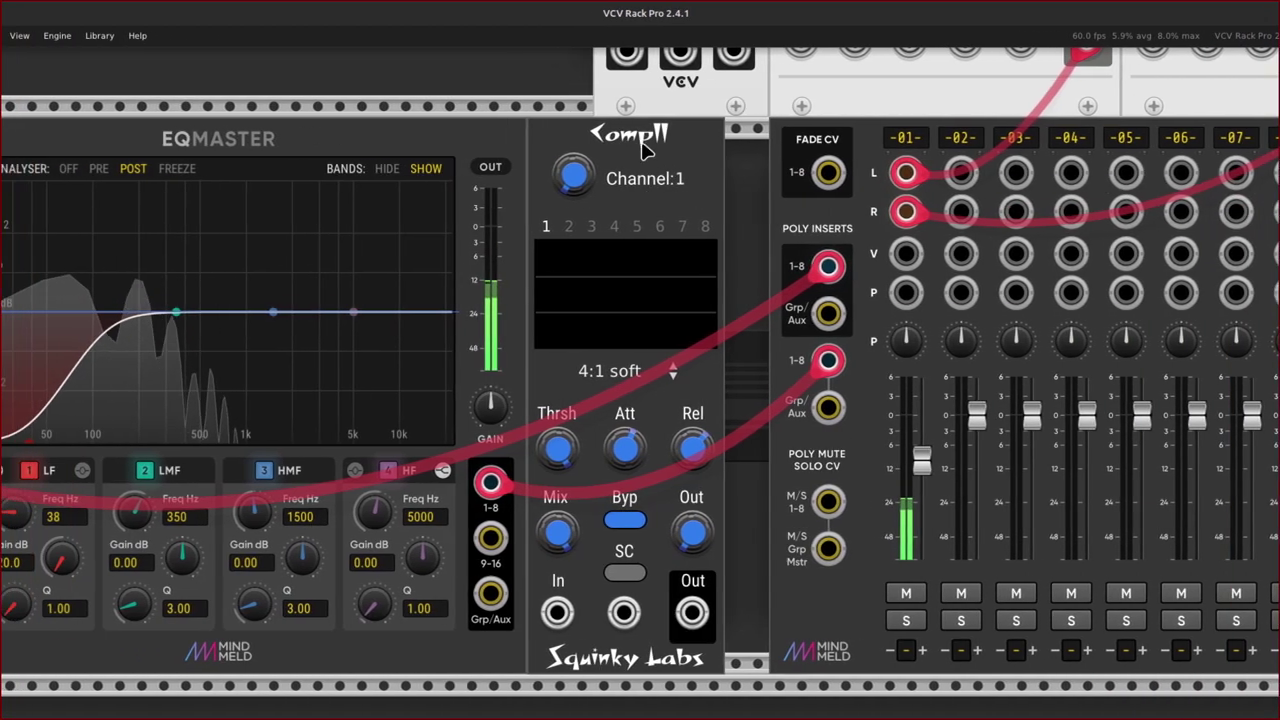
drag(645, 148, 689, 148)
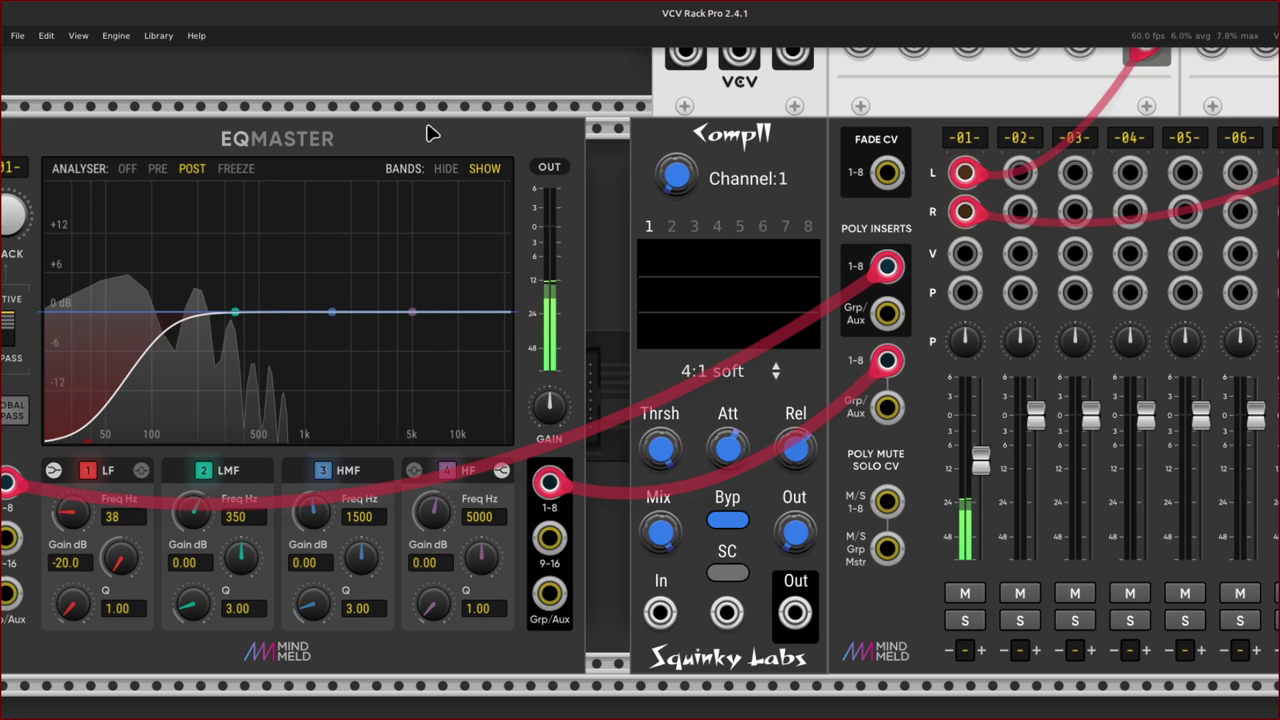
drag(428, 133, 558, 148)
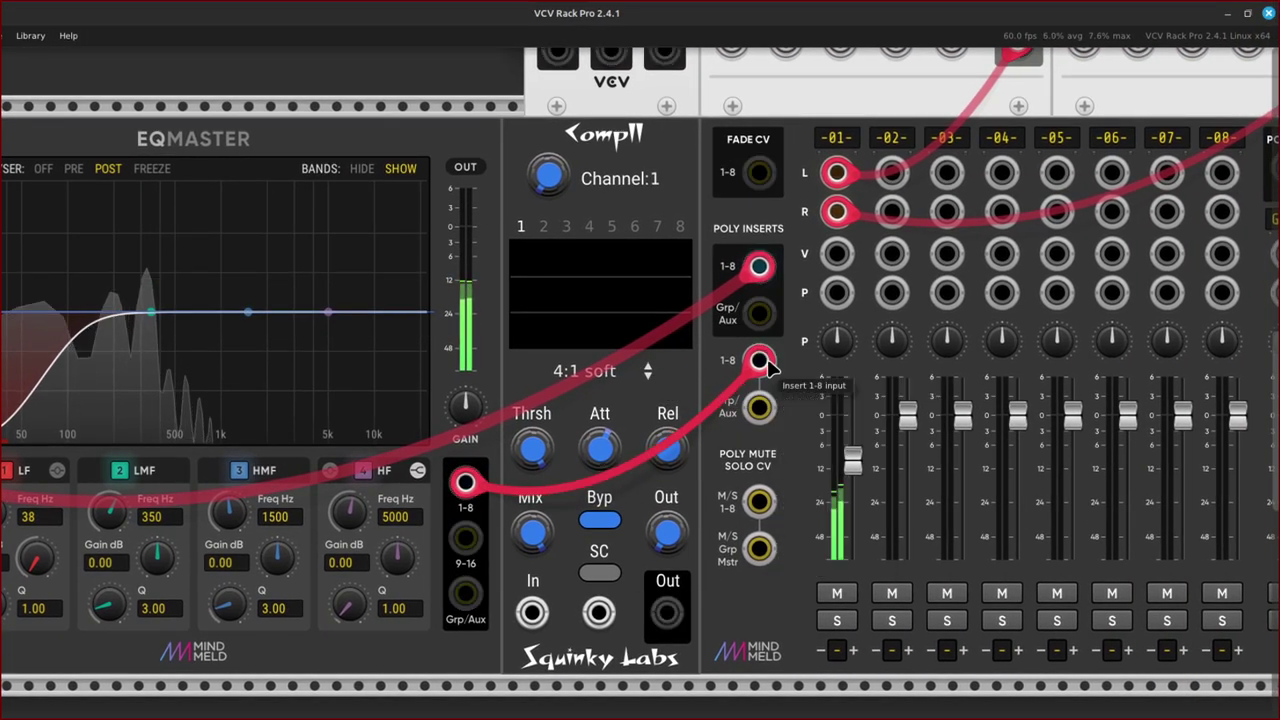
Move EQMaster's output cable onto Comp II's In and start a cable from Comp II's Out.
drag(759, 360, 633, 559)
drag(643, 487, 541, 540)
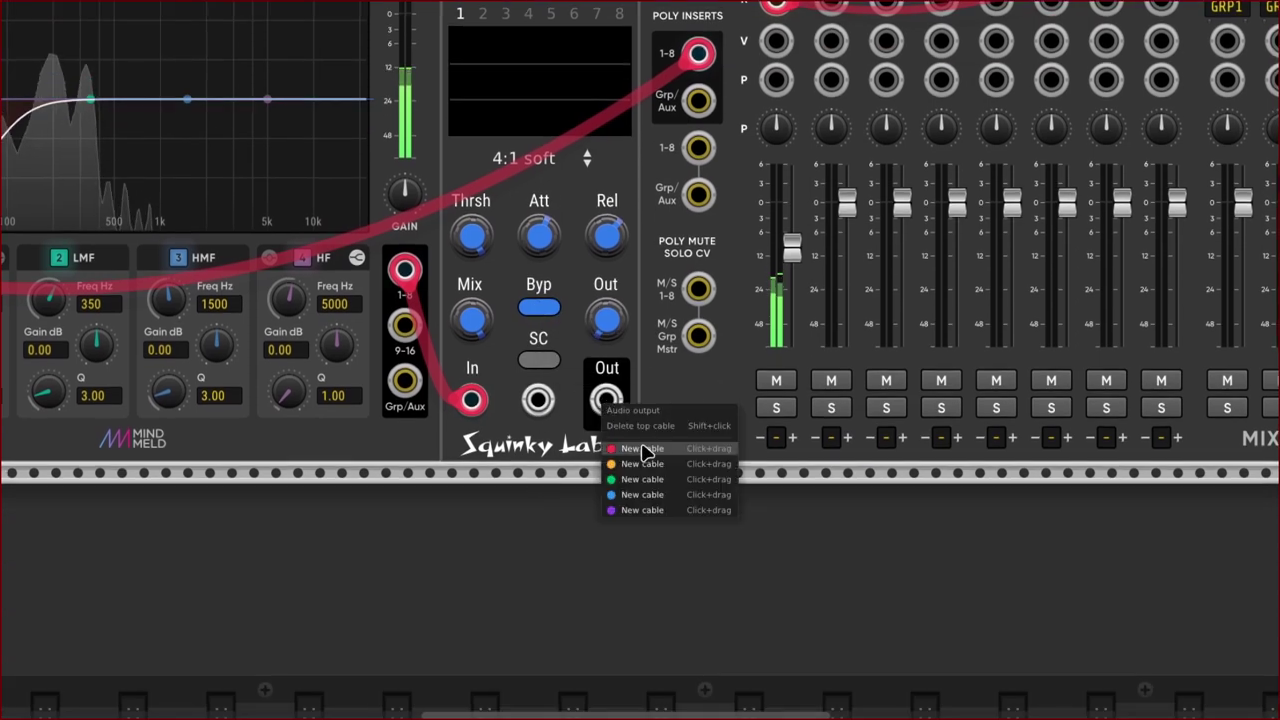
click(643, 448)
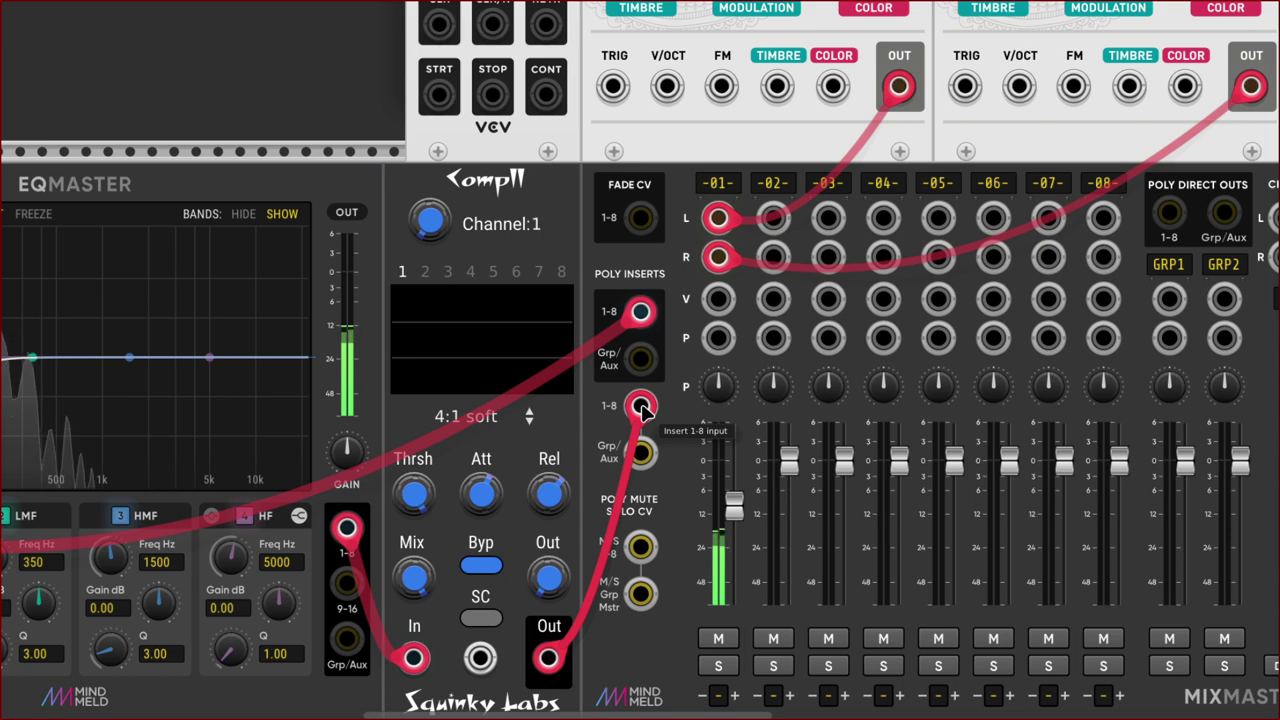
Plug Comp II's Out into the 1-8 insert return and lower its threshold to -5.06 dB.
click(643, 408)
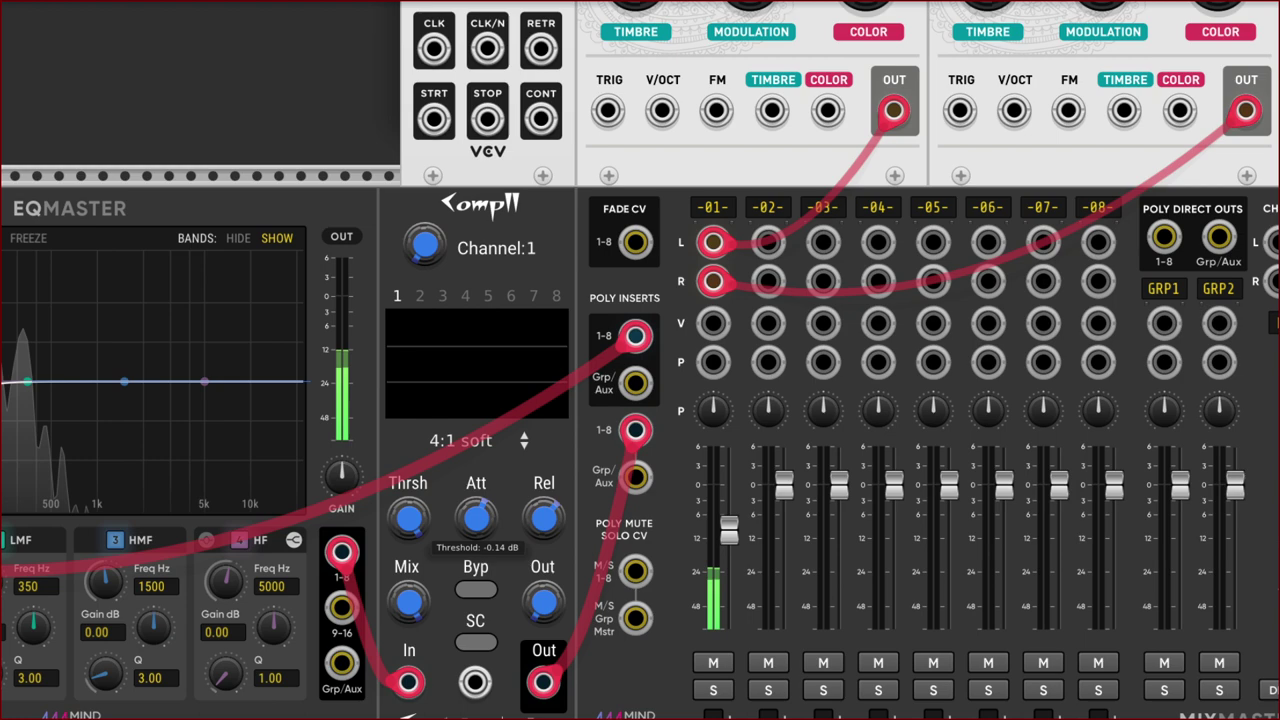
drag(474, 494, 474, 548)
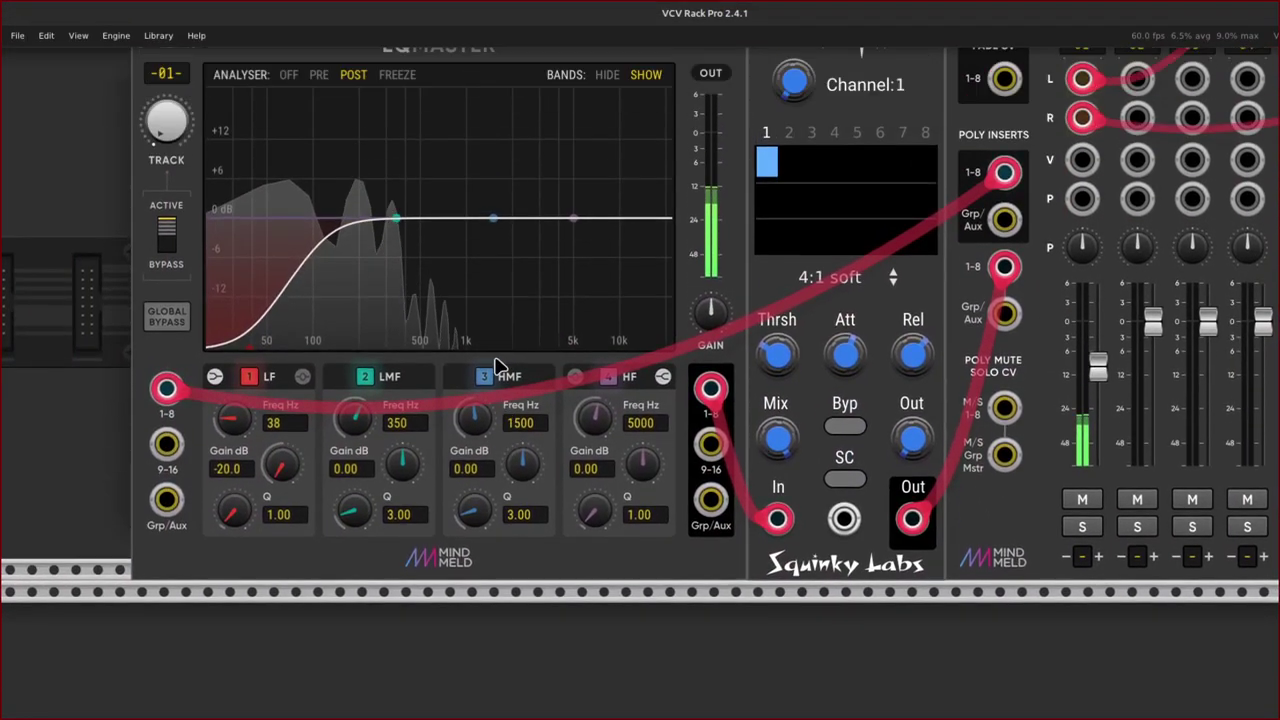
scroll(497, 366, up, 2)
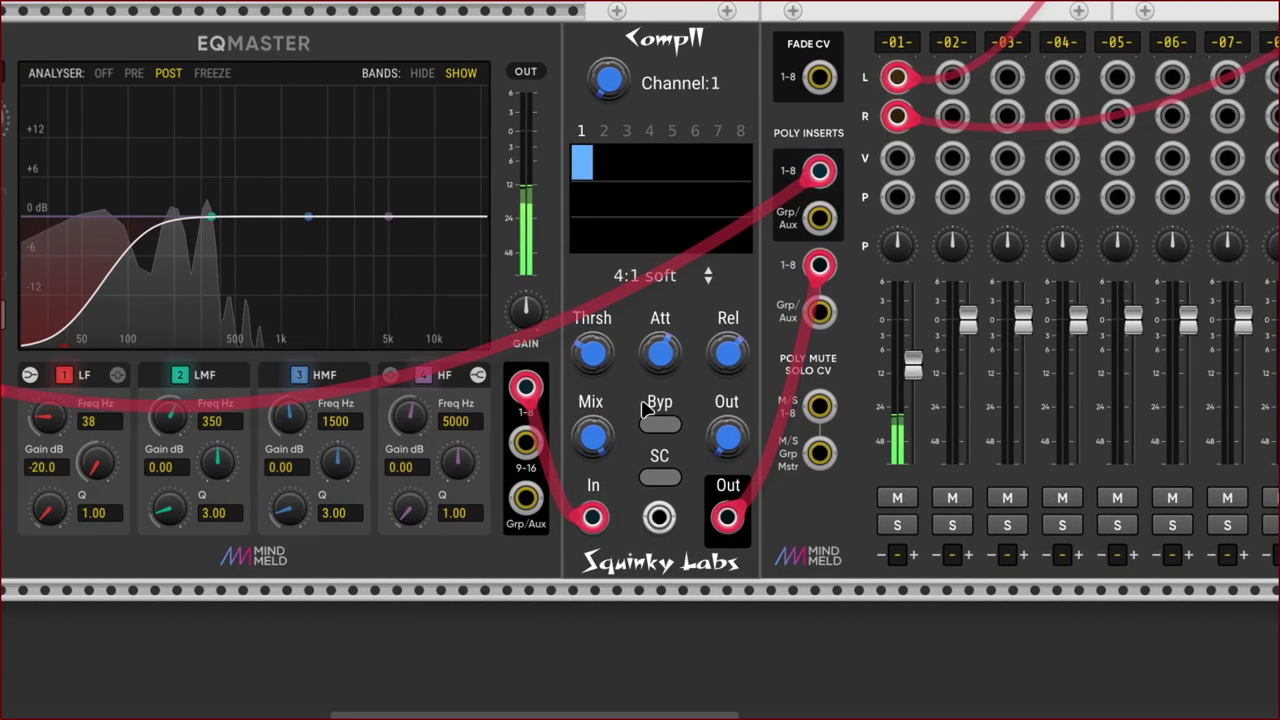
Pull the cable off EQMaster's 1-8 input and drop it on Comp II's In jack.
scroll(20, 370, left, 5)
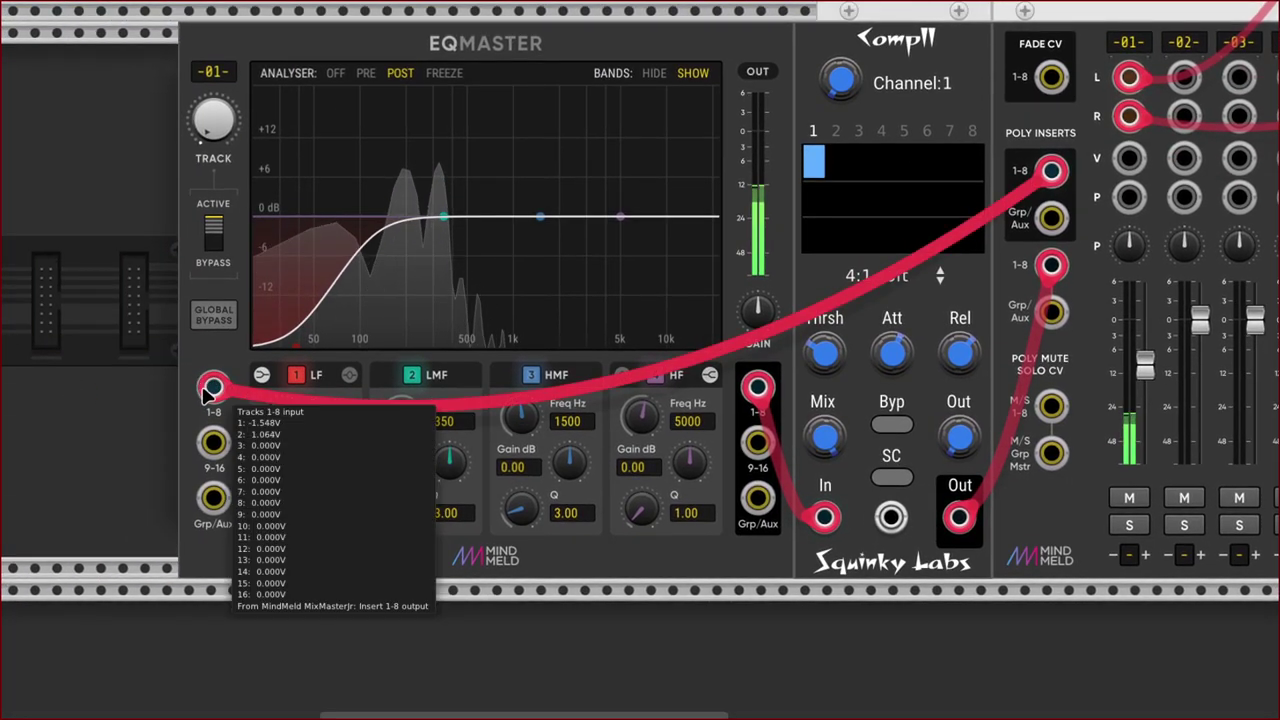
drag(210, 390, 310, 482)
scroll(306, 477, right, 5)
drag(471, 505, 410, 525)
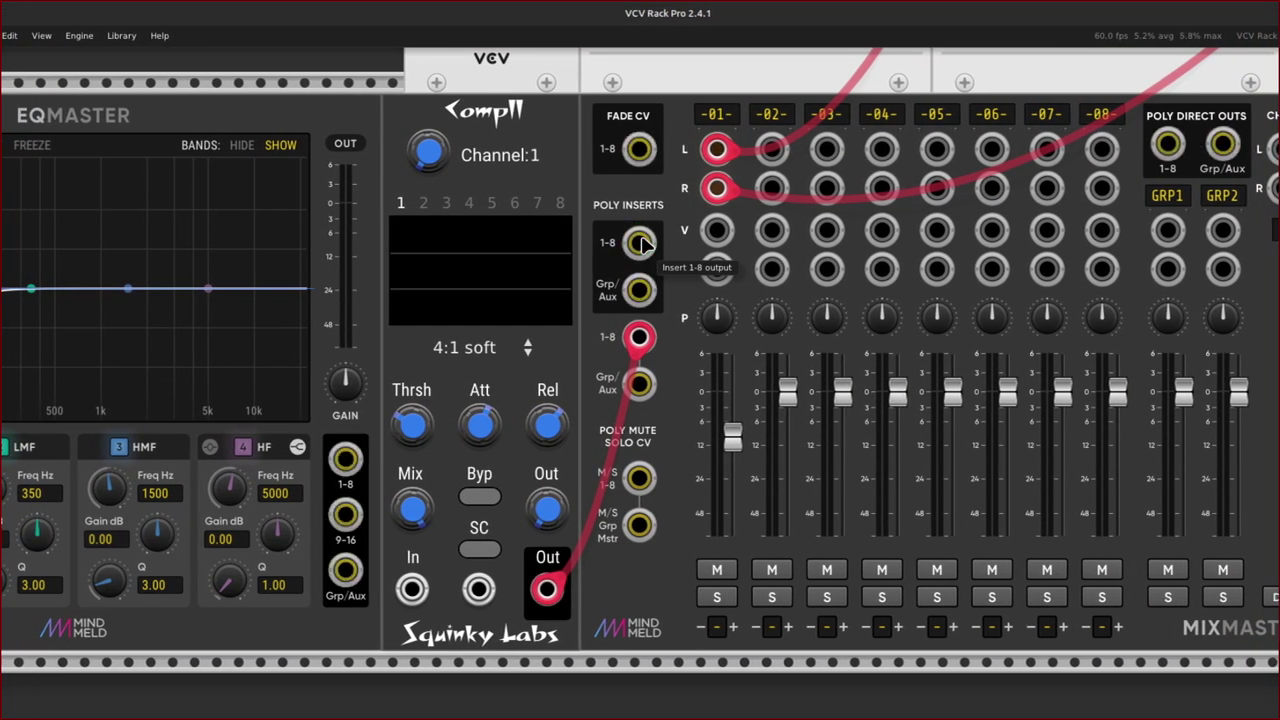
Patch the mixer's Poly Inserts 1-8 send into Comp II's input with a new red cable.
right_click(643, 243)
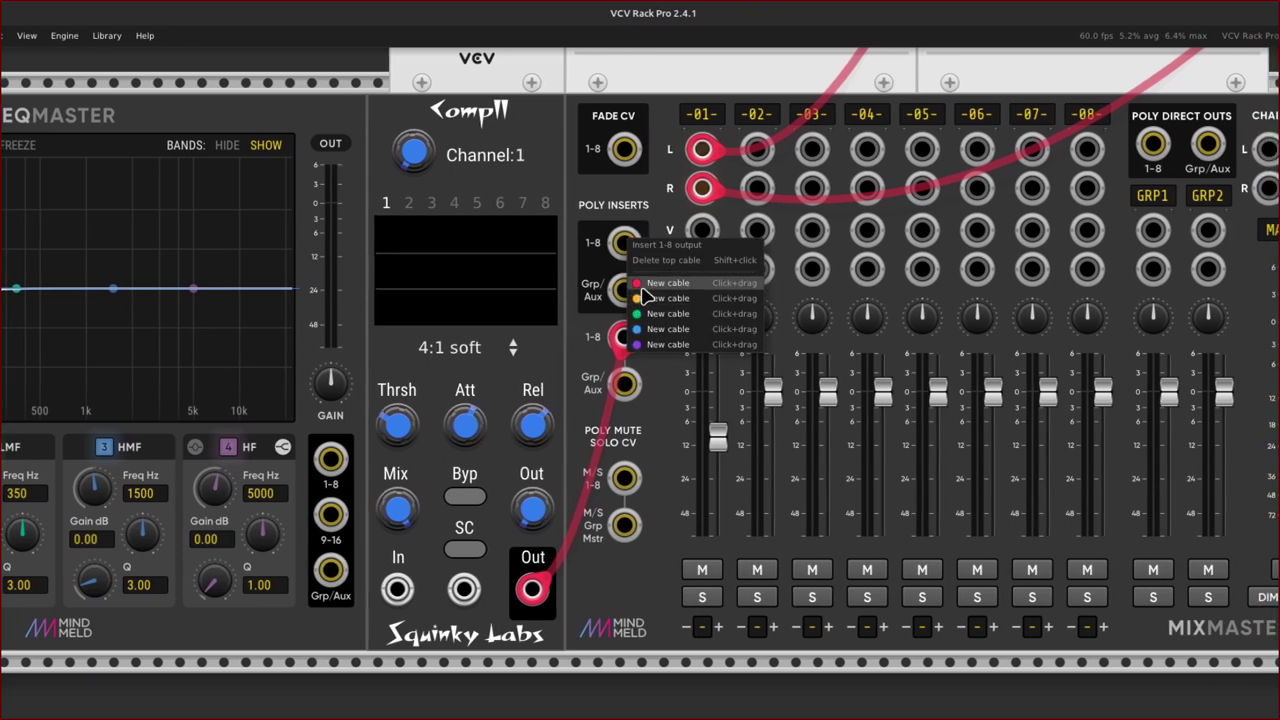
drag(665, 283, 353, 510)
drag(388, 437, 448, 517)
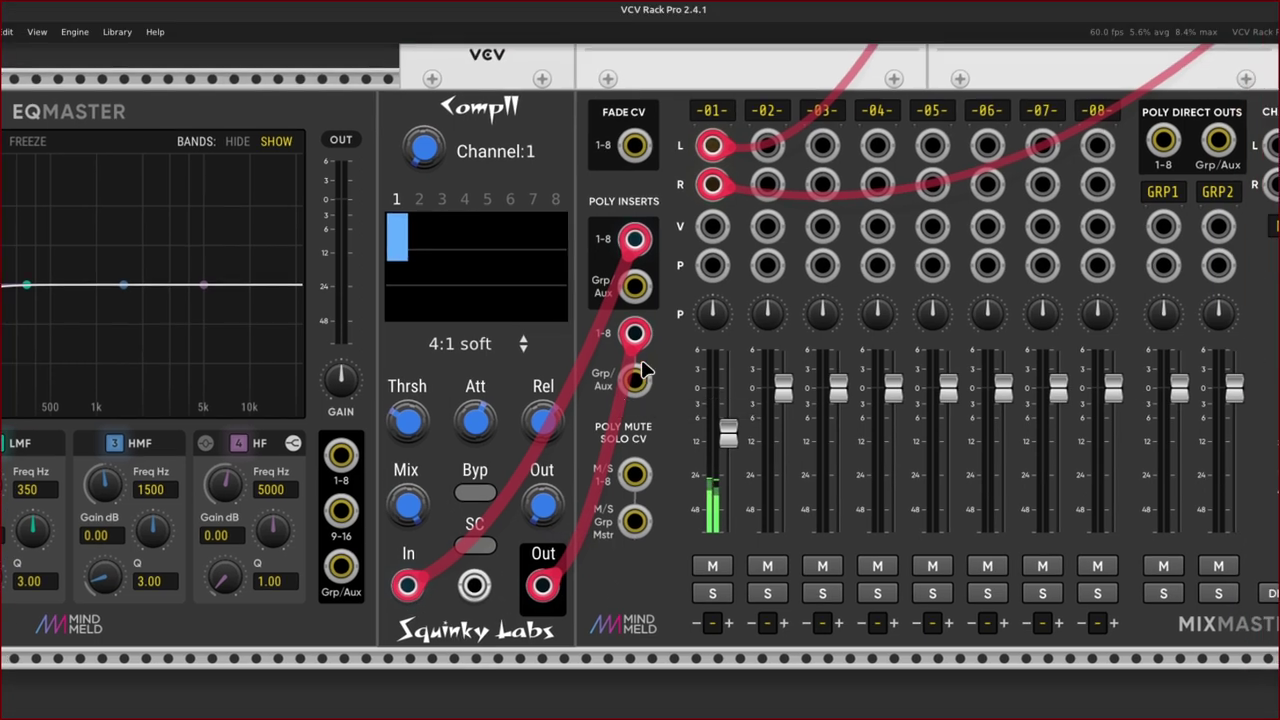
Route Comp II's output into EQMaster's 1-8 input.
mouse_move(679, 265)
drag(643, 340, 247, 394)
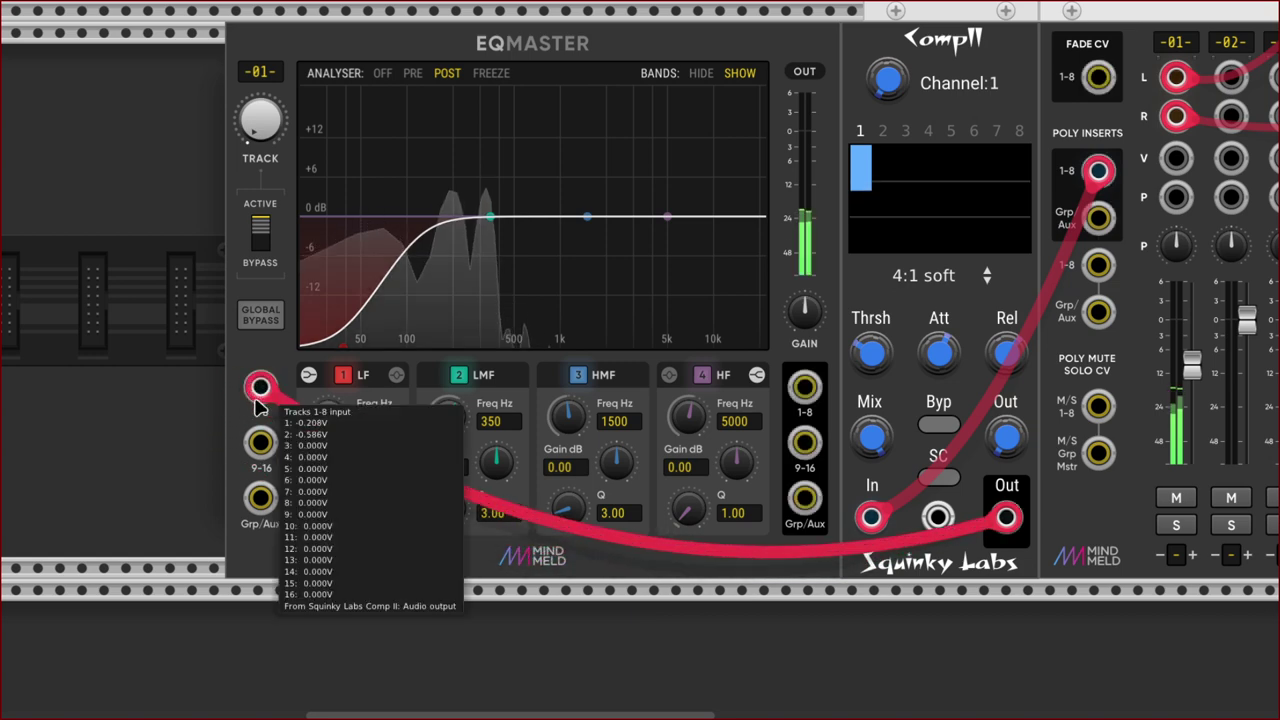
scroll(351, 466, right, 5)
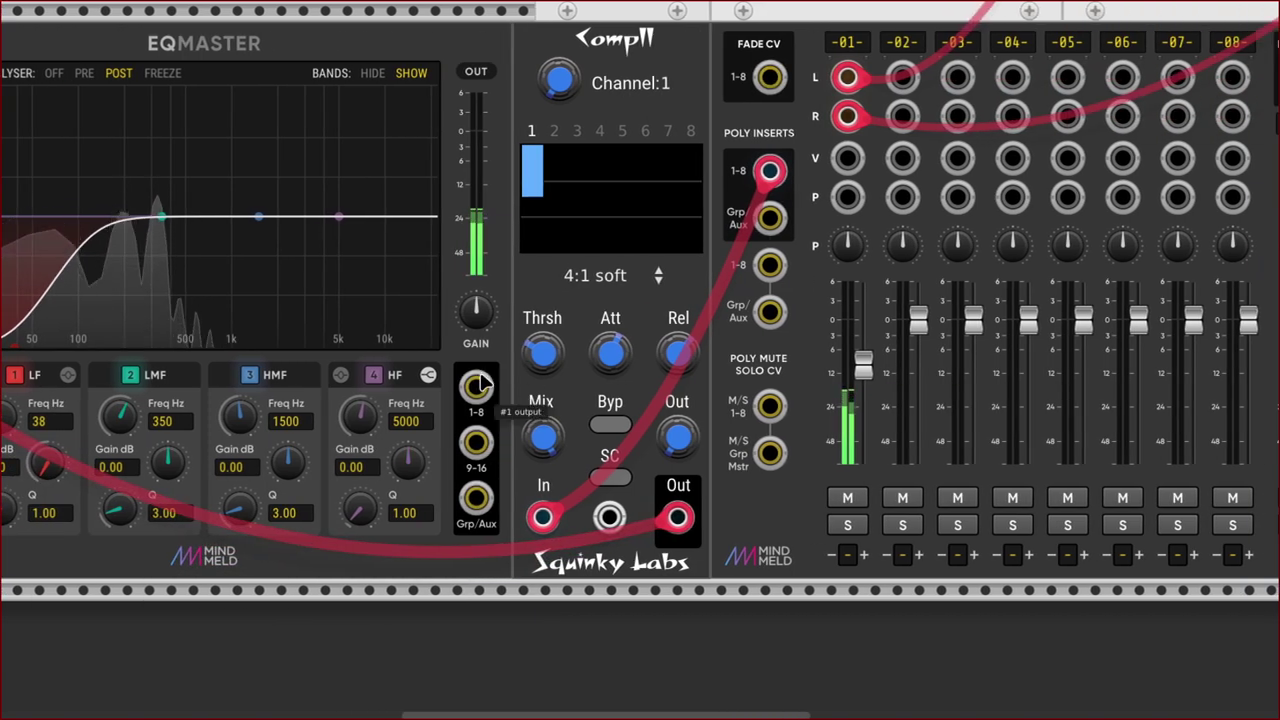
Connect EQMaster's OUT 1-8 back to the mixer's 1-8 insert return.
right_click(475, 392)
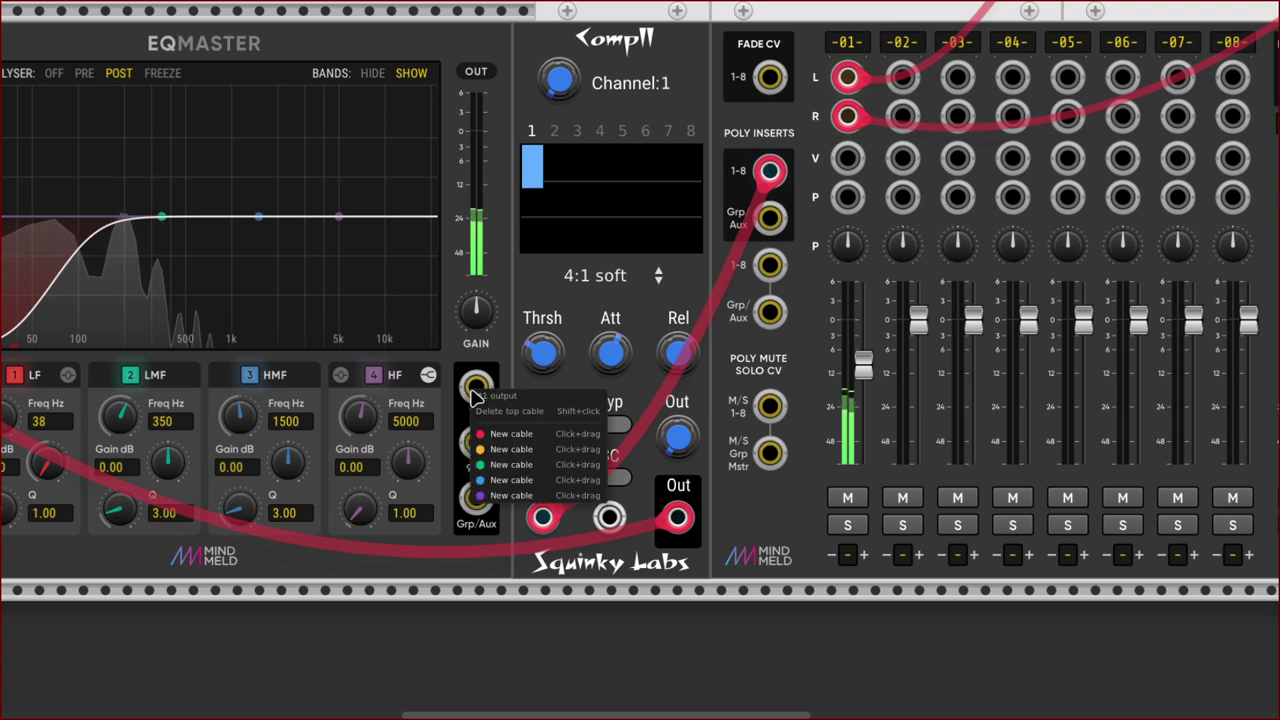
click(463, 401)
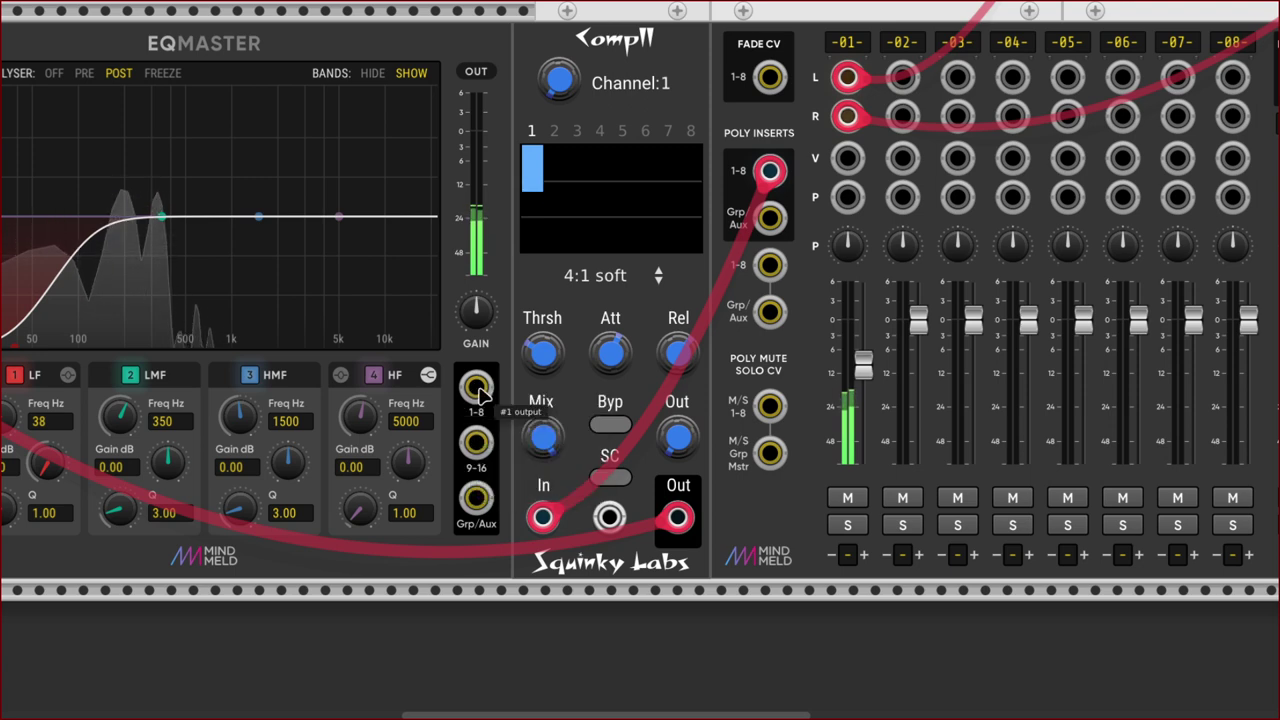
right_click(480, 391)
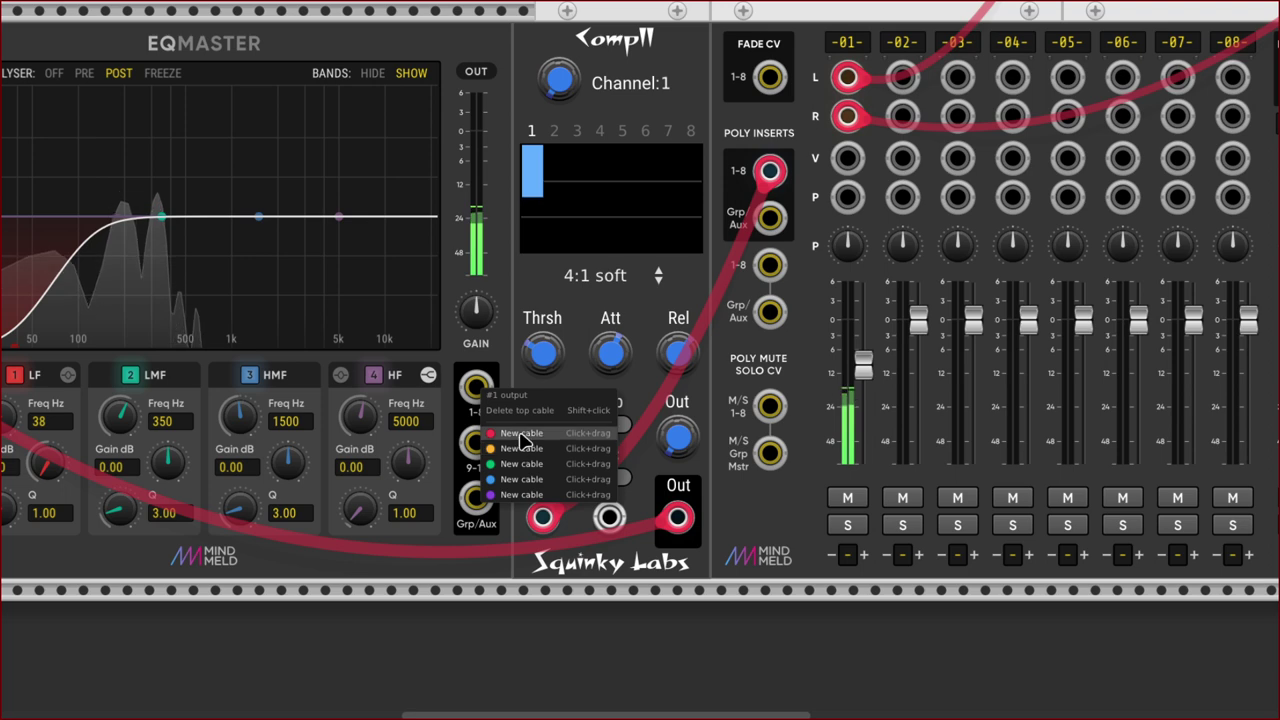
drag(519, 432, 394, 264)
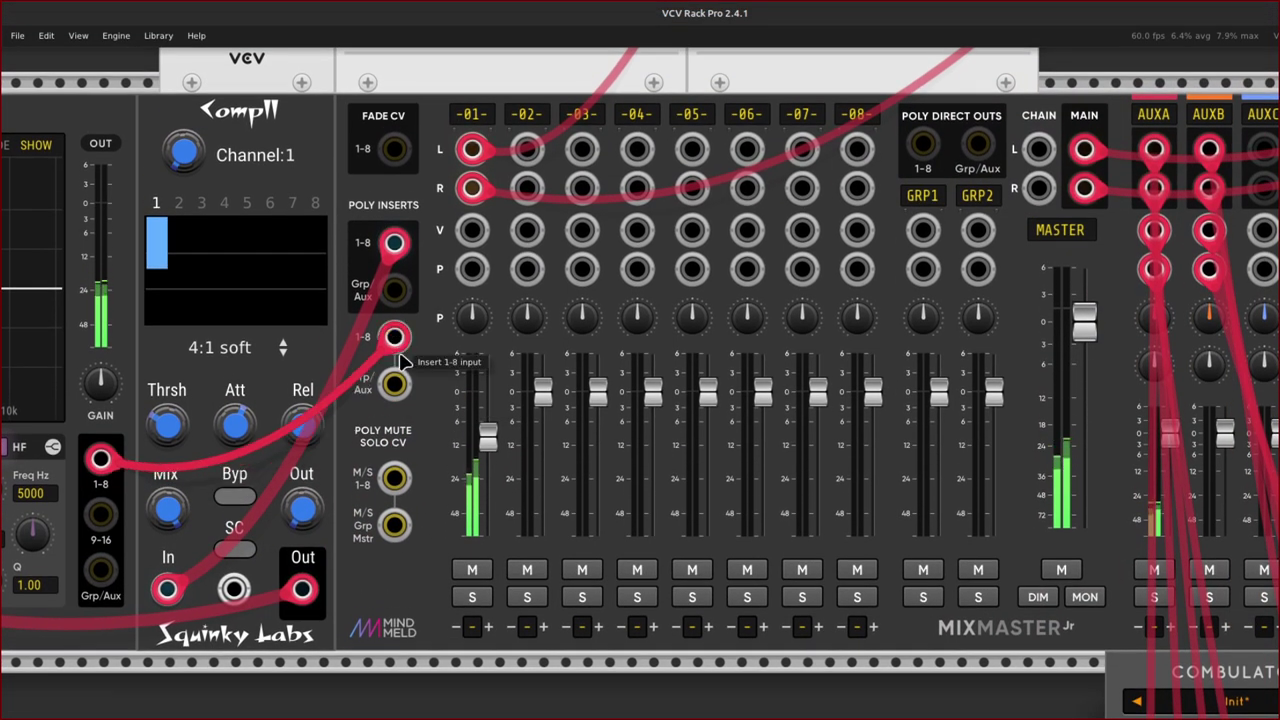
mouse_move(395, 336)
mouse_down()
mouse_move(400, 358)
mouse_move(395, 336)
mouse_up()
scroll(625, 215, left, 10)
scroll(625, 215, right, 3)
scroll(600, 200, left, 6)
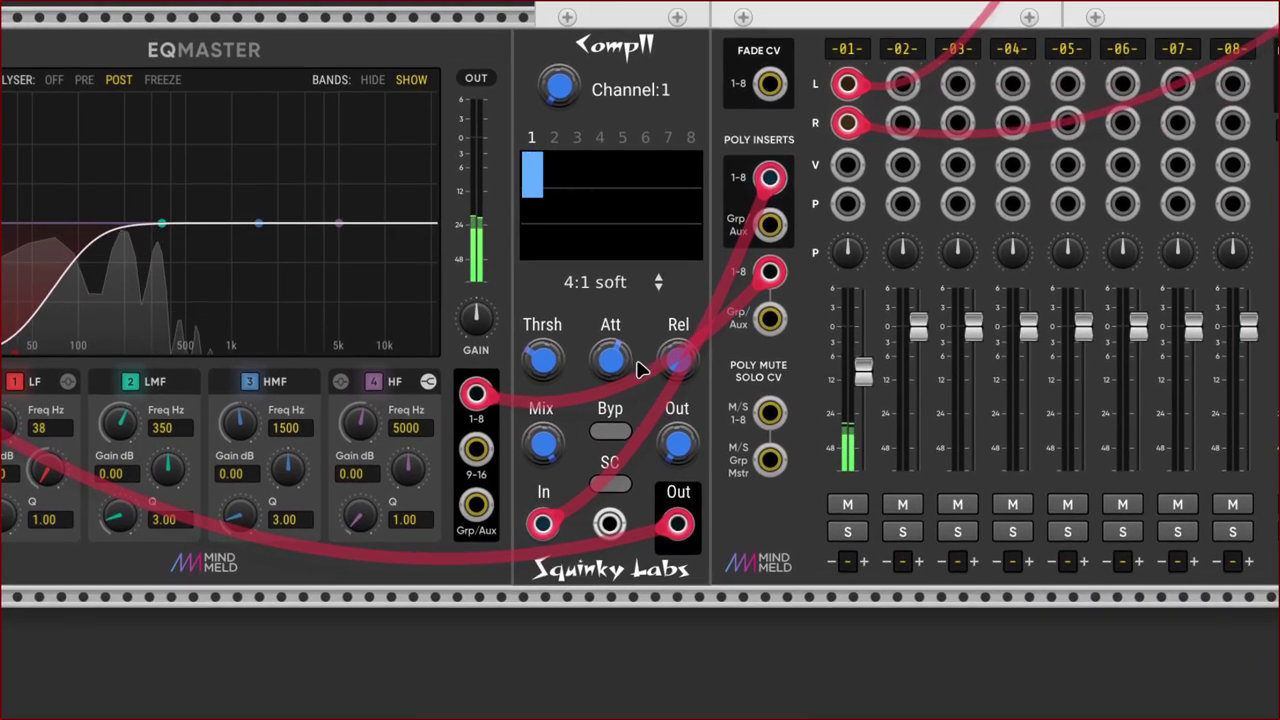
Turn Comp II's Out knob up past 5 dB to about 11.66 dB makeup gain.
mouse_move(1015, 428)
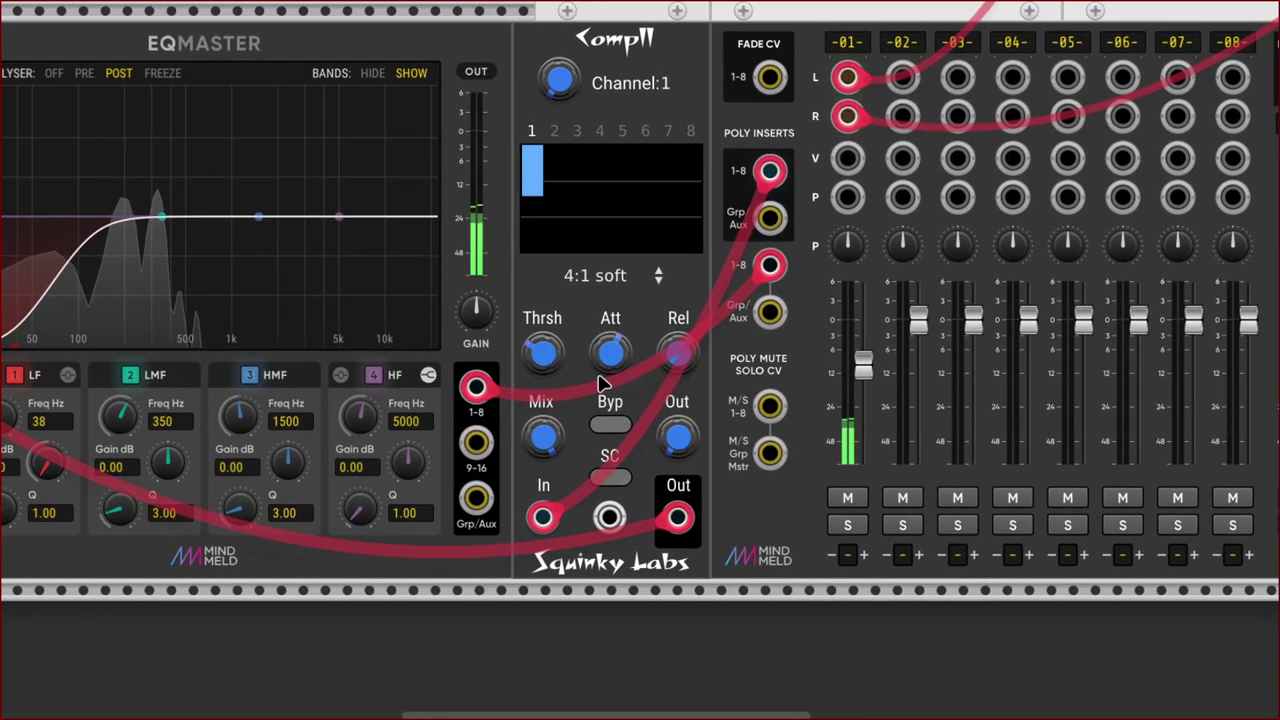
mouse_move(637, 451)
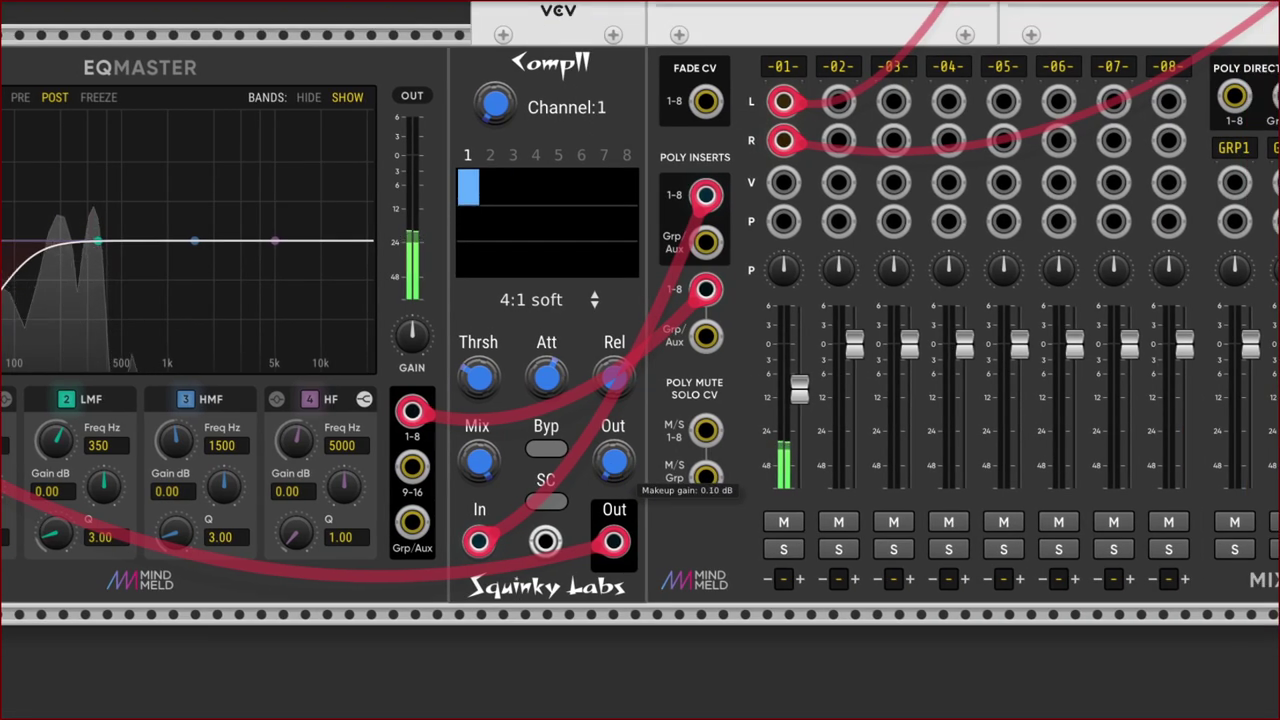
drag(614, 462, 614, 382)
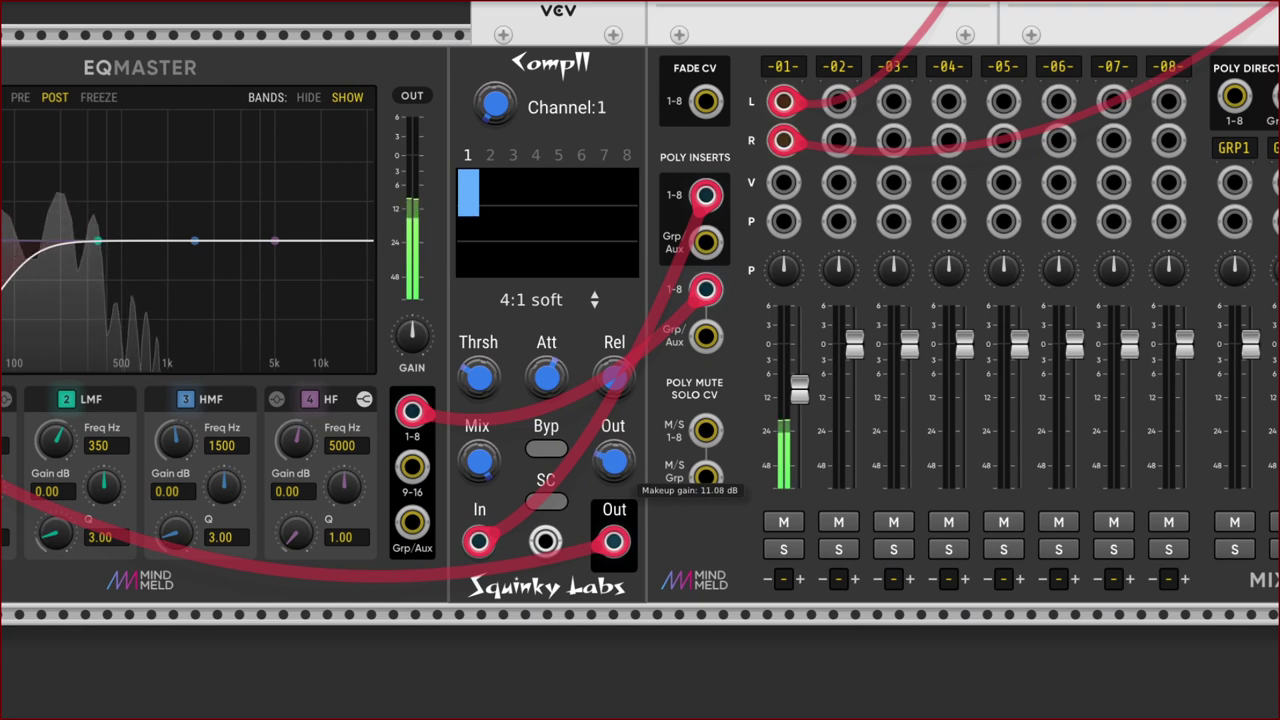
drag(614, 382, 614, 378)
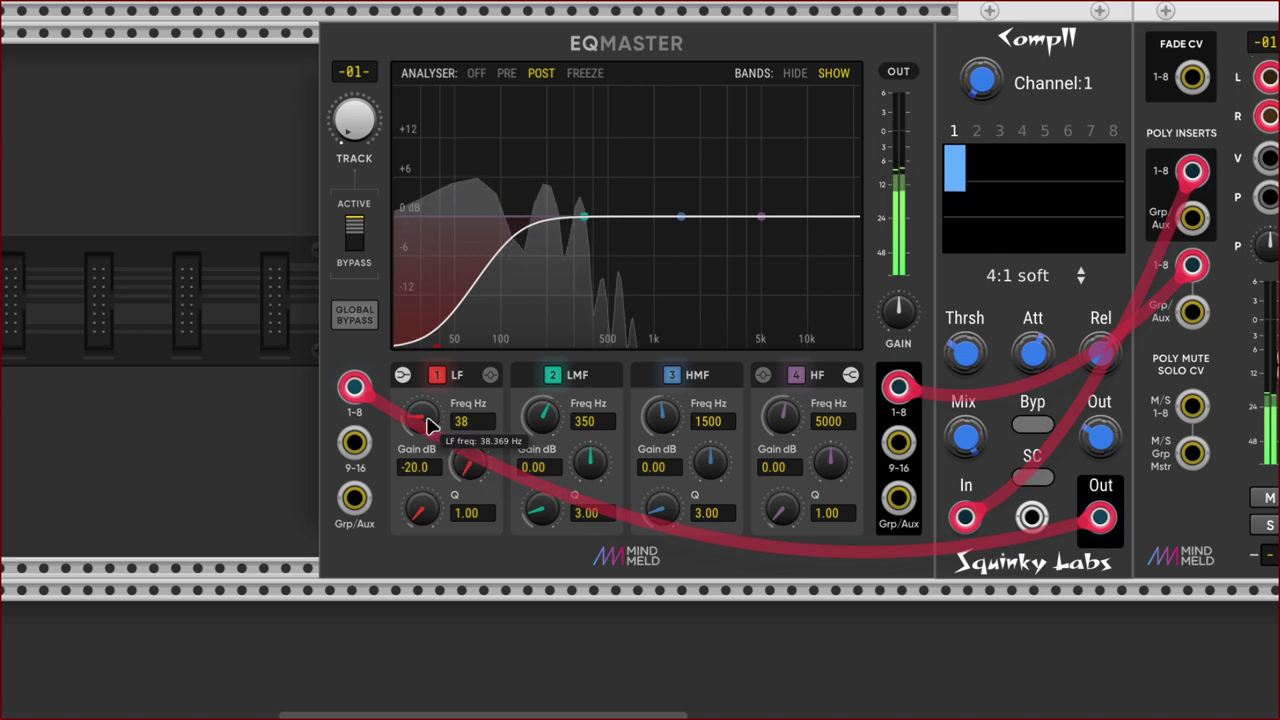
Turn EQMaster's LF Gain knob from -20.0 dB up to -14.8 dB.
drag(468, 463, 468, 433)
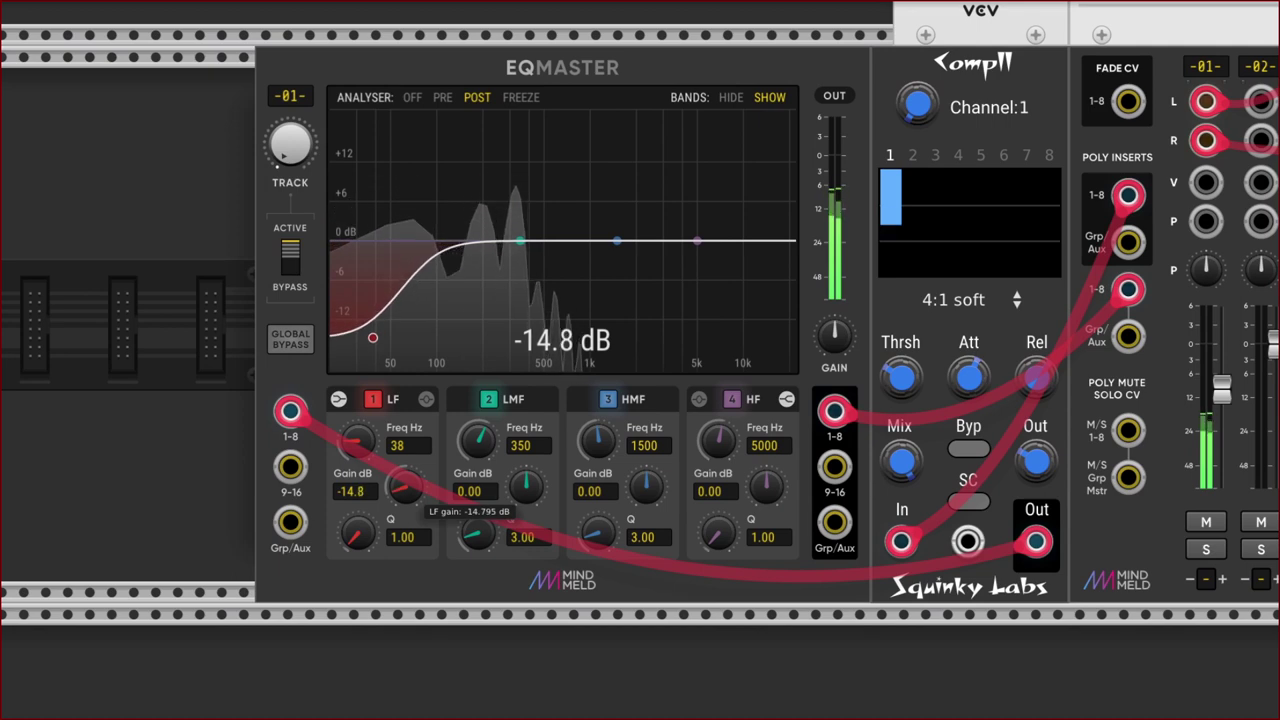
scroll(418, 412, down, 1)
scroll(418, 412, left, 2)
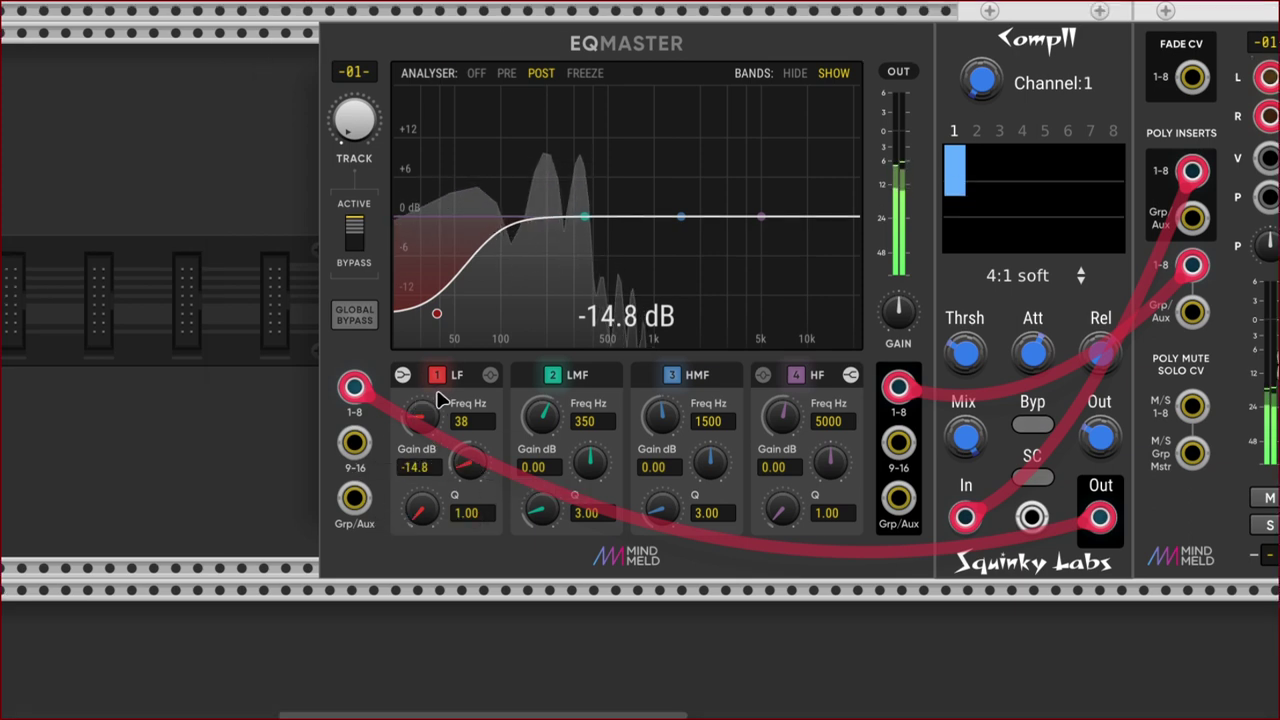
mouse_move(434, 417)
scroll(434, 417, up, 1)
scroll(434, 417, right, 2)
Sweep EQMaster's LF frequency and leave it settled at 38 Hz.
mouse_move(355, 440)
mouse_down()
mouse_move(355, 411)
mouse_move(355, 433)
mouse_up()
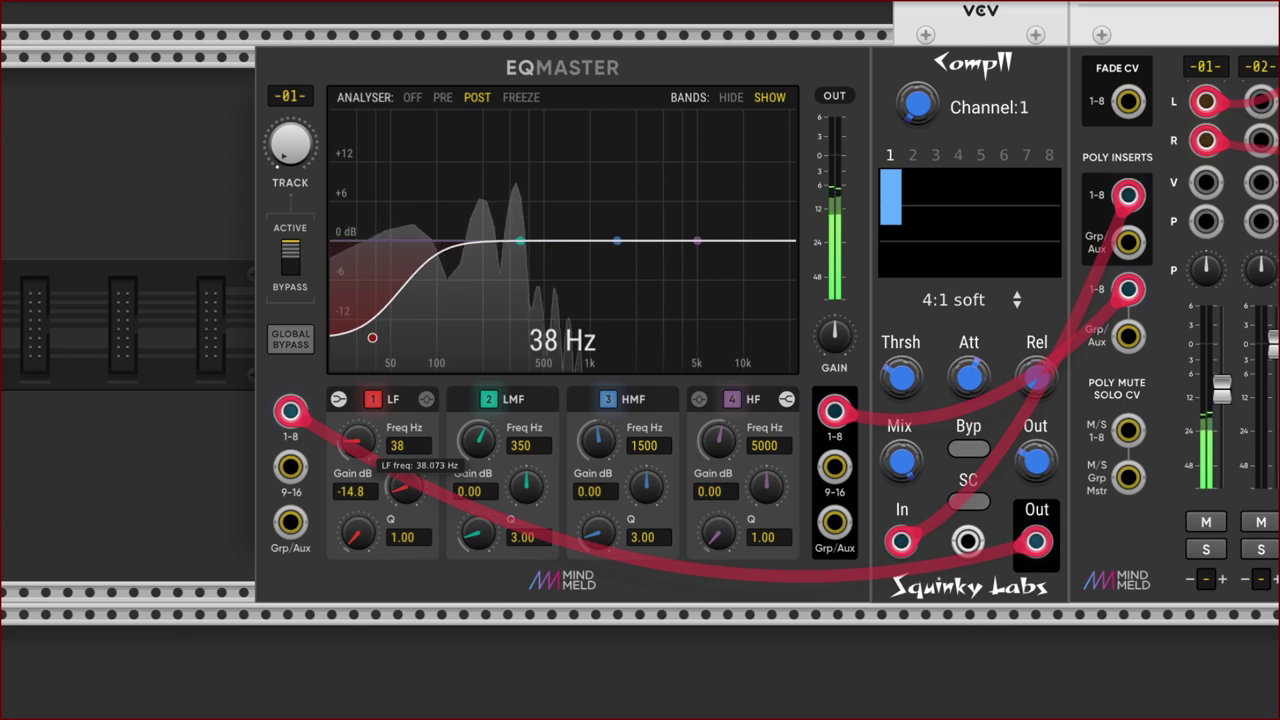
drag(355, 433, 355, 433)
scroll(423, 414, left, 1)
scroll(408, 394, right, 5)
scroll(400, 380, up, 3)
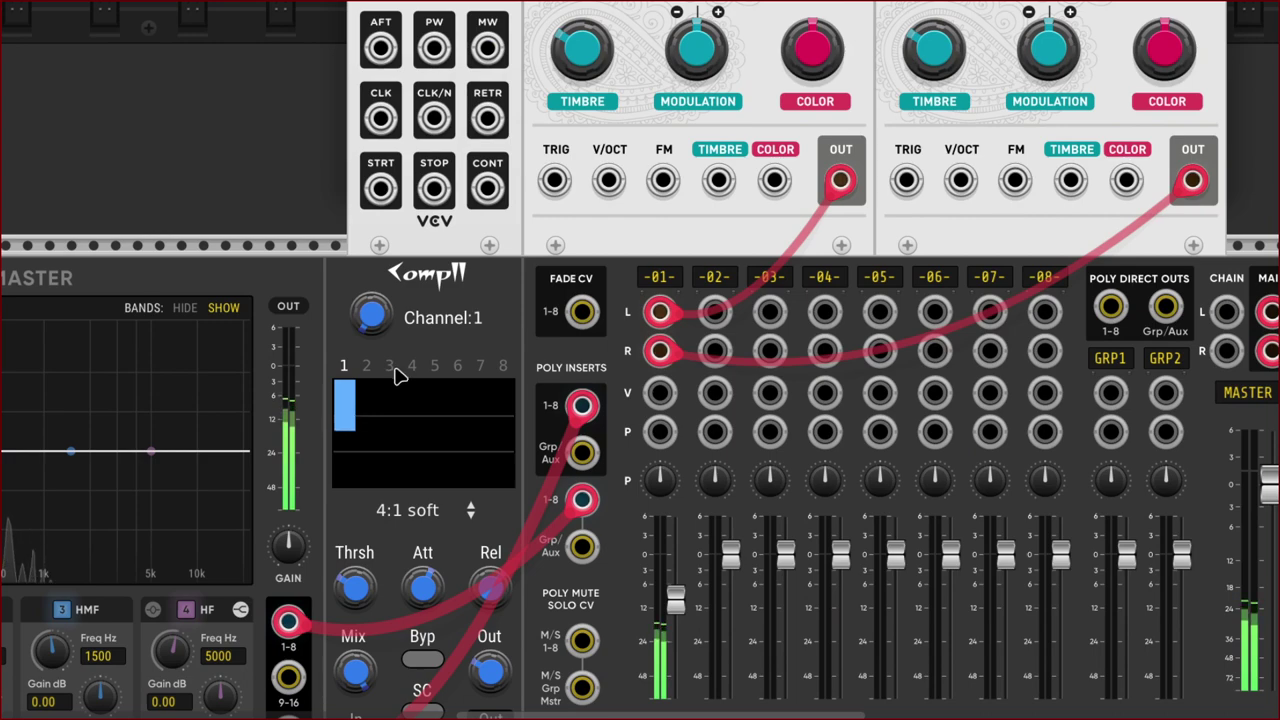
Turn up channel 02's AUXA send on AuxSpander Jr from -inf so it feeds the Combulator.
scroll(396, 374, up, 3)
scroll(396, 374, right, 3)
scroll(396, 375, right, 6)
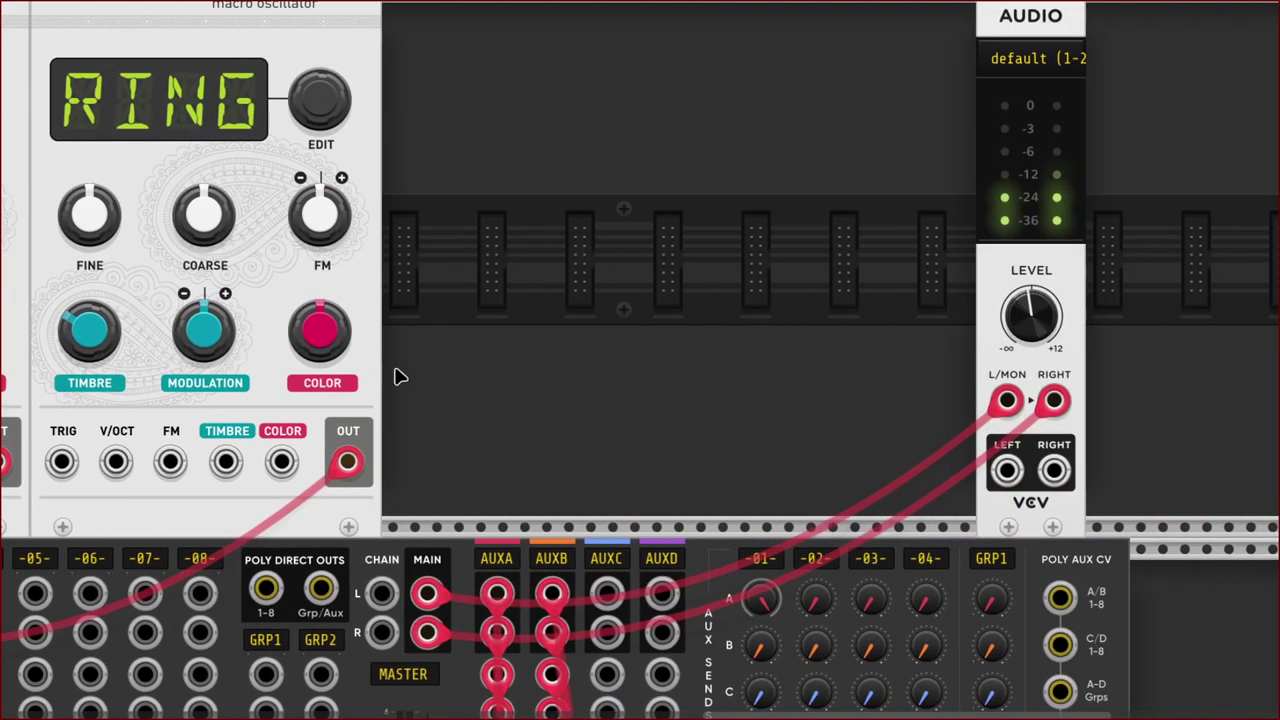
scroll(396, 375, down, 8)
scroll(396, 375, right, 2)
scroll(450, 450, down, 3)
scroll(560, 525, right, 3)
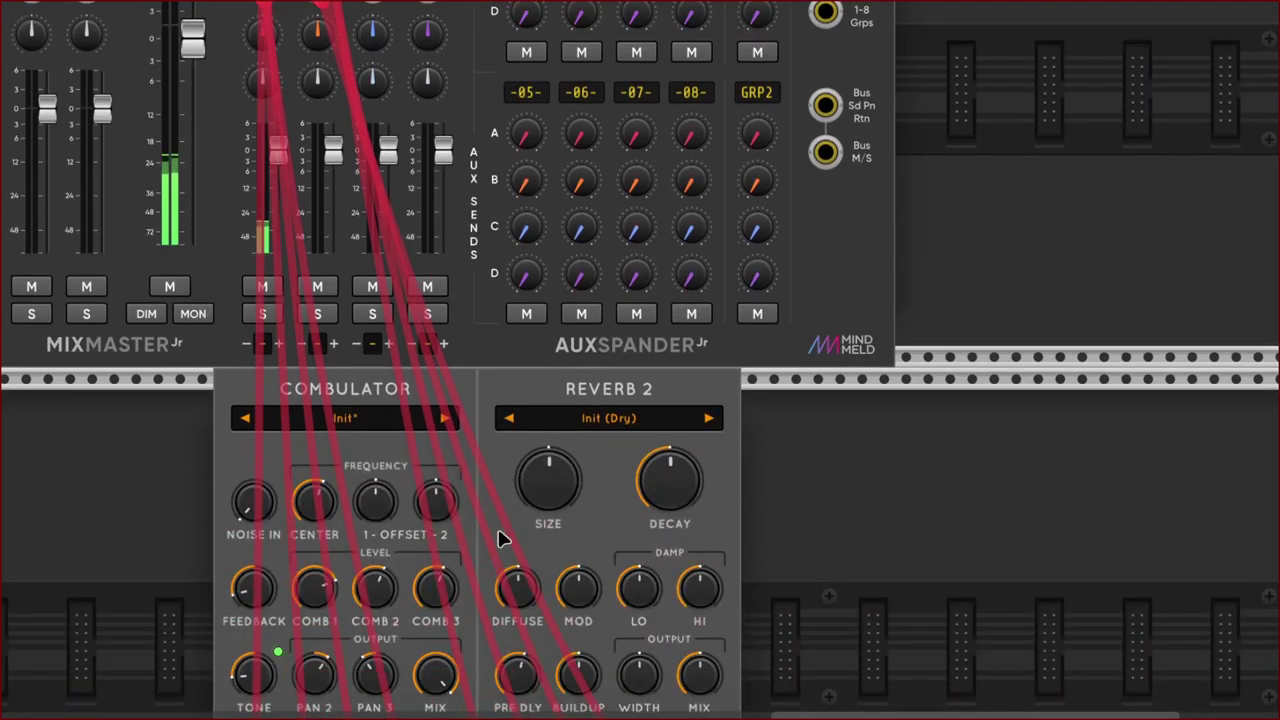
scroll(580, 510, up, 8)
scroll(551, 500, left, 2)
scroll(485, 405, up, 1)
scroll(470, 375, down, 1)
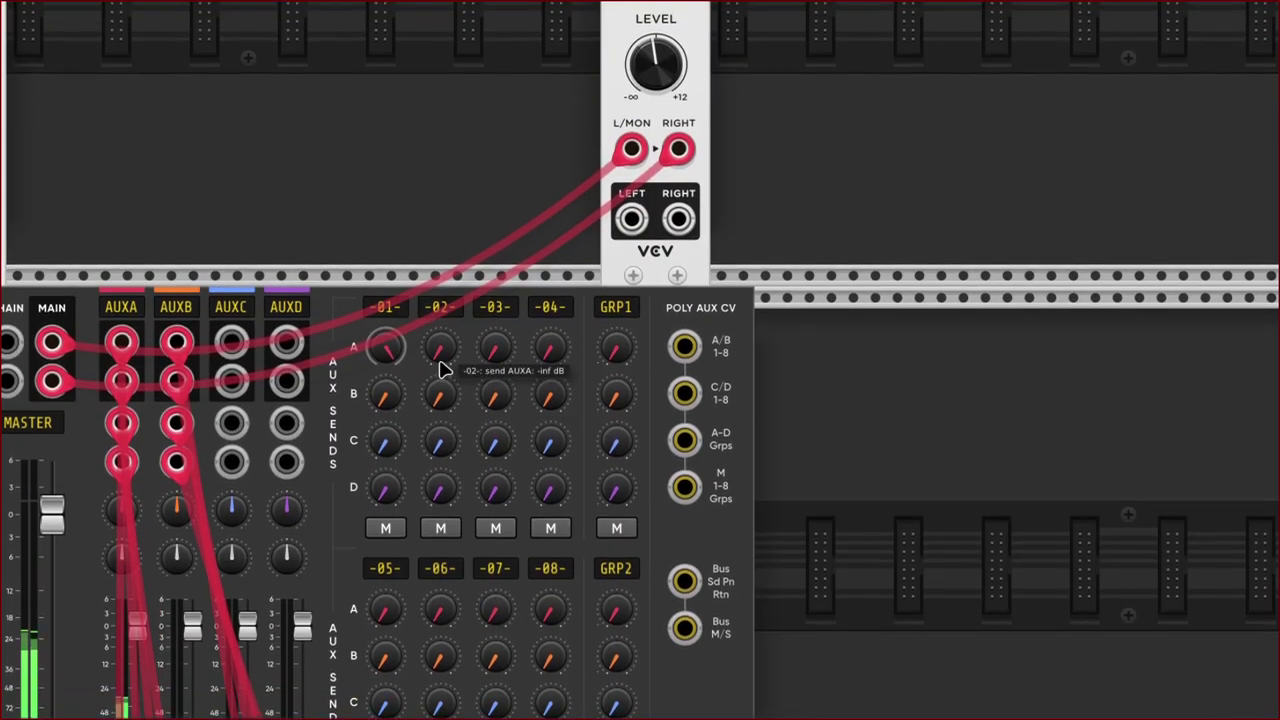
scroll(441, 364, right, 3)
scroll(441, 364, up, 1)
drag(381, 380, 381, 323)
scroll(457, 489, left, 2)
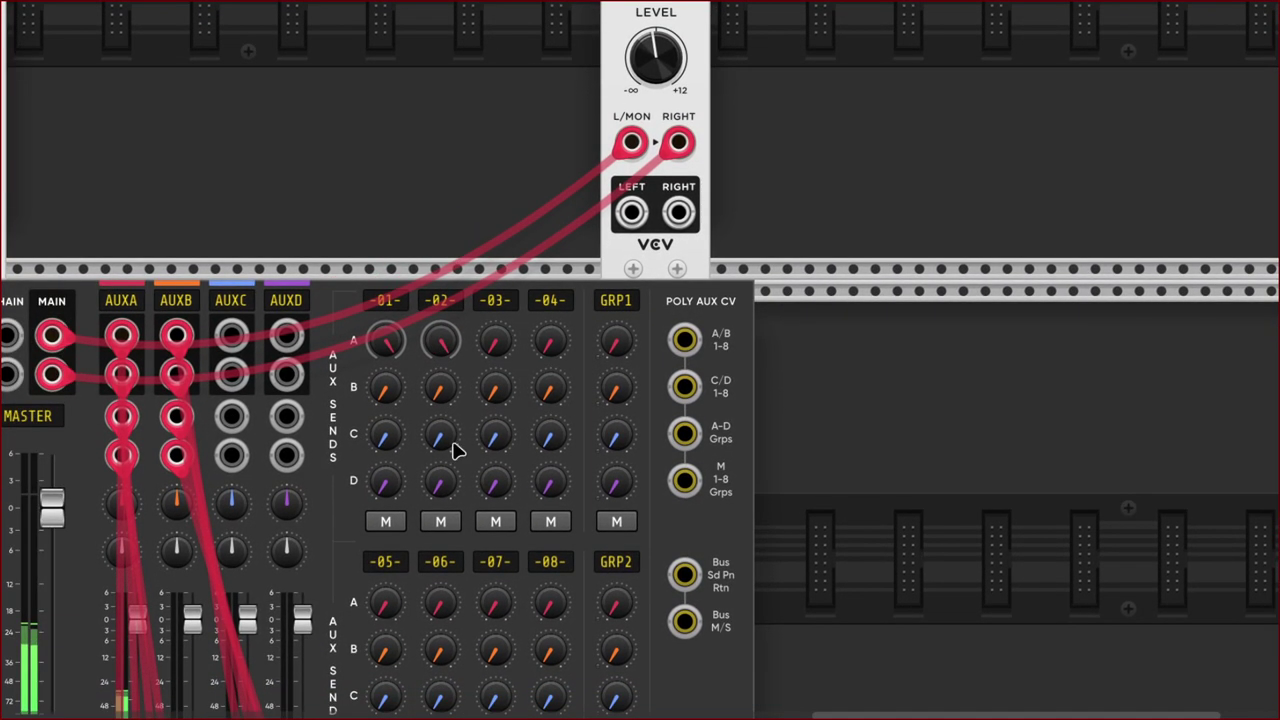
scroll(457, 594, down, 10)
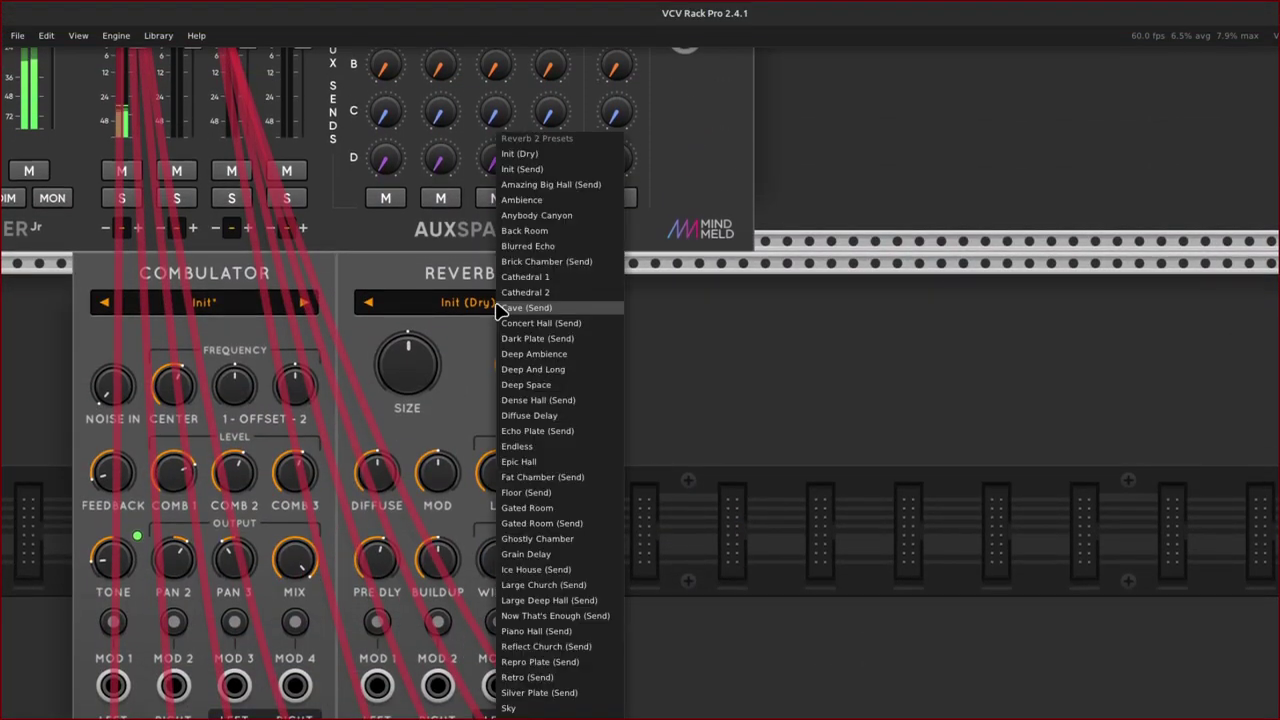
Choose the Cathedral 2 preset from Reverb 2's preset menu.
scroll(533, 315, up, 10)
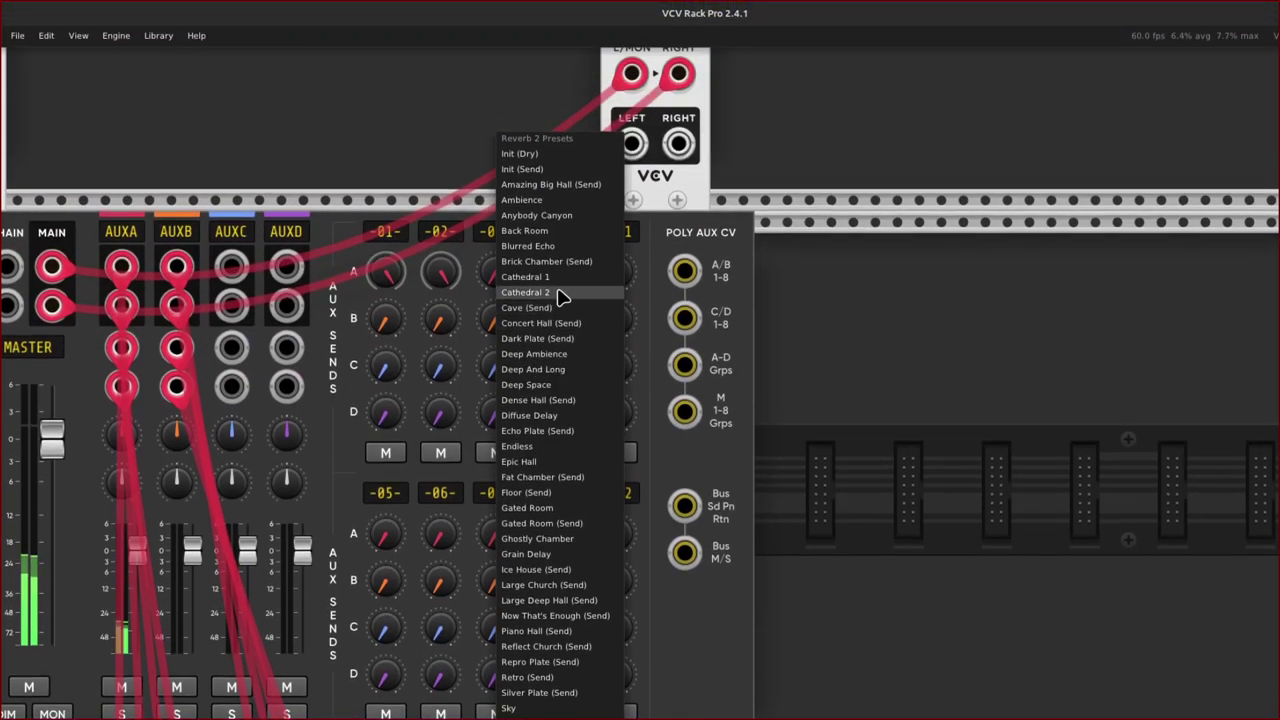
click(560, 297)
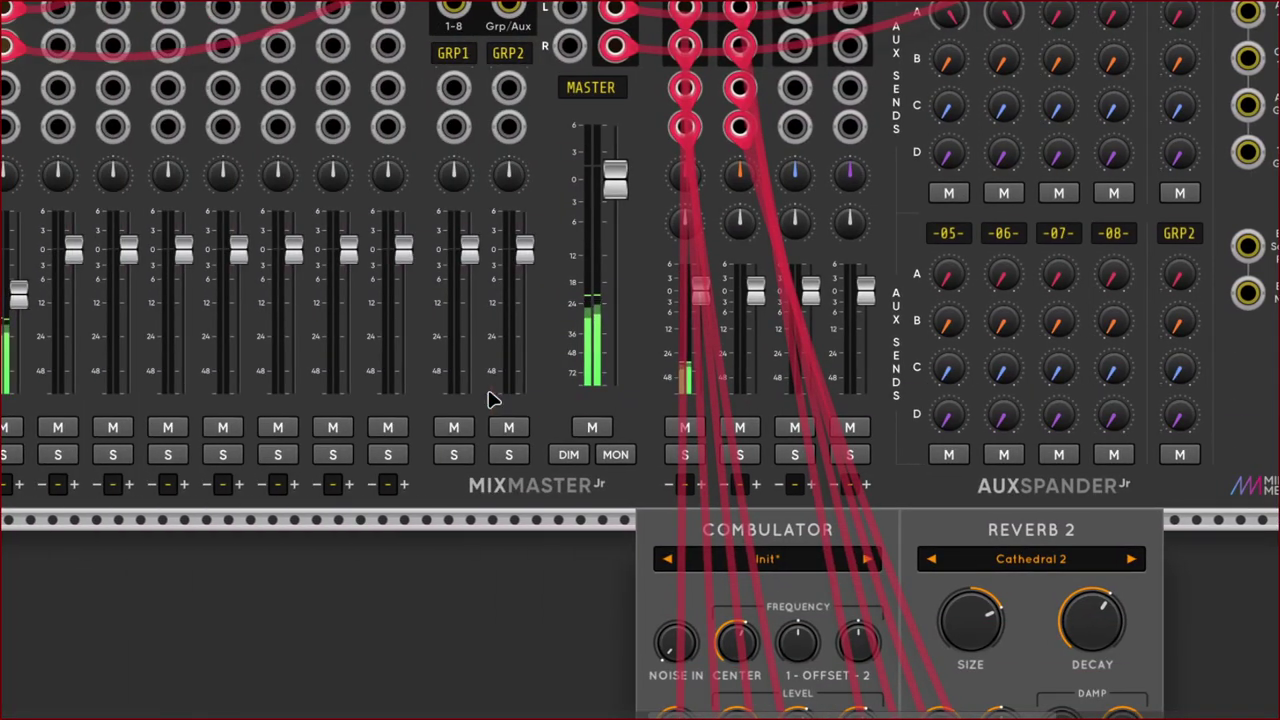
scroll(505, 392, right, 5)
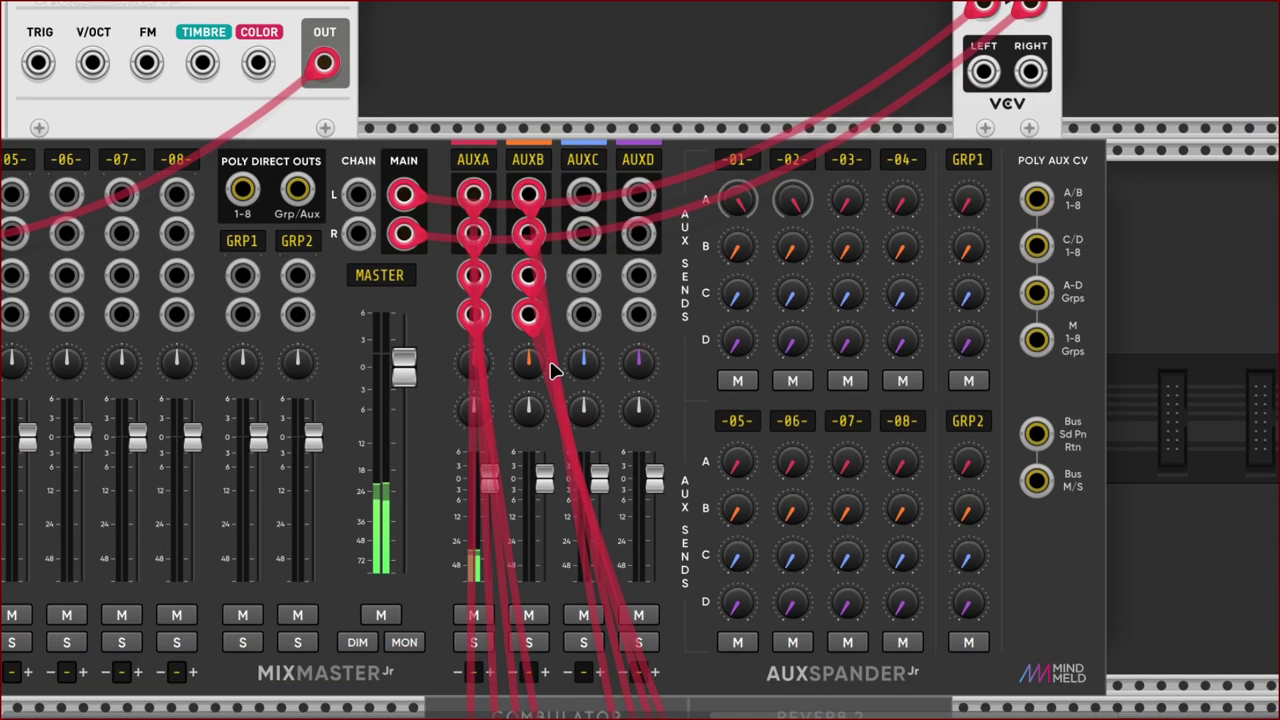
scroll(620, 680, down, 10)
scroll(643, 557, right, 3)
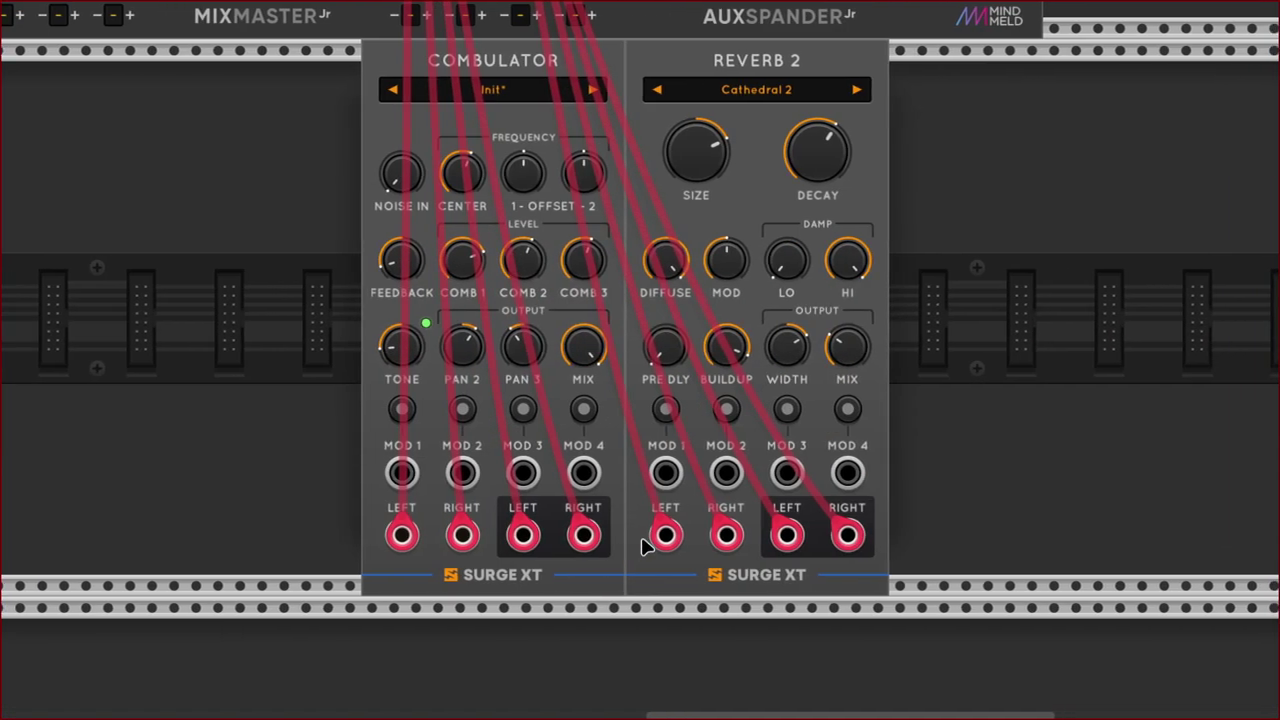
scroll(643, 545, right, 1)
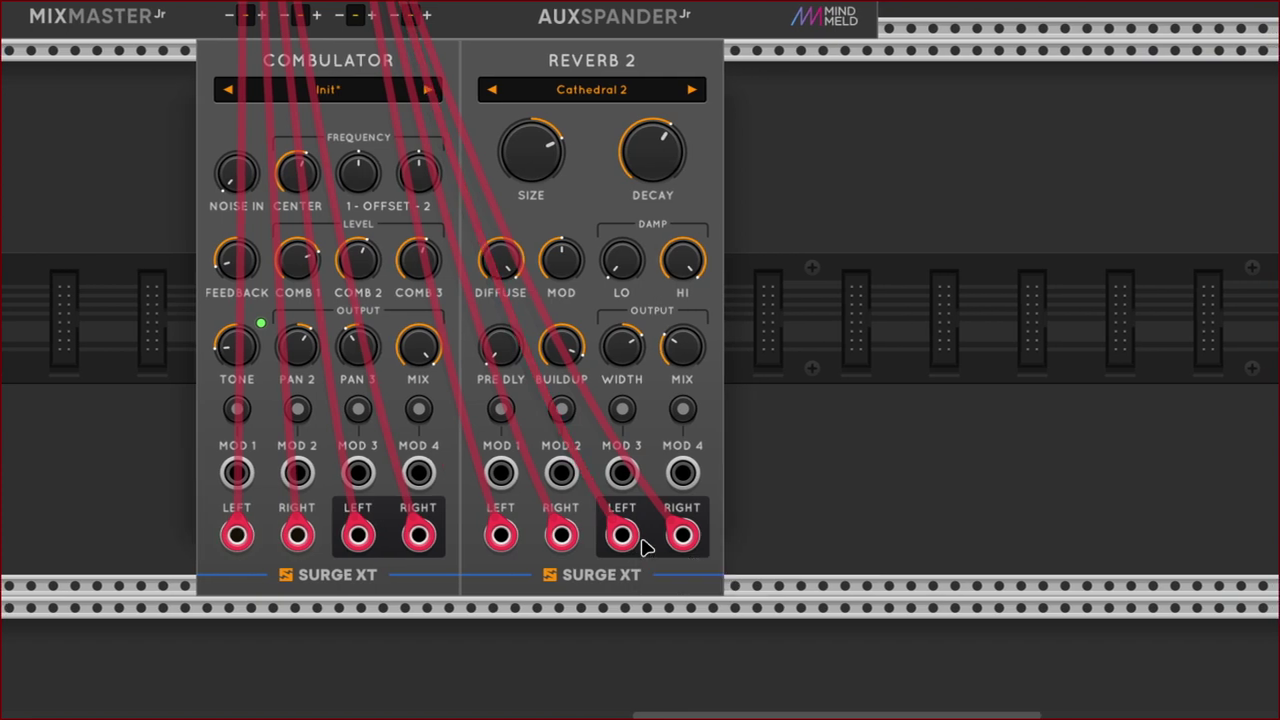
scroll(643, 540, right, 1)
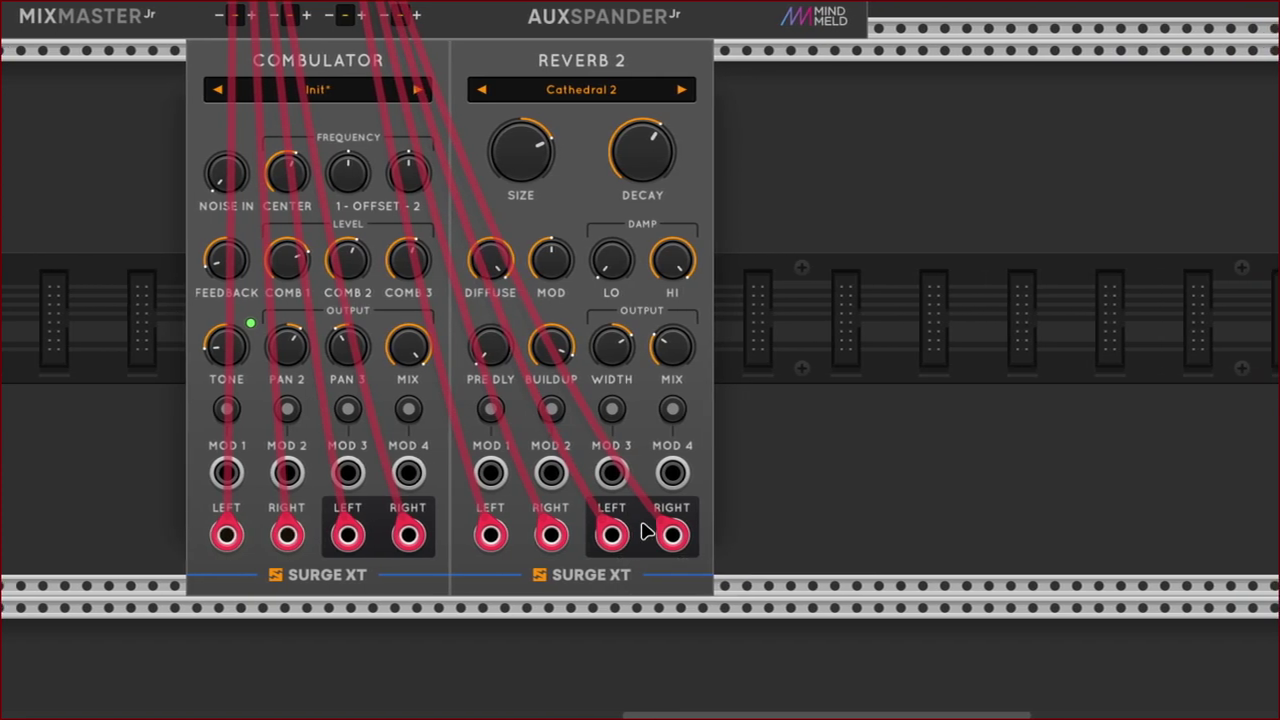
scroll(643, 520, up, 10)
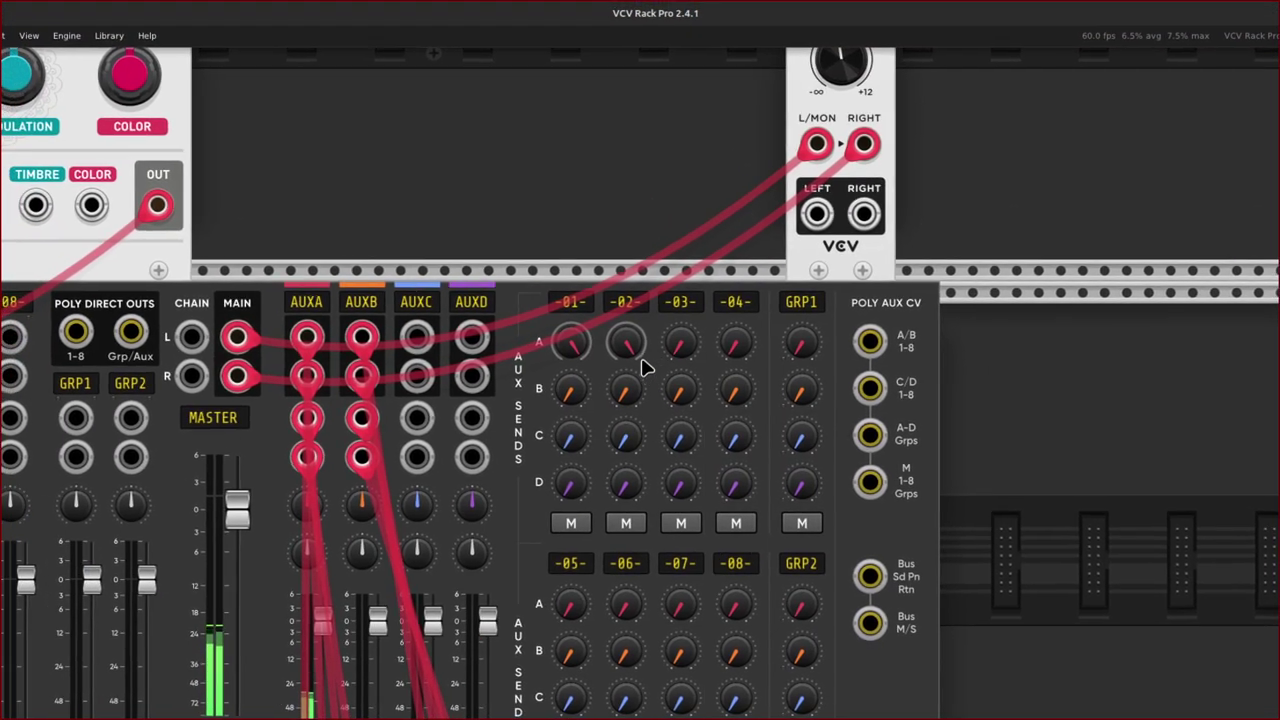
Raise track 2's AUXA send to about -10 dB and bring channel 01's AUXB send up from -inf.
drag(645, 368, 645, 340)
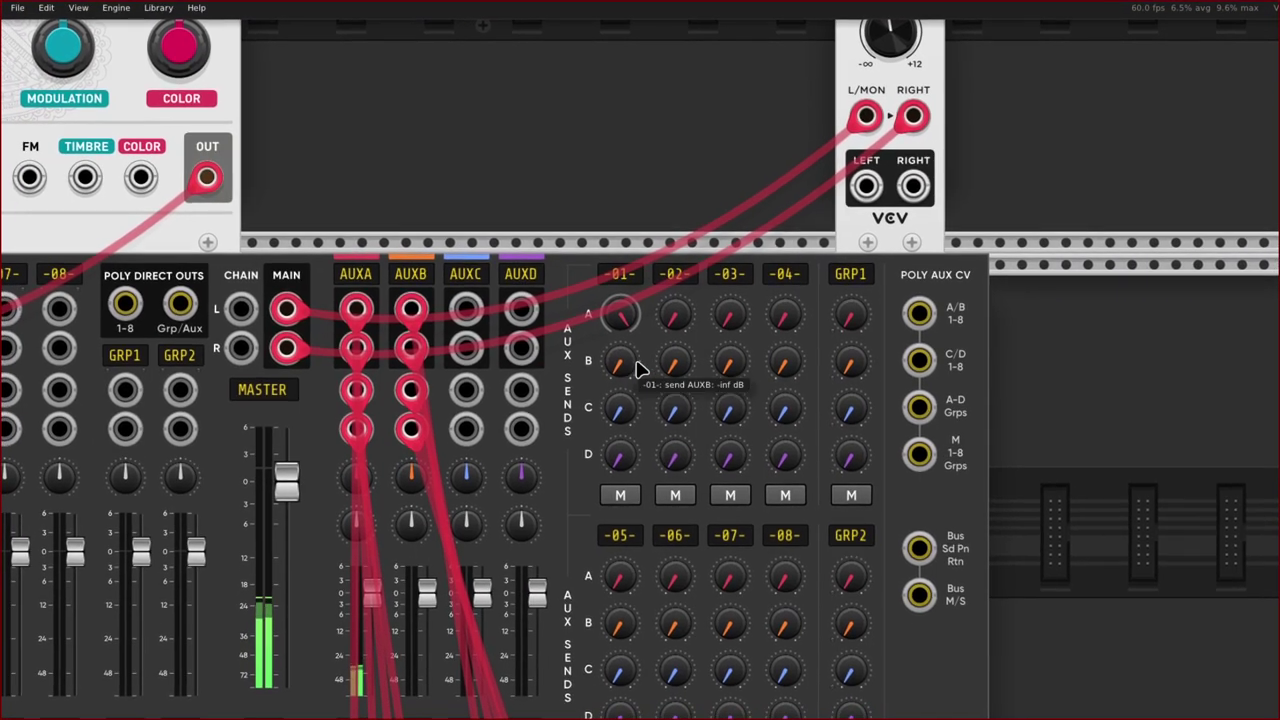
drag(628, 370, 628, 334)
scroll(633, 370, left, 10)
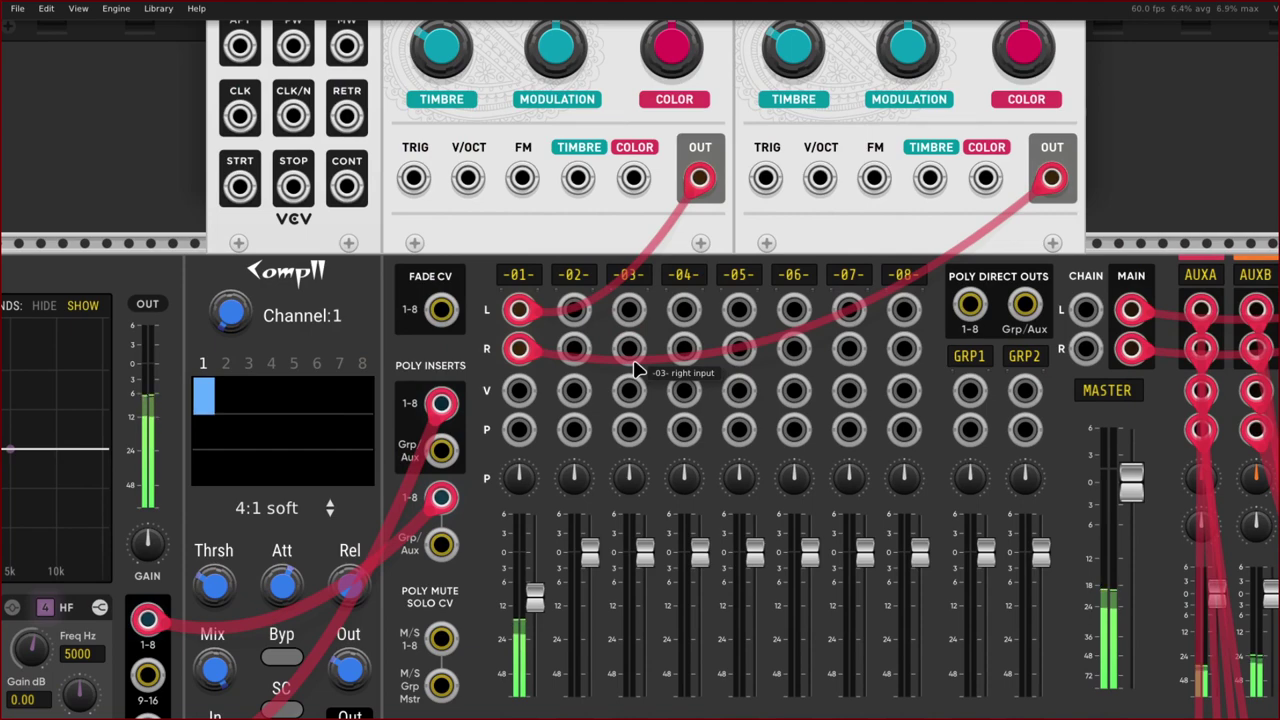
scroll(633, 370, left, 3)
Widen Reverb 2's stereo width from 10 dB to 24 dB.
scroll(633, 370, down, 3)
scroll(633, 370, right, 11)
scroll(633, 370, down, 5)
scroll(643, 369, right, 2)
scroll(651, 366, left, 1)
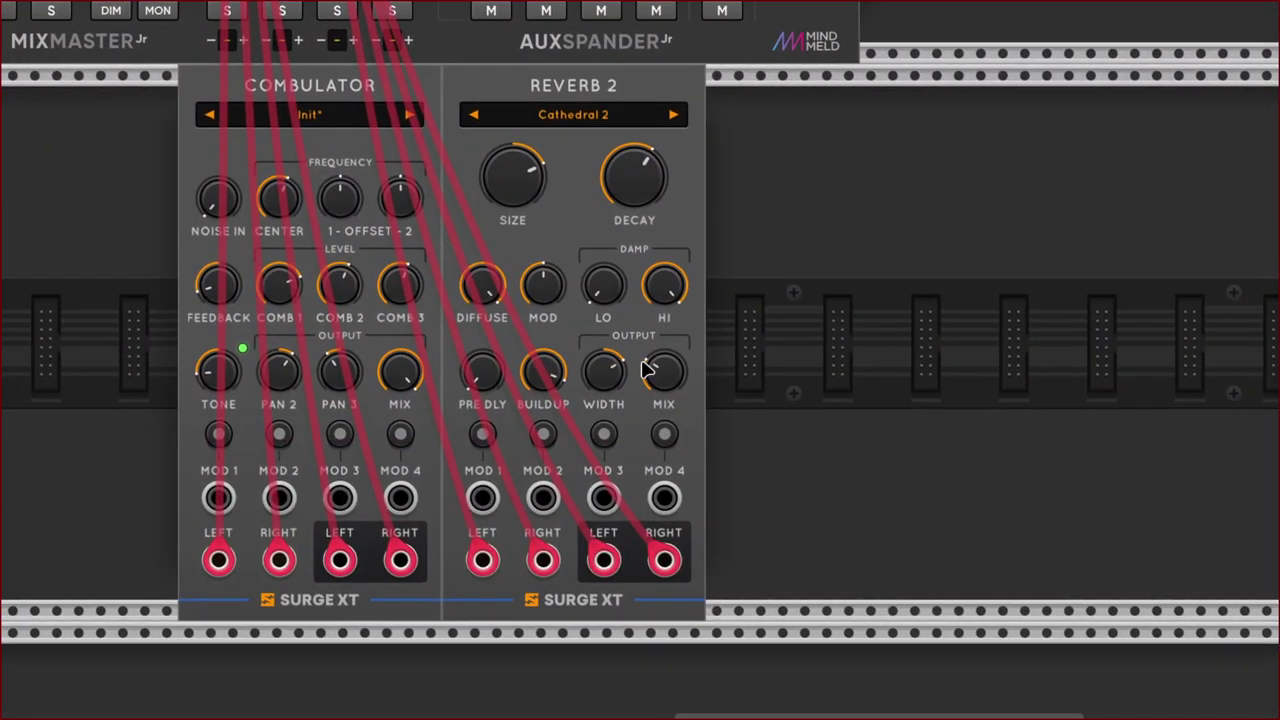
scroll(645, 370, left, 3)
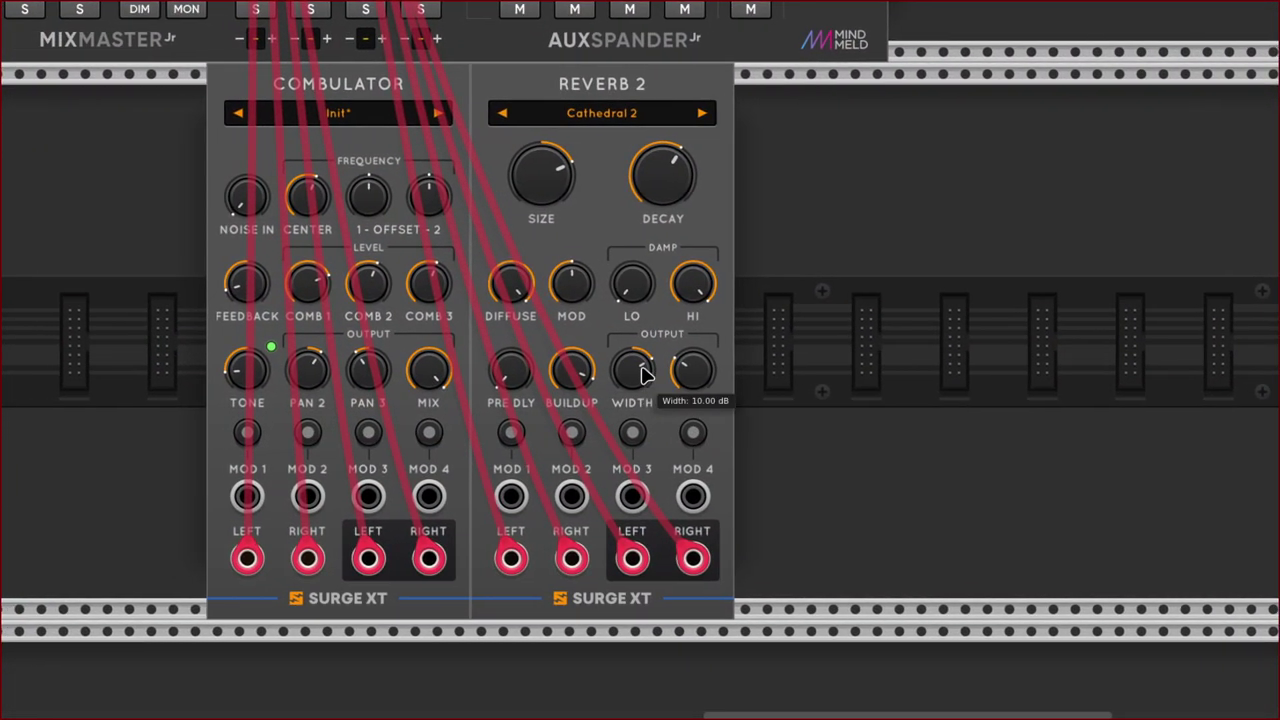
scroll(645, 371, up, 2)
scroll(645, 371, right, 2)
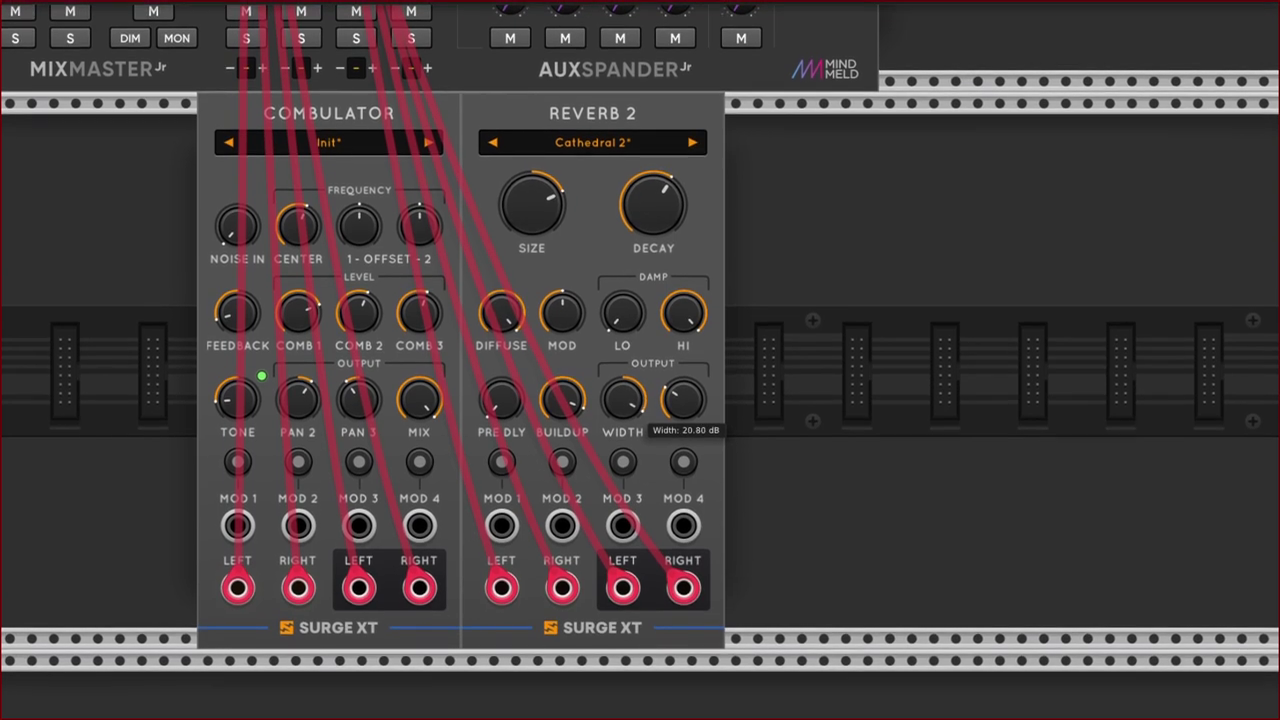
drag(645, 371, 645, 340)
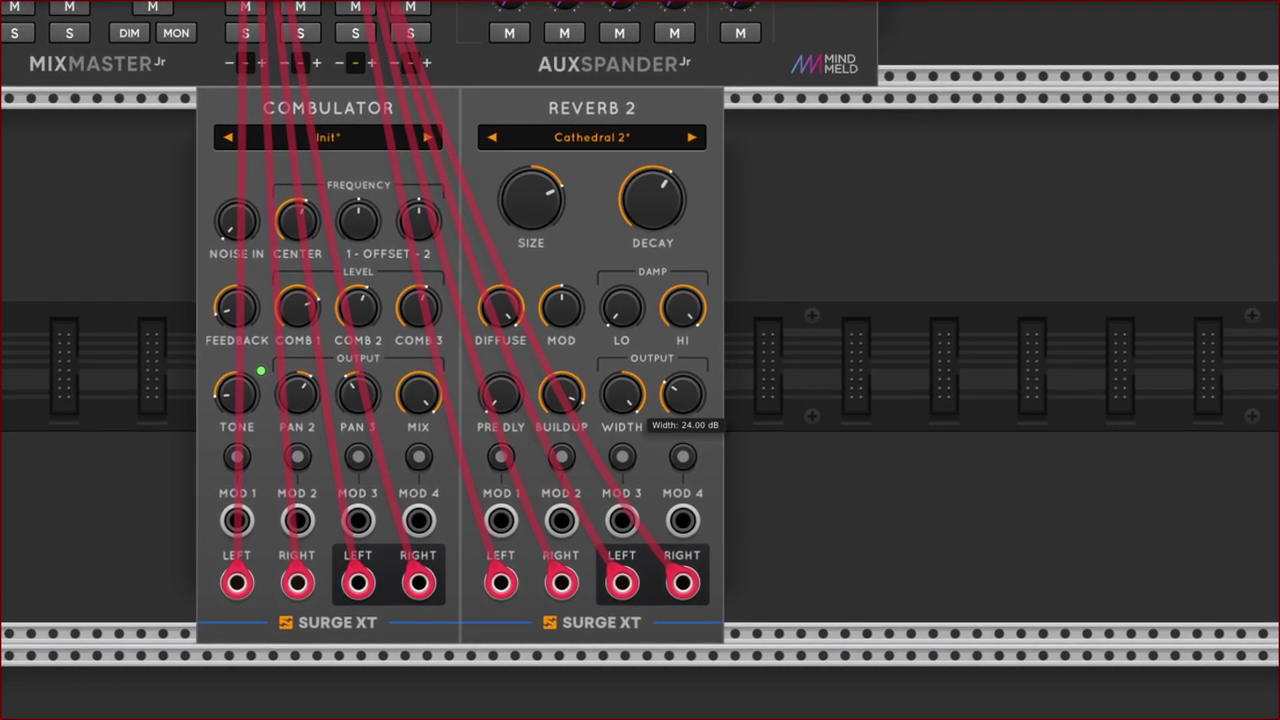
Nudge MixMaster Jr's channel 01 fader to about -9.4 dB.
scroll(645, 375, up, 15)
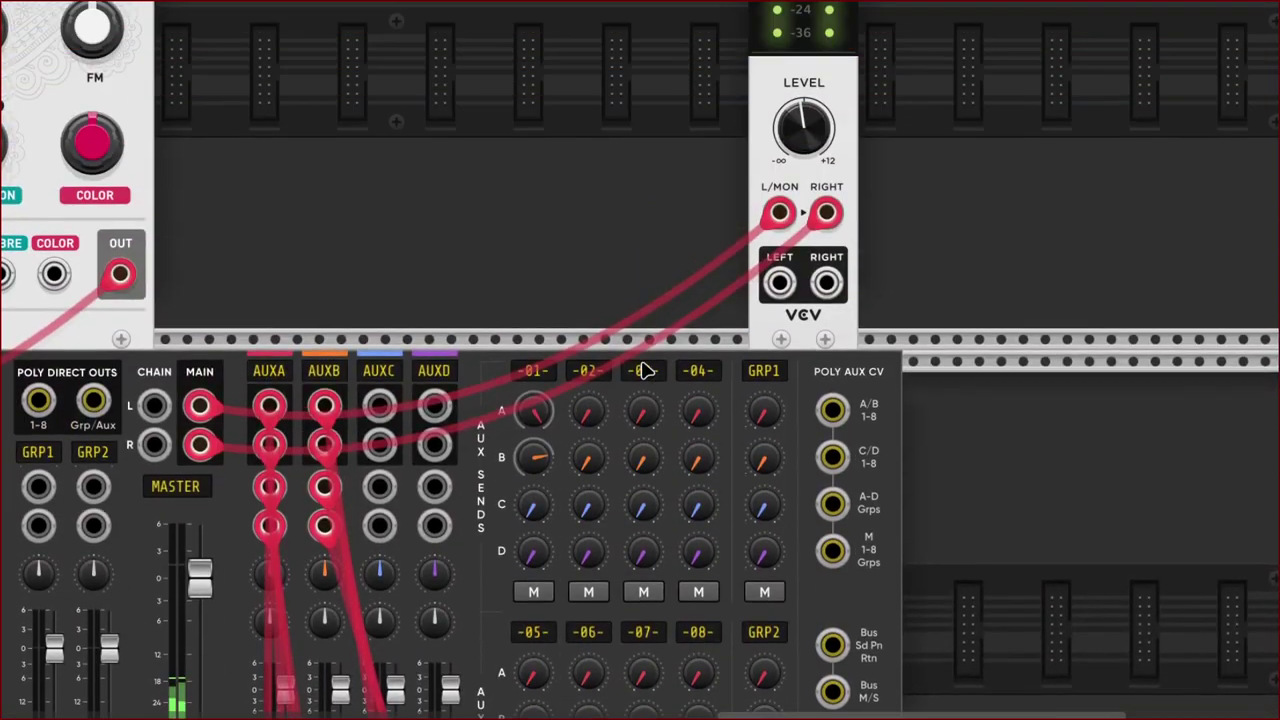
scroll(645, 390, left, 2)
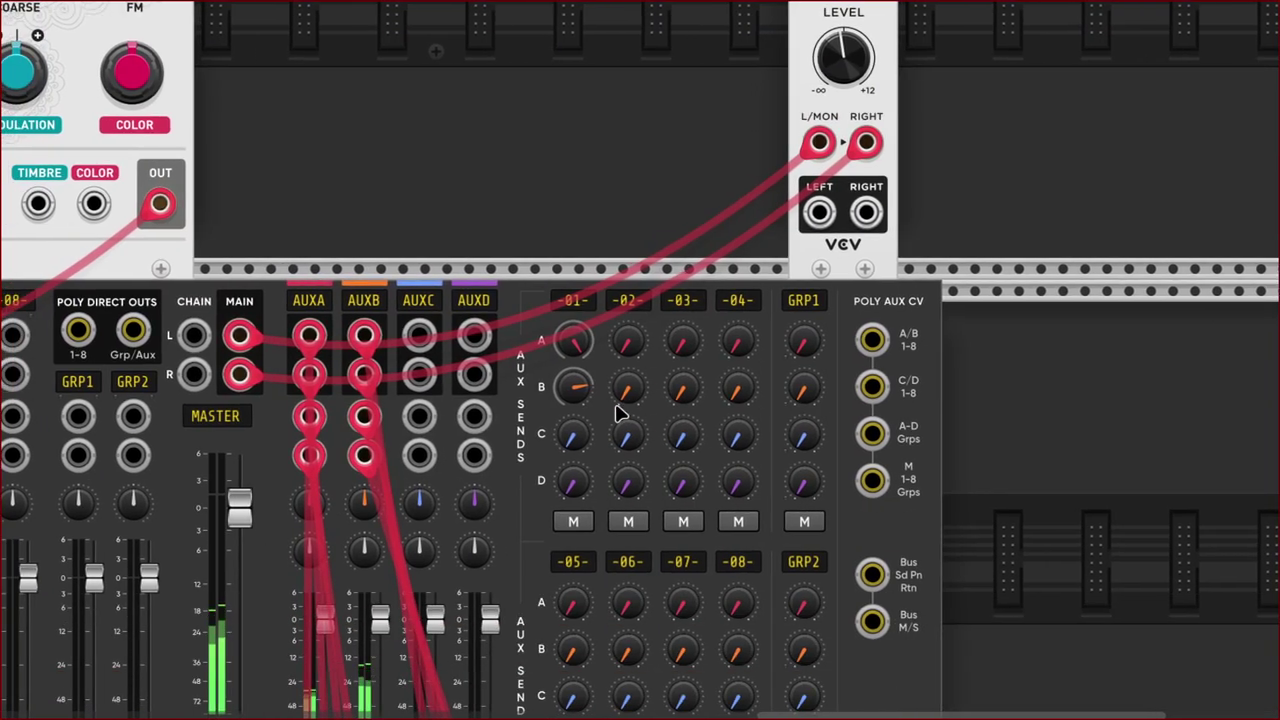
mouse_move(572, 390)
scroll(572, 390, up, 2)
scroll(572, 390, right, 4)
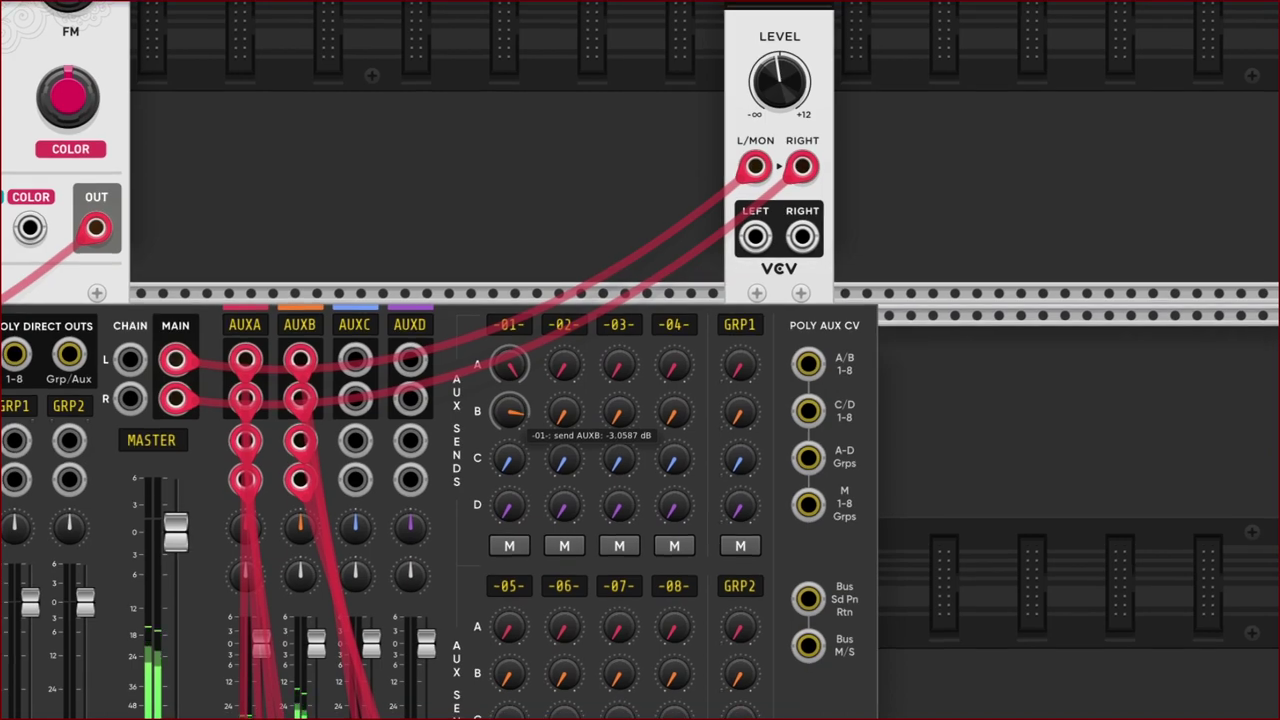
scroll(530, 440, left, 15)
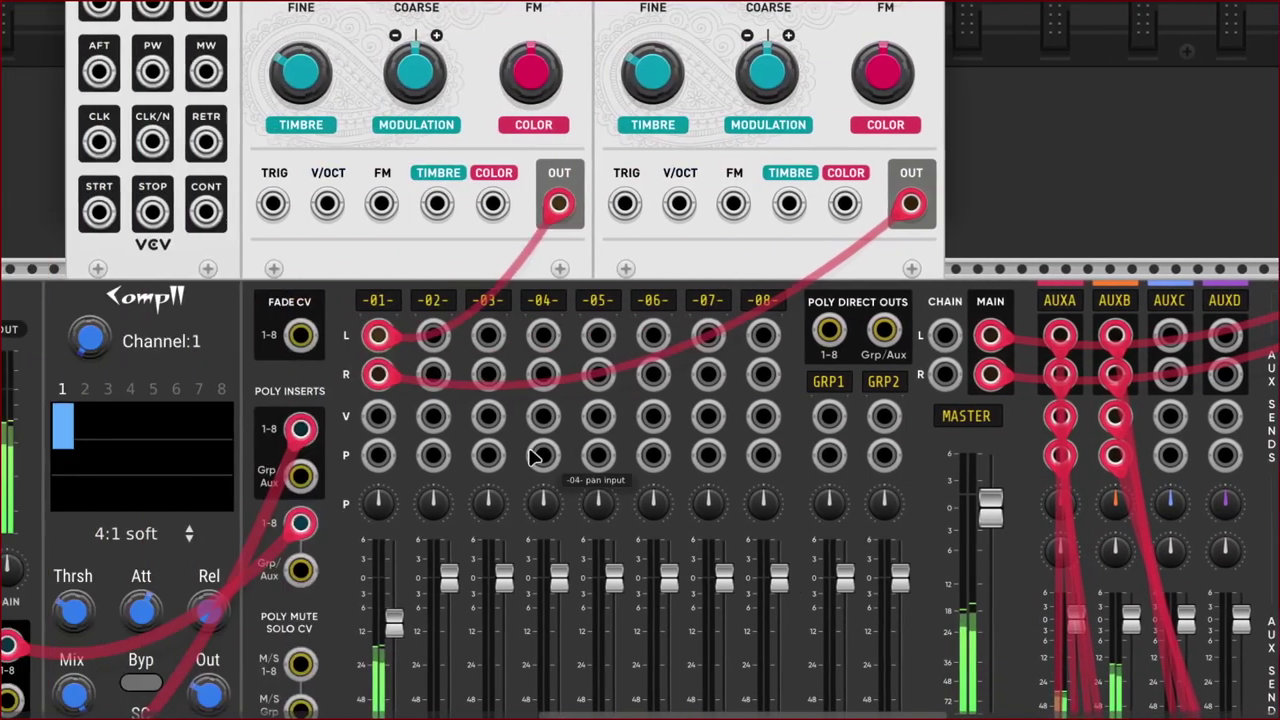
scroll(548, 458, down, 5)
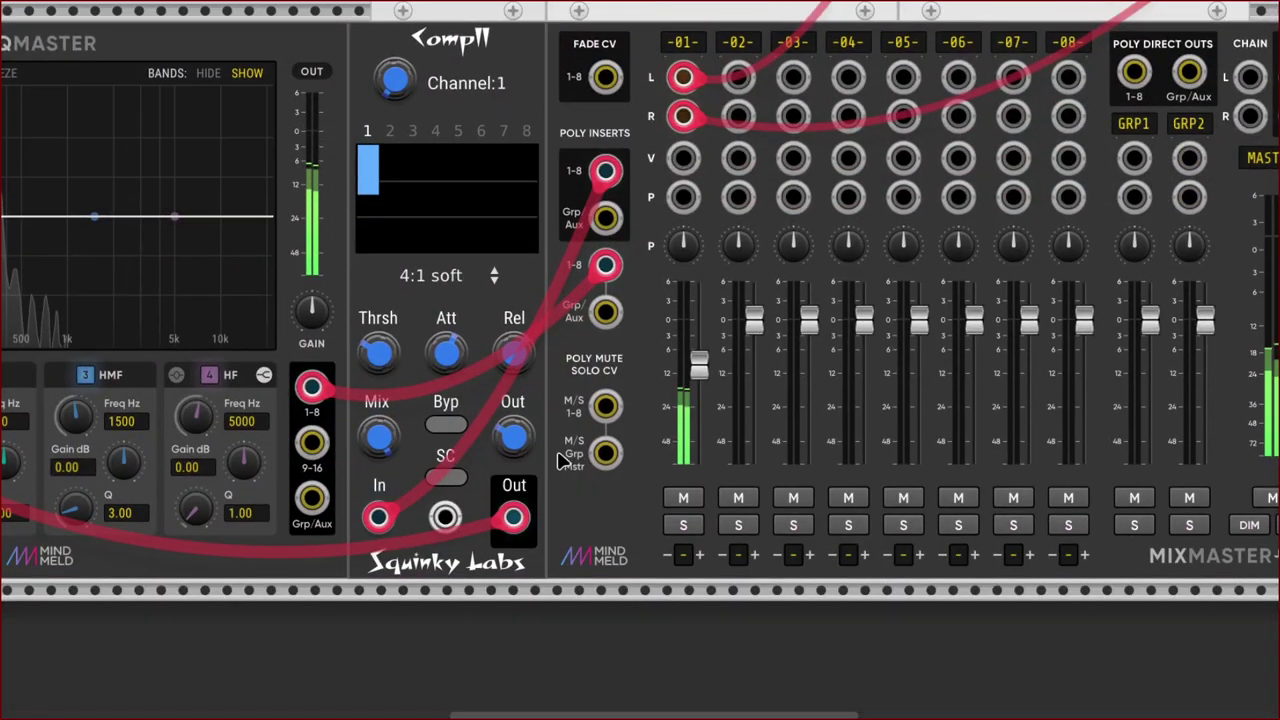
scroll(643, 410, right, 1)
mouse_move(643, 410)
scroll(643, 405, right, 1)
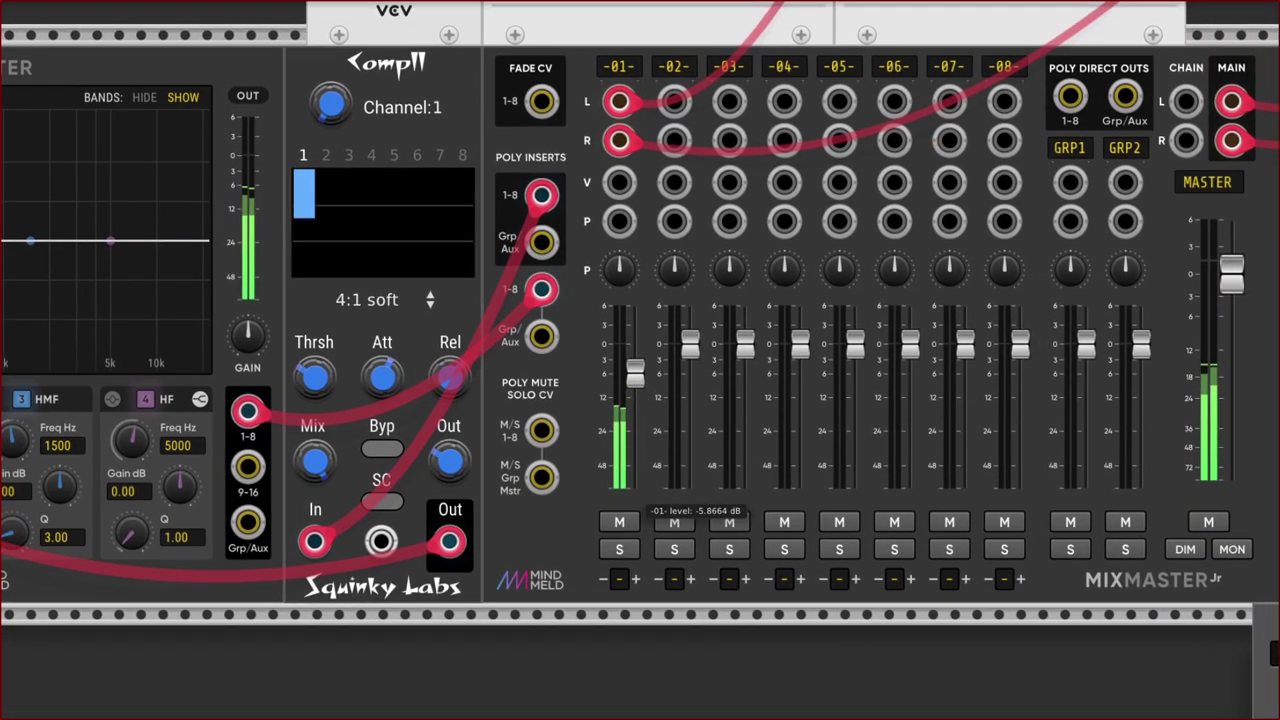
mouse_move(641, 377)
mouse_down()
mouse_move(641, 355)
mouse_move(635, 384)
mouse_up()
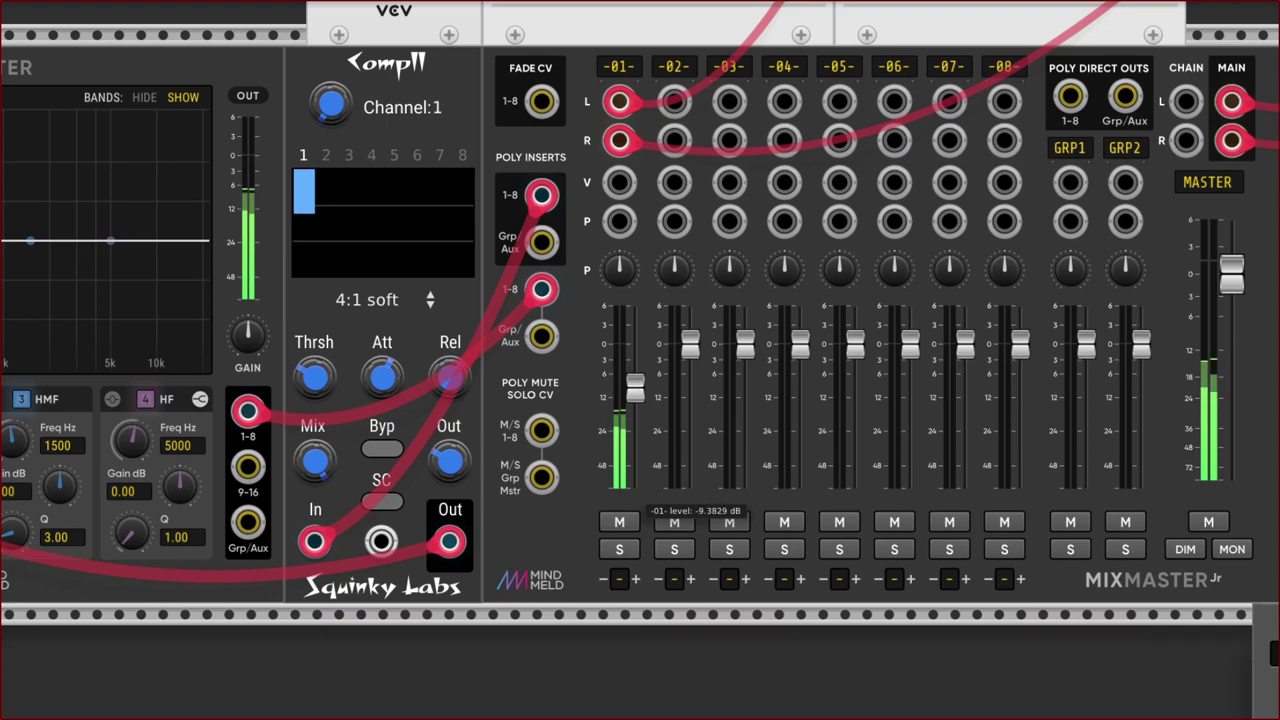
scroll(640, 365, up, 10)
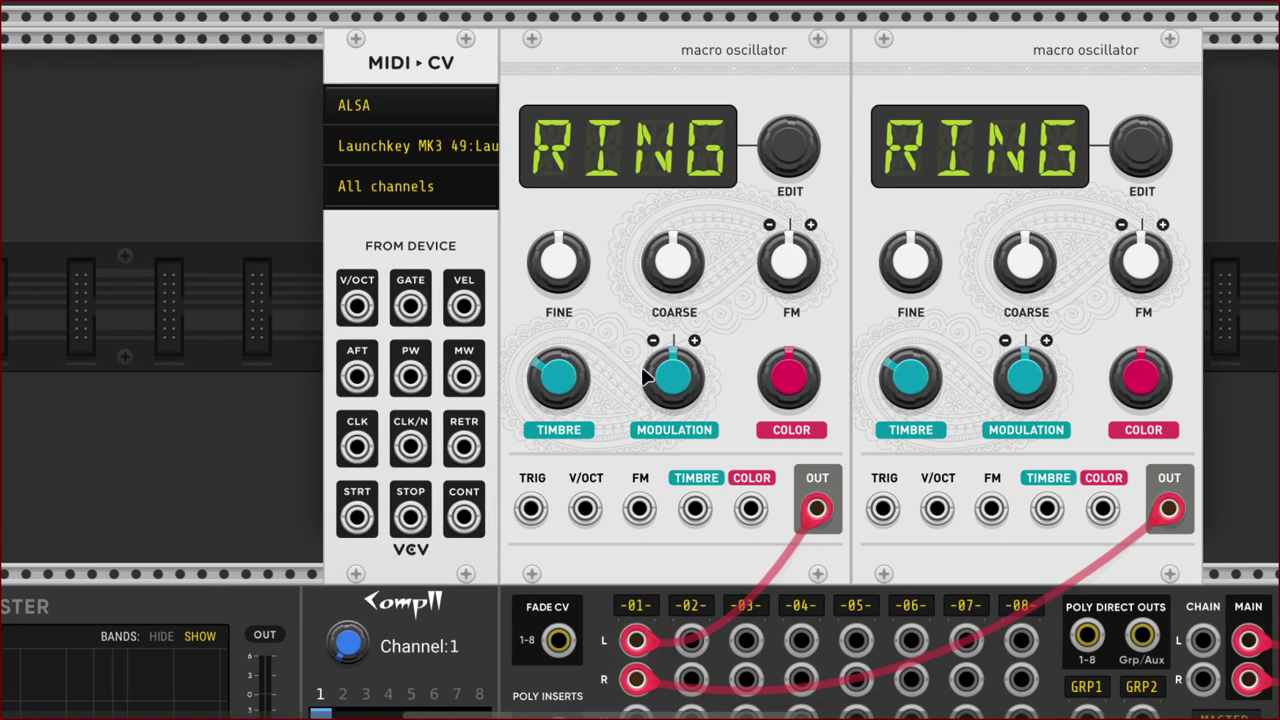
Run an orange cable from MIDI-CV's V/OCT output to oscillator 1's V/OCT input.
scroll(645, 376, right, 4)
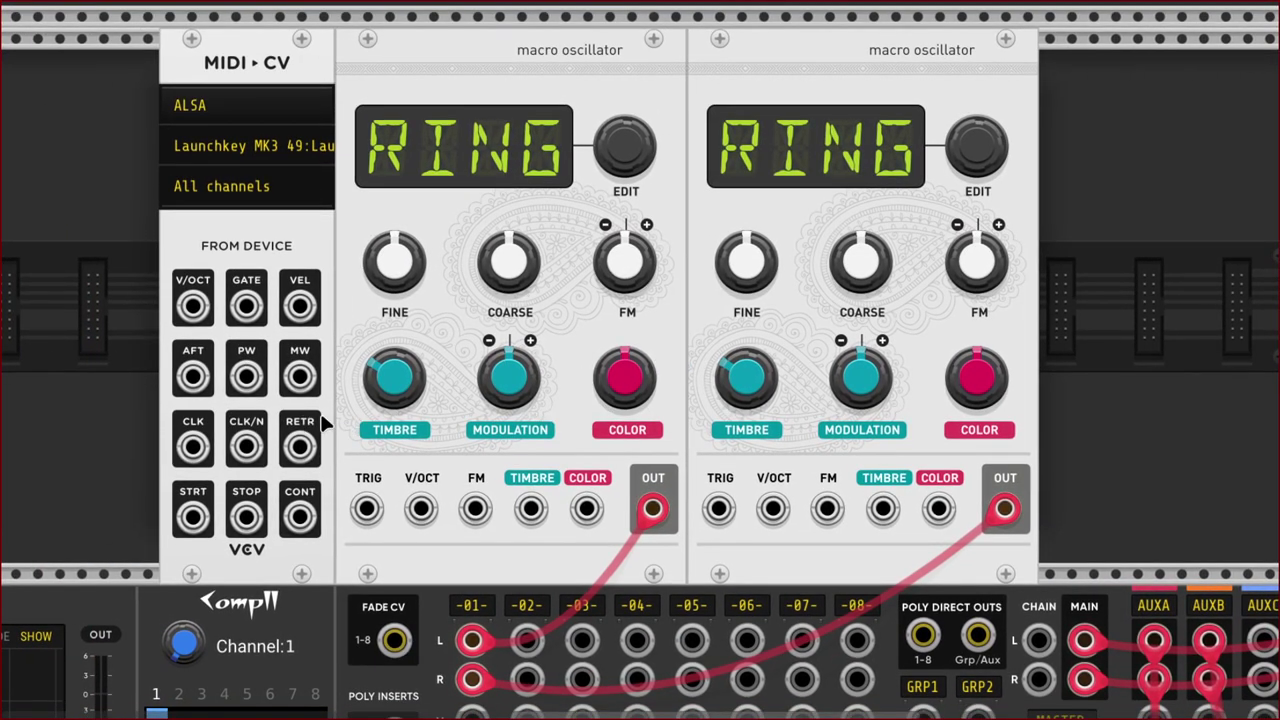
scroll(645, 450, right, 1)
scroll(625, 437, left, 2)
scroll(163, 366, up, 1)
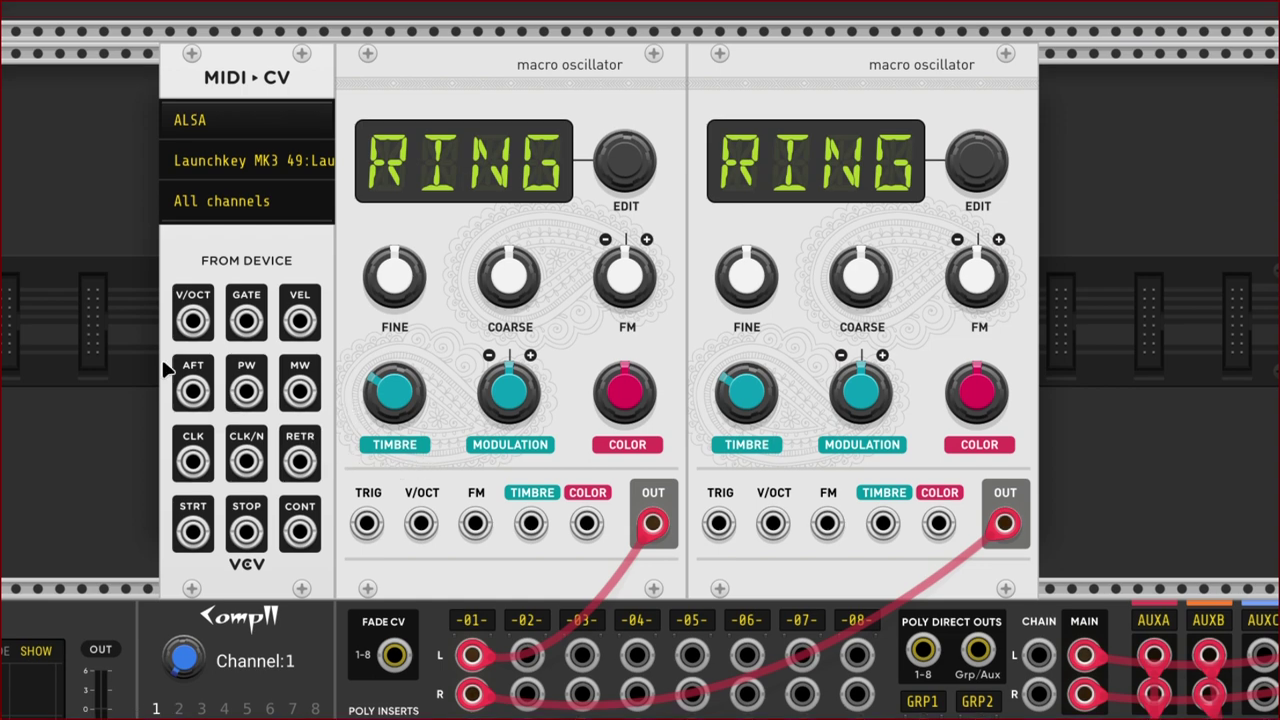
scroll(157, 366, up, 3)
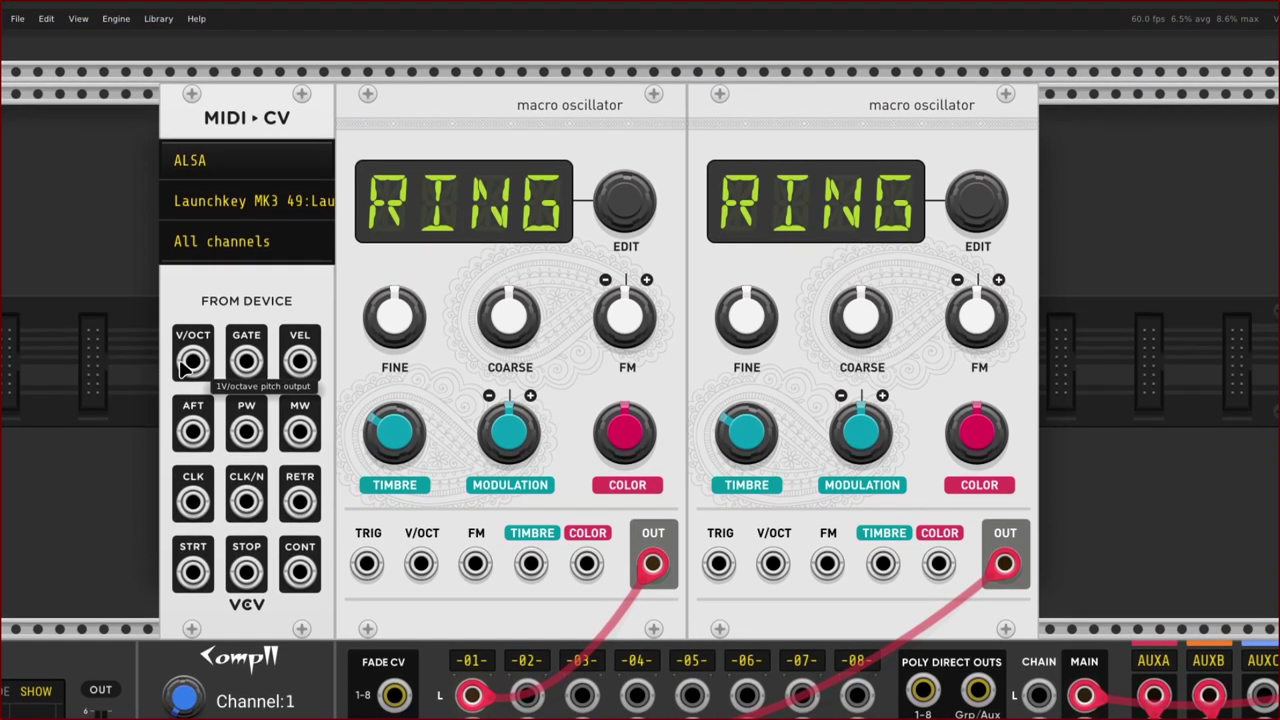
right_click(183, 368)
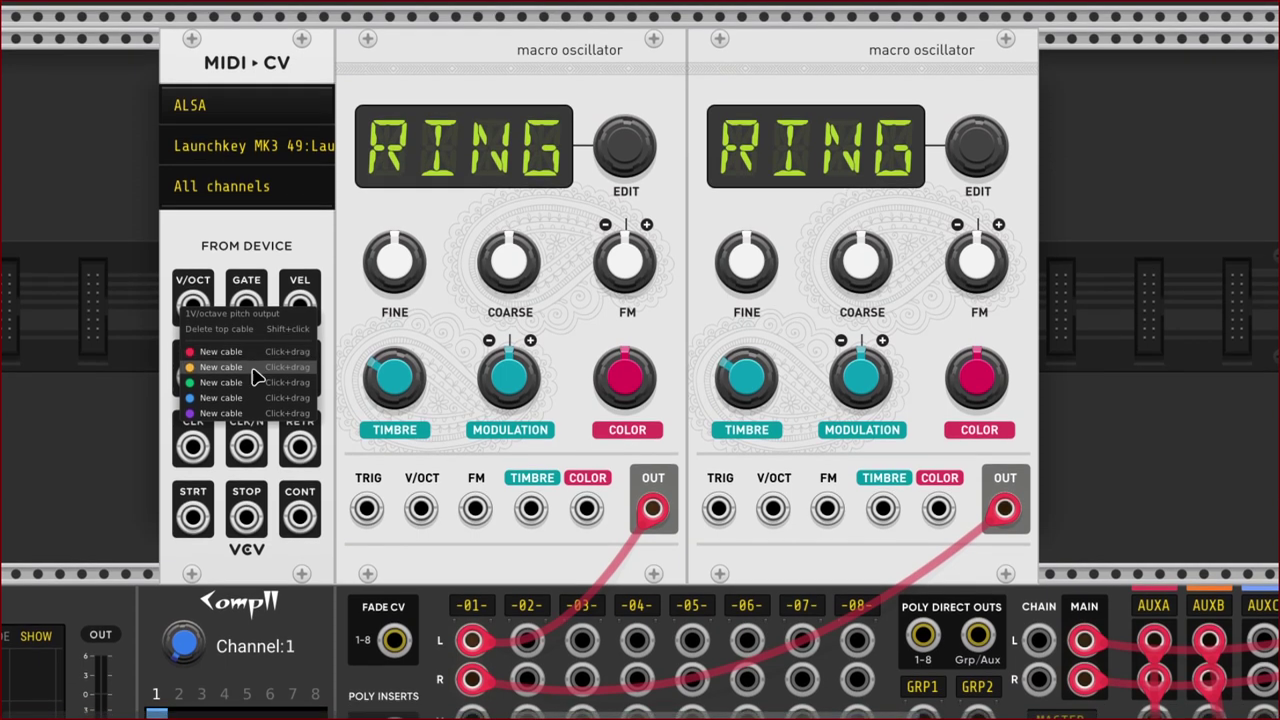
drag(258, 370, 424, 510)
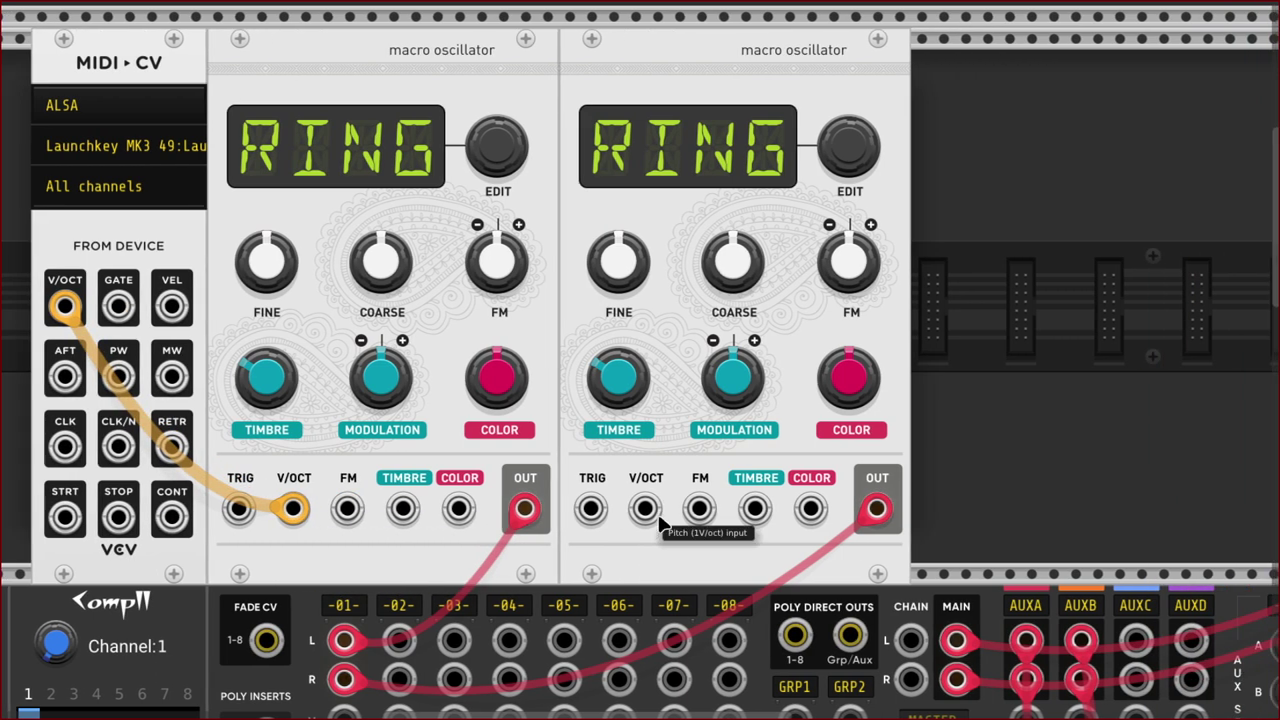
Connect oscillator 2's V/OCT input to MIDI-CV's V/OCT output with another orange cable.
right_click(647, 512)
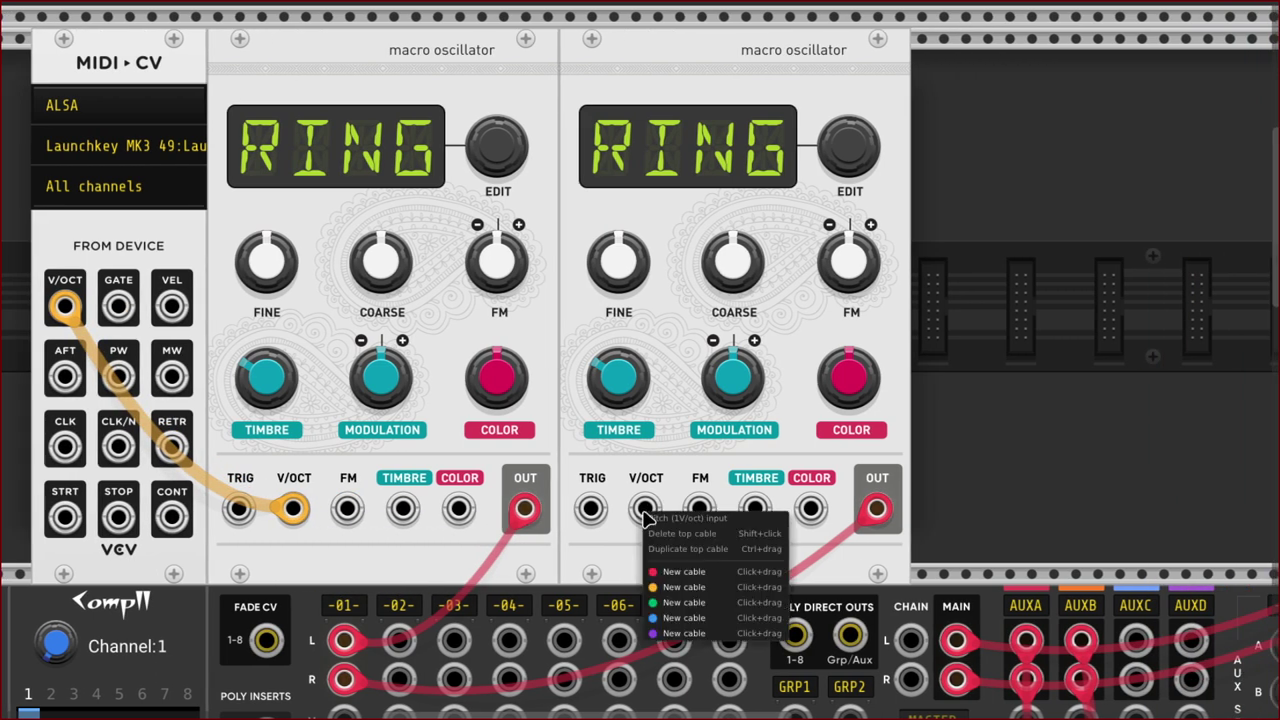
click(670, 588)
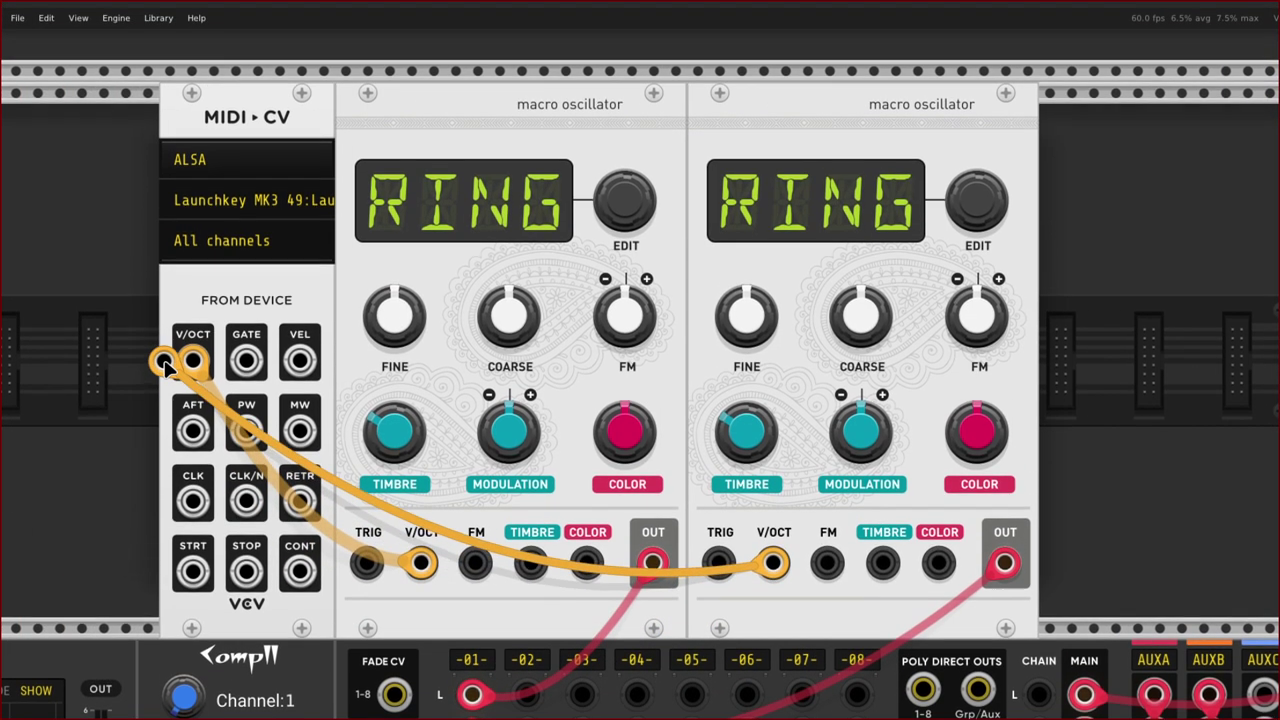
click(193, 323)
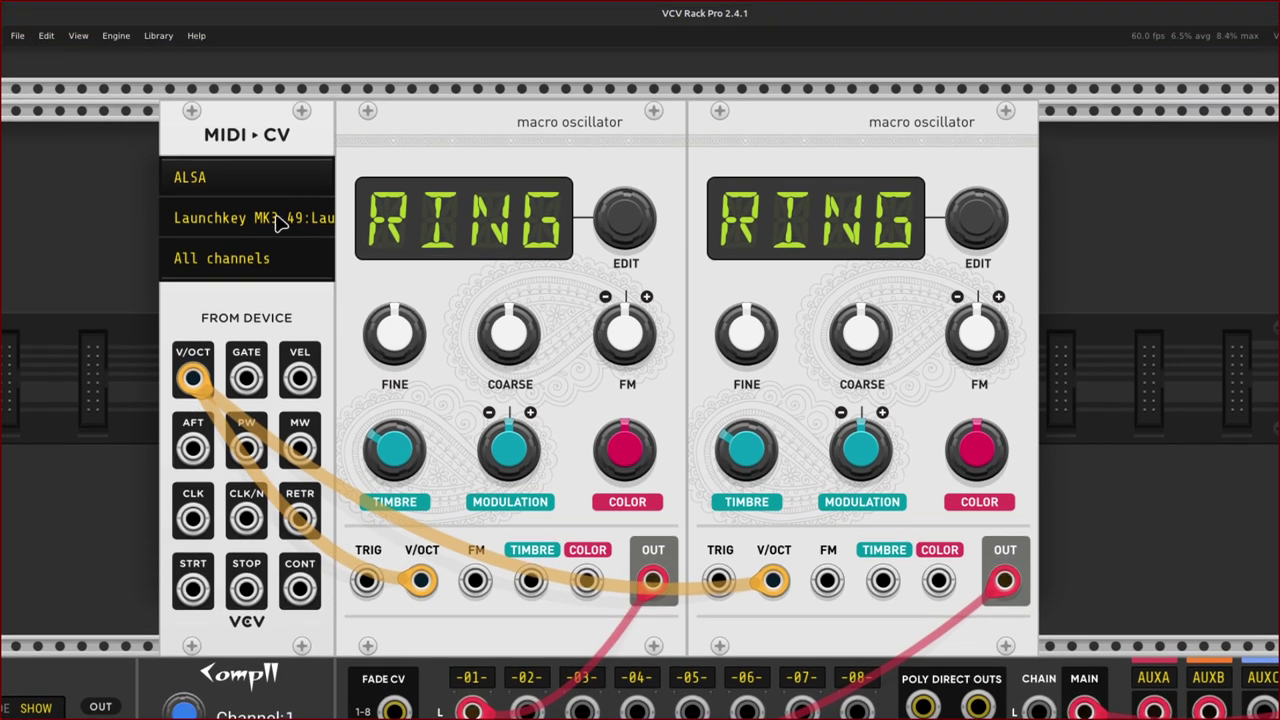
Select Launchkey MK3 as MIDI-CV's input device and set its polyphony to Monophonic.
click(279, 217)
click(283, 276)
right_click(283, 316)
mouse_move(352, 556)
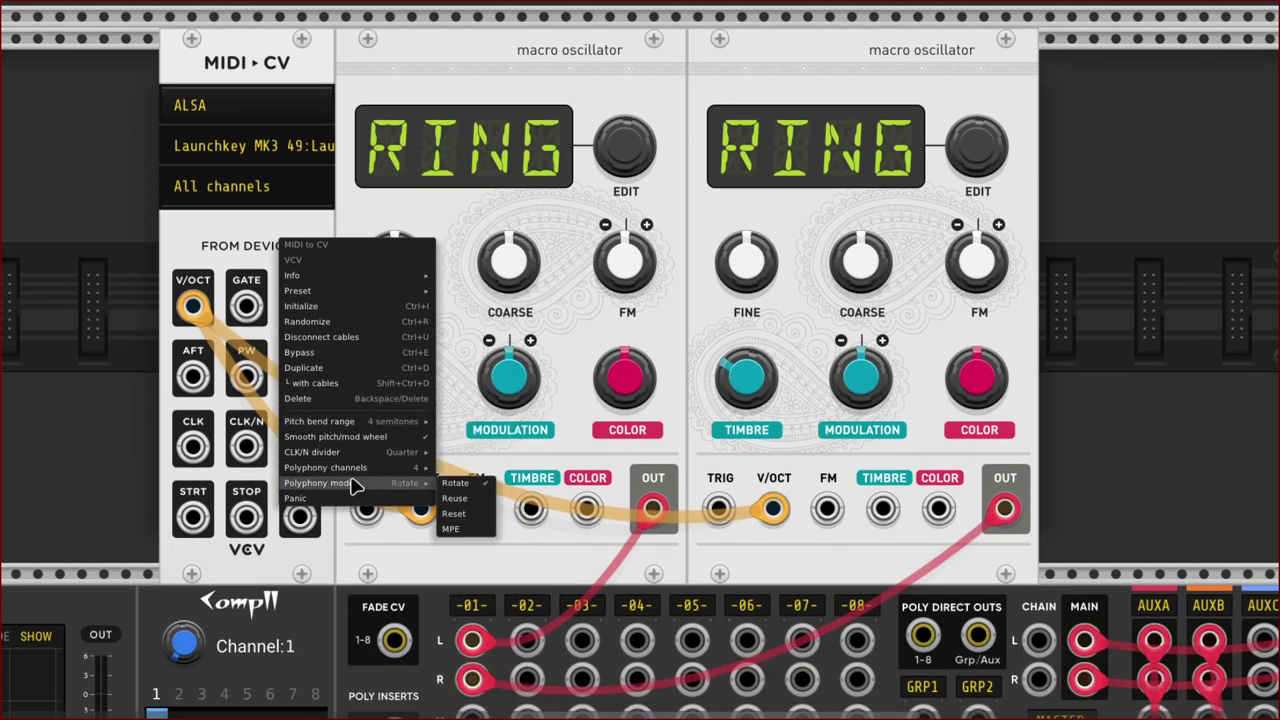
mouse_move(355, 472)
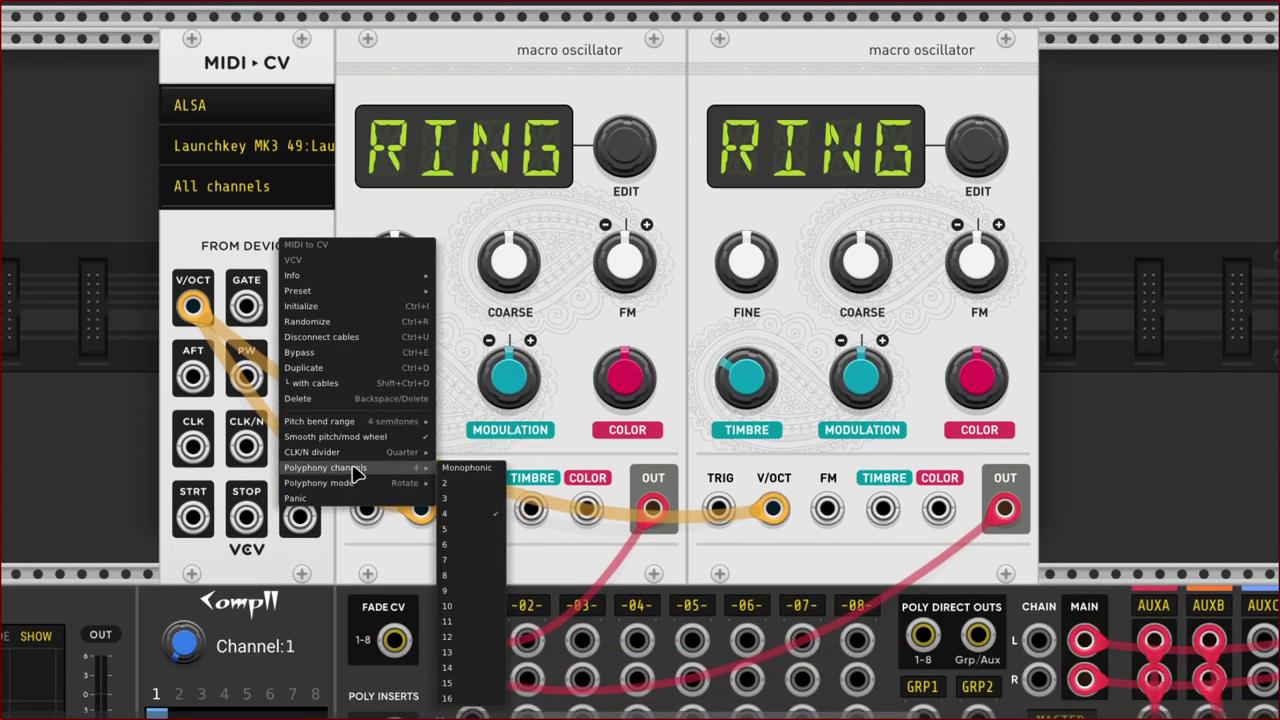
click(501, 471)
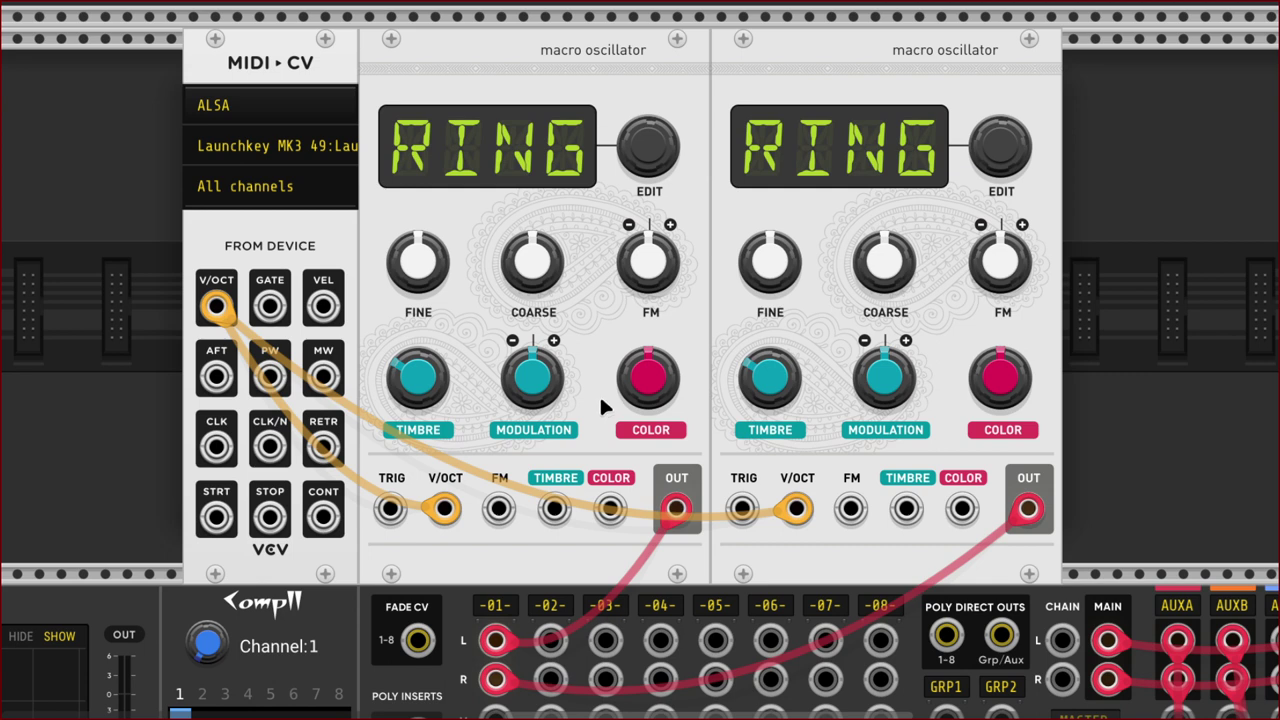
mouse_move(628, 405)
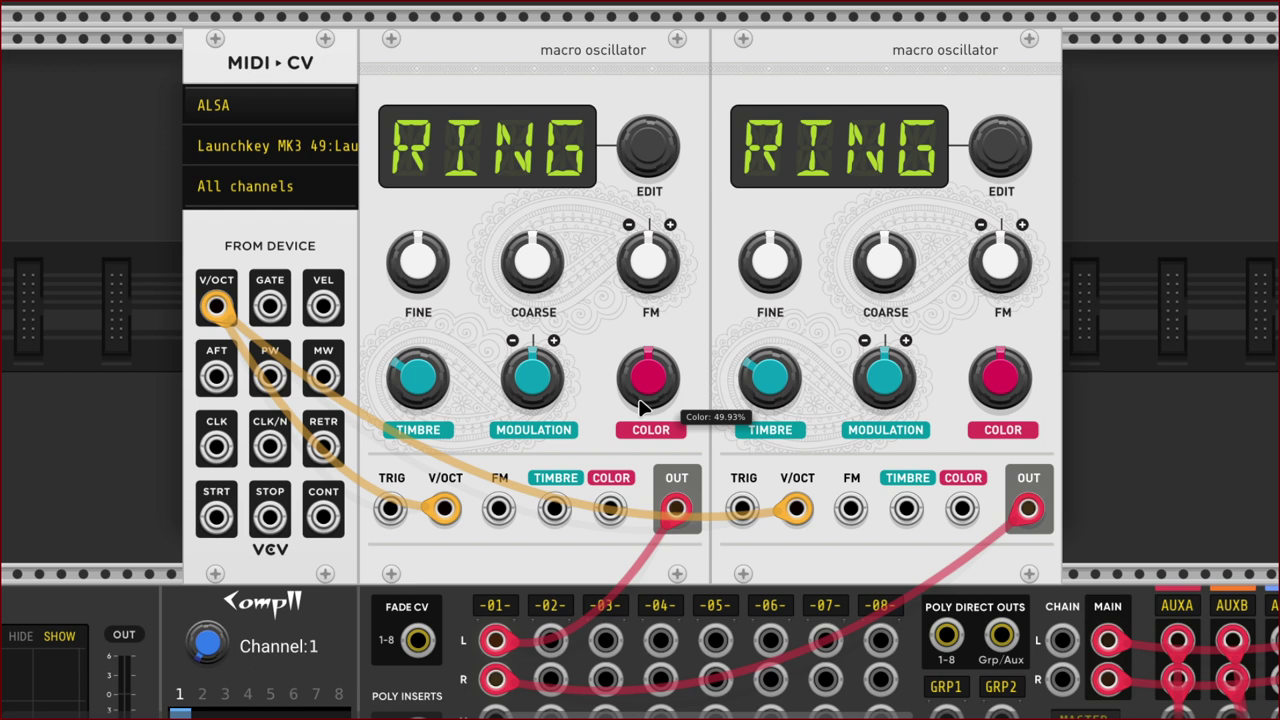
scroll(641, 405, right, 4)
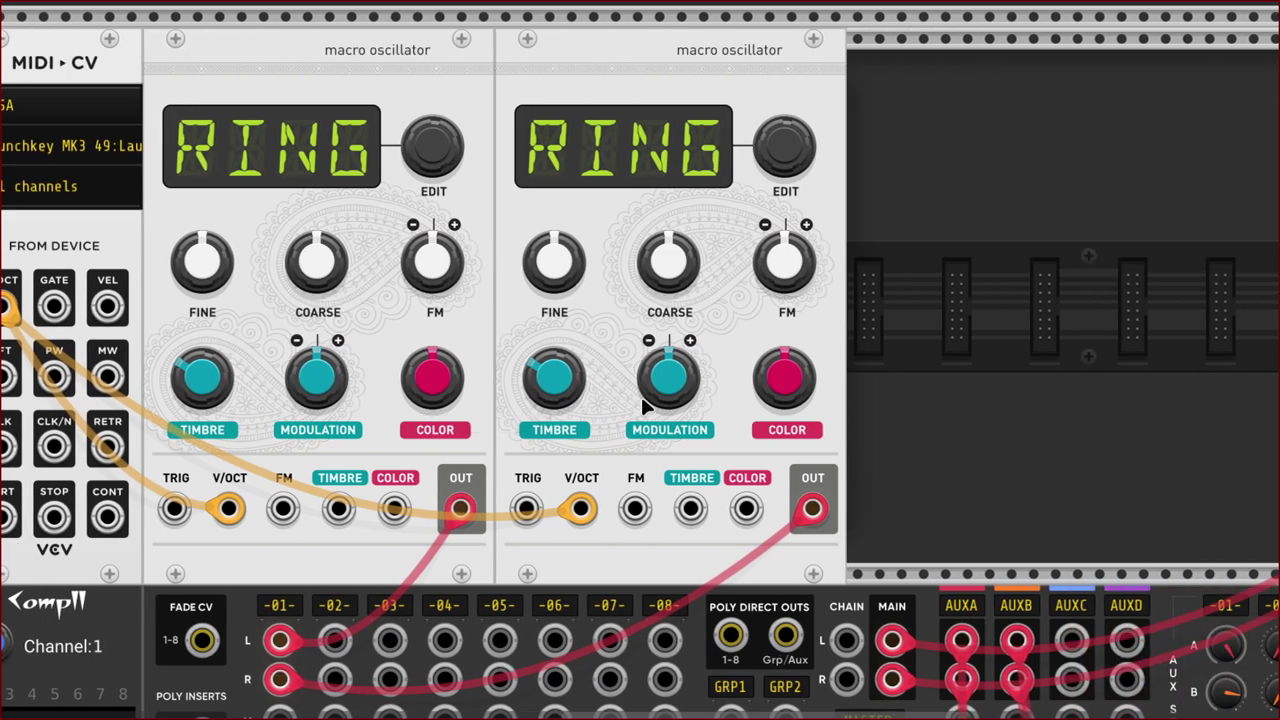
scroll(641, 396, down, 3)
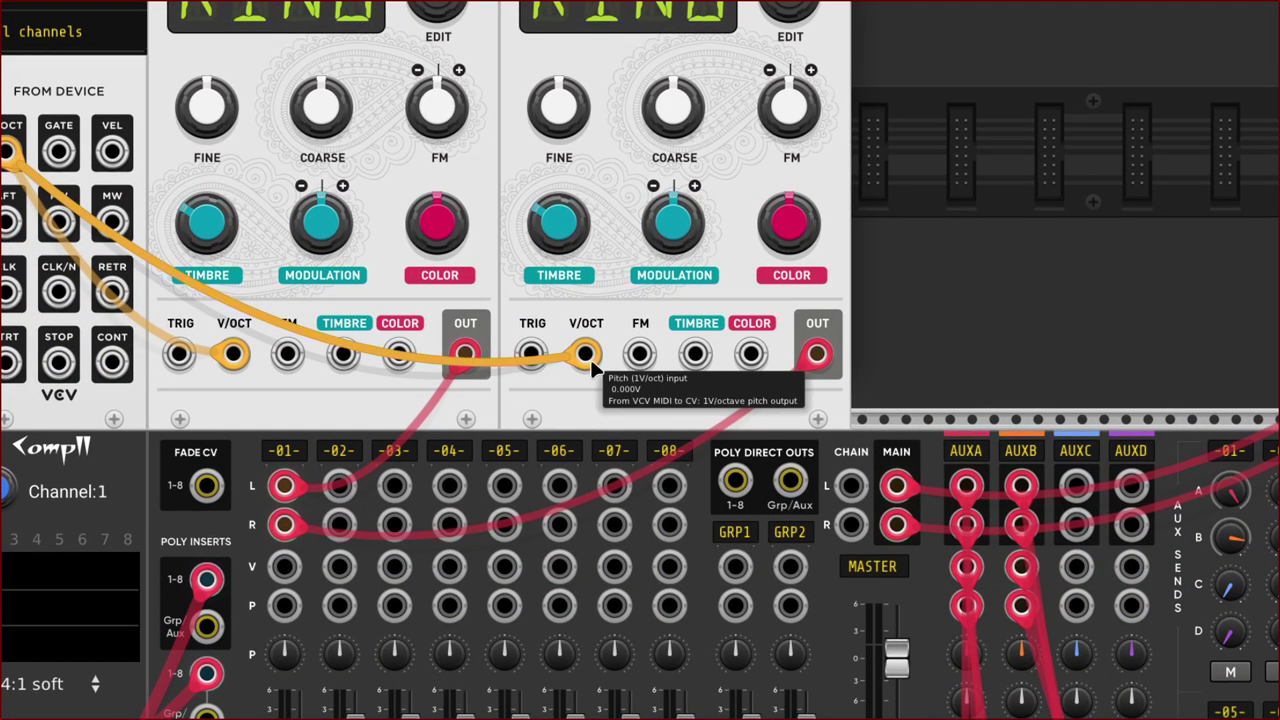
scroll(575, 368, right, 4)
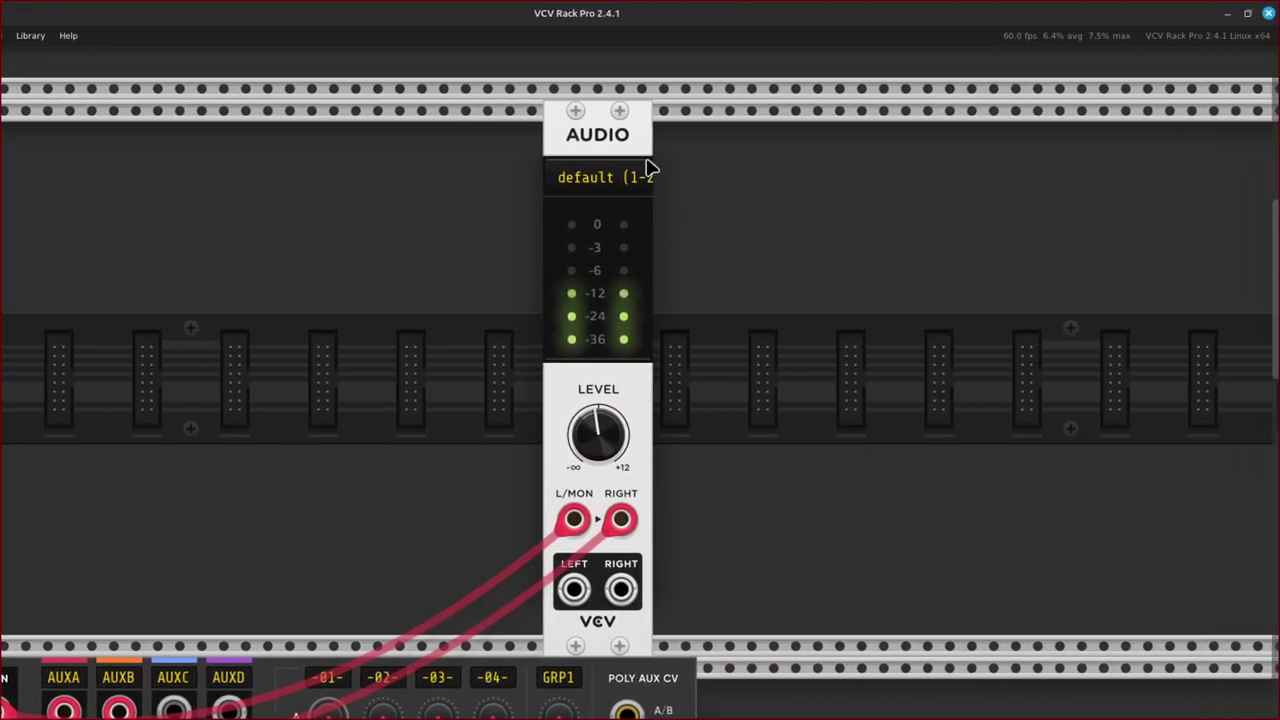
Select the two rightmost RING Macro Oscillator modules so both turn pink.
drag(630, 118, 797, 117)
scroll(808, 162, down, 3)
scroll(808, 162, down, 4)
drag(808, 162, 765, 362)
scroll(765, 362, left, 15)
scroll(737, 291, up, 7)
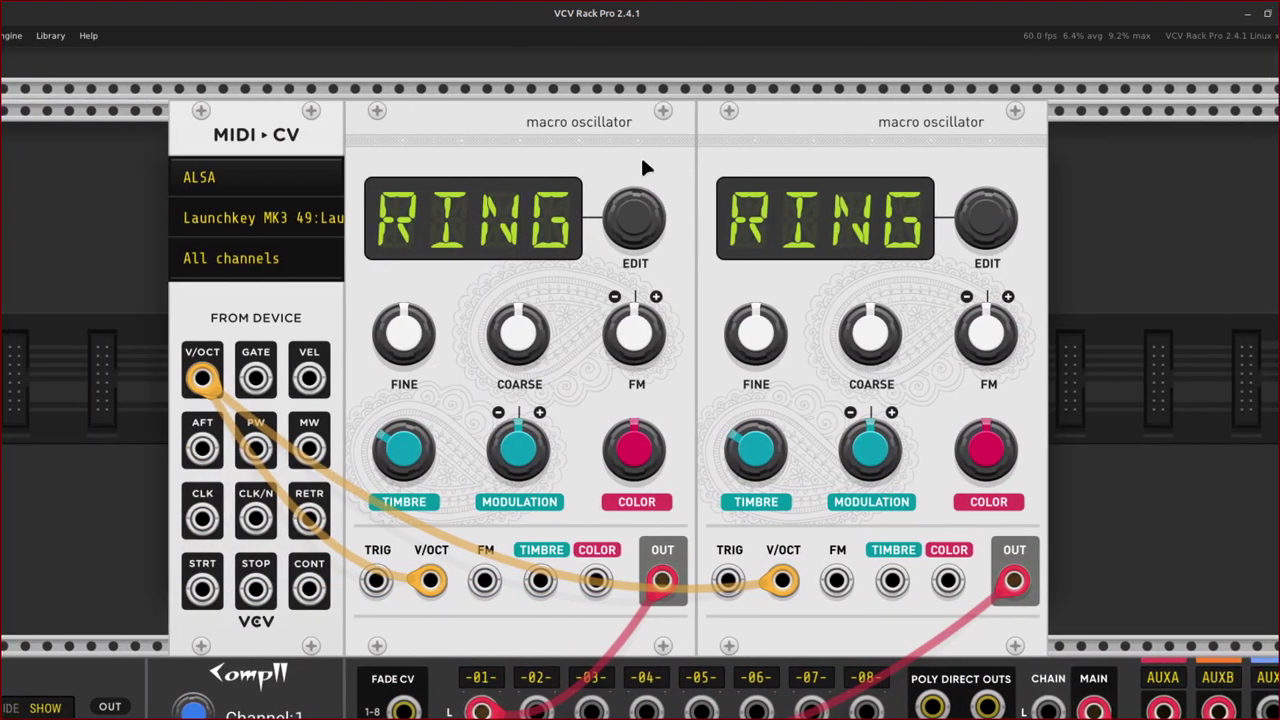
shift+click(640, 157)
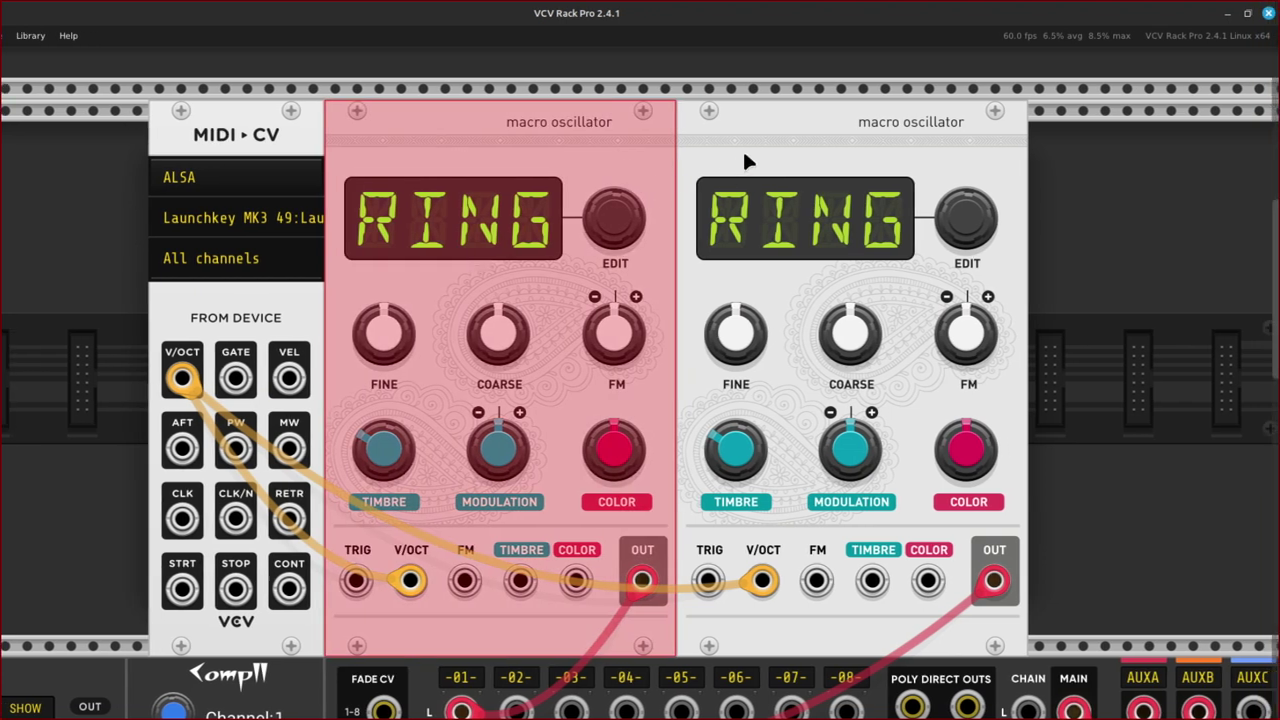
shift+click(763, 151)
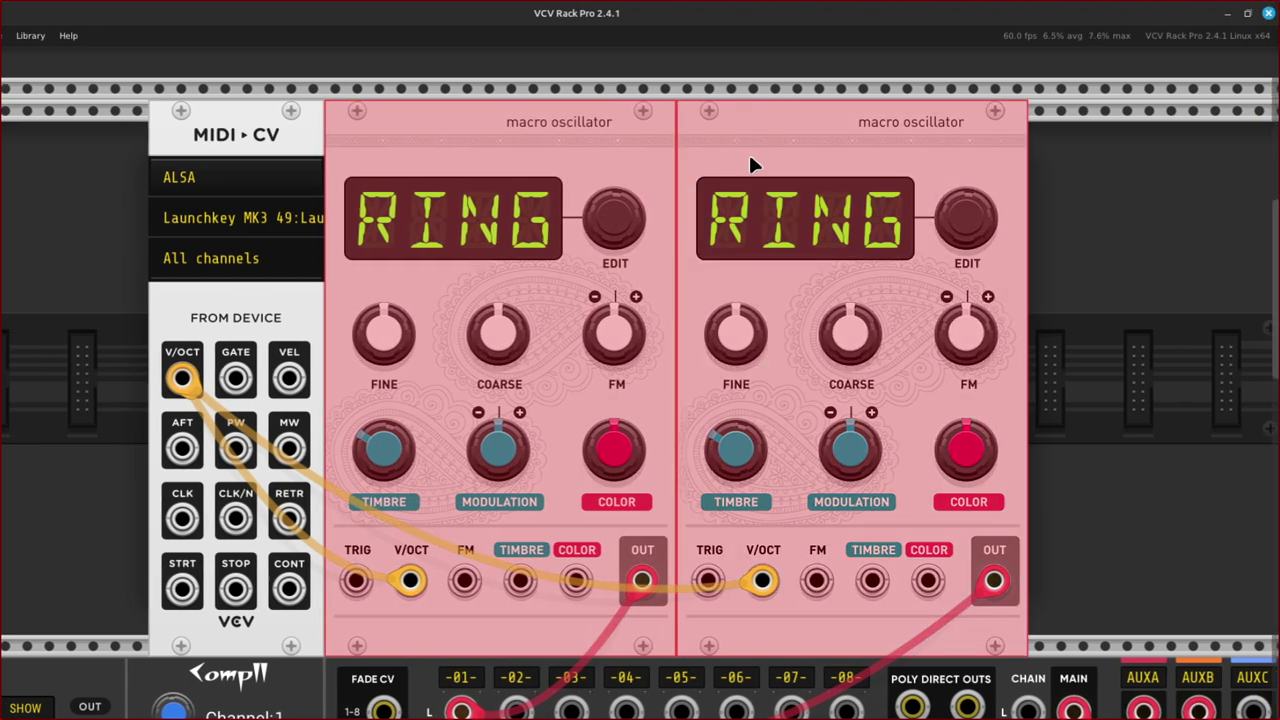
scroll(755, 163, right, 8)
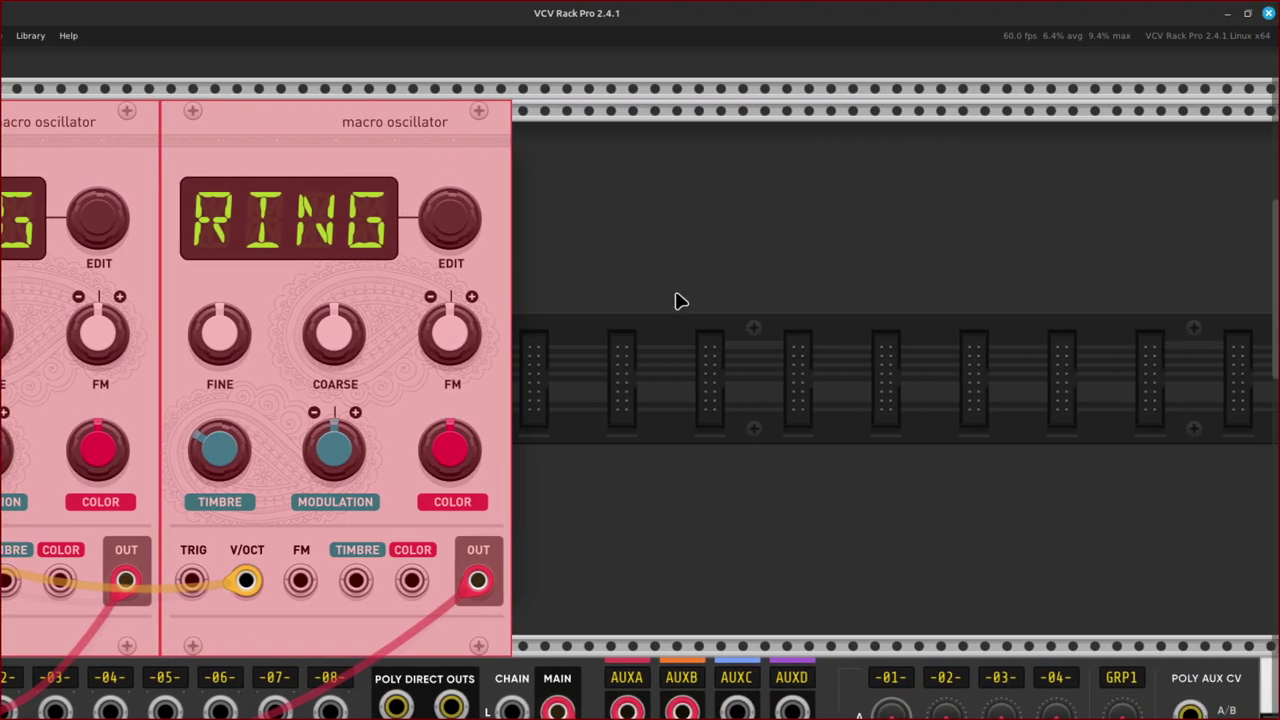
Paste copies of the two RING oscillators into empty rack space to the right.
click(678, 300)
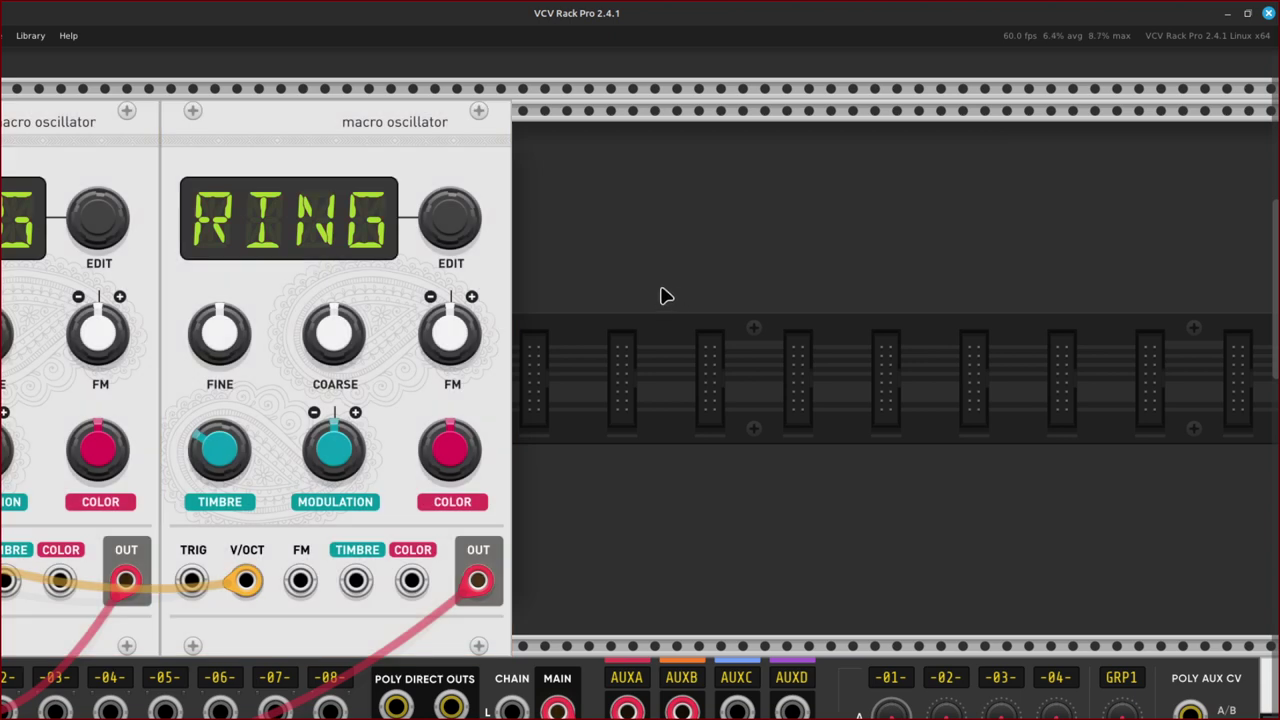
key(ctrl+v)
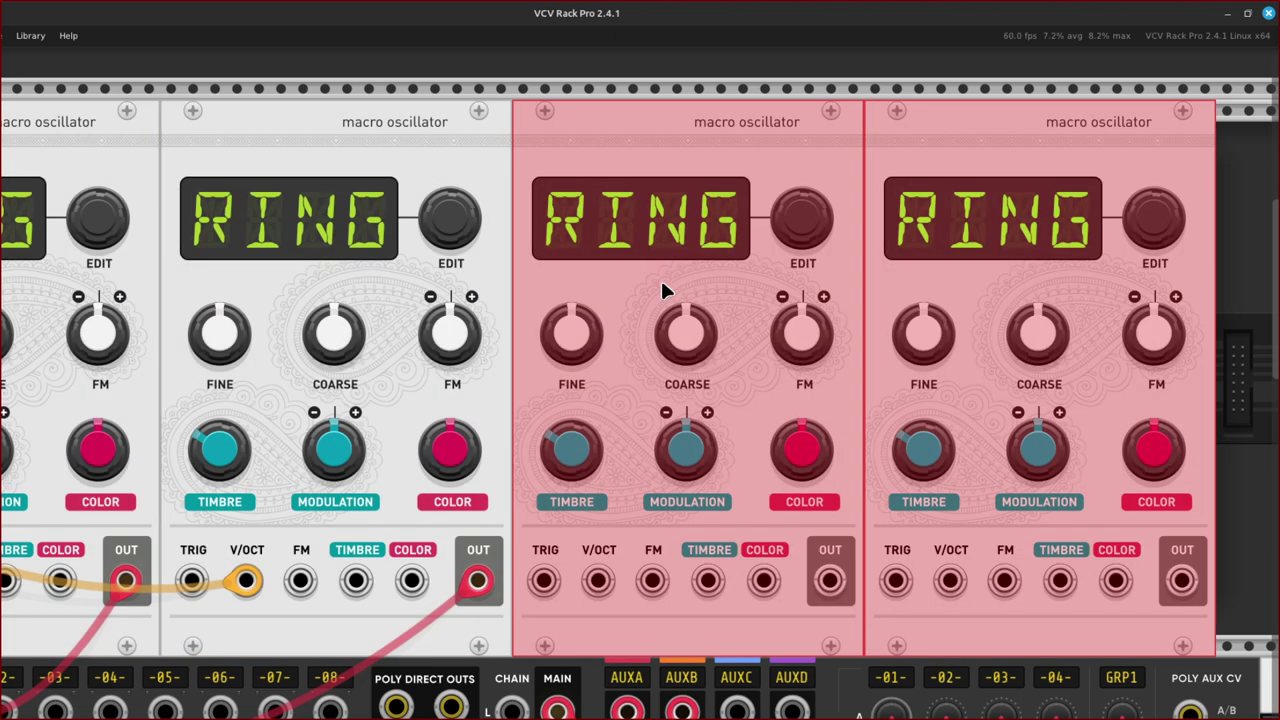
scroll(664, 285, right, 6)
click(869, 334)
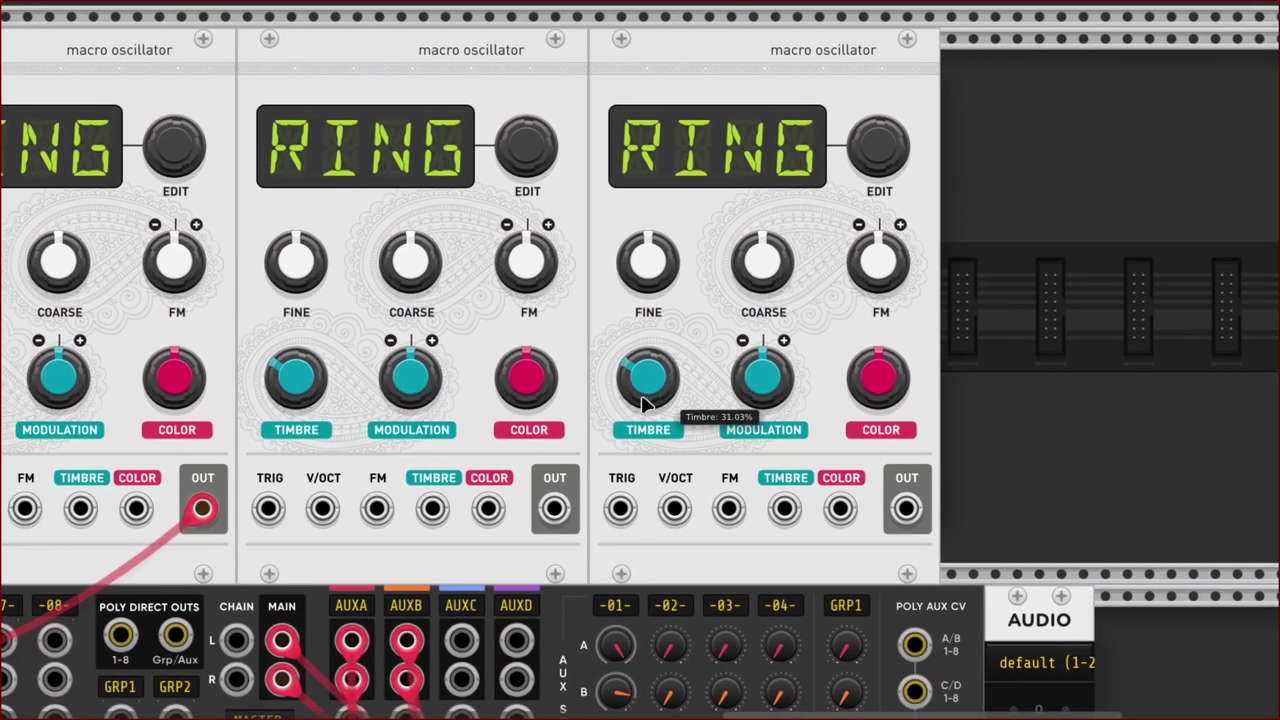
Initialize the Timbre knobs of the second and third oscillators to their default centre.
right_click(648, 397)
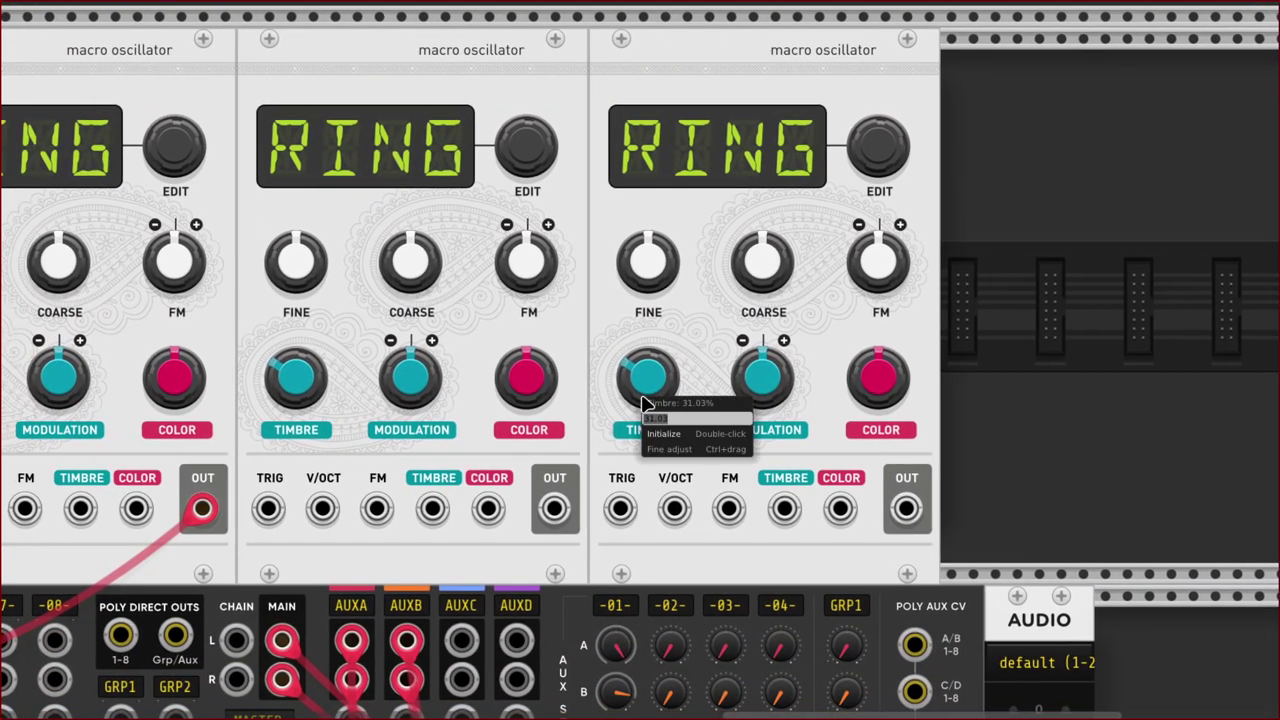
click(662, 433)
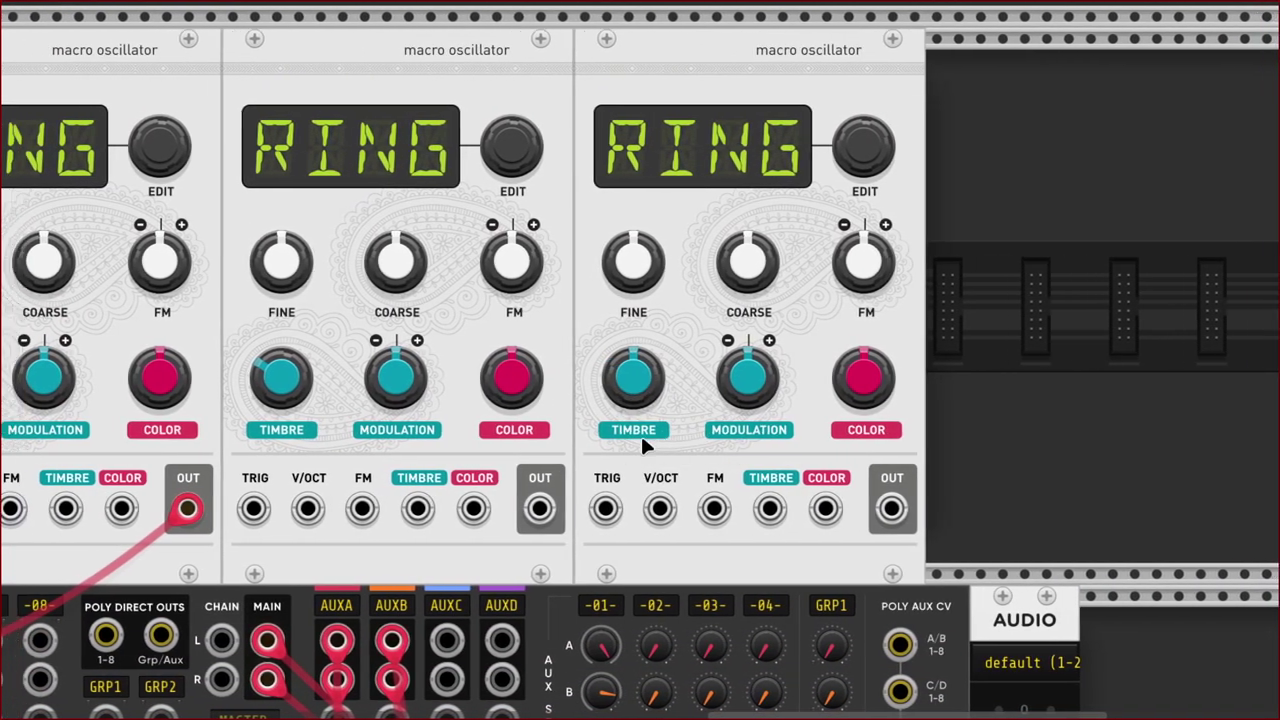
right_click(298, 376)
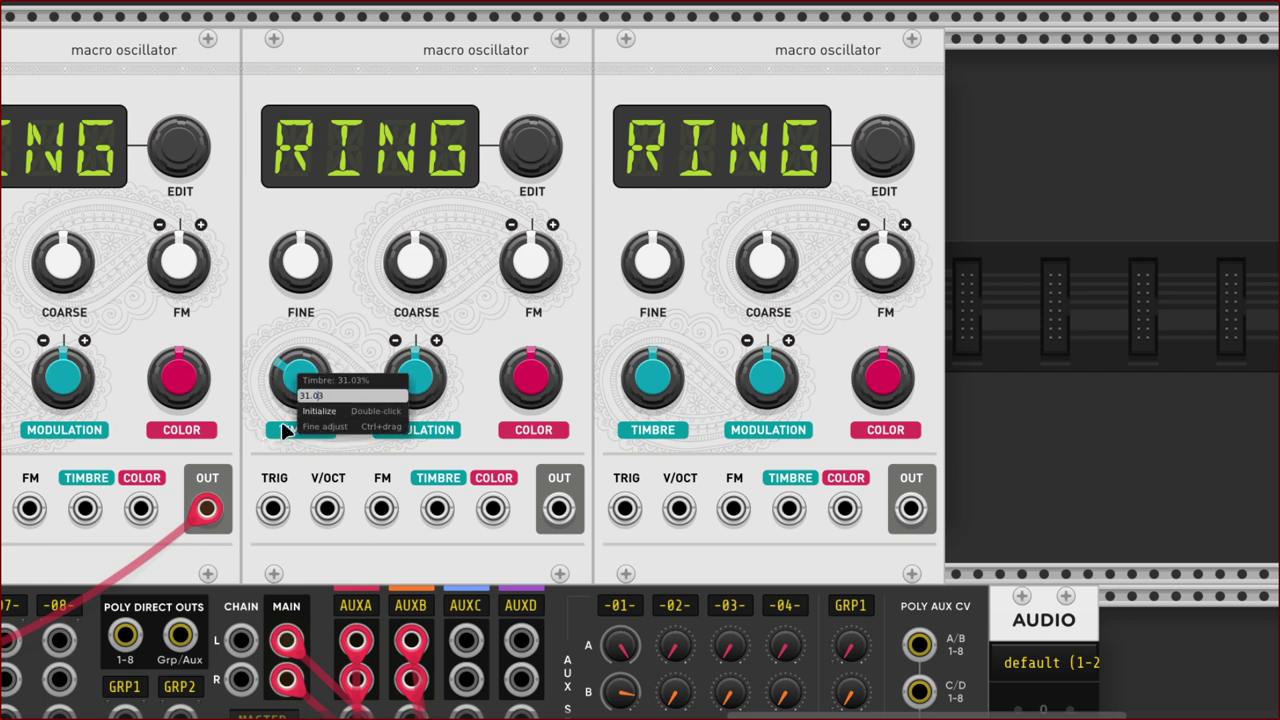
click(345, 410)
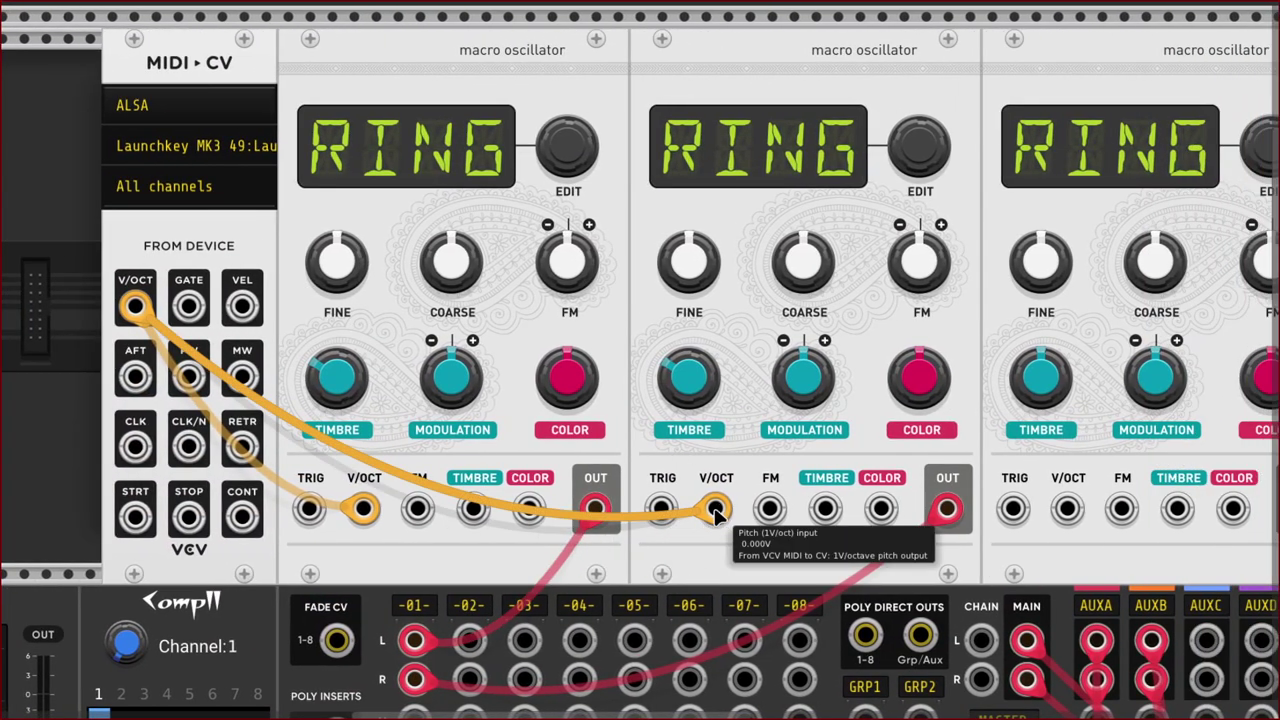
Route the orange MIDI-CV pitch cables into the V/OCT inputs of both new RING oscillators.
drag(839, 509, 844, 528)
drag(716, 528, 770, 516)
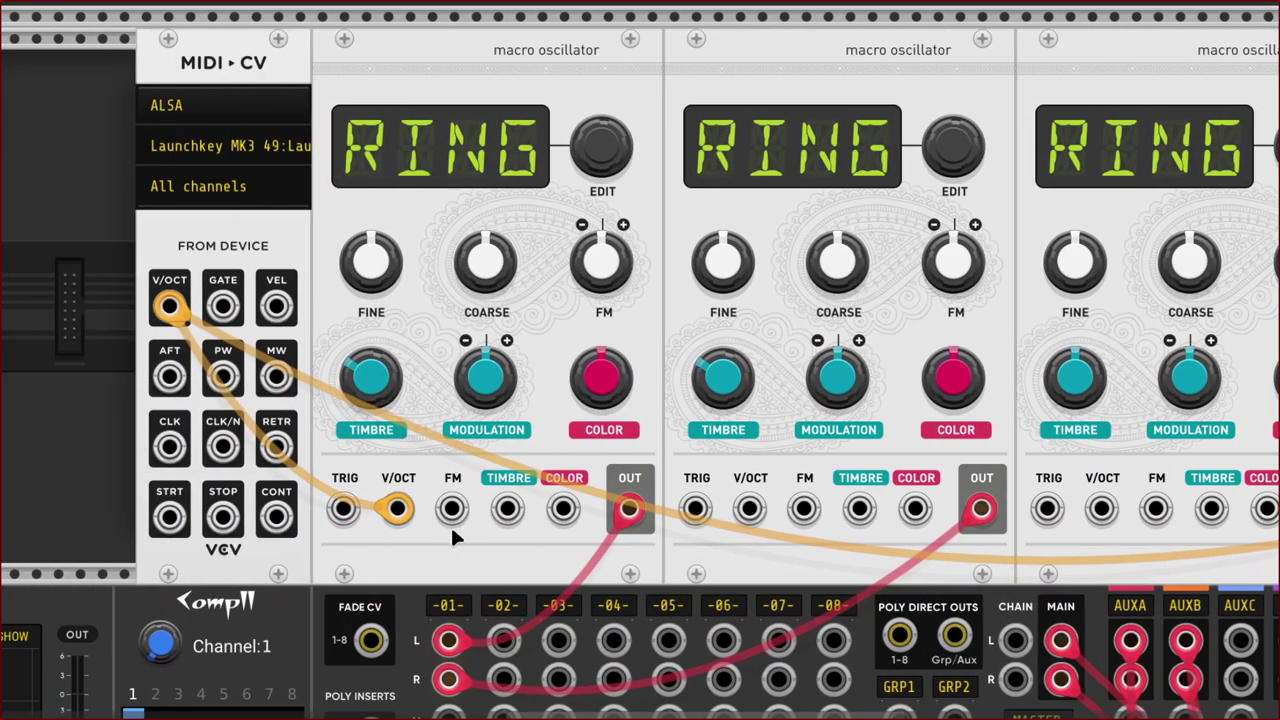
drag(397, 509, 801, 537)
drag(540, 537, 468, 510)
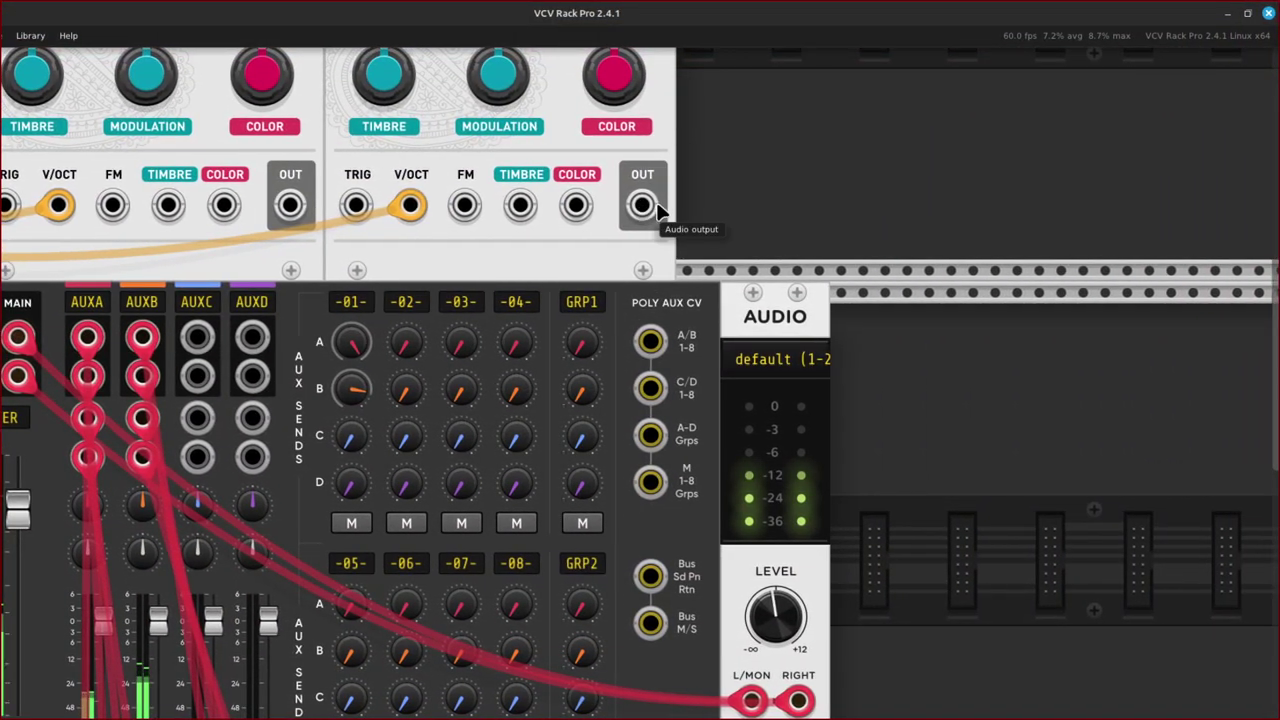
Cable both new oscillators' OUT jacks to MixMaster channel -02- L and R inputs.
right_click(645, 212)
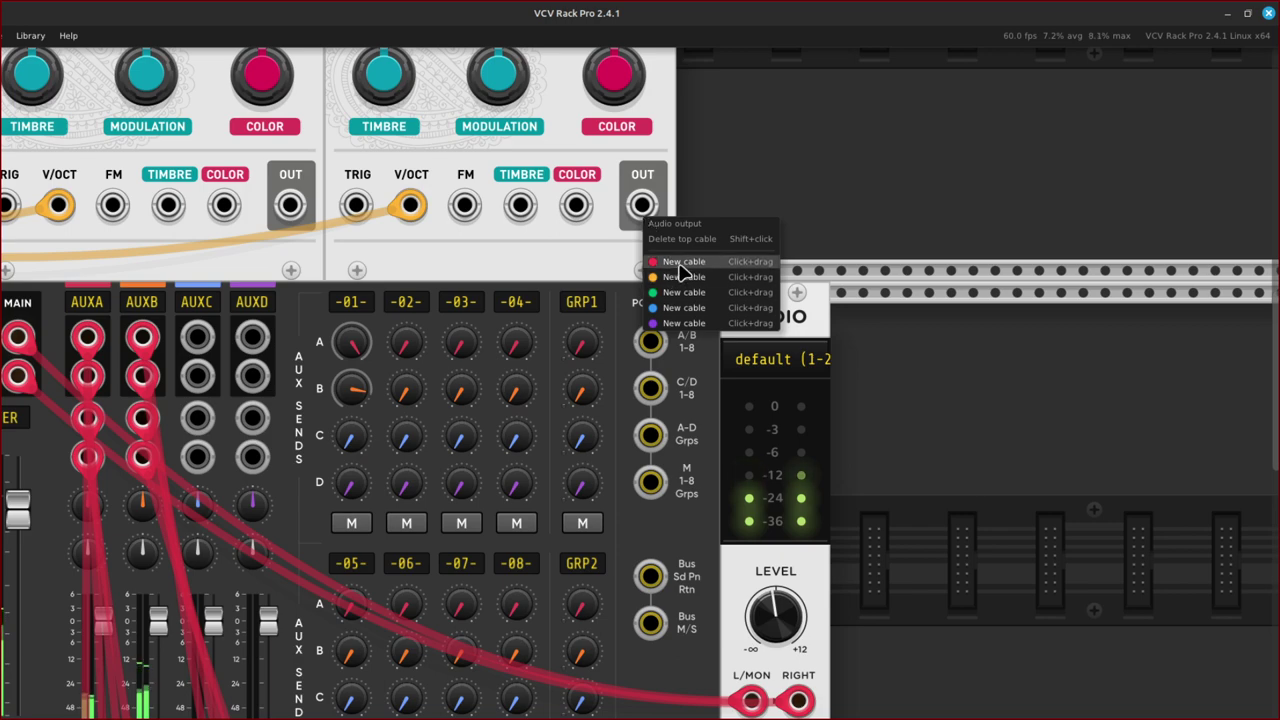
drag(682, 261, 492, 499)
drag(619, 428, 603, 314)
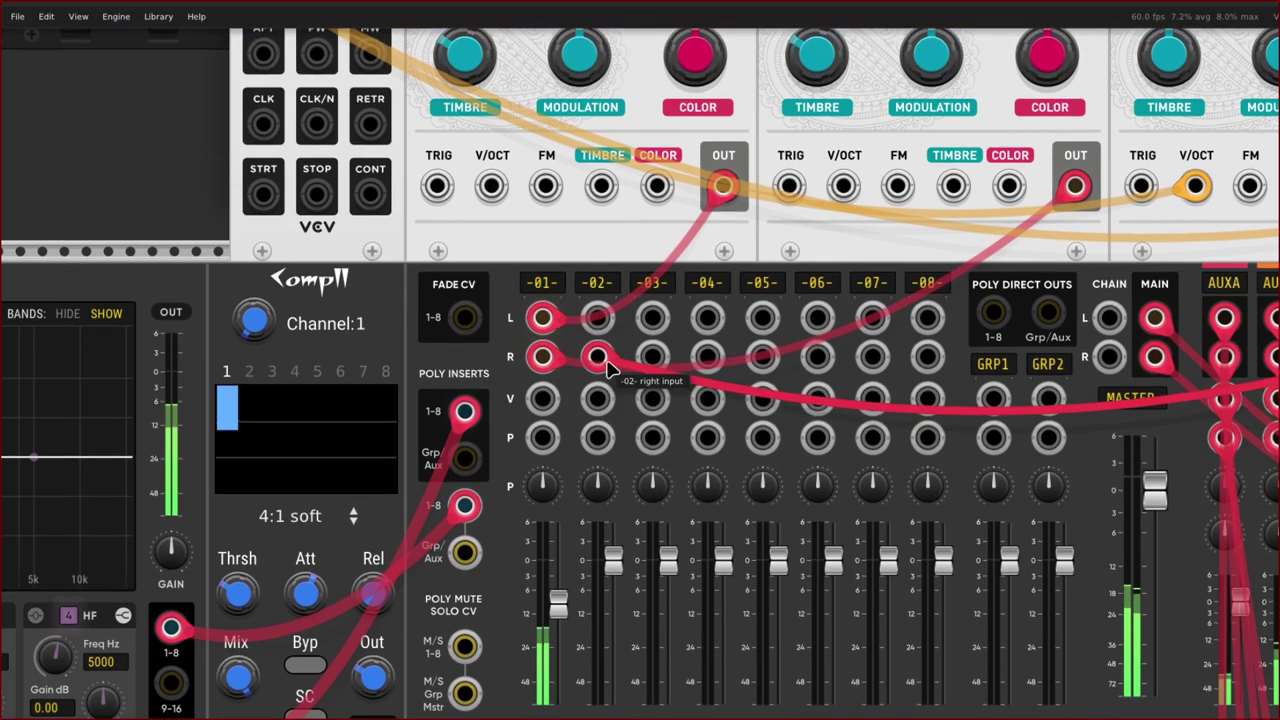
scroll(610, 360, right, 10)
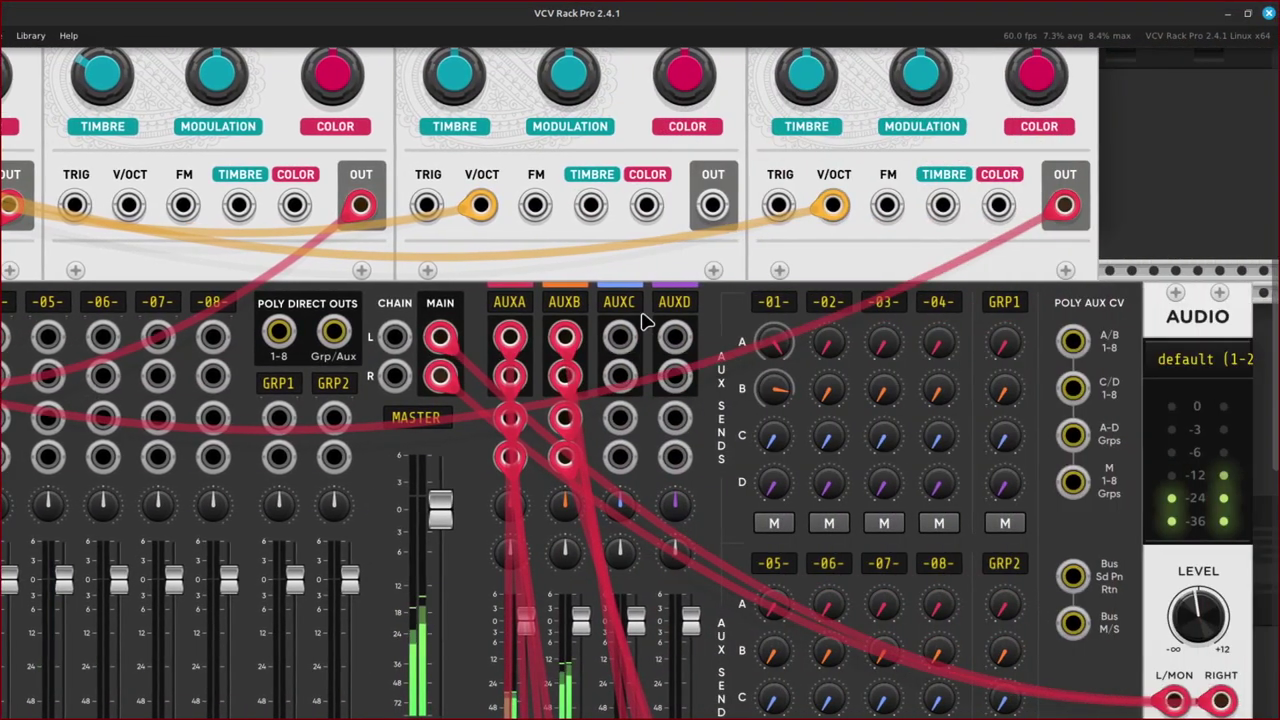
scroll(645, 320, up, 3)
scroll(645, 320, right, 5)
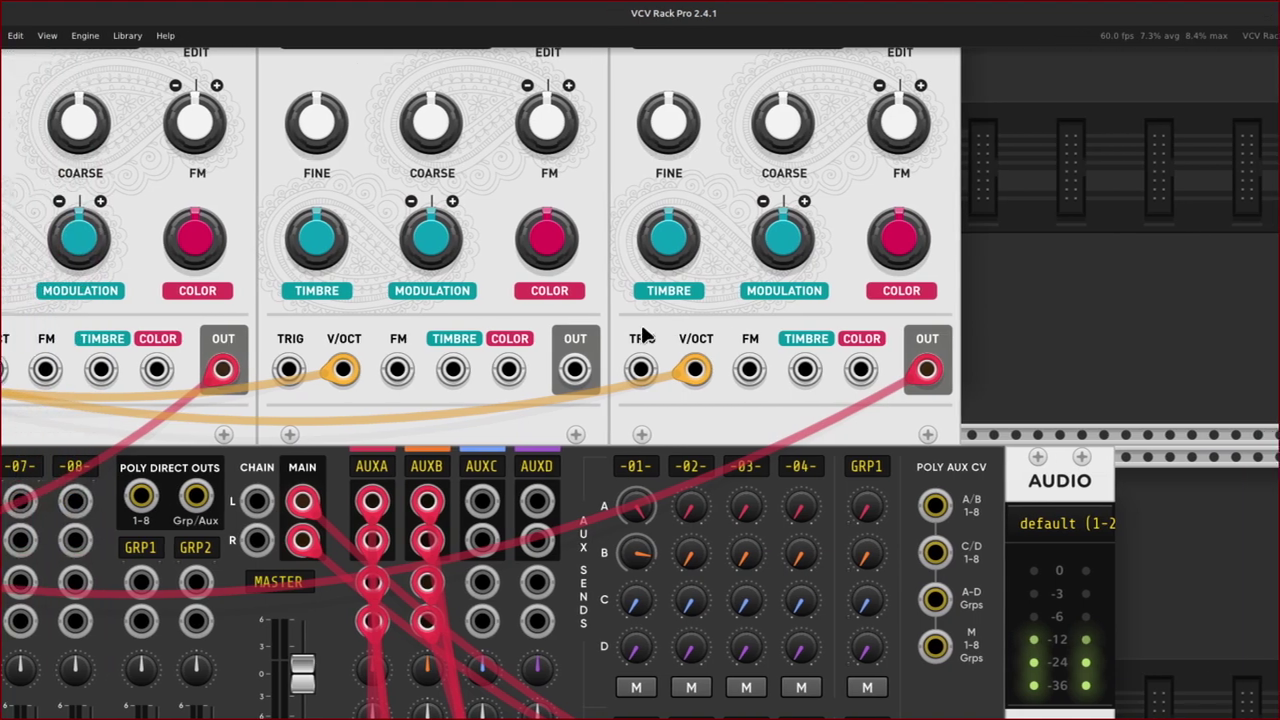
scroll(645, 300, up, 4)
scroll(640, 352, left, 1)
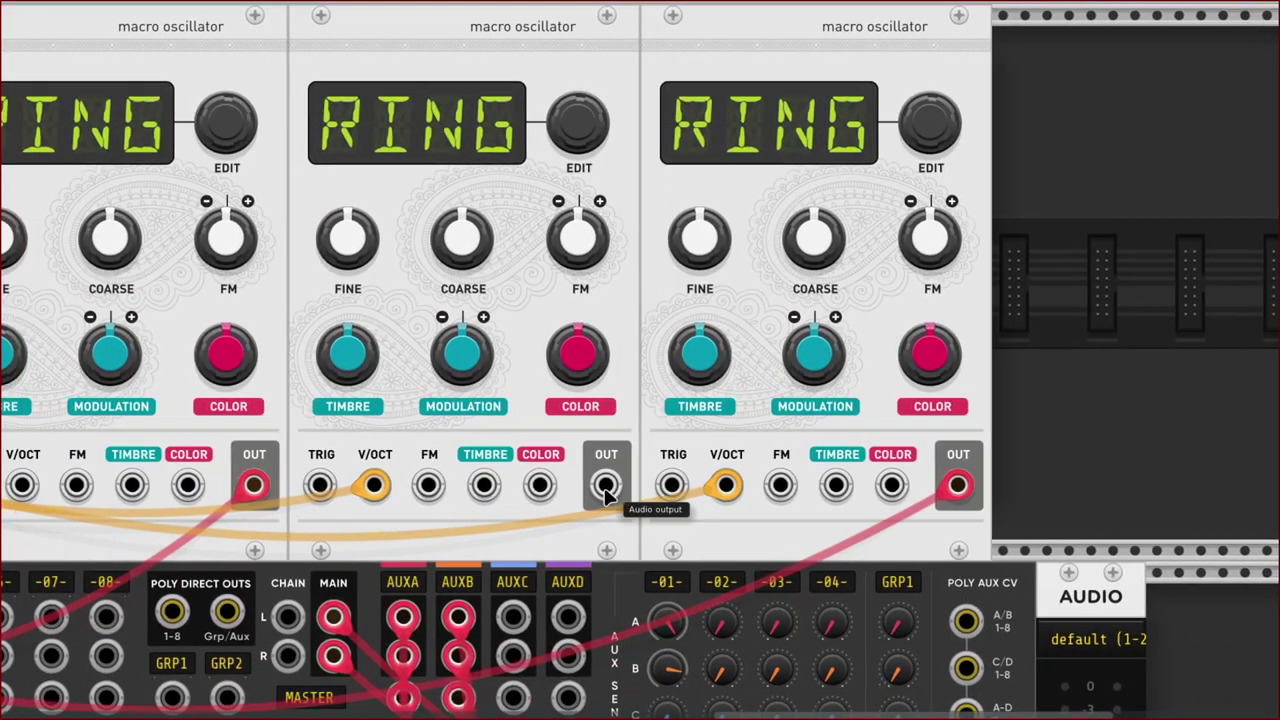
right_click(608, 489)
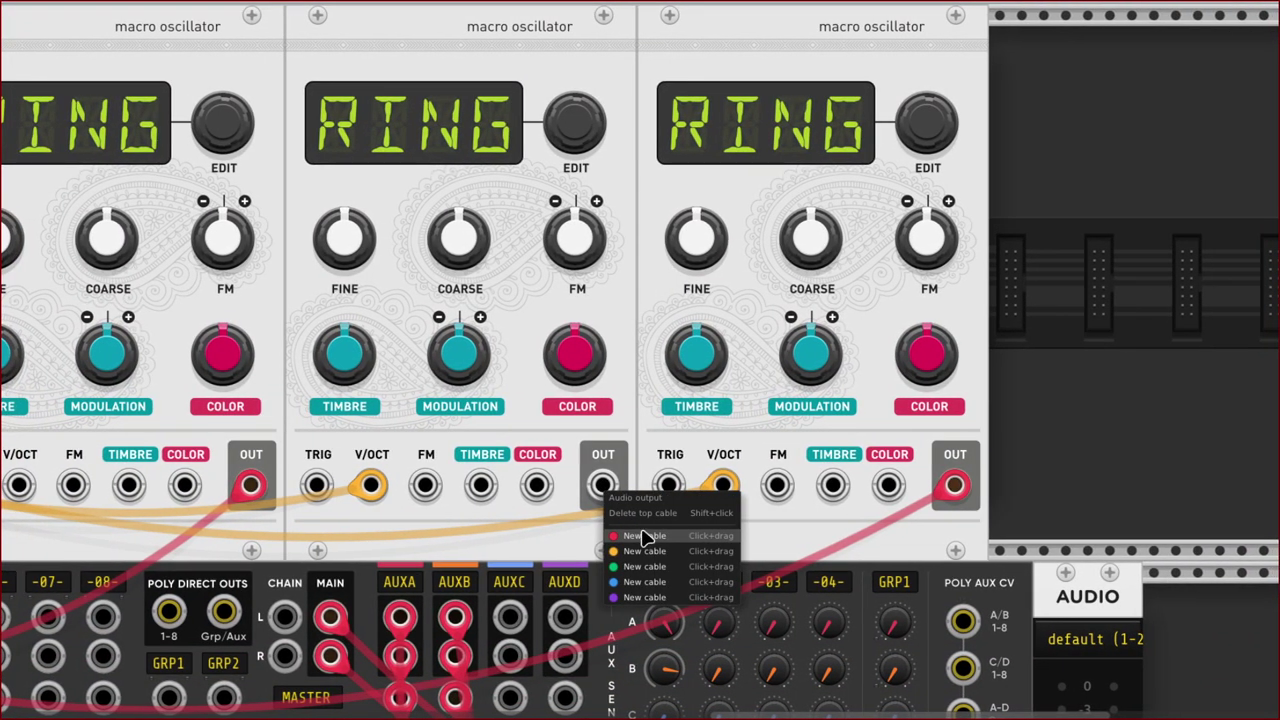
drag(643, 538, 612, 343)
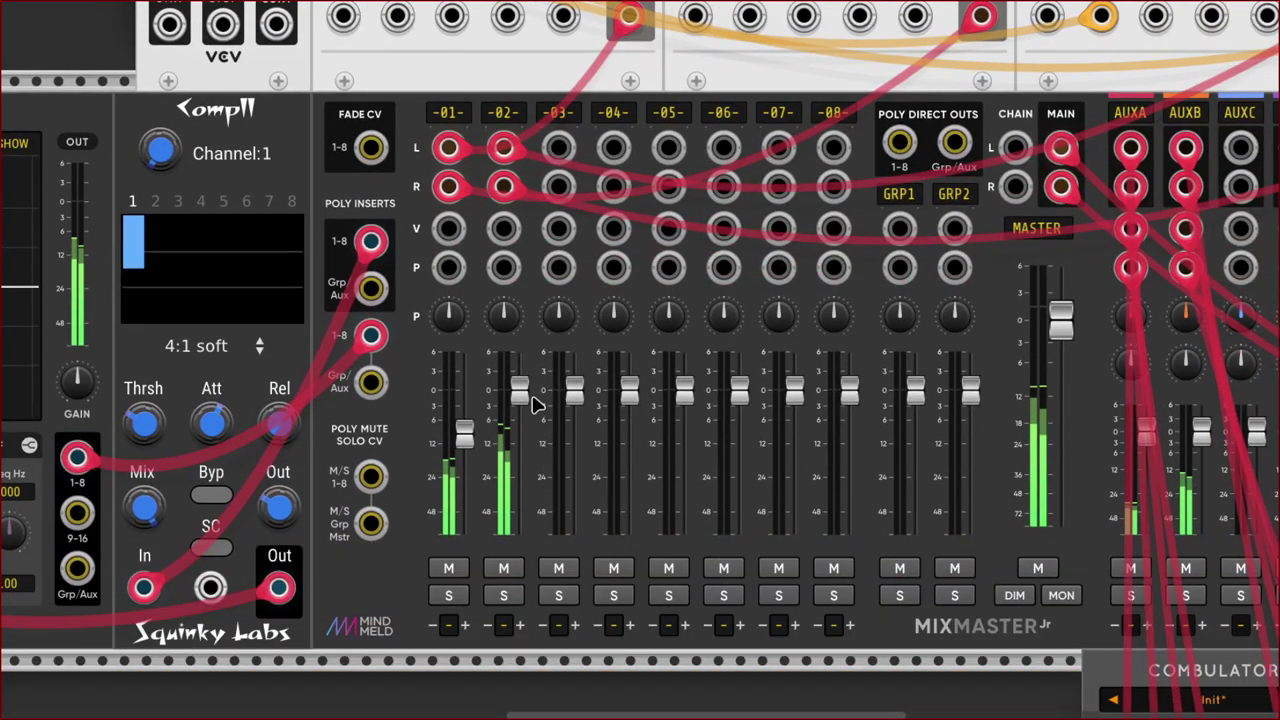
Pull the MixMaster -02- fader down to about -13.1 dB.
drag(520, 390, 455, 456)
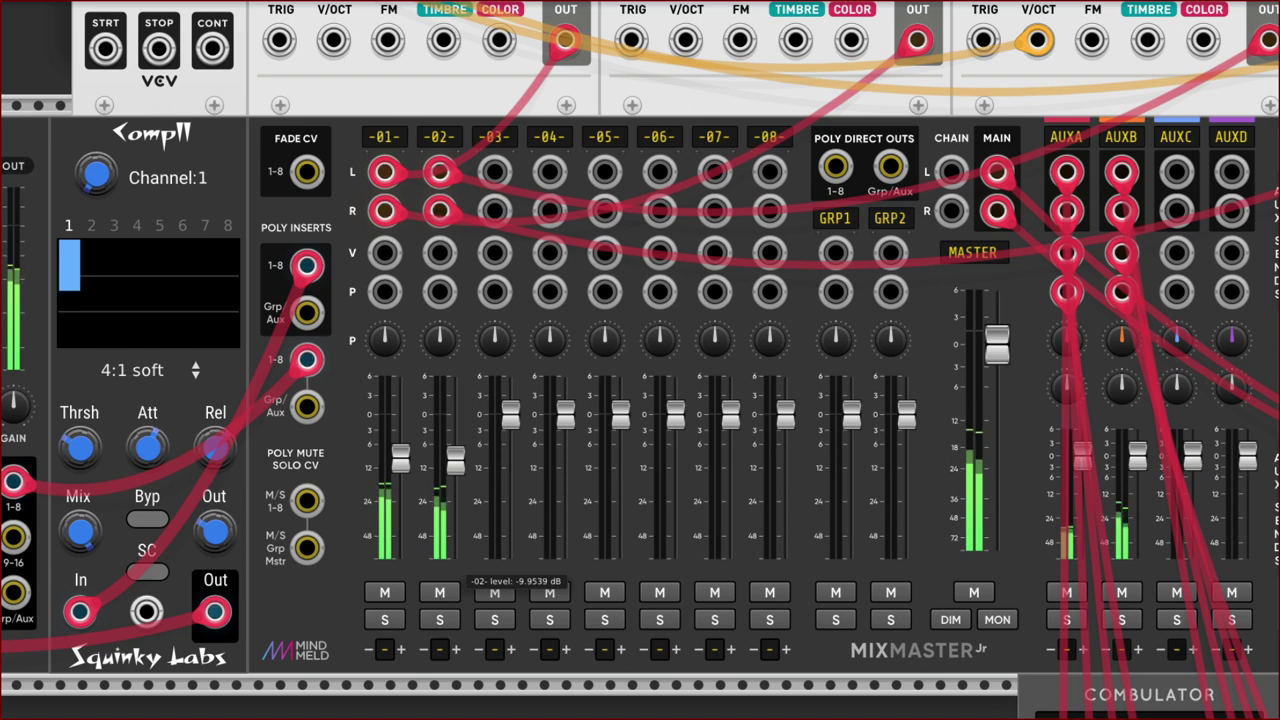
drag(455, 456, 455, 469)
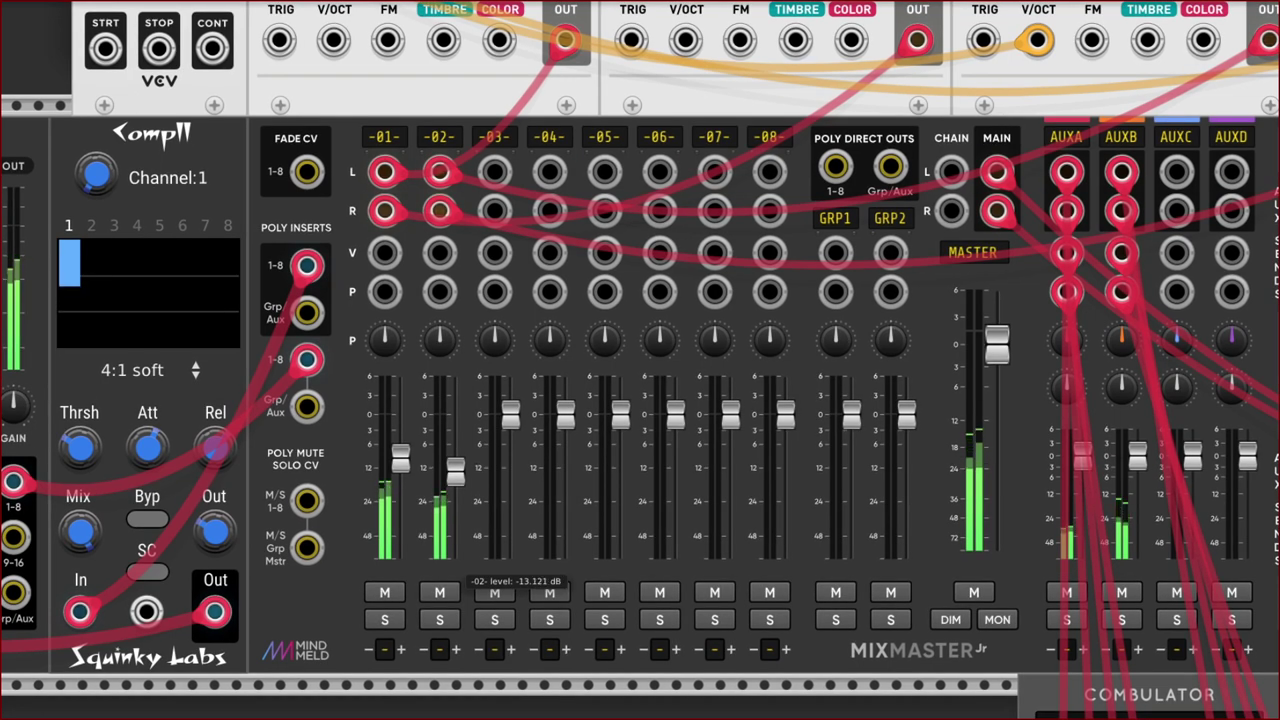
scroll(520, 400, left, 5)
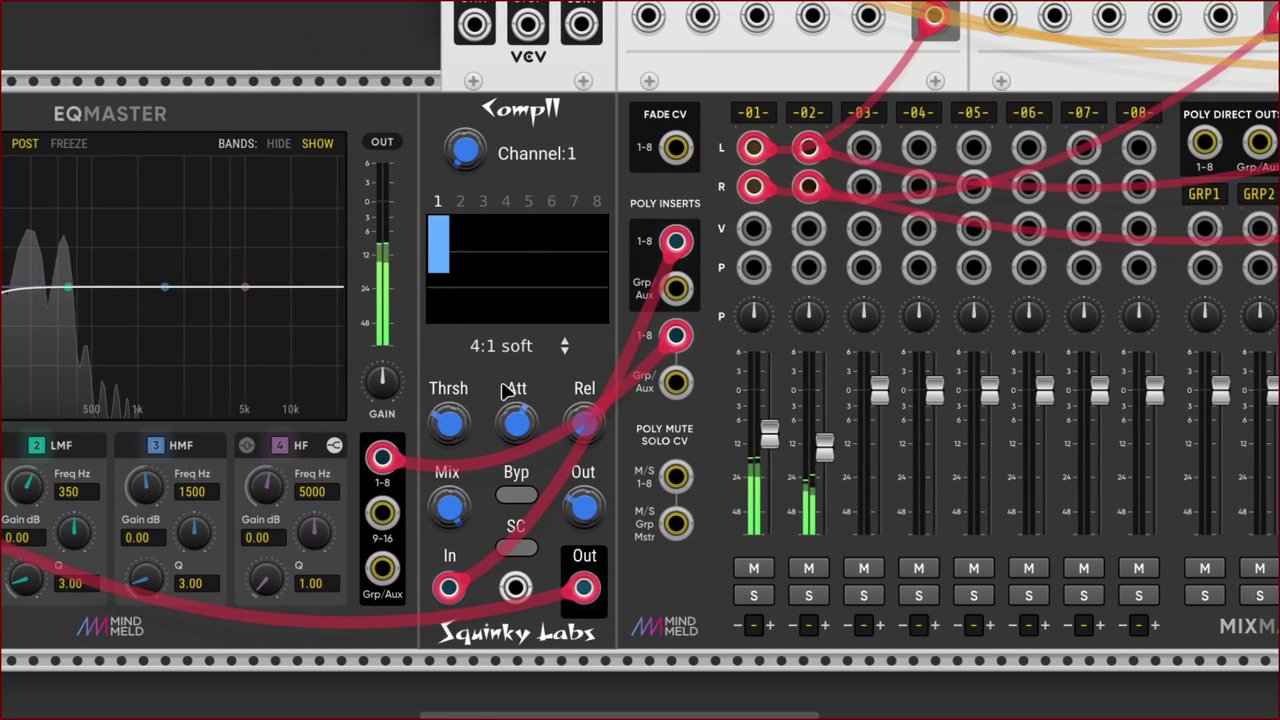
scroll(505, 390, left, 4)
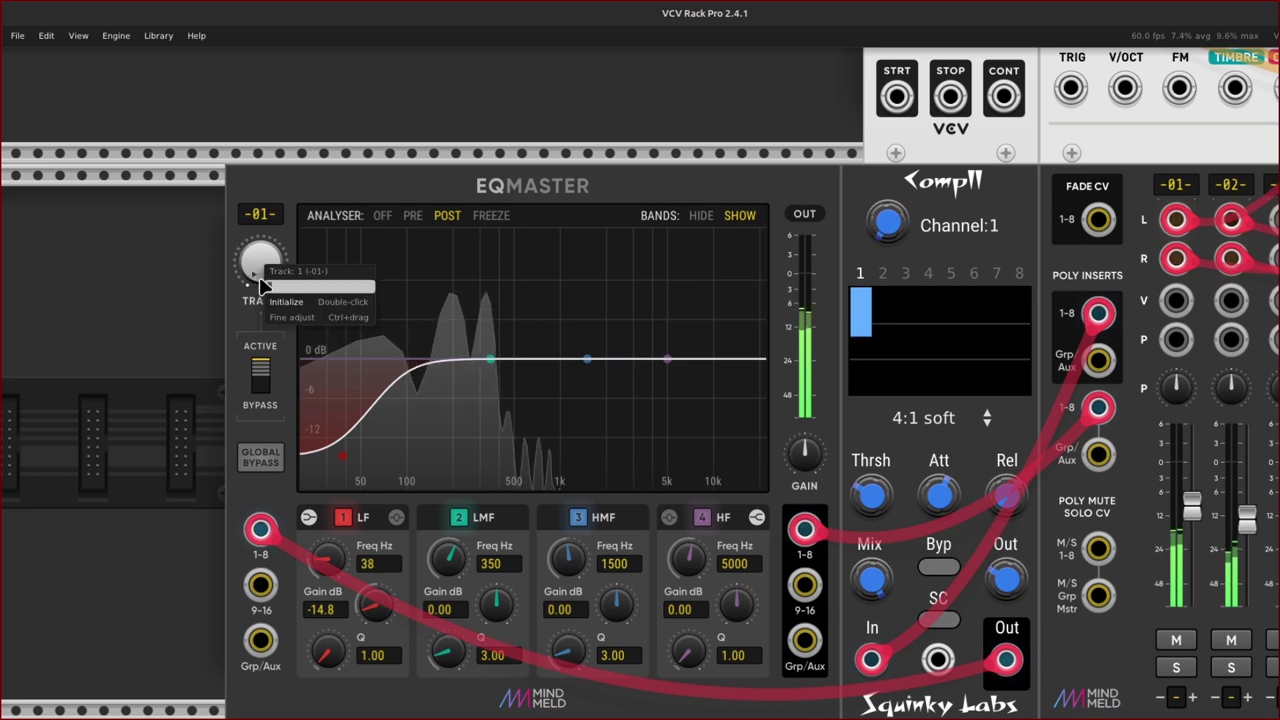
Switch EQMaster to track 02 and cut its low shelf to -16.2 dB around 132 Hz.
drag(255, 278, 263, 287)
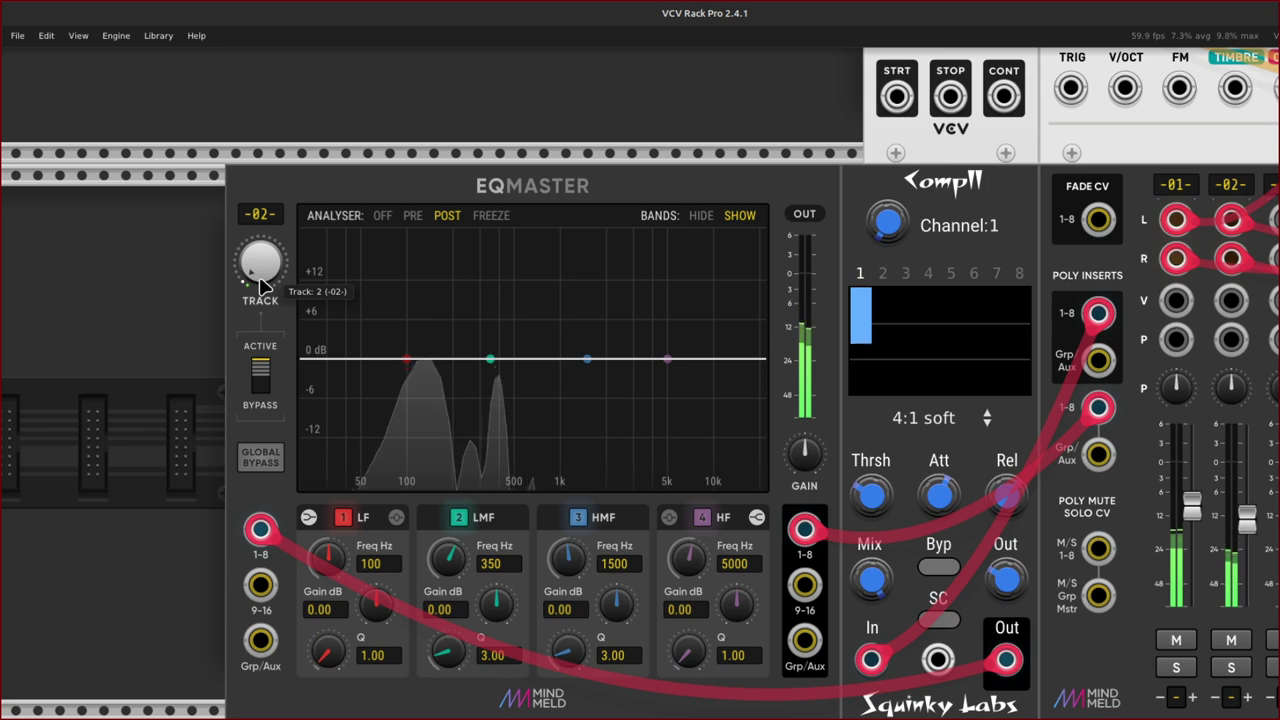
scroll(268, 296, down, 3)
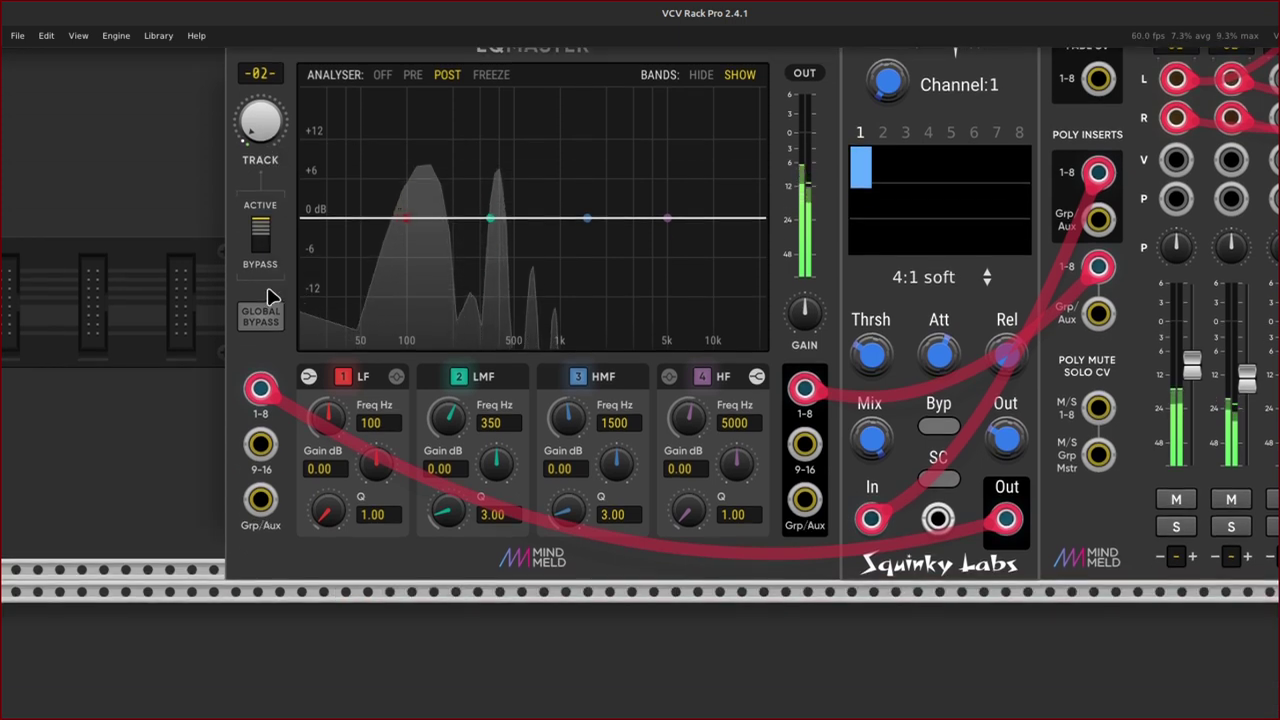
scroll(335, 390, down, 1)
scroll(335, 370, down, 1)
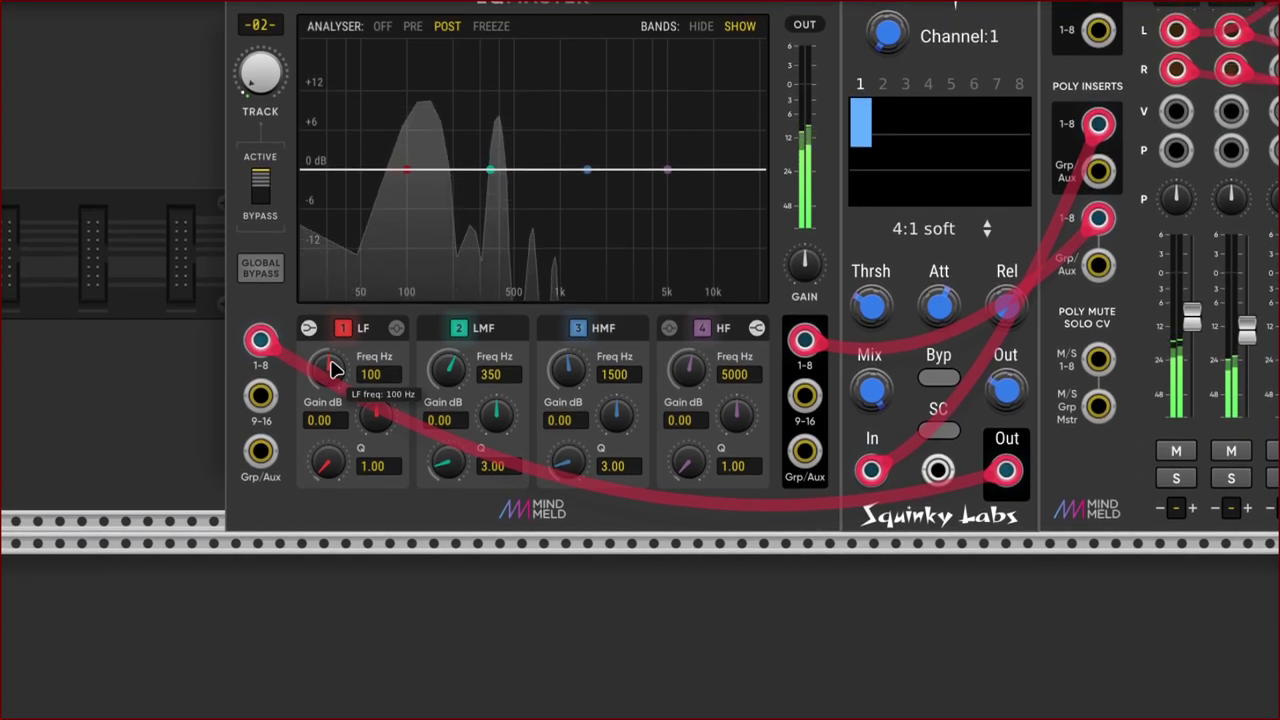
scroll(355, 370, down, 1)
drag(378, 388, 378, 486)
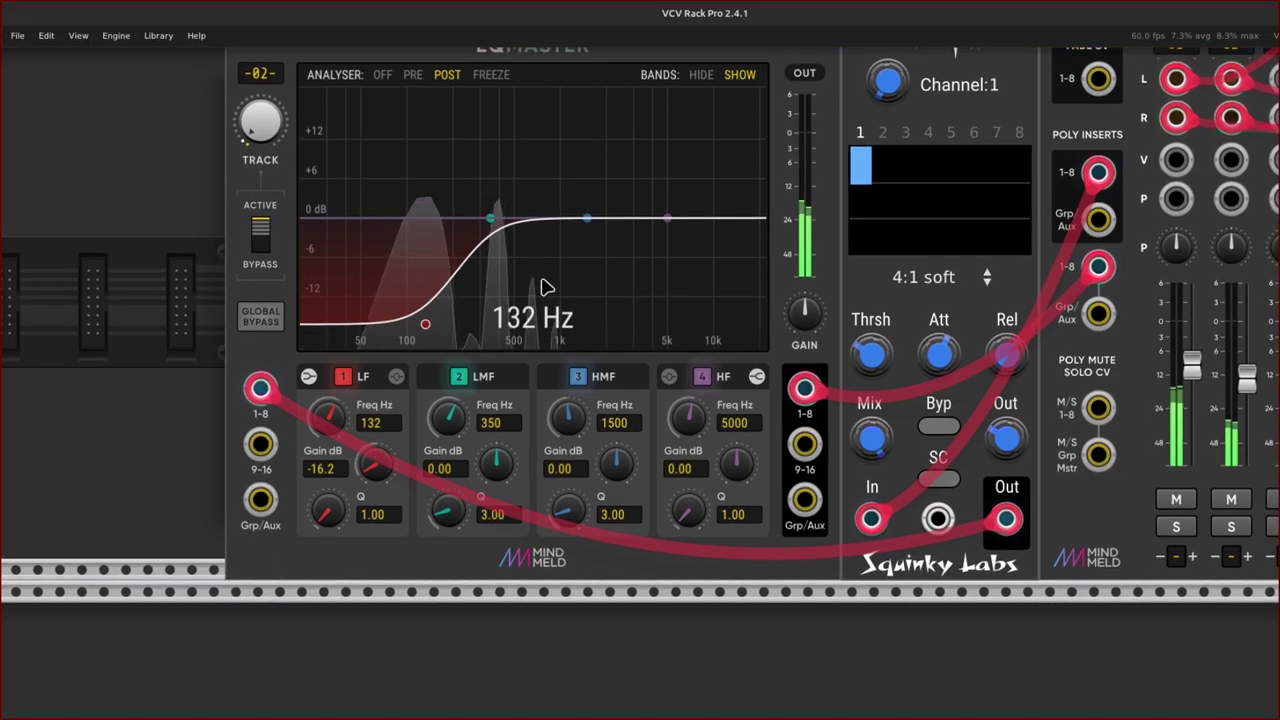
Set the Compll compressor's Channel value to 2.
scroll(498, 212, right, 3)
scroll(498, 212, up, 2)
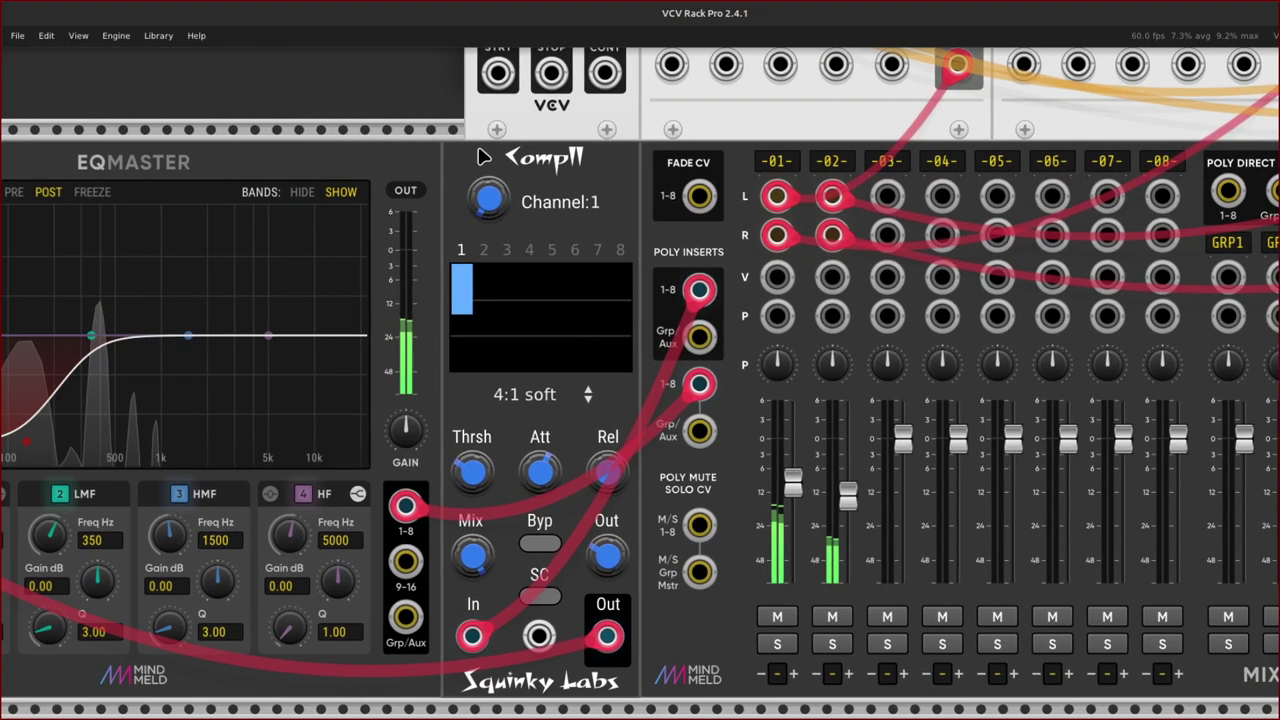
right_click(521, 187)
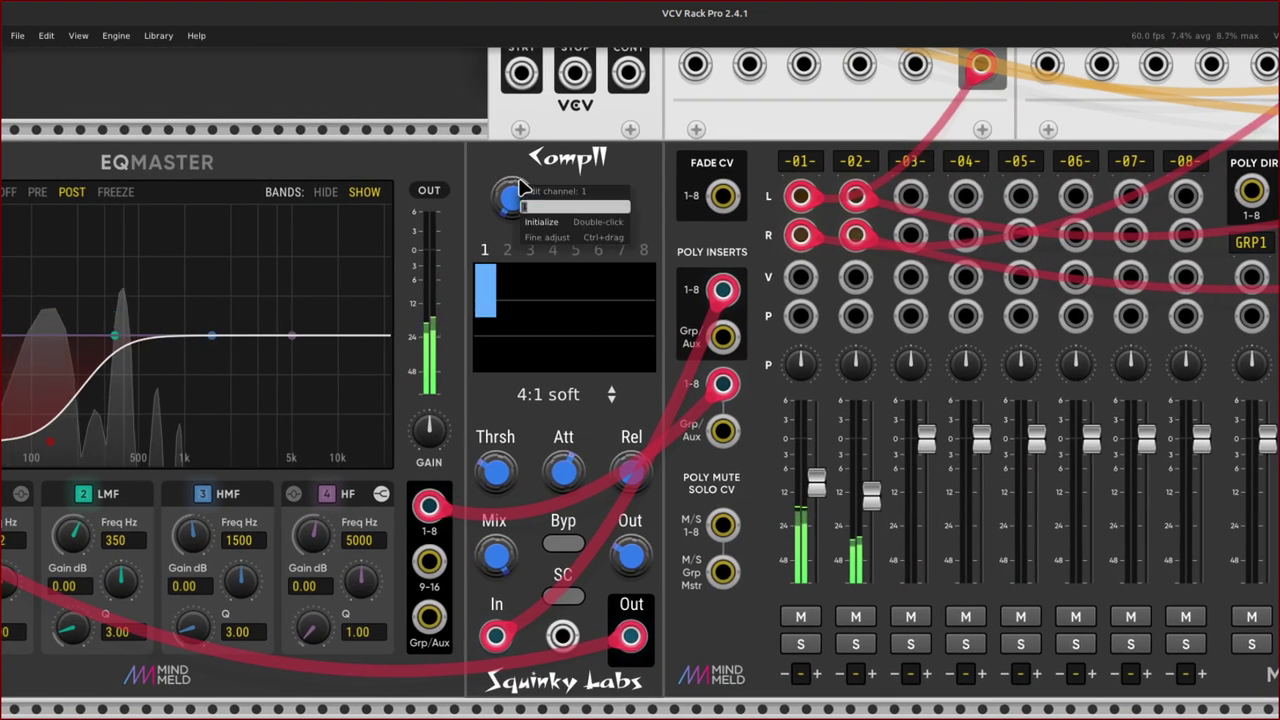
text(2)
key(Return)
scroll(527, 173, right, 5)
scroll(548, 143, up, 5)
Raise channel 02's AUXA send to about -18.8 dB and AUXB send to about -4.6 dB.
scroll(548, 143, right, 5)
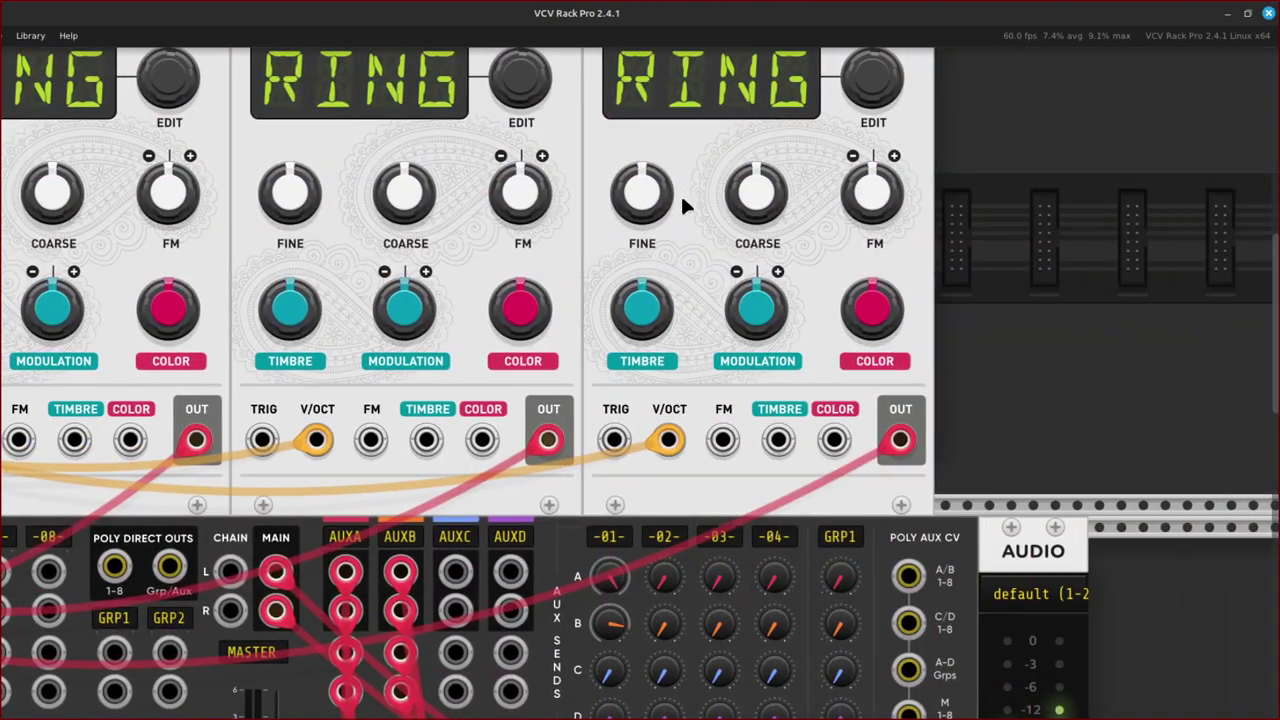
scroll(680, 192, down, 4)
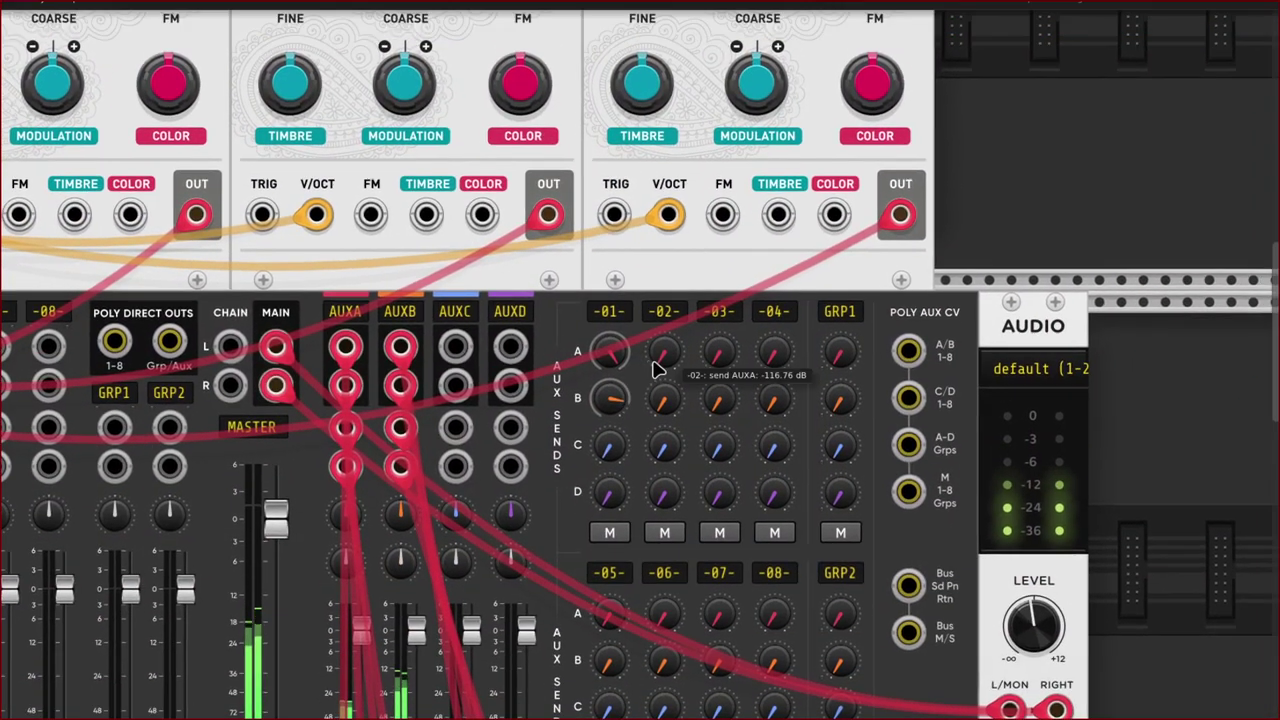
drag(655, 370, 655, 322)
drag(728, 342, 728, 270)
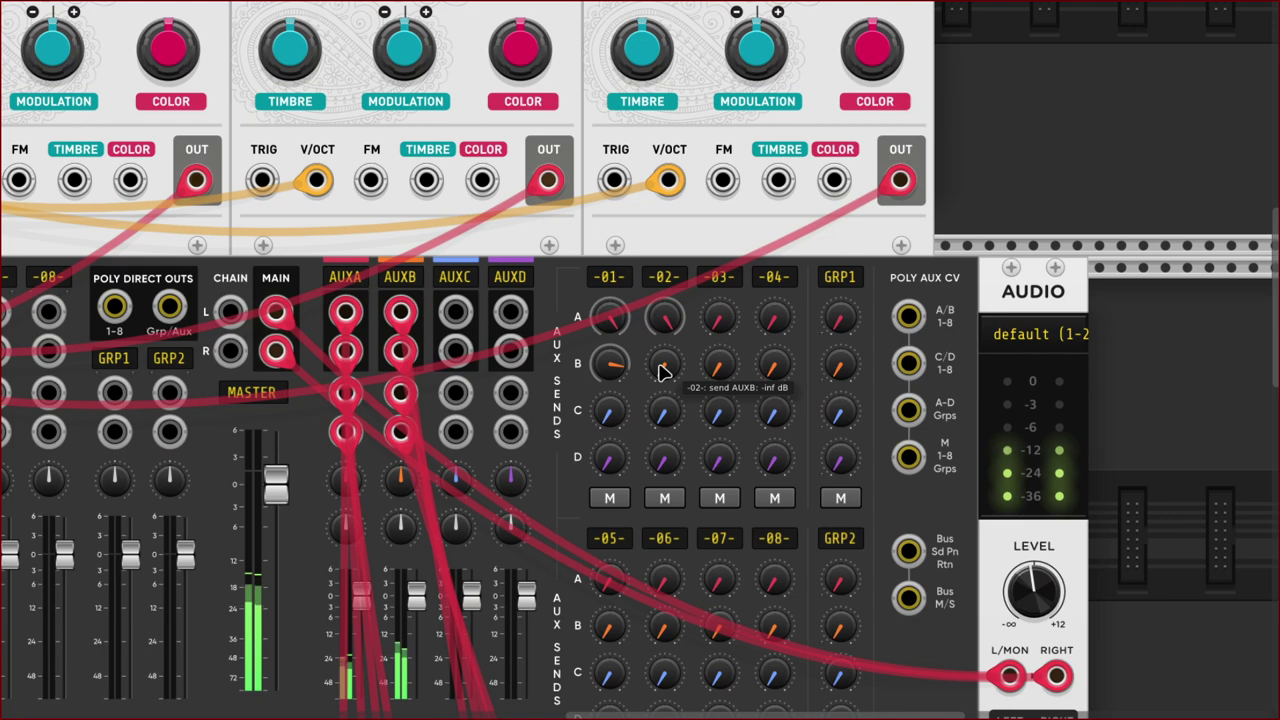
drag(660, 372, 660, 348)
drag(727, 396, 727, 380)
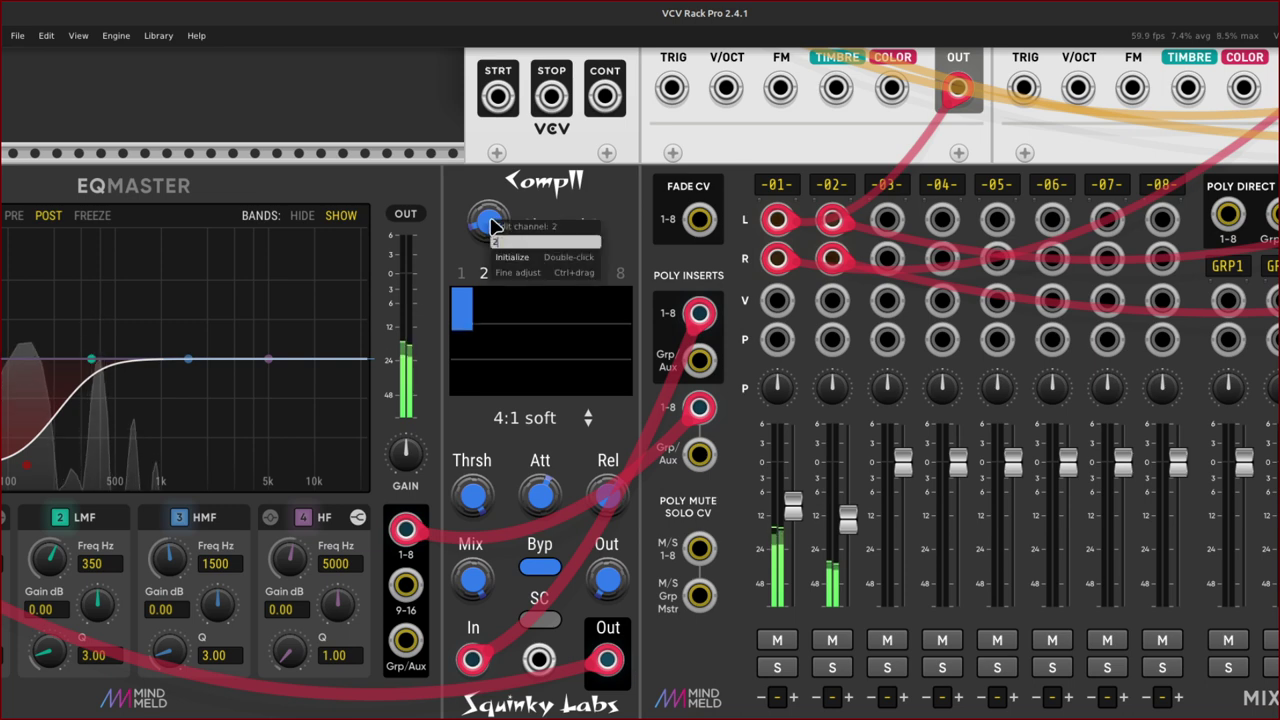
Engage Comp II, nudge its threshold up slightly, and raise makeup gain to about 12 dB.
scroll(490, 225, down, 3)
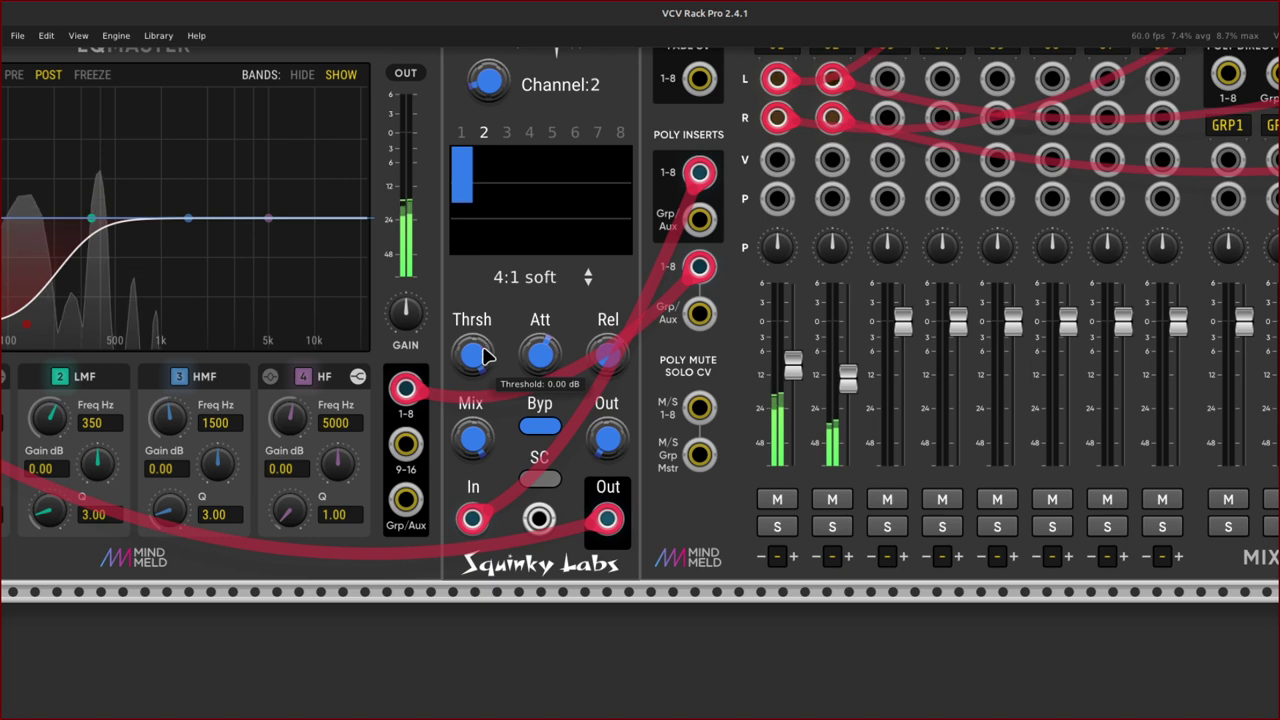
drag(485, 357, 485, 416)
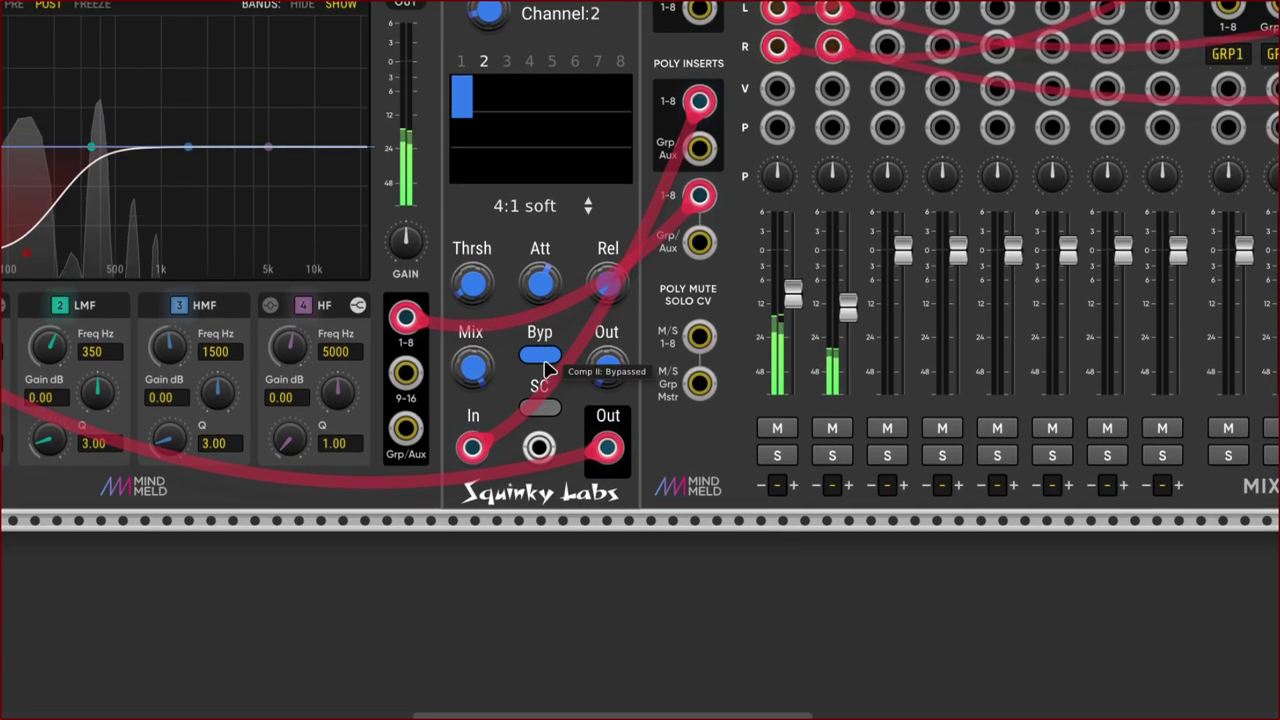
click(476, 380)
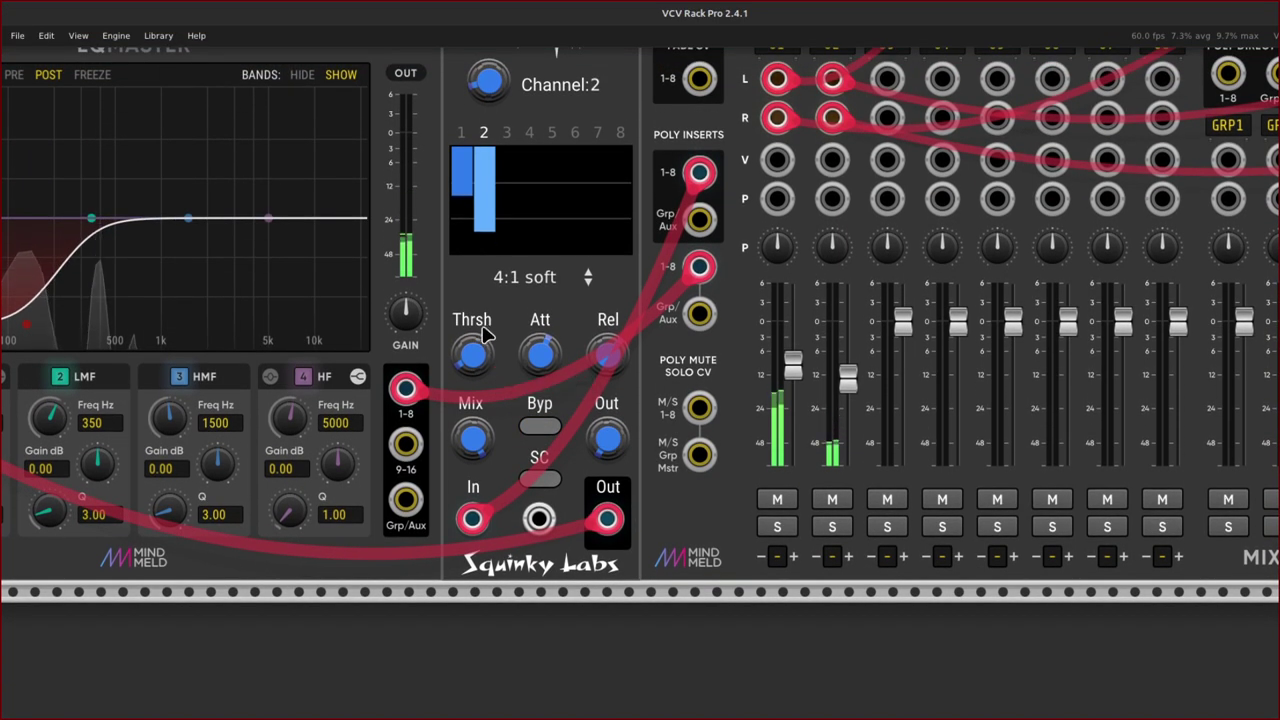
drag(478, 360, 478, 355)
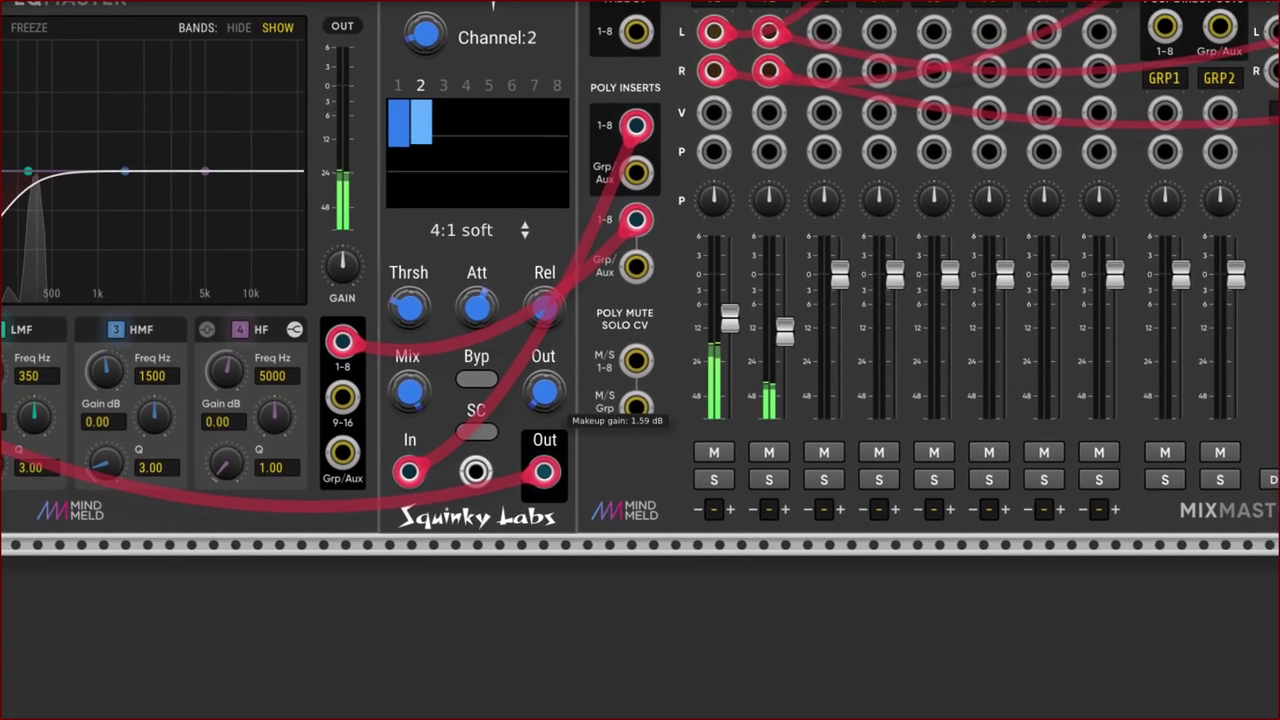
drag(543, 393, 543, 382)
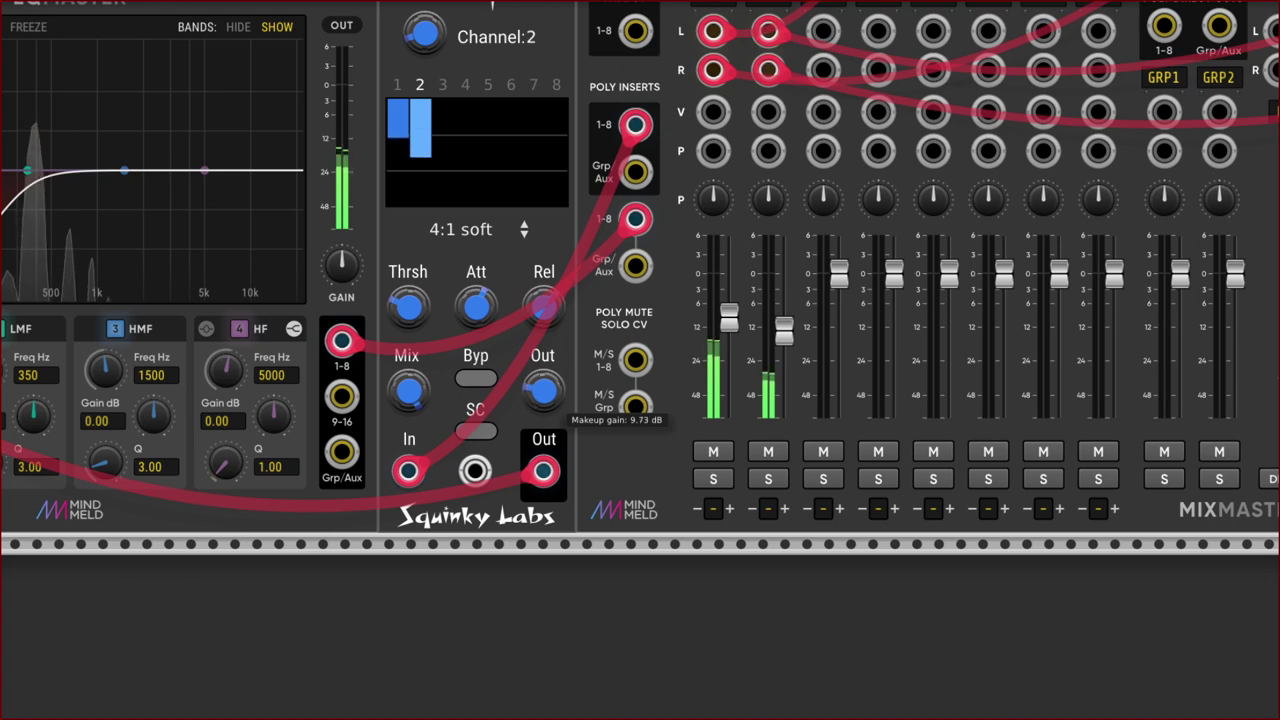
drag(543, 382, 543, 375)
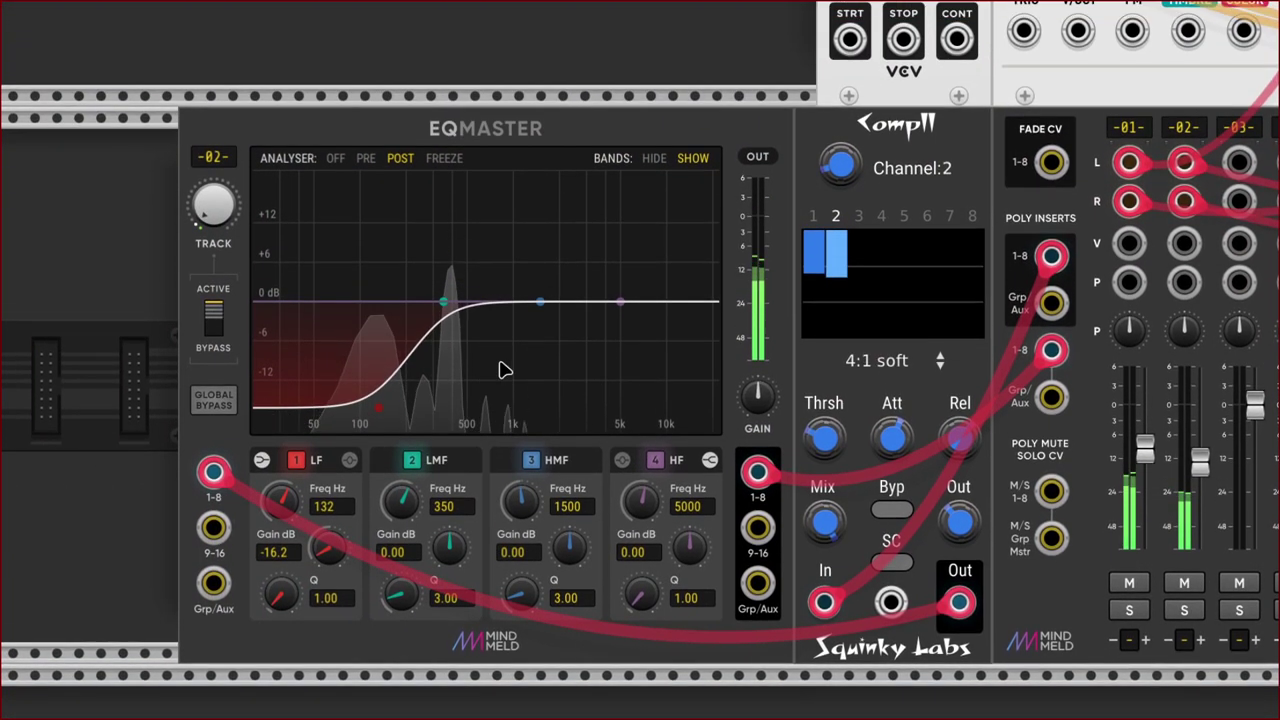
Drag MixMaster channel 2's fader down to about -19.8 dB.
scroll(580, 394, right, 5)
scroll(563, 372, right, 3)
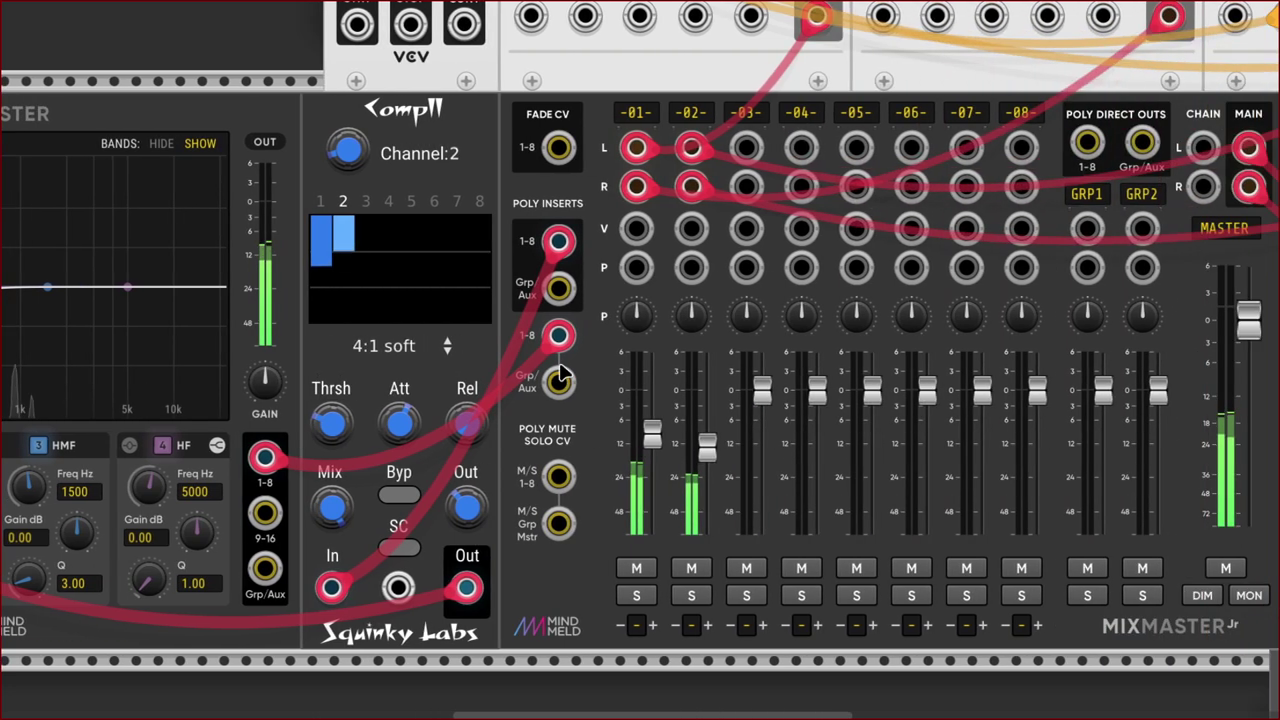
scroll(651, 423, right, 3)
mouse_move(566, 453)
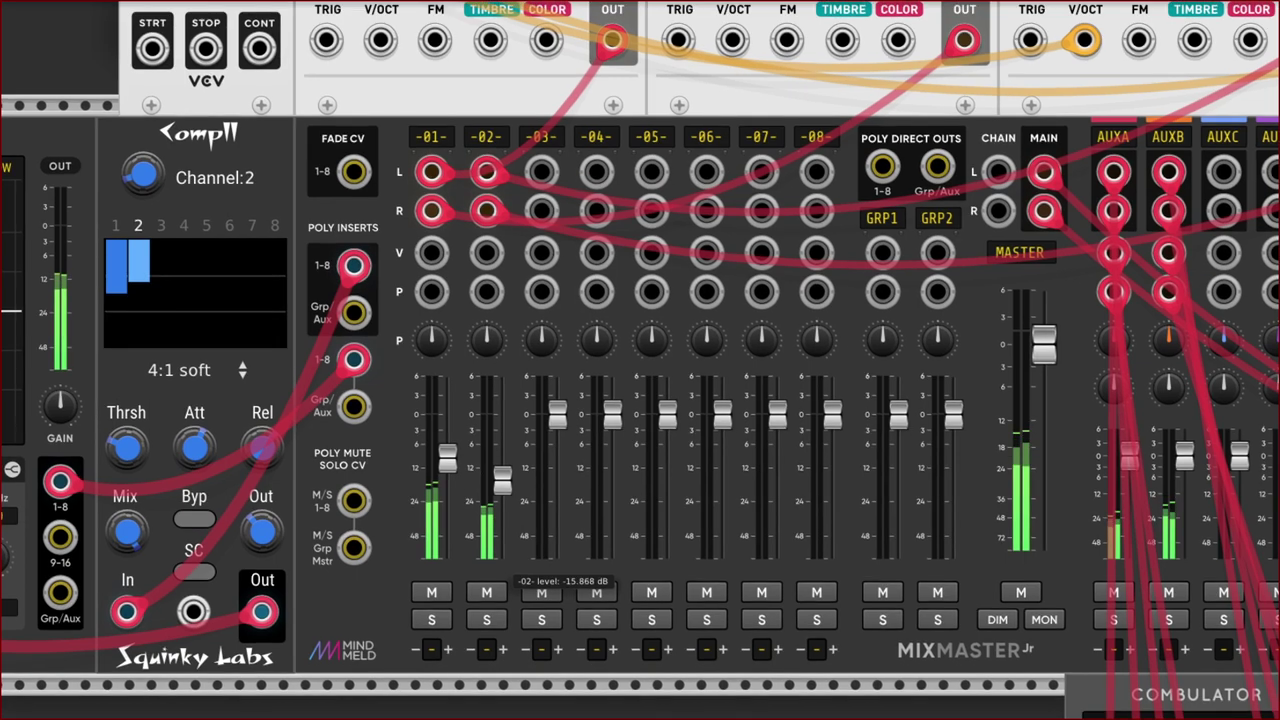
drag(502, 471, 502, 497)
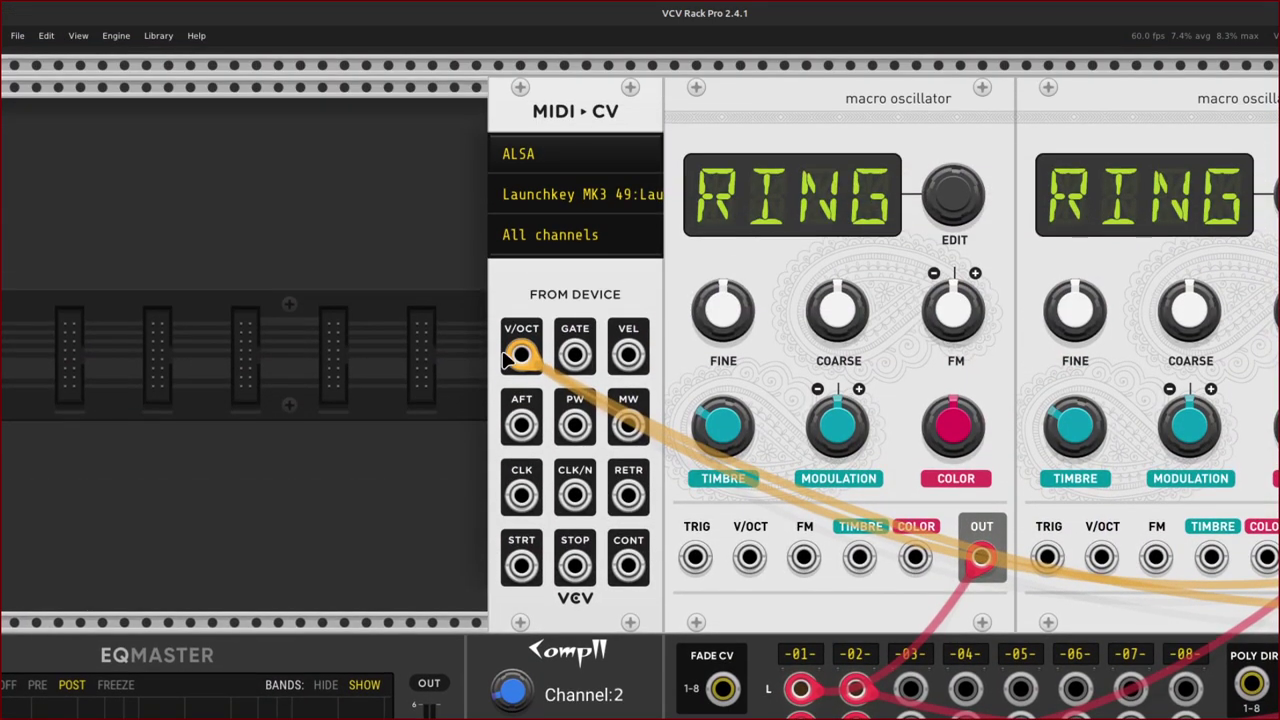
scroll(543, 105, right, 5)
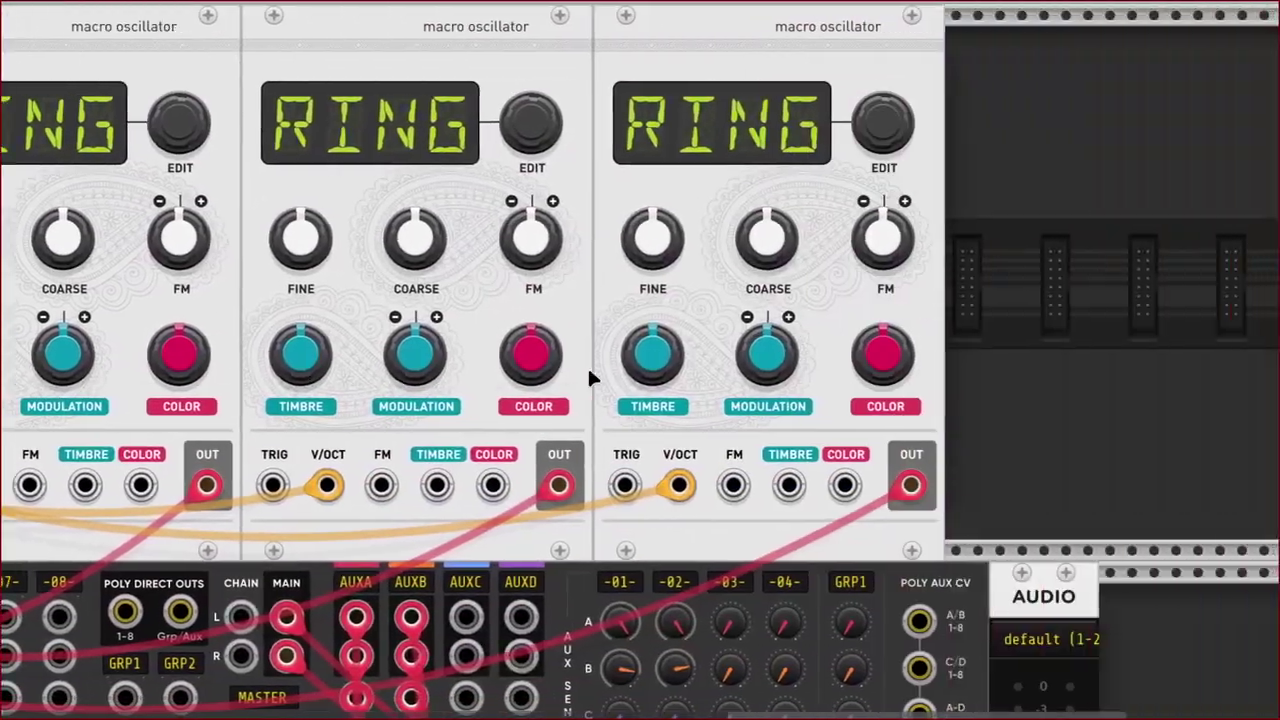
scroll(590, 378, right, 8)
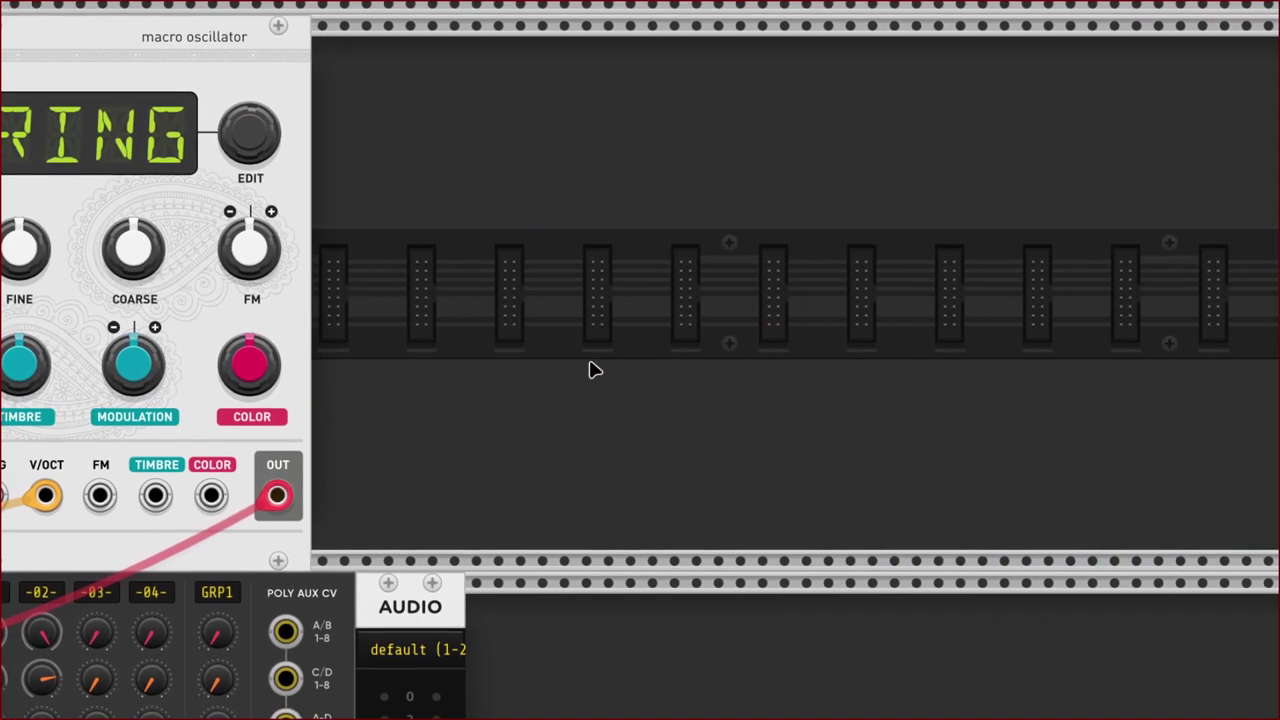
Add a VCV ADSR EG from the module browser and place it beside the oscillators.
right_click(590, 370)
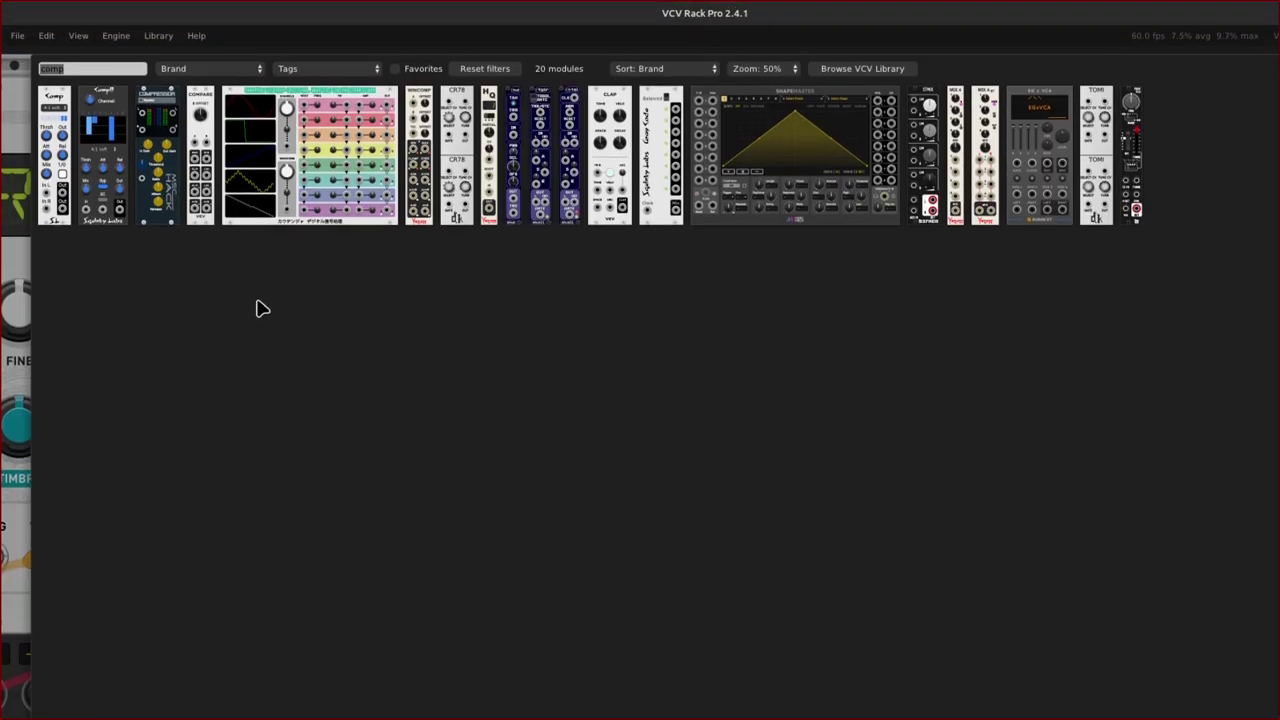
key(BackSpace)
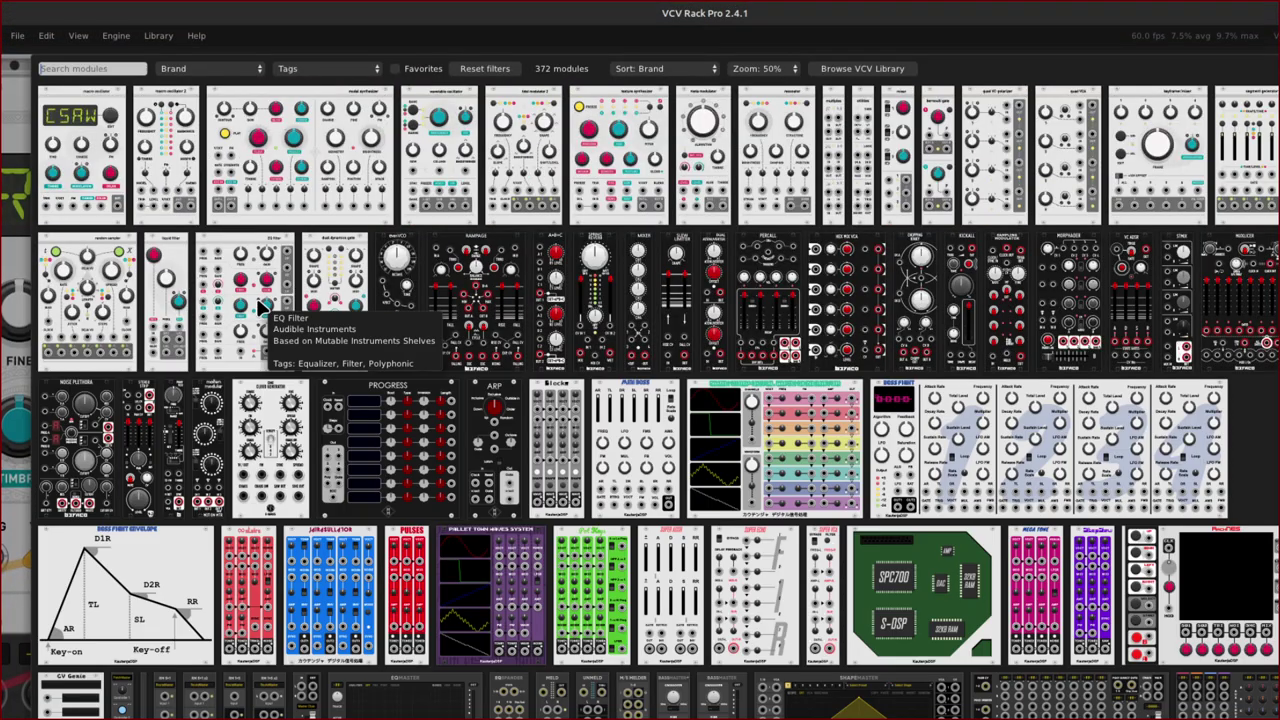
text(eq)
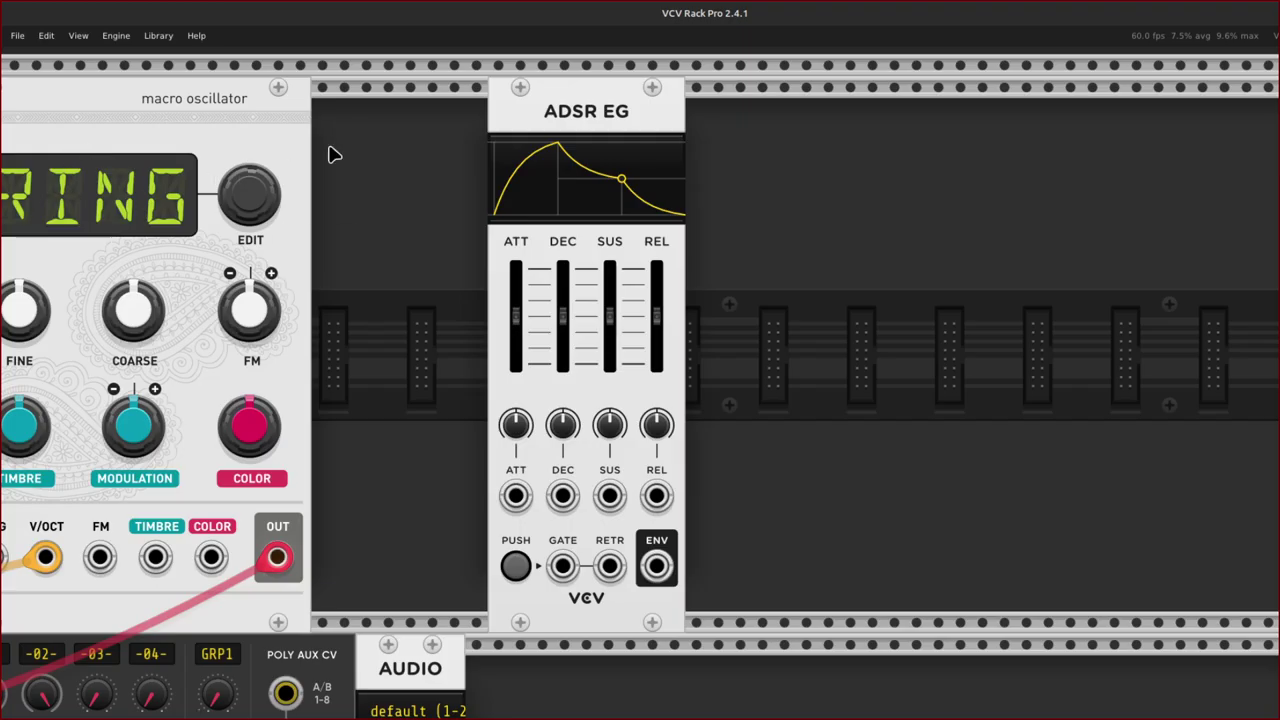
drag(576, 118, 368, 145)
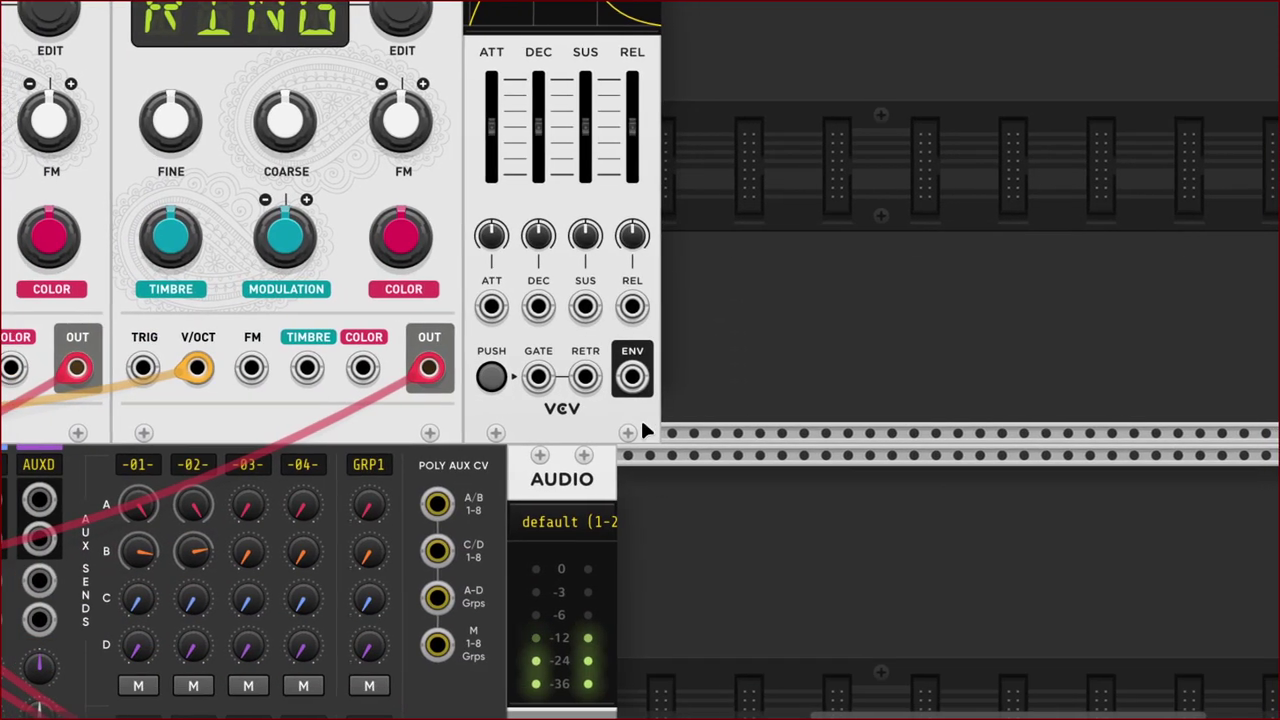
Patch the ADSR ENV output with a green cable into channel 02's level input.
right_click(634, 378)
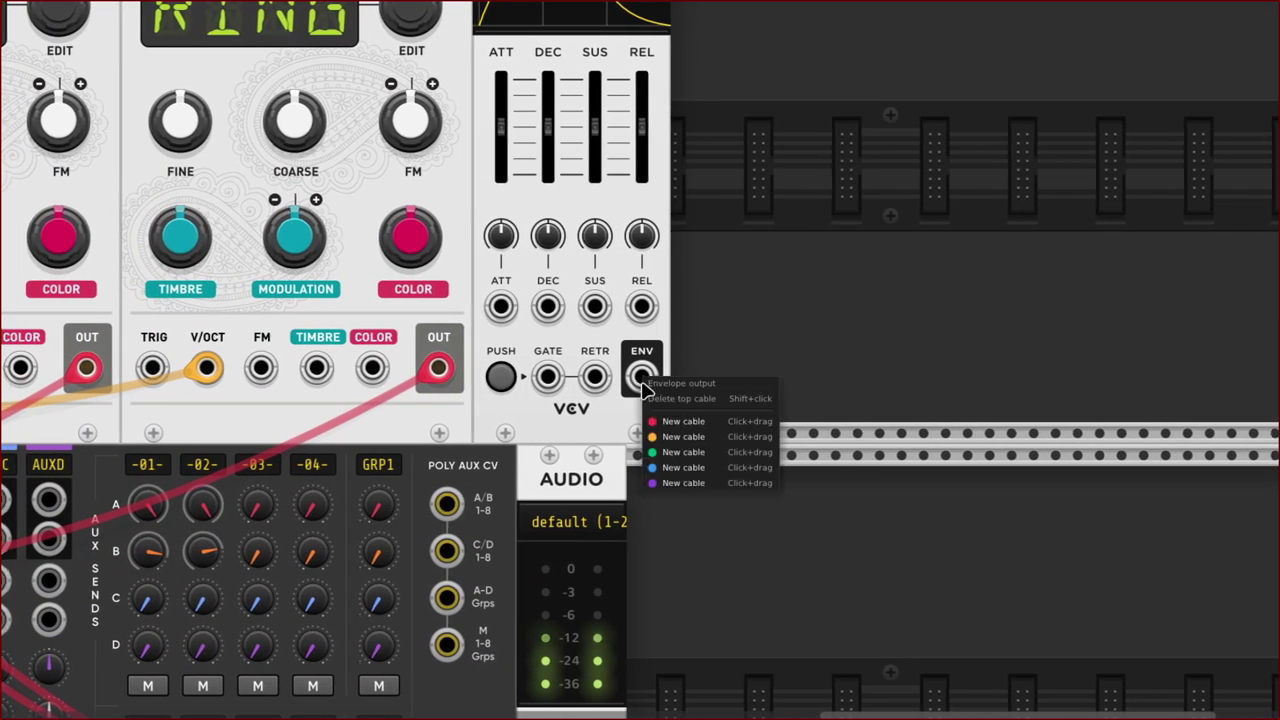
drag(650, 452, 254, 592)
drag(443, 588, 526, 480)
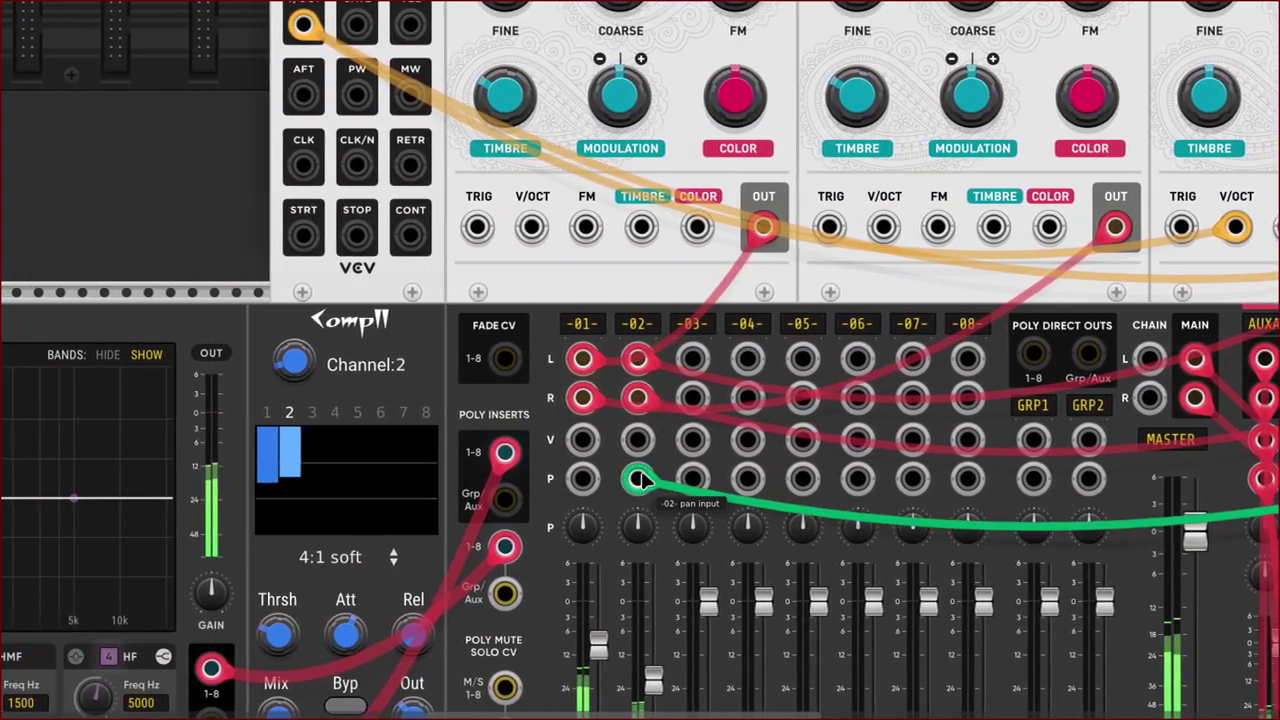
drag(643, 481, 640, 480)
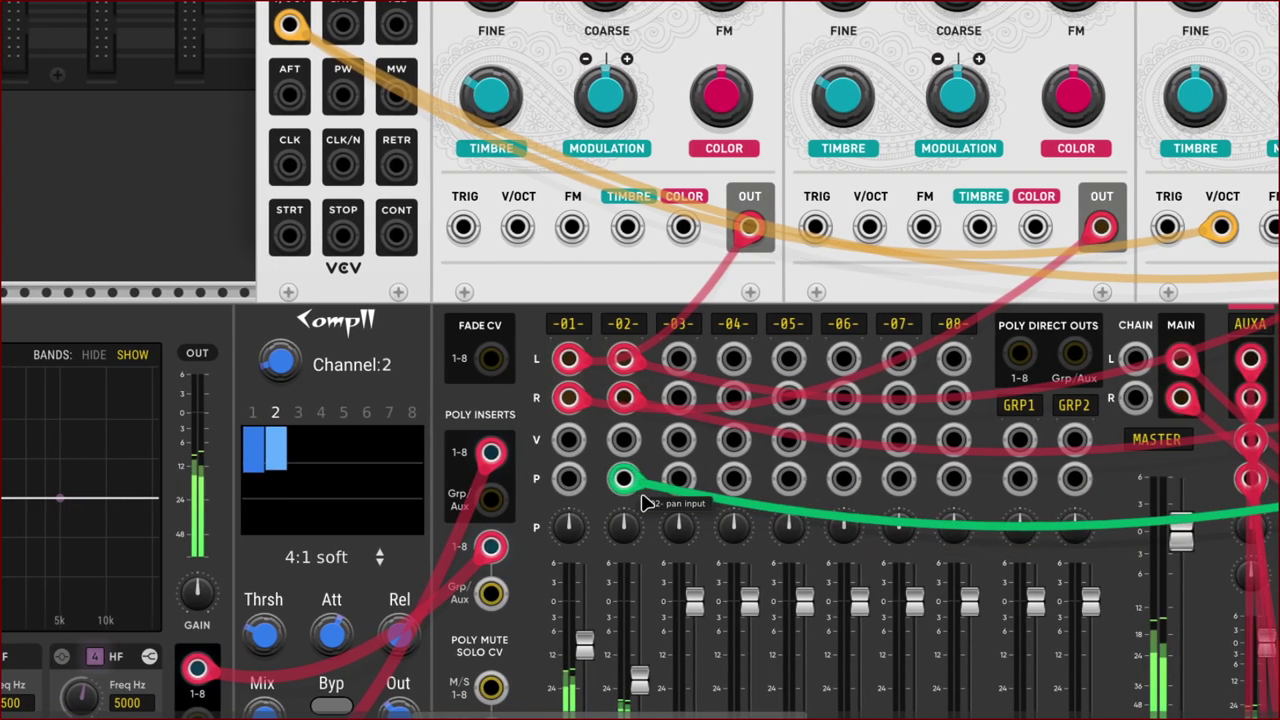
drag(643, 491, 621, 442)
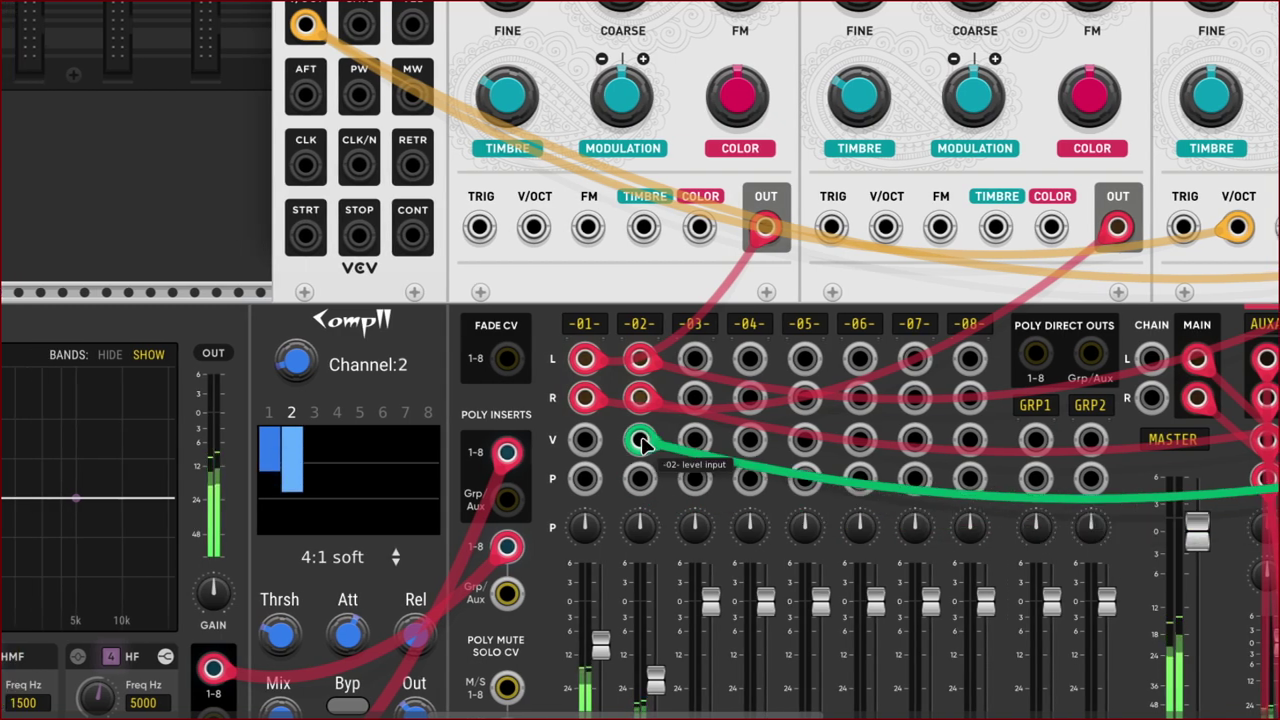
drag(641, 443, 641, 443)
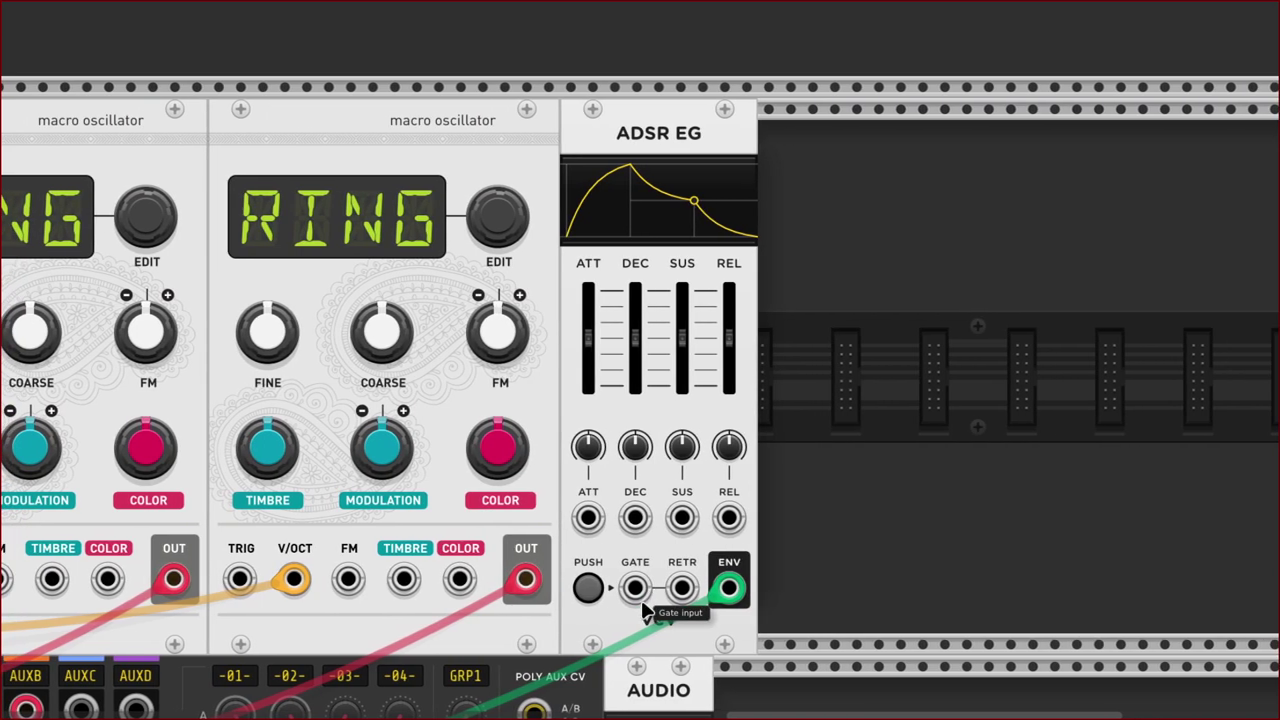
Run a new cable from the ADSR GATE input to the MIDI-CV GATE output.
right_click(643, 601)
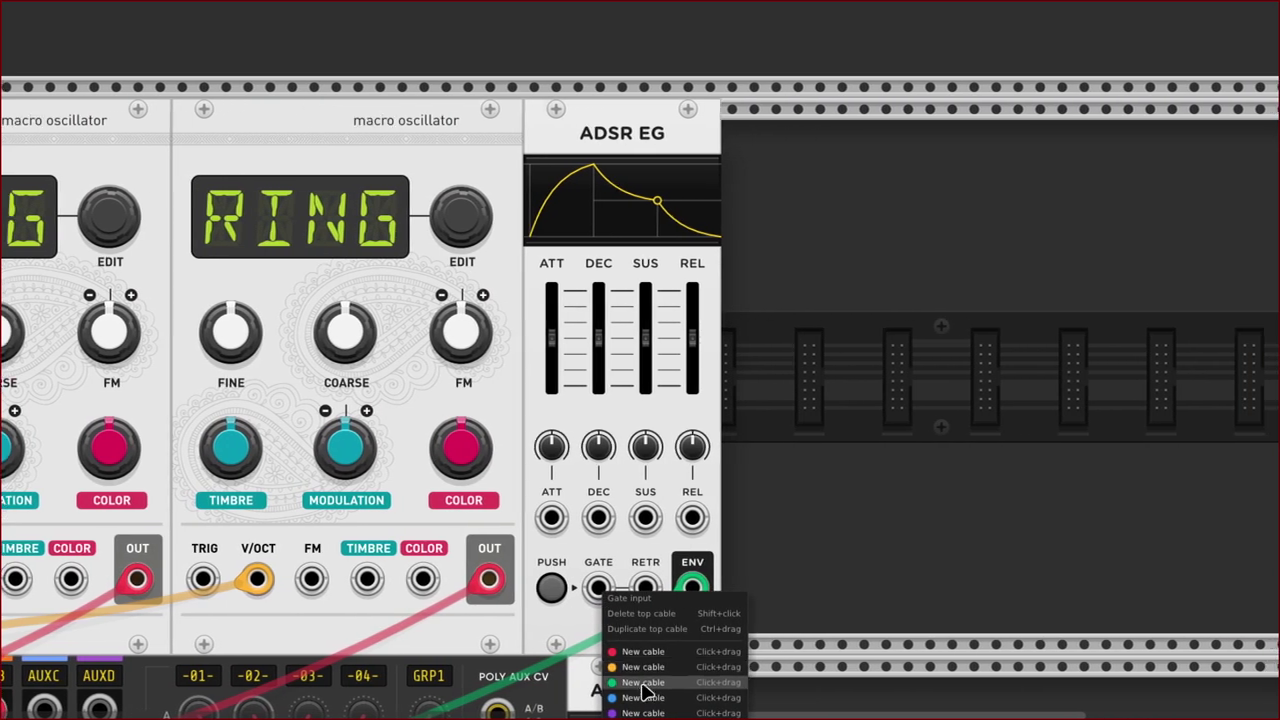
drag(643, 682, 187, 387)
drag(400, 389, 433, 386)
scroll(398, 505, right, 10)
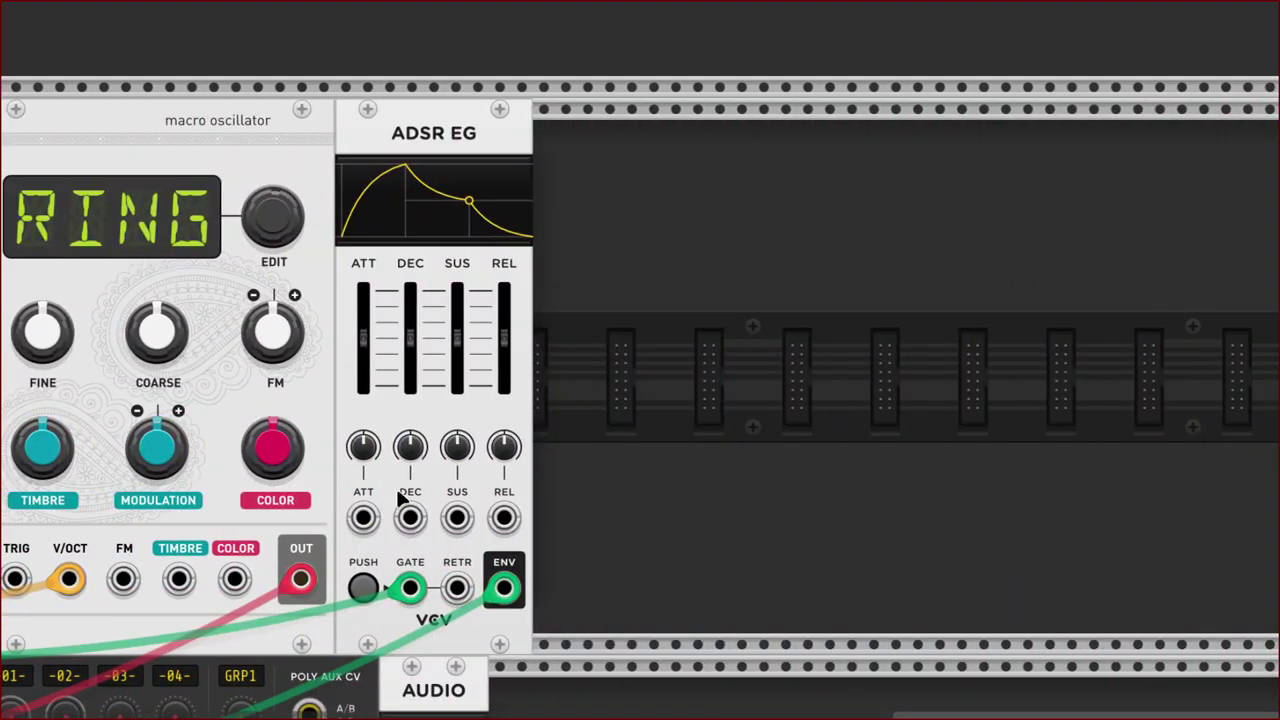
scroll(400, 497, left, 3)
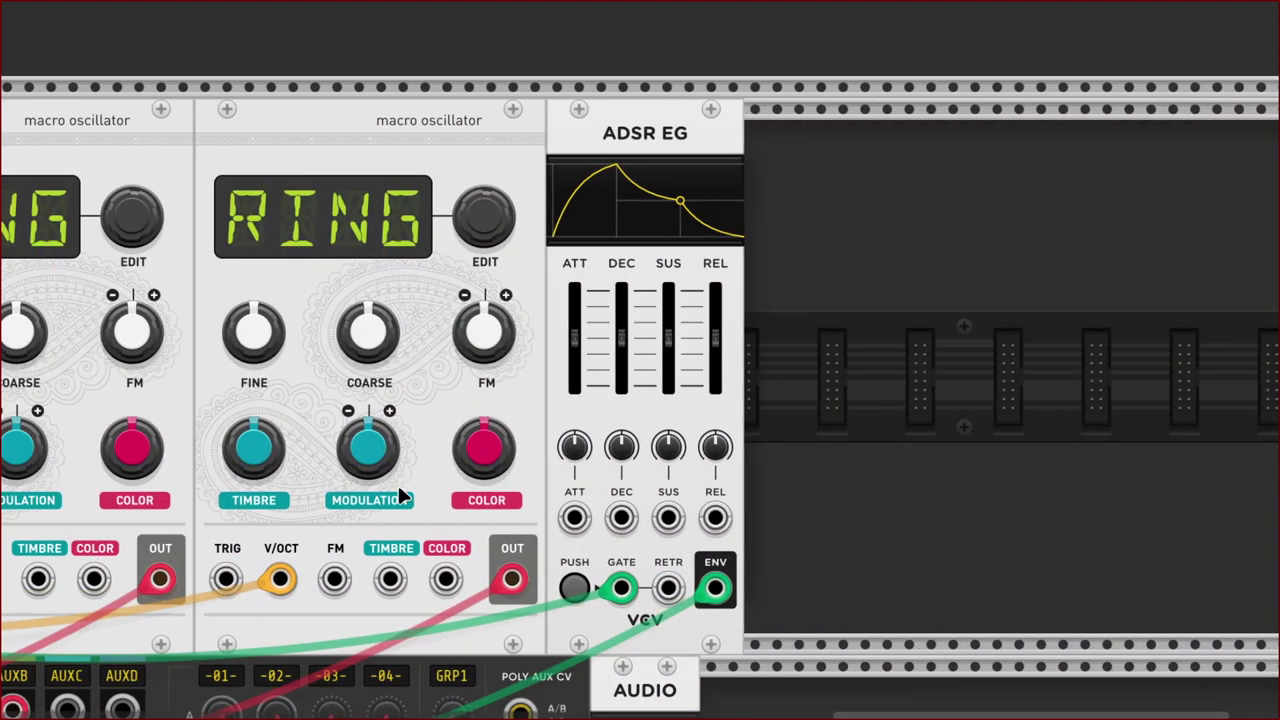
scroll(399, 493, left, 3)
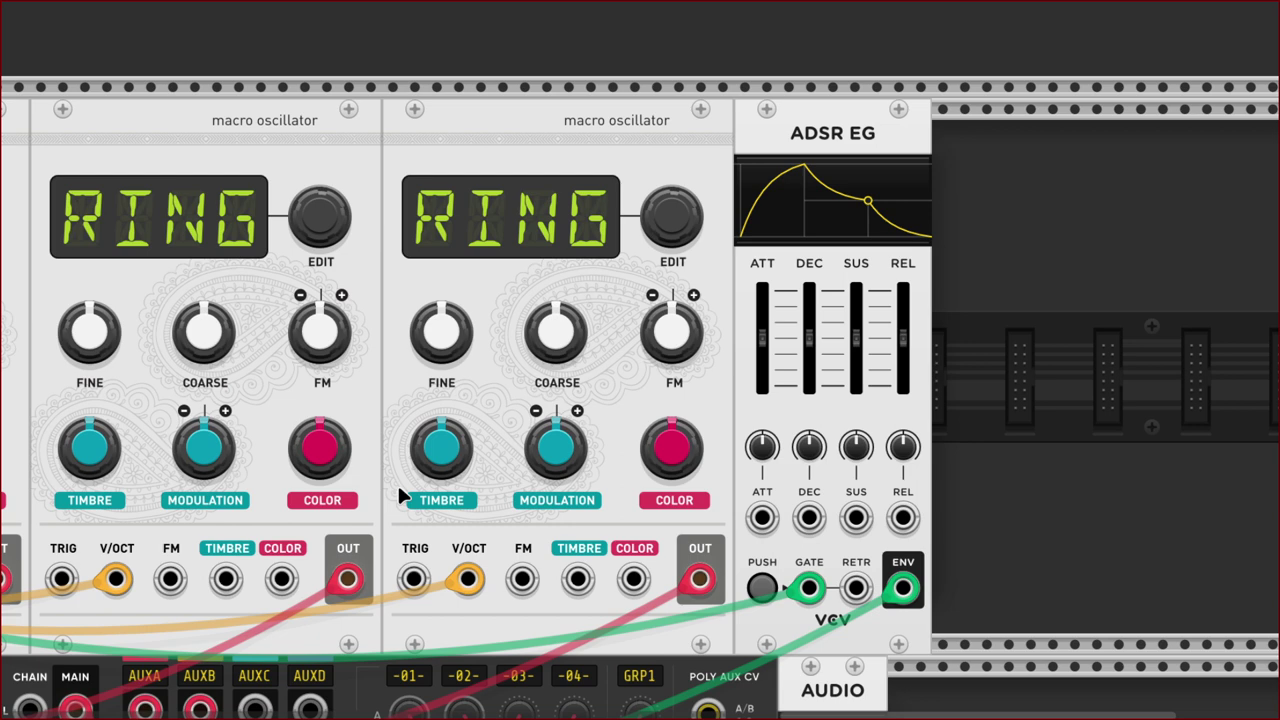
scroll(398, 495, down, 3)
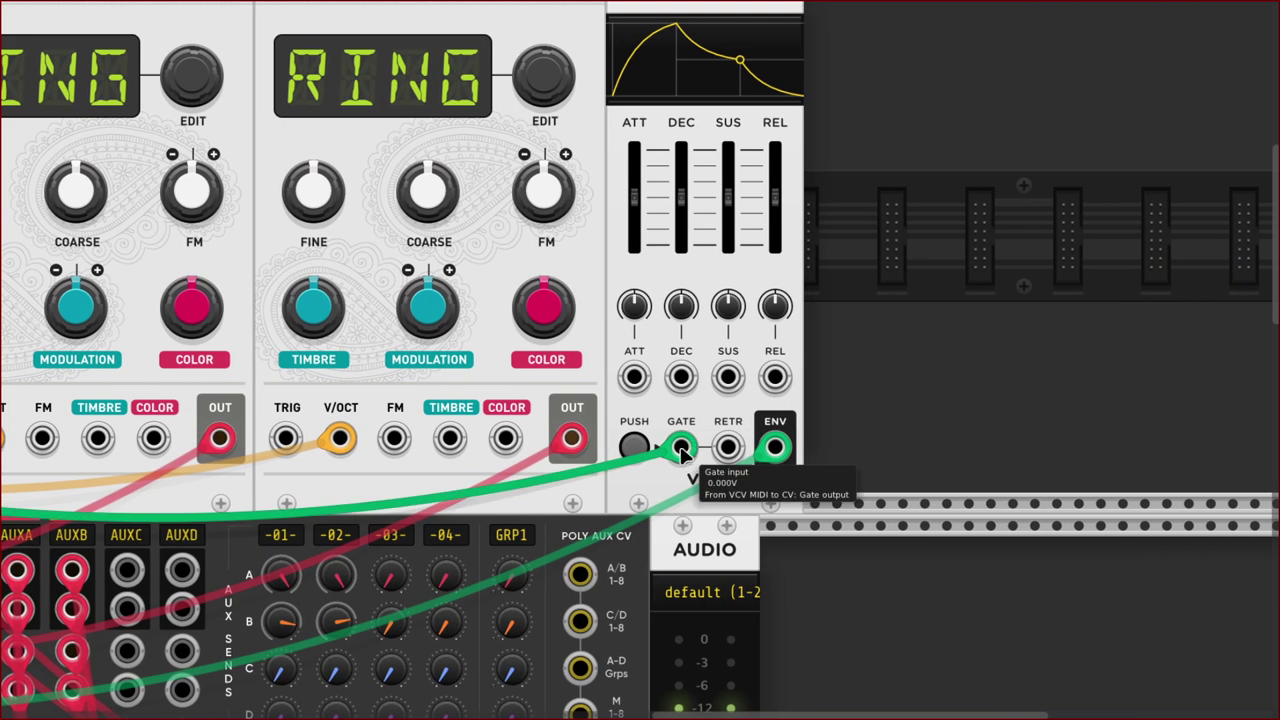
scroll(683, 455, left, 10)
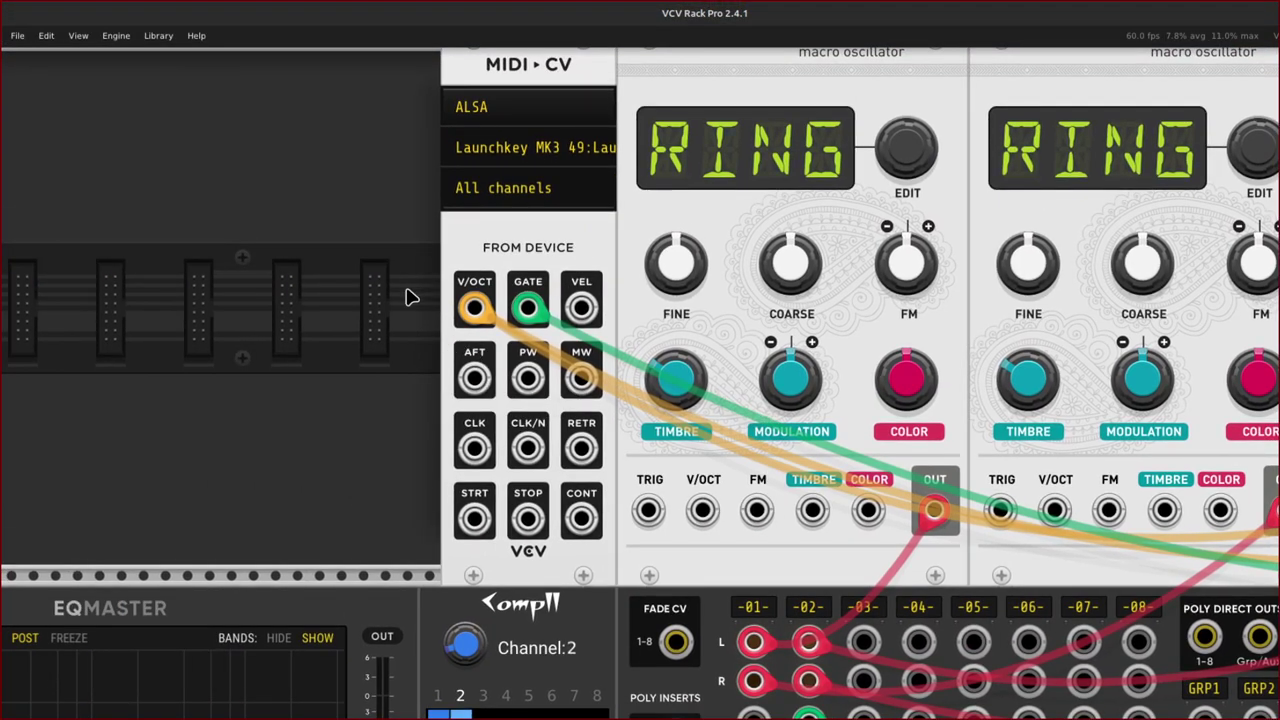
scroll(551, 314, down, 5)
scroll(551, 314, right, 7)
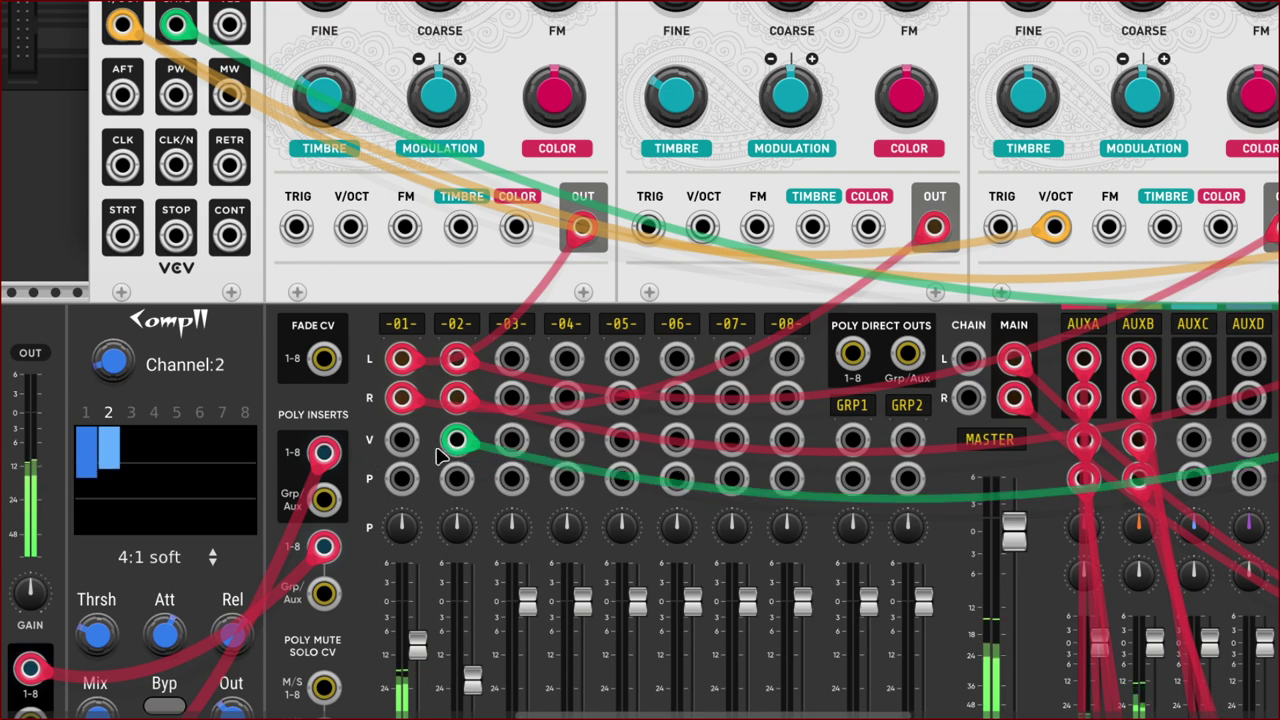
scroll(465, 520, down, 4)
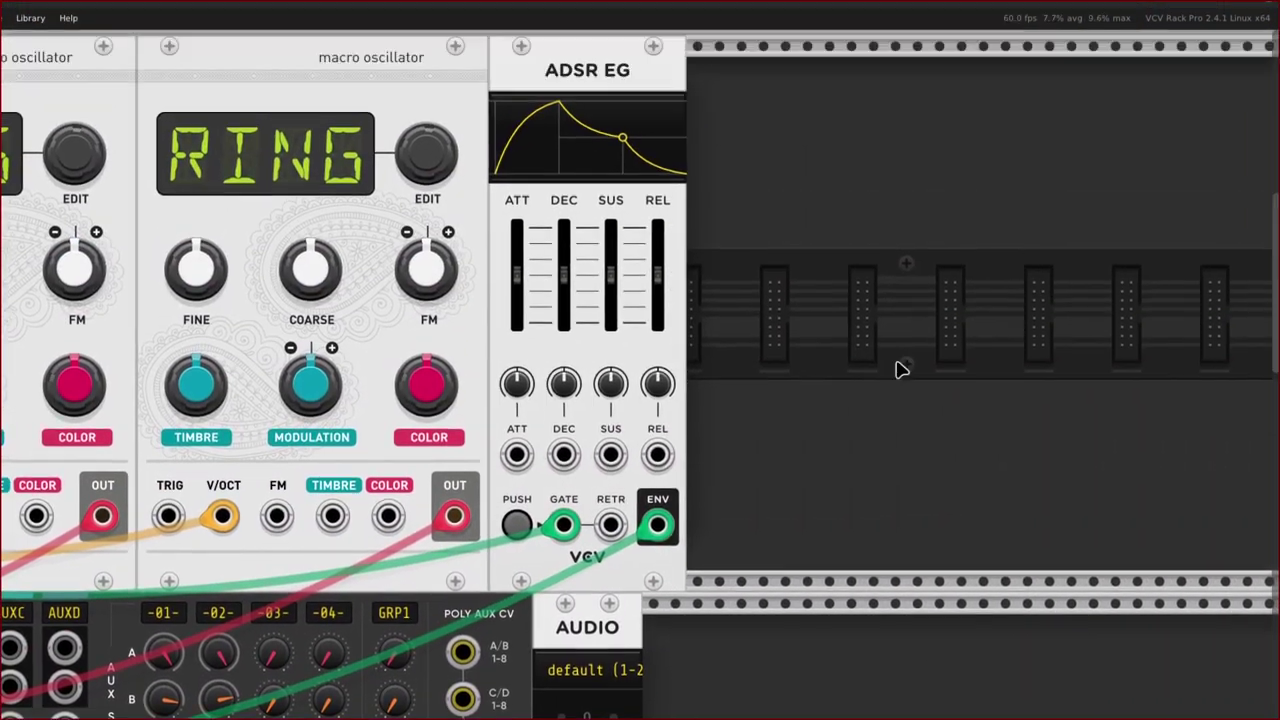
On ADSR EG, lengthen decay to about 1870 ms and raise sustain to 100%.
scroll(726, 374, up, 4)
scroll(690, 430, left, 2)
mouse_move(641, 478)
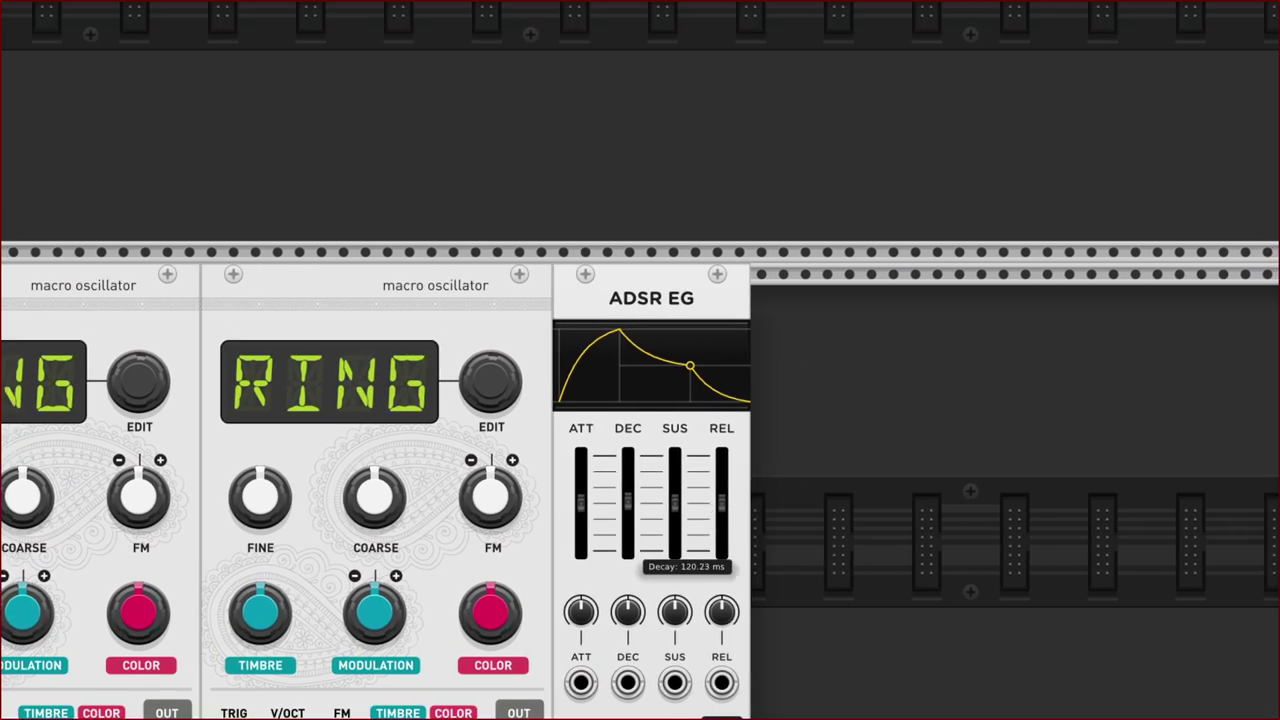
drag(628, 500, 628, 468)
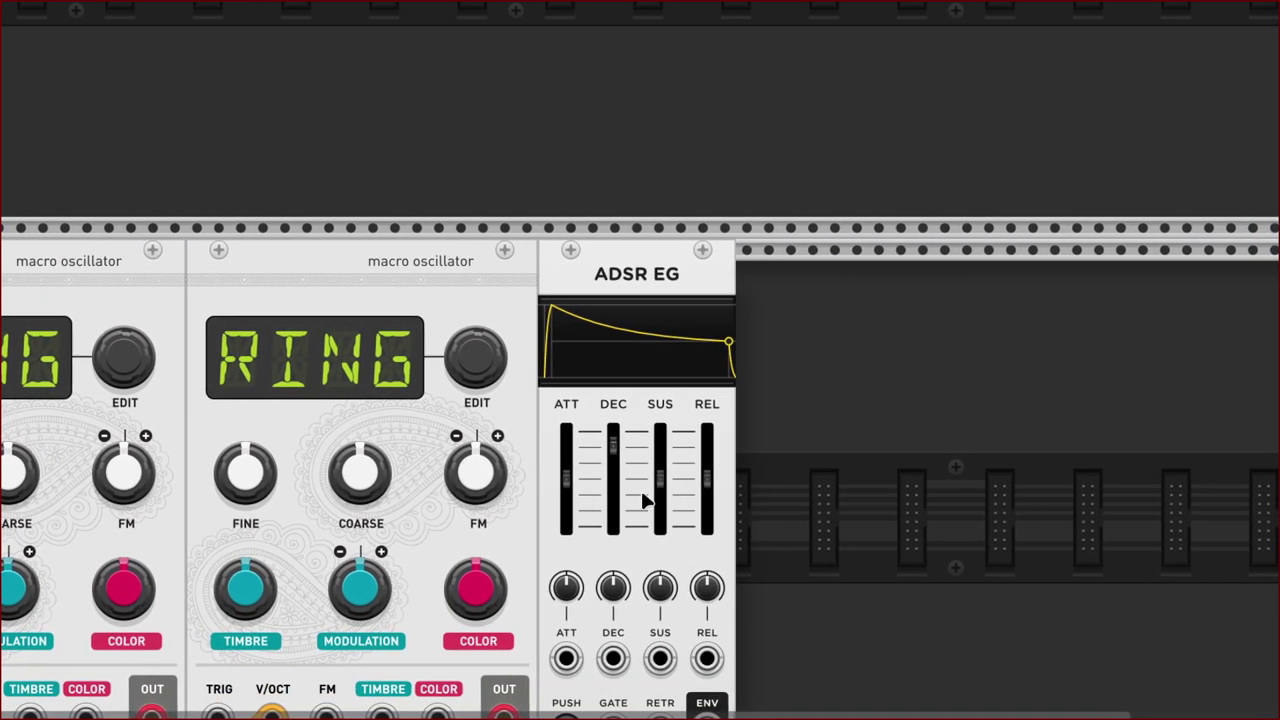
mouse_move(687, 525)
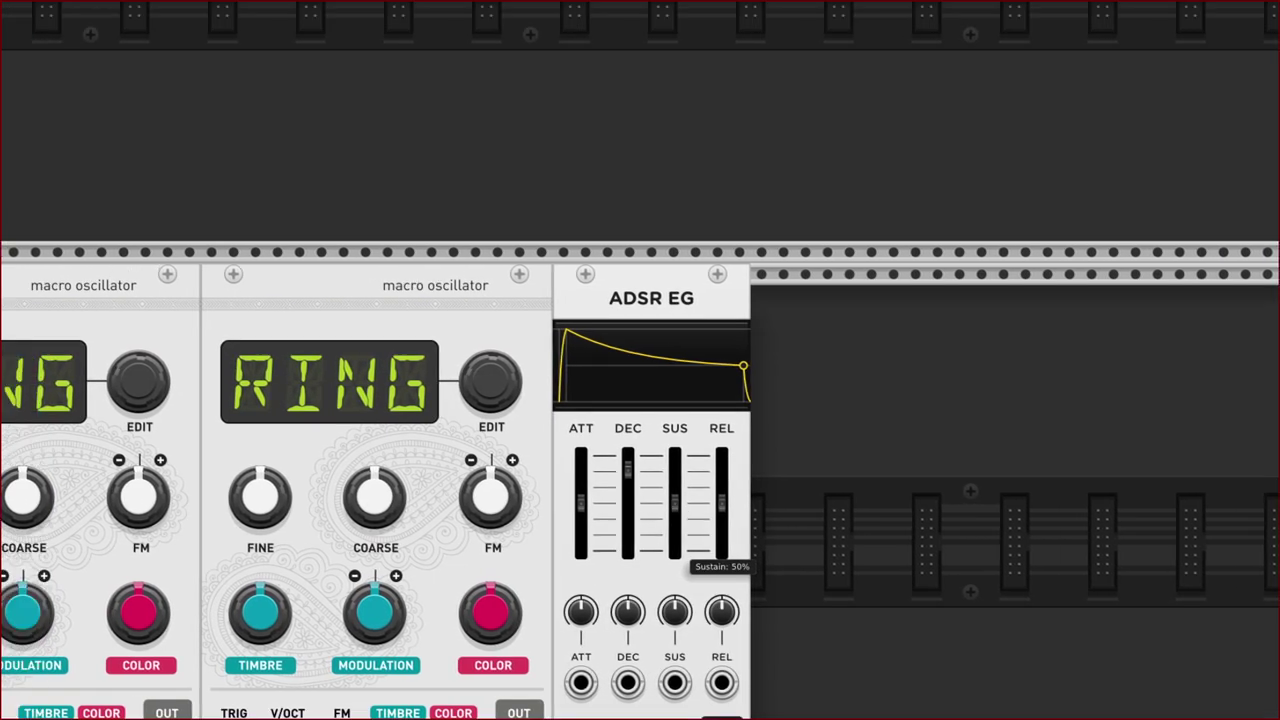
drag(643, 490, 674, 459)
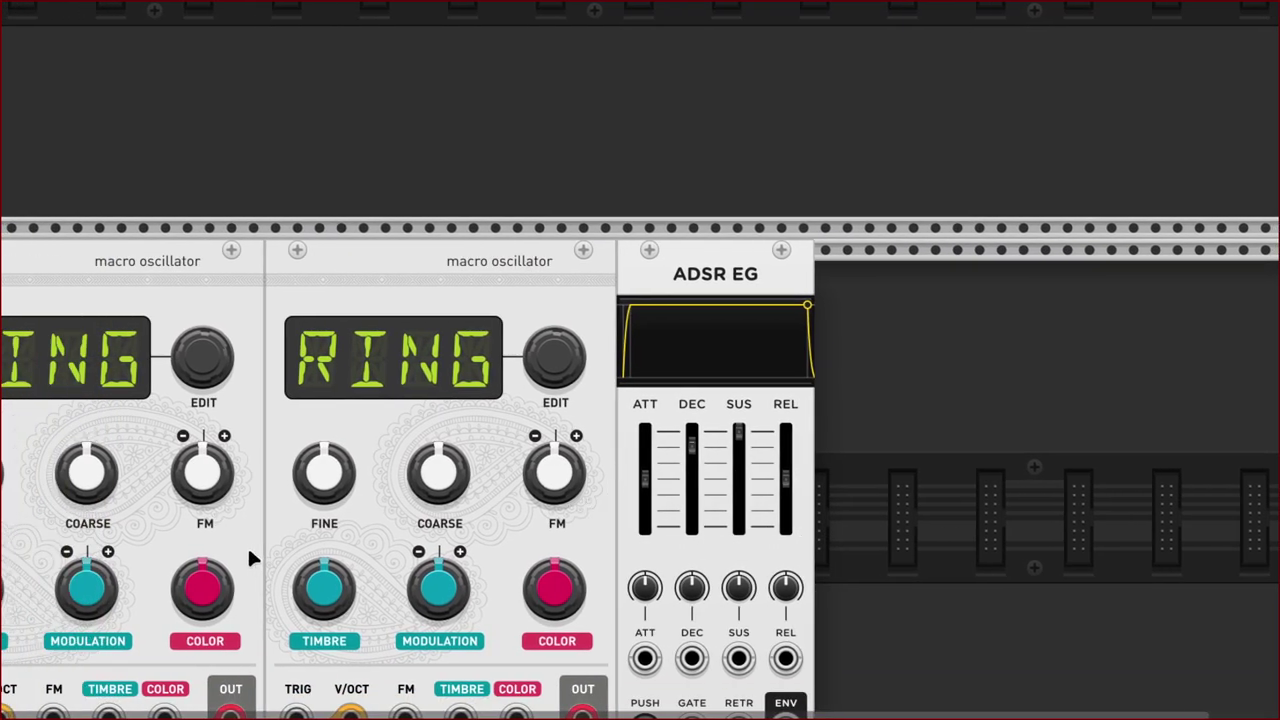
scroll(247, 542, left, 15)
Raise the MixMaster Jr channel 02 fader to about -9.1 dB.
scroll(254, 556, right, 10)
scroll(254, 556, down, 6)
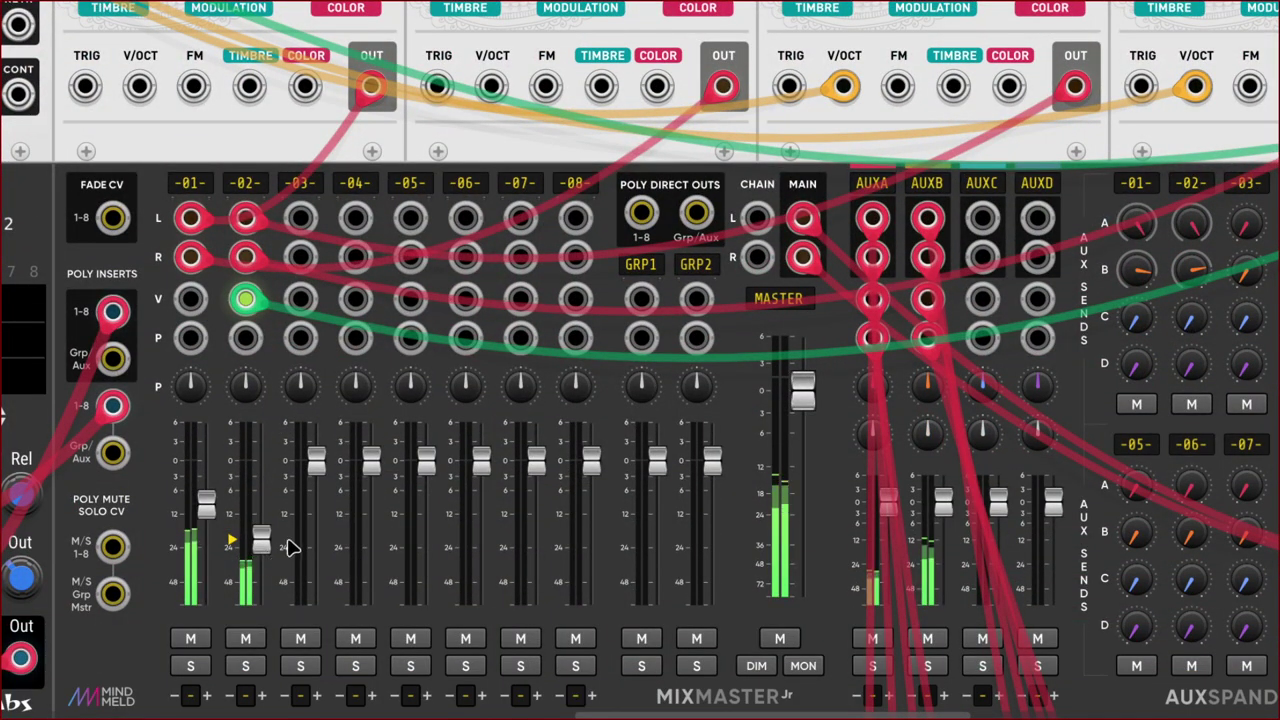
mouse_move(262, 545)
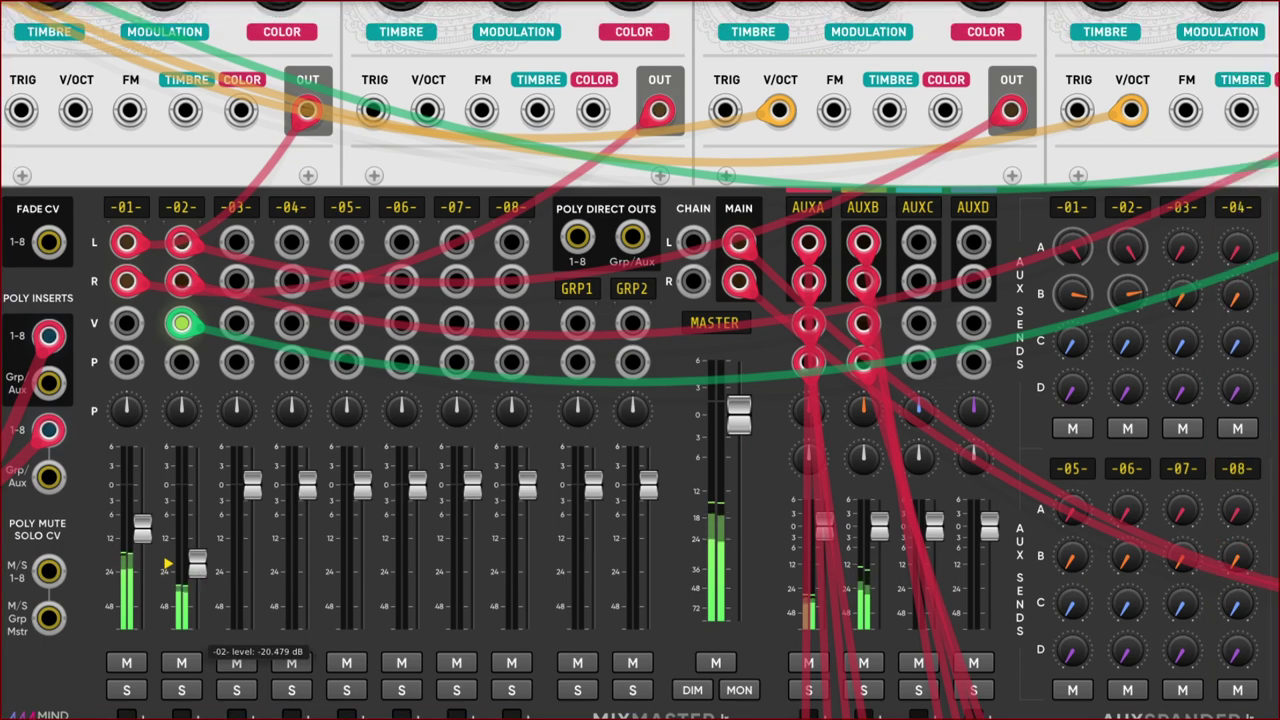
drag(167, 565, 167, 549)
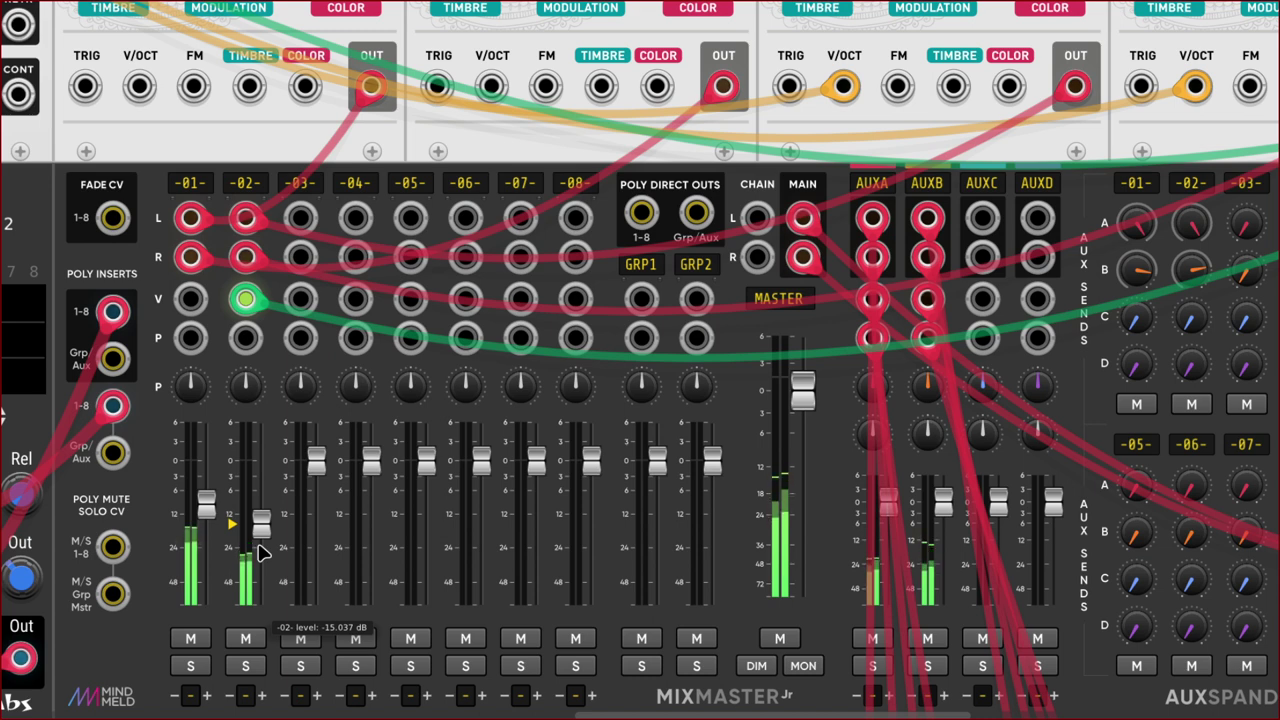
drag(255, 540, 201, 551)
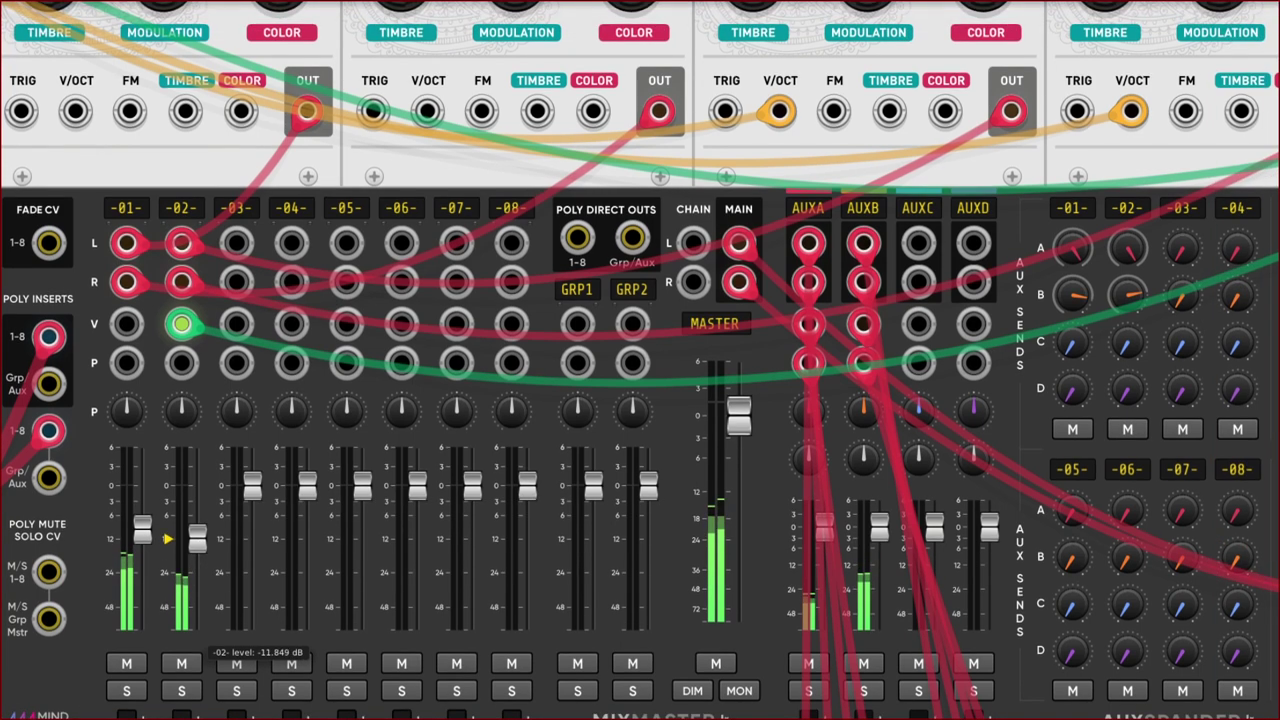
drag(263, 527, 197, 524)
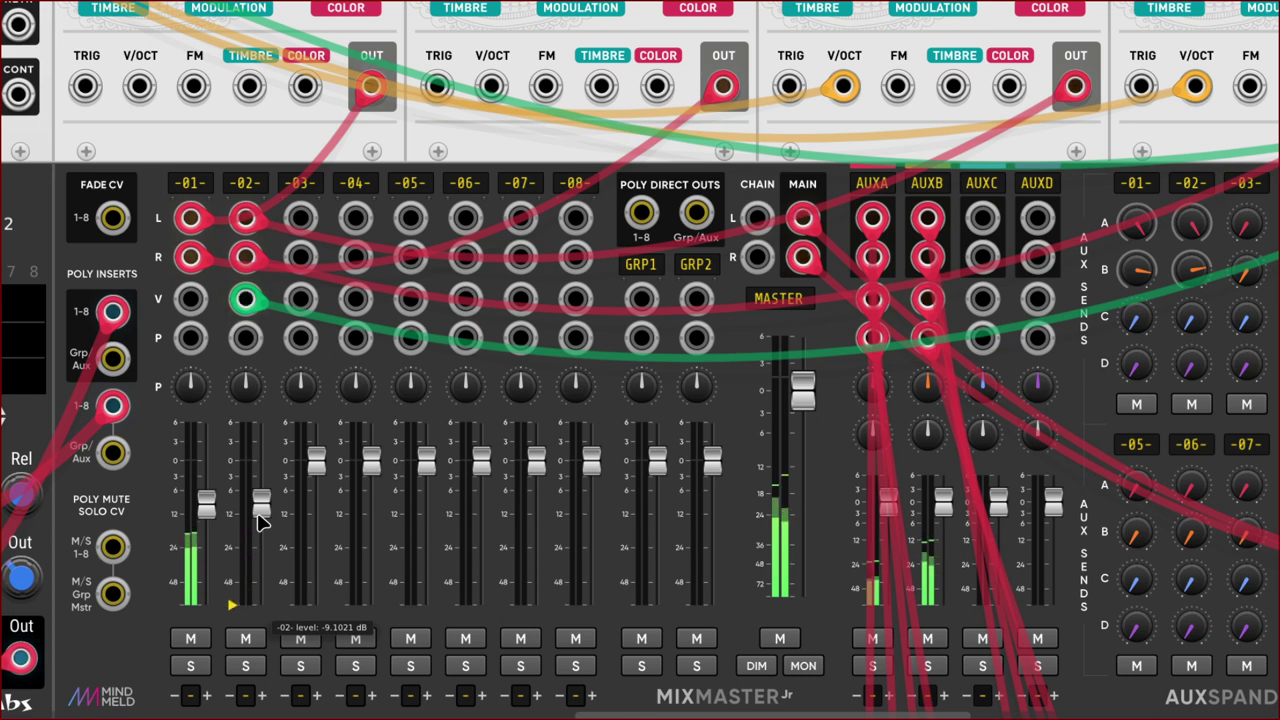
On ADSR EG, set release to about 1000 ms and attack to about 1200 ms.
scroll(519, 385, right, 15)
scroll(519, 385, up, 2)
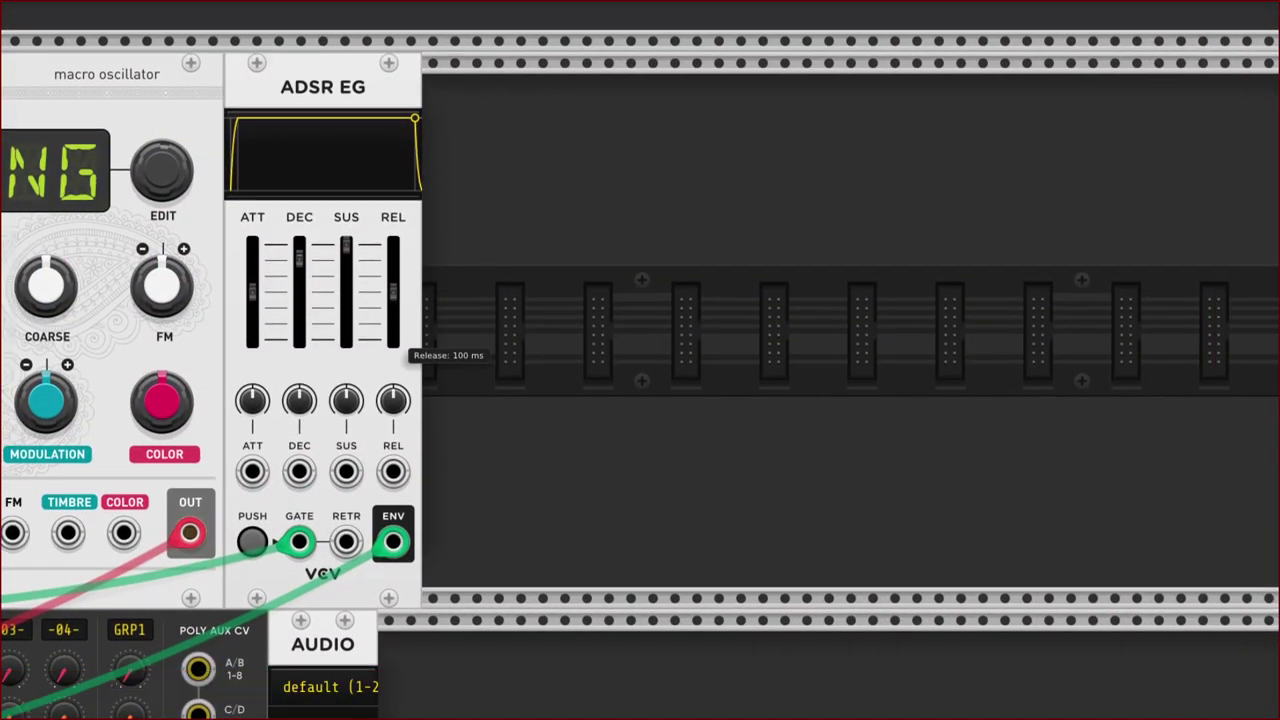
drag(462, 366, 462, 333)
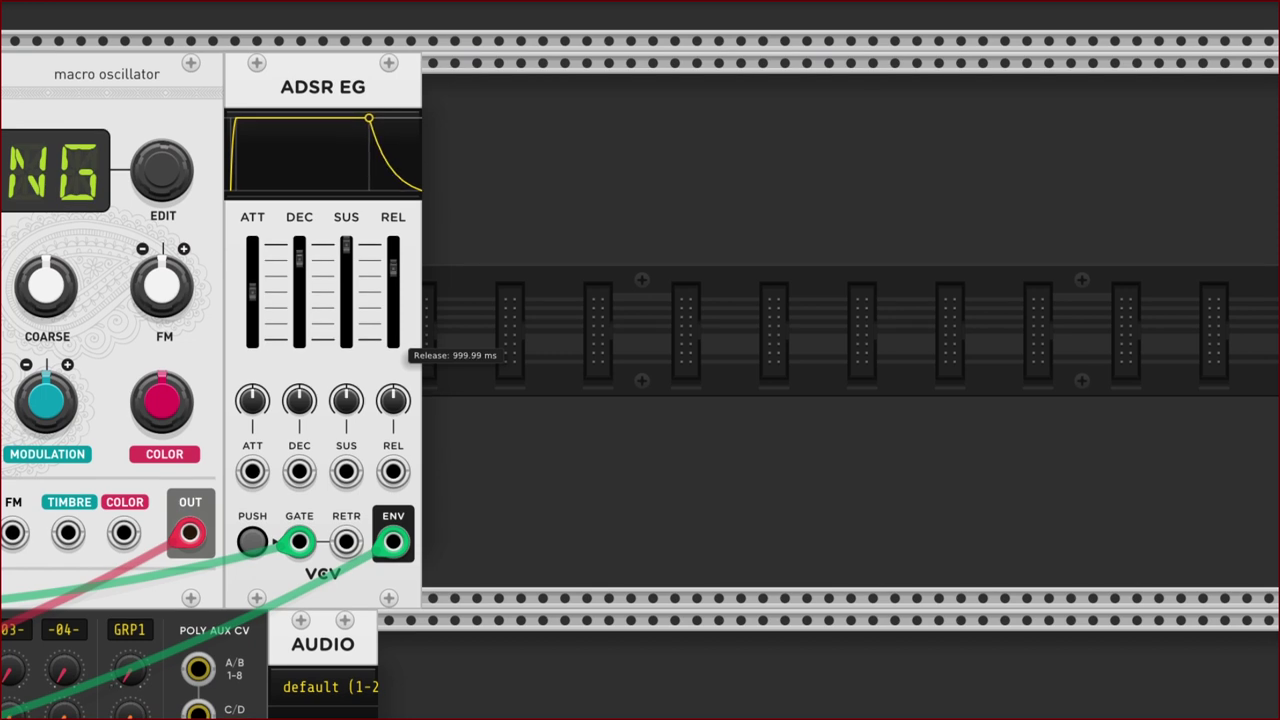
drag(393, 340, 254, 312)
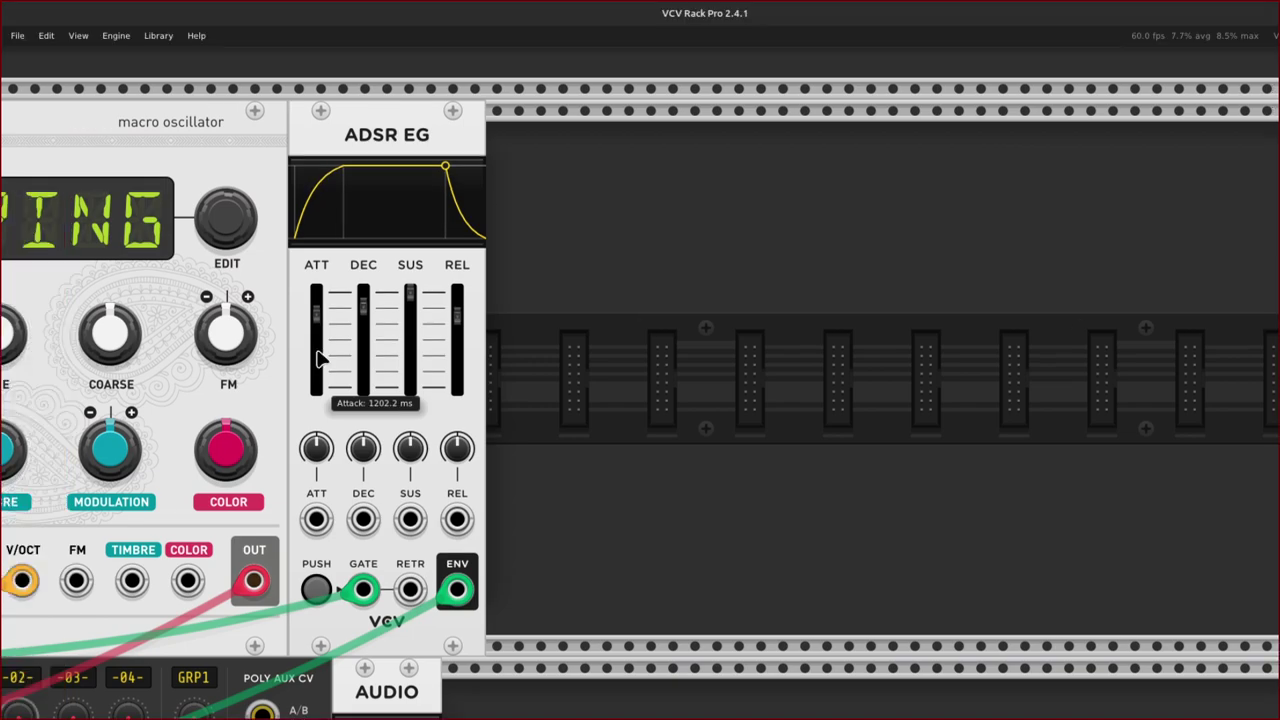
Scroll around the rack to view the RING oscillators through Combulator and Reverb 2.
scroll(318, 360, down, 10)
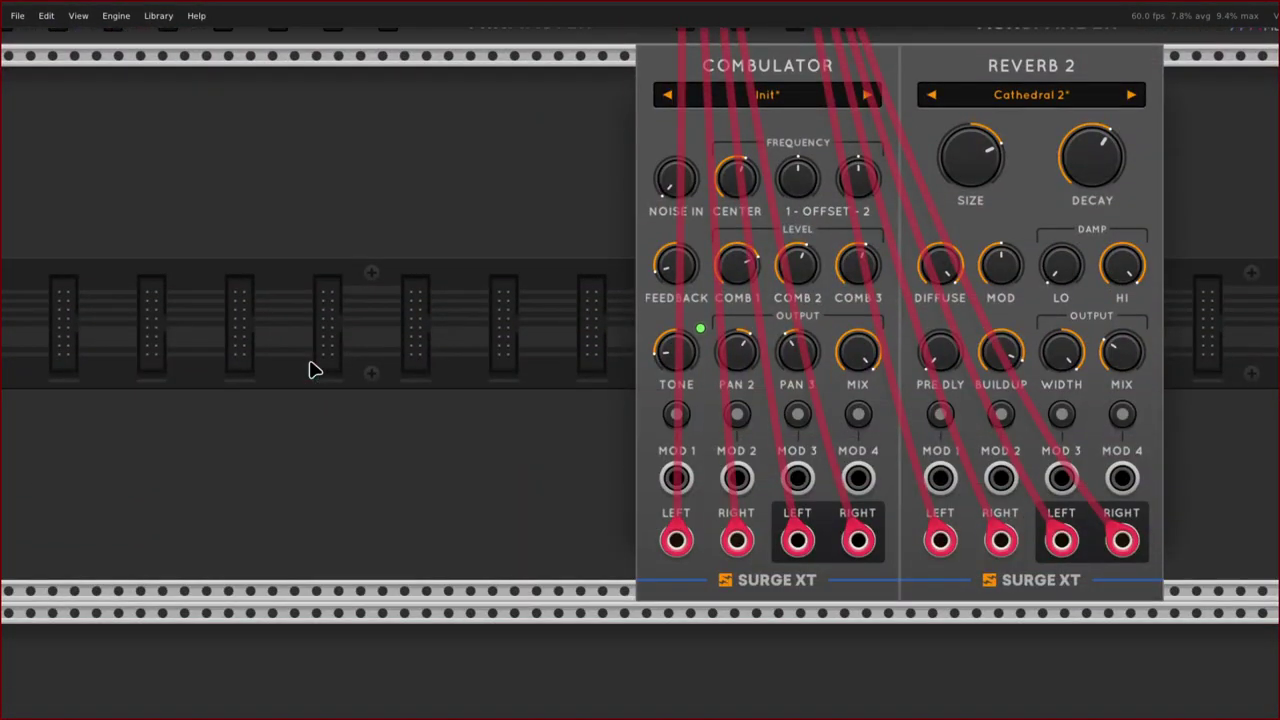
scroll(310, 370, up, 7)
scroll(310, 370, right, 5)
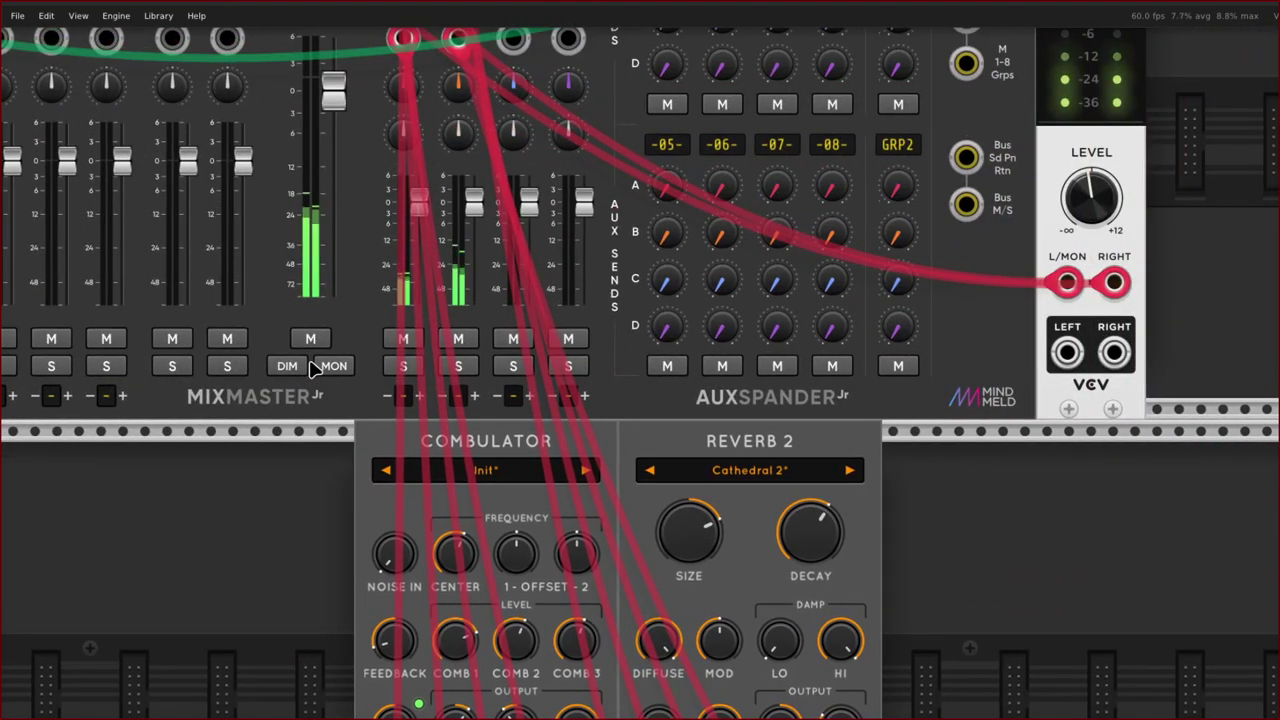
scroll(310, 370, down, 2)
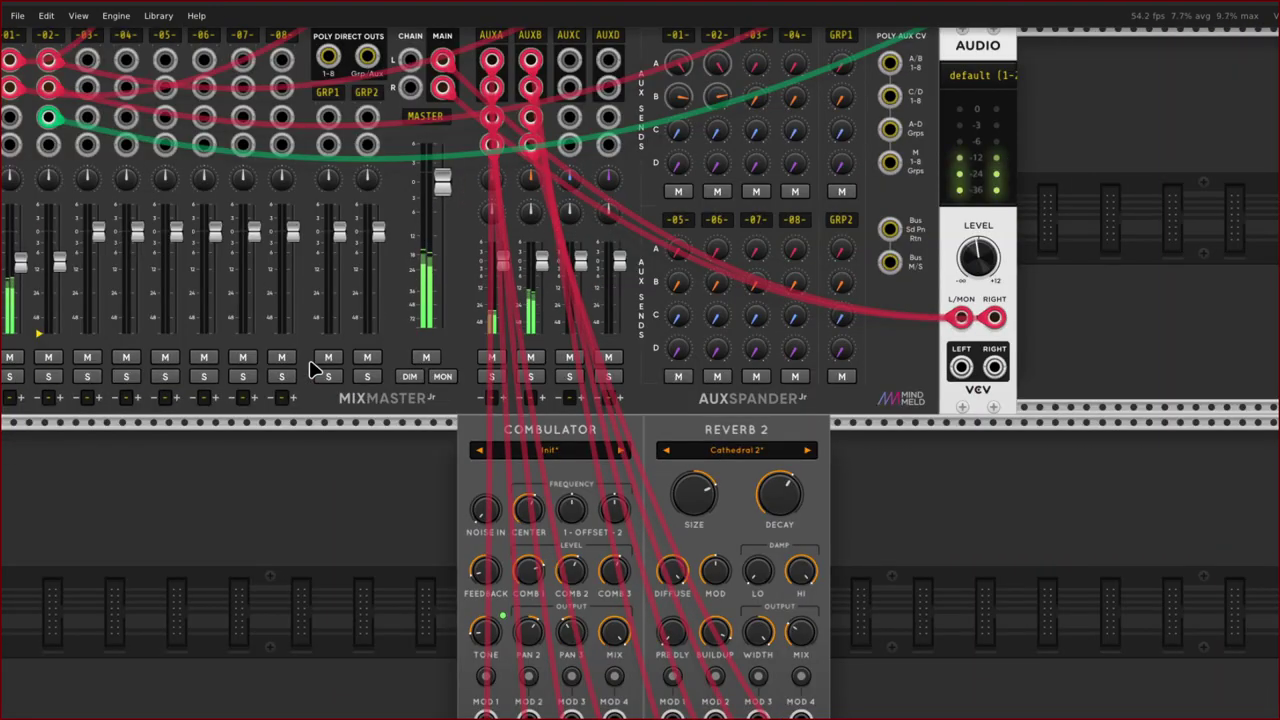
scroll(313, 370, down, 3)
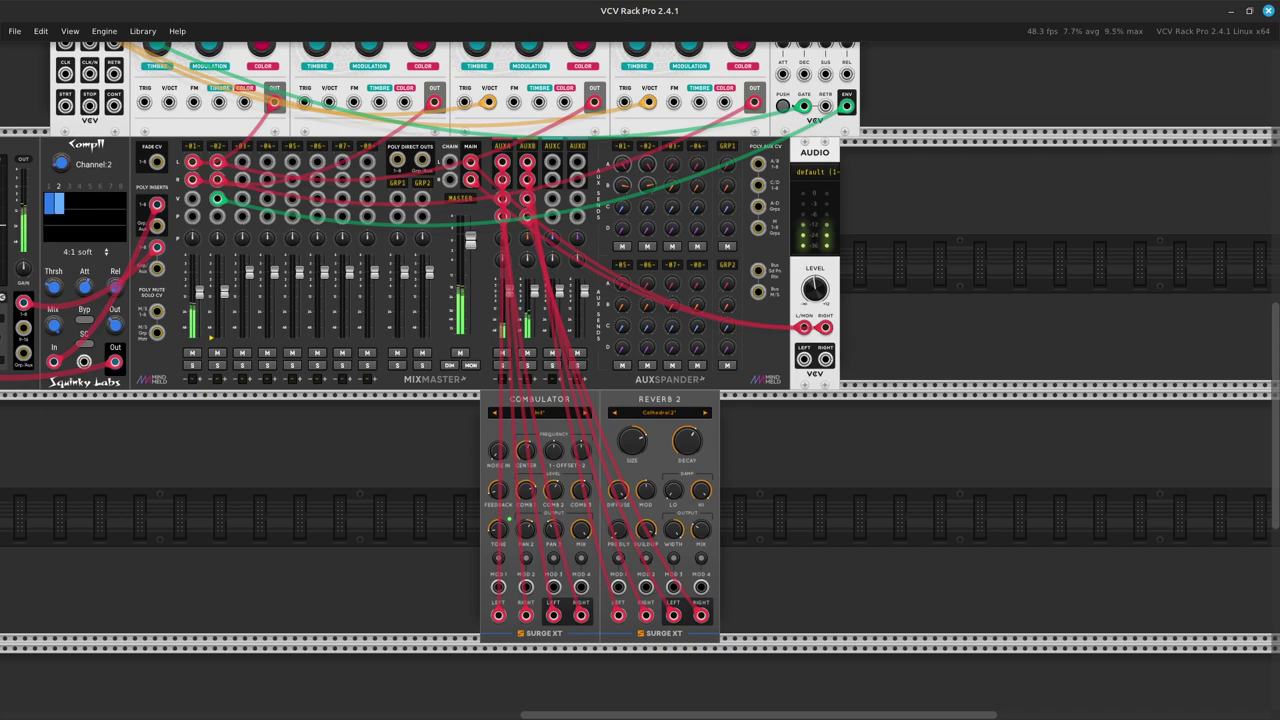
scroll(640, 380, left, 4)
scroll(640, 380, up, 3)
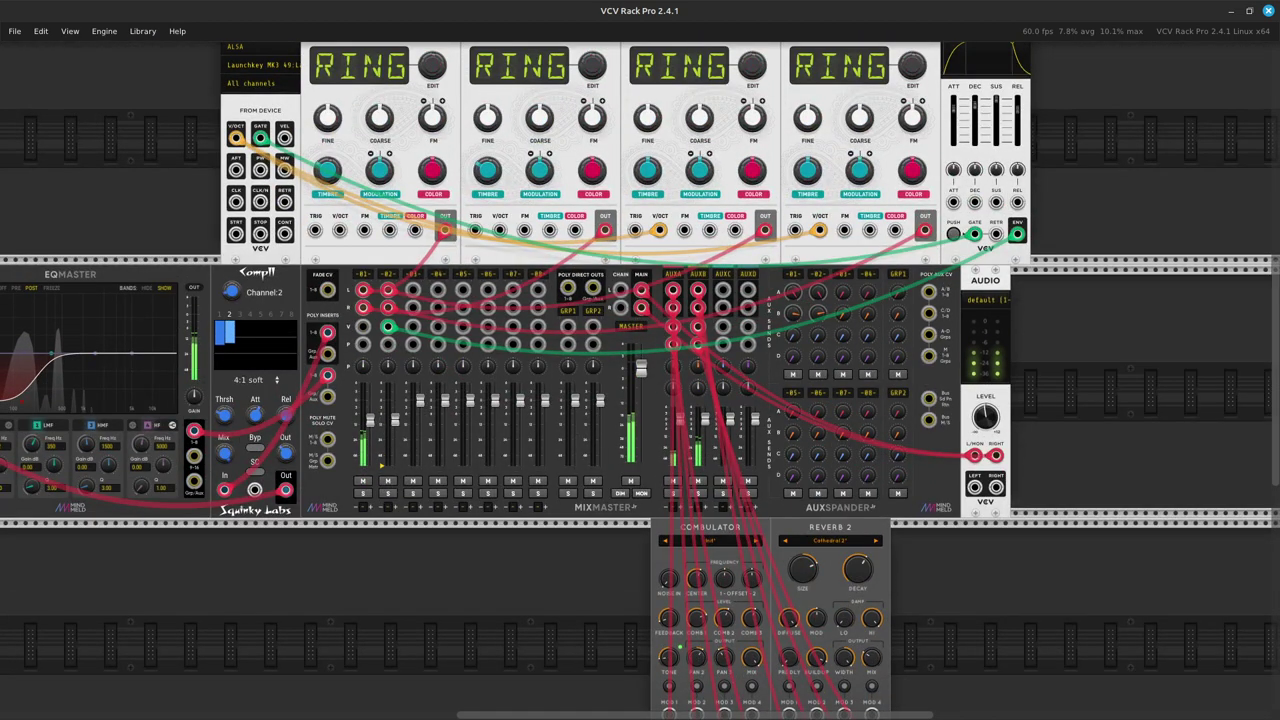
scroll(633, 379, down, 2)
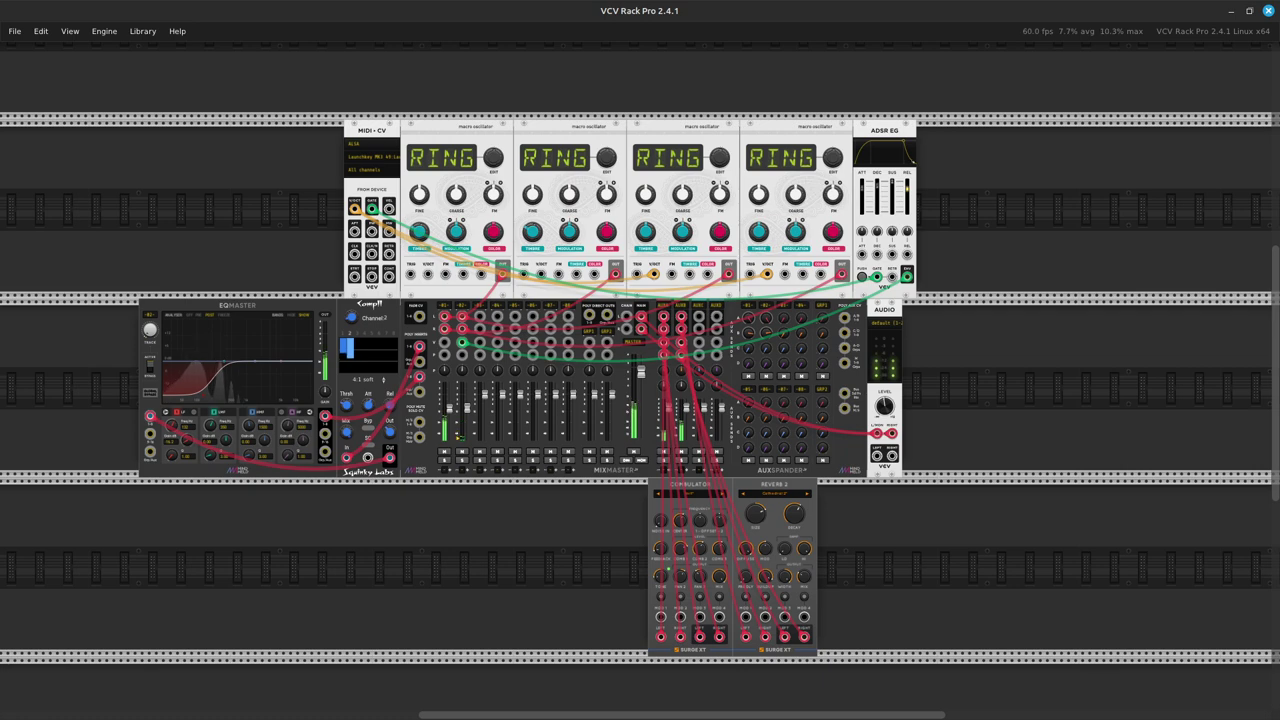
Zoom in on MixMaster Jr and bring channel 01's V level input into view.
key(ctrl+equal)
key(ctrl+equal)
key(ctrl+equal)
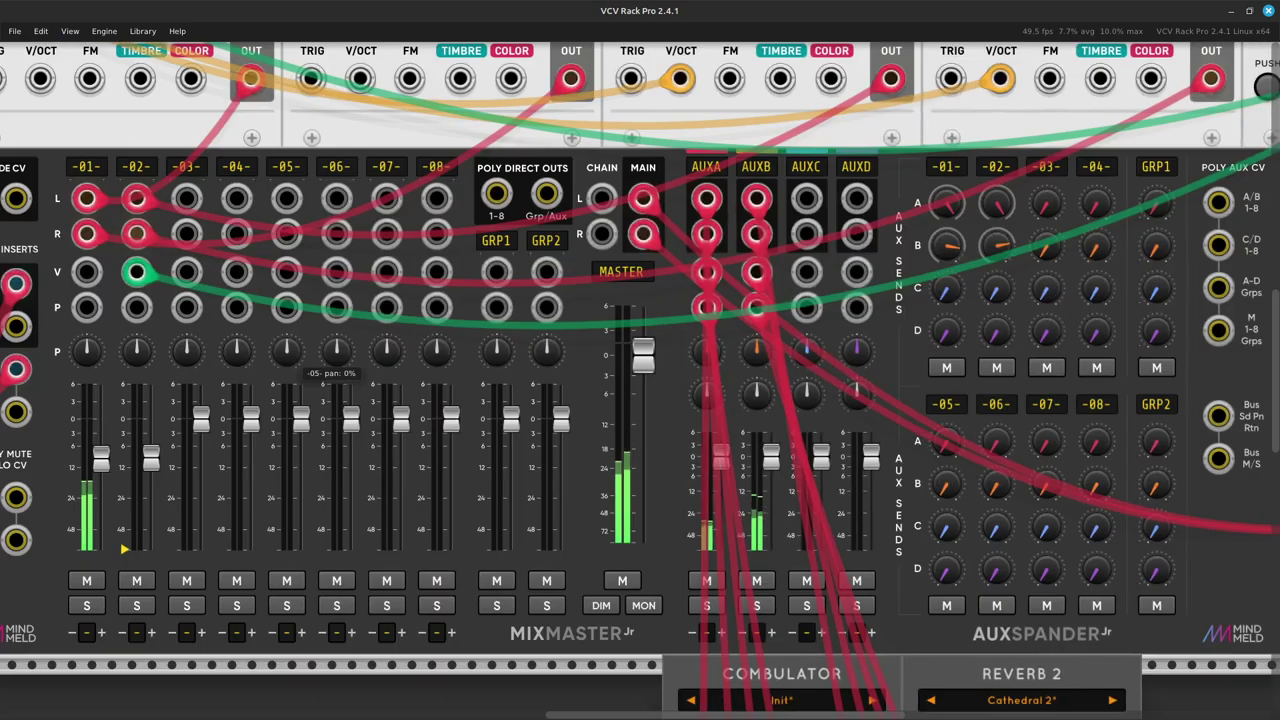
scroll(640, 380, up, 5)
scroll(640, 380, right, 5)
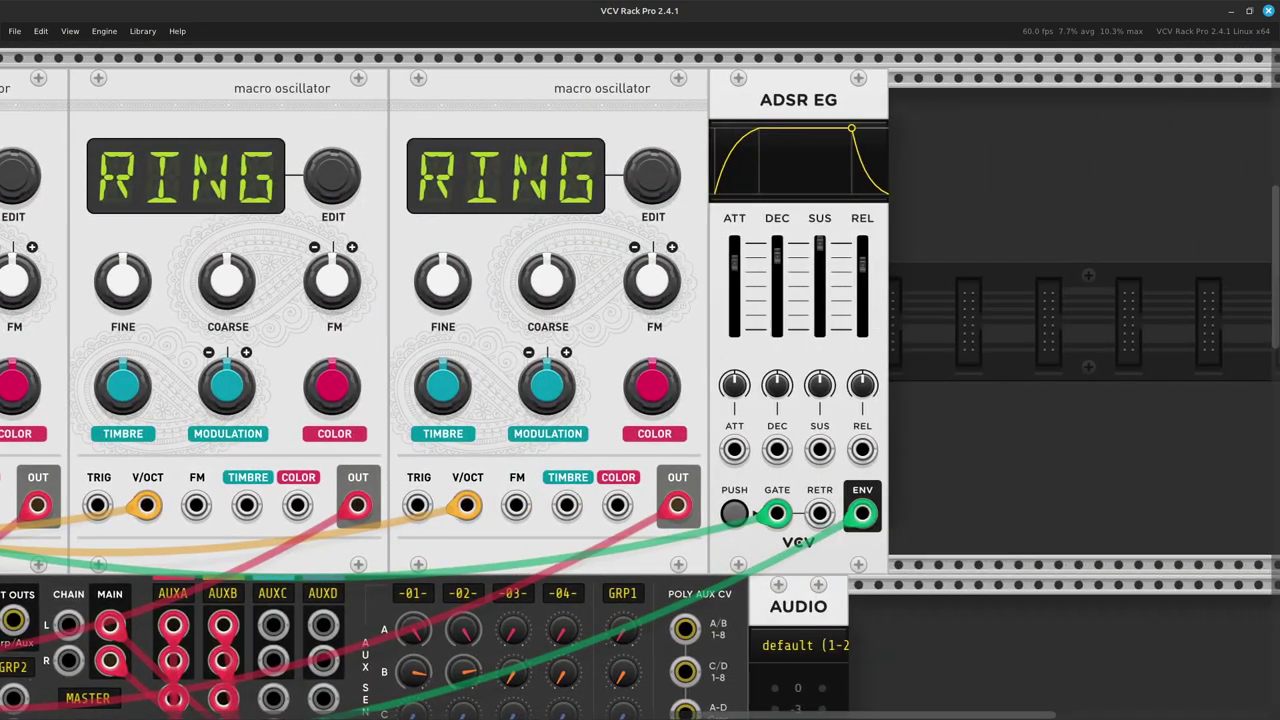
scroll(640, 380, right, 2)
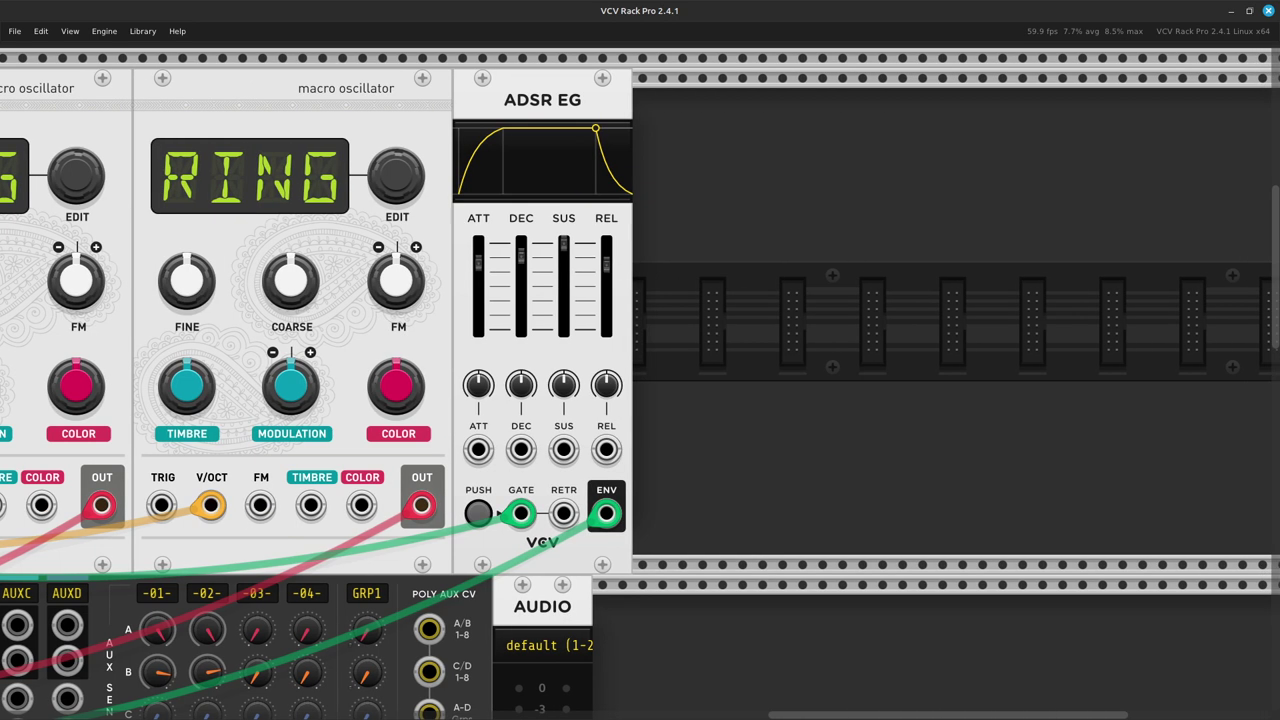
scroll(640, 380, left, 8)
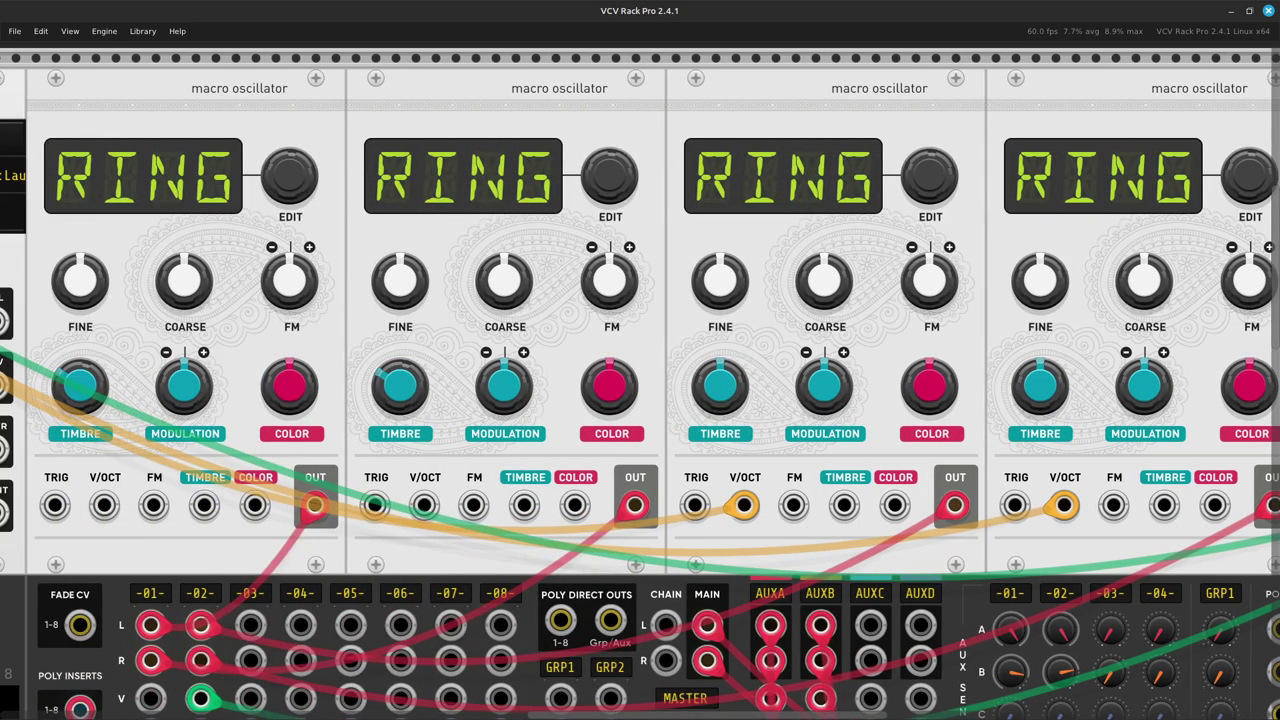
scroll(640, 380, right, 5)
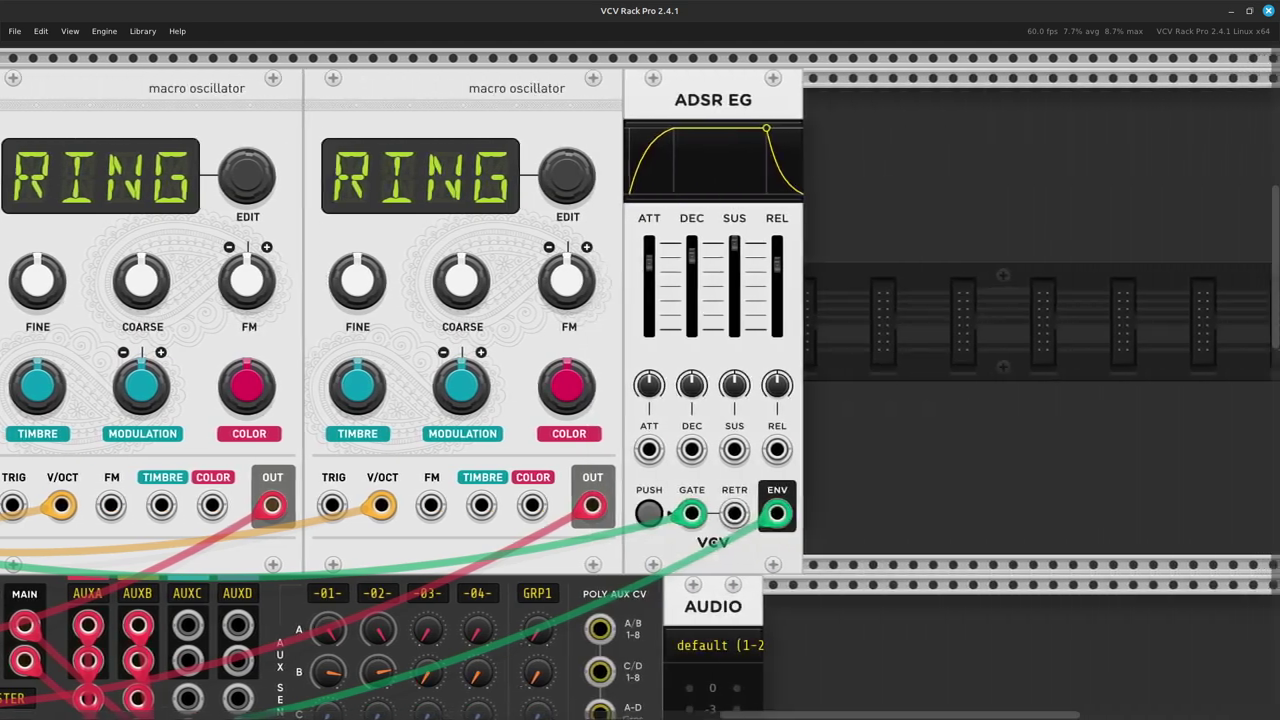
scroll(640, 380, left, 6)
scroll(640, 380, down, 3)
scroll(640, 380, left, 2)
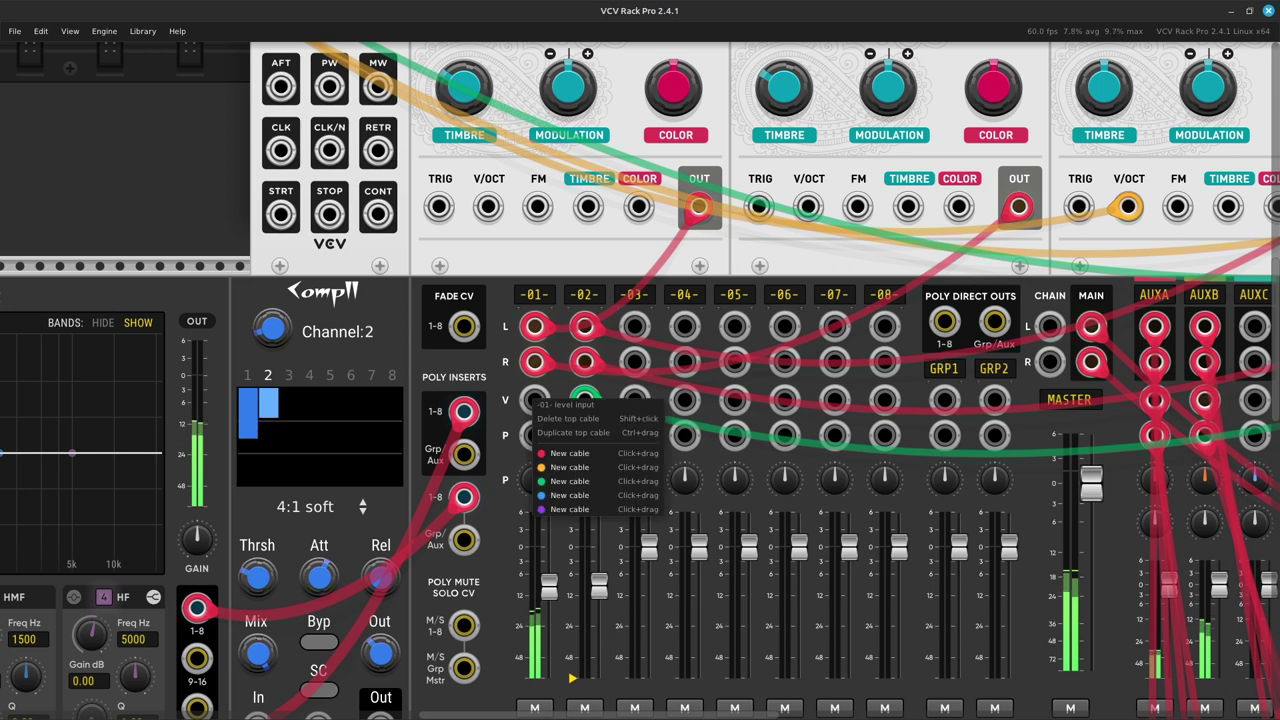
Patch a new cable from channel 01's V input to the ADSR EG ENV output.
right_click(535, 400)
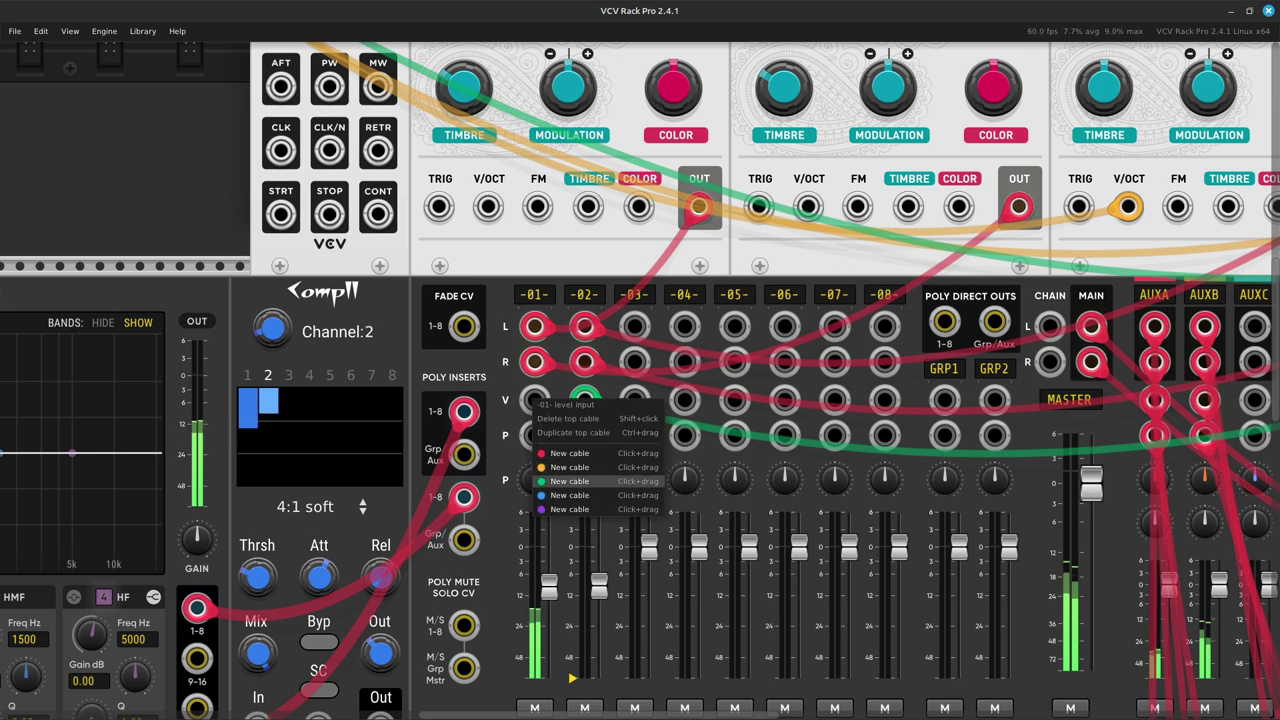
drag(570, 481, 649, 386)
scroll(777, 494, right, 10)
scroll(800, 437, up, 3)
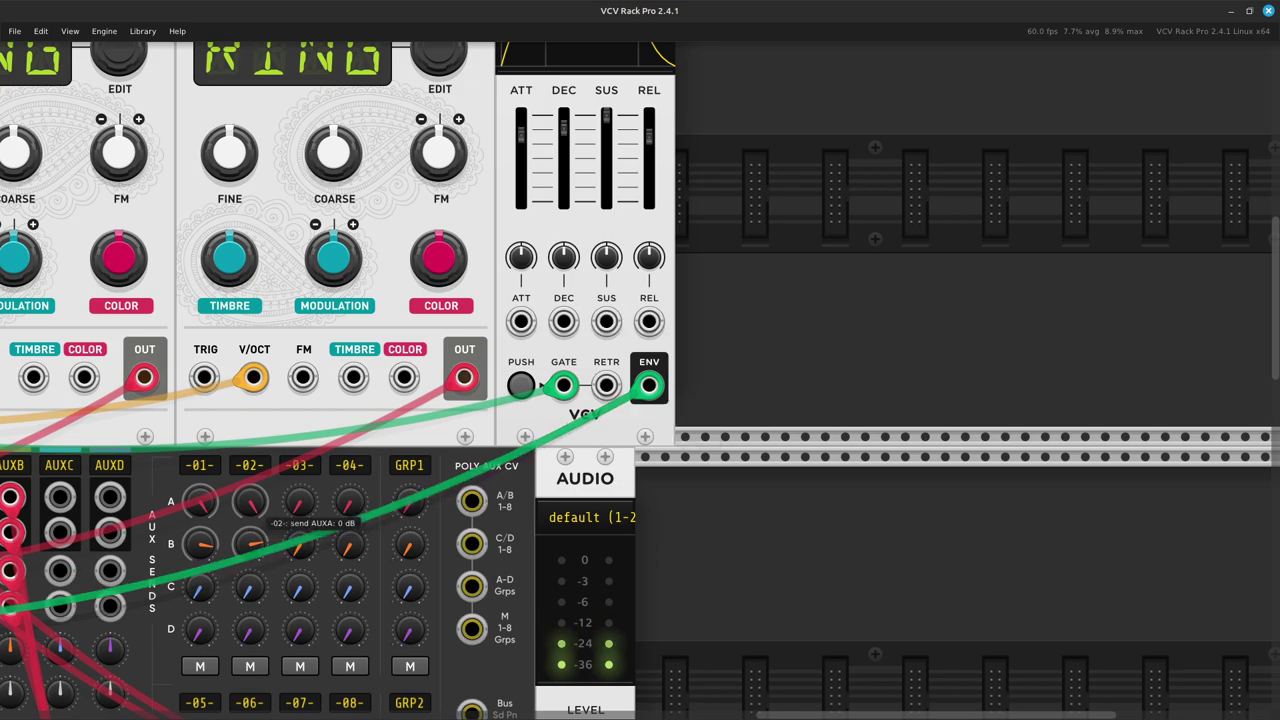
scroll(649, 386, left, 8)
scroll(250, 520, left, 3)
scroll(262, 500, down, 1)
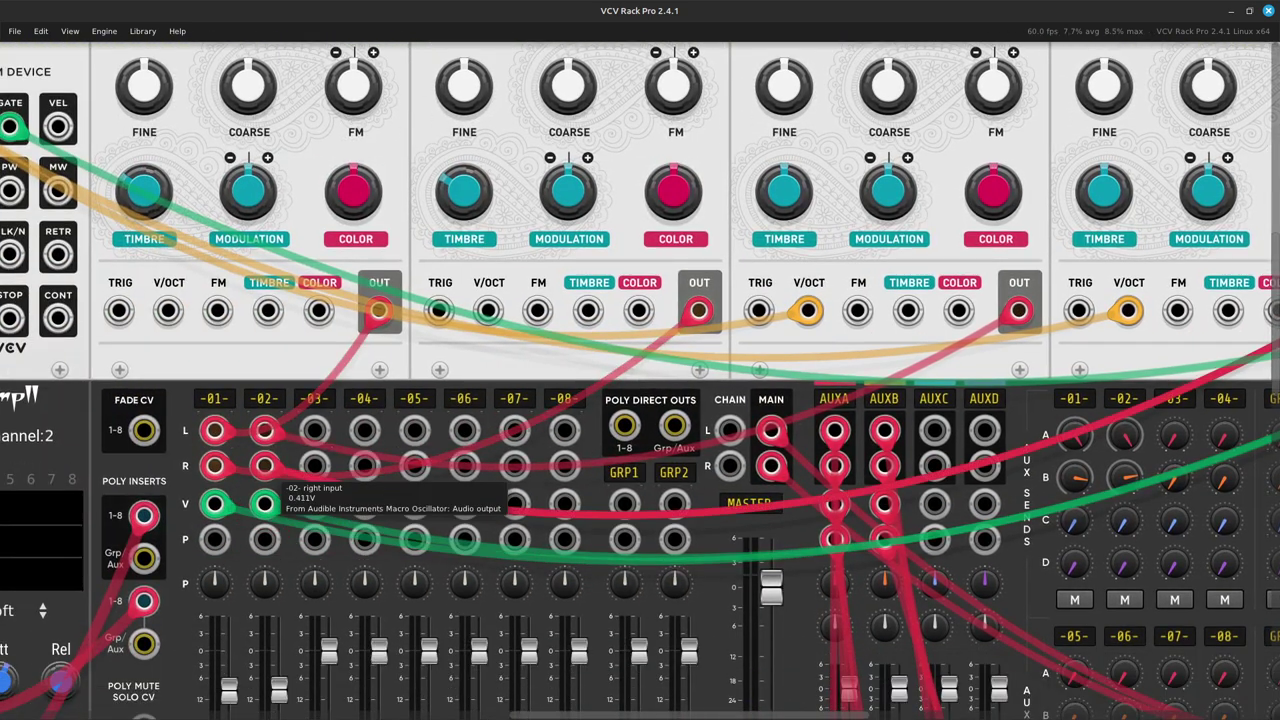
scroll(280, 497, down, 5)
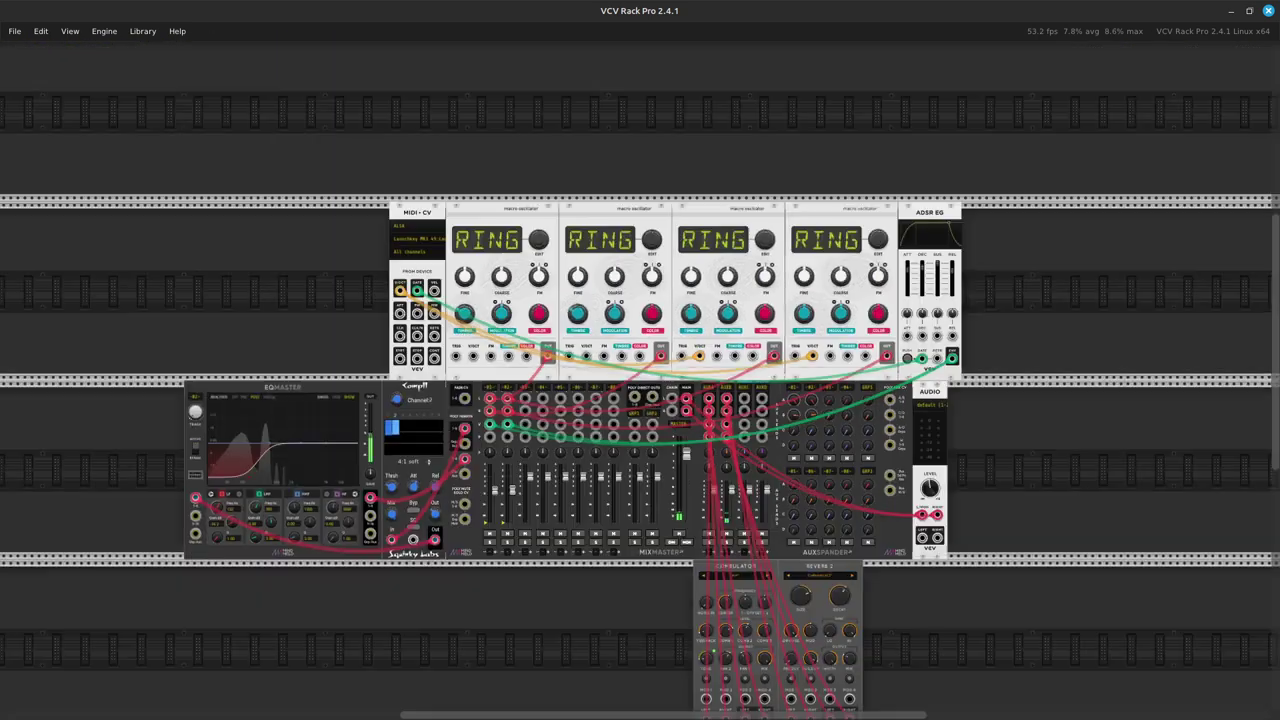
scroll(265, 450, down, 3)
scroll(265, 400, up, 1)
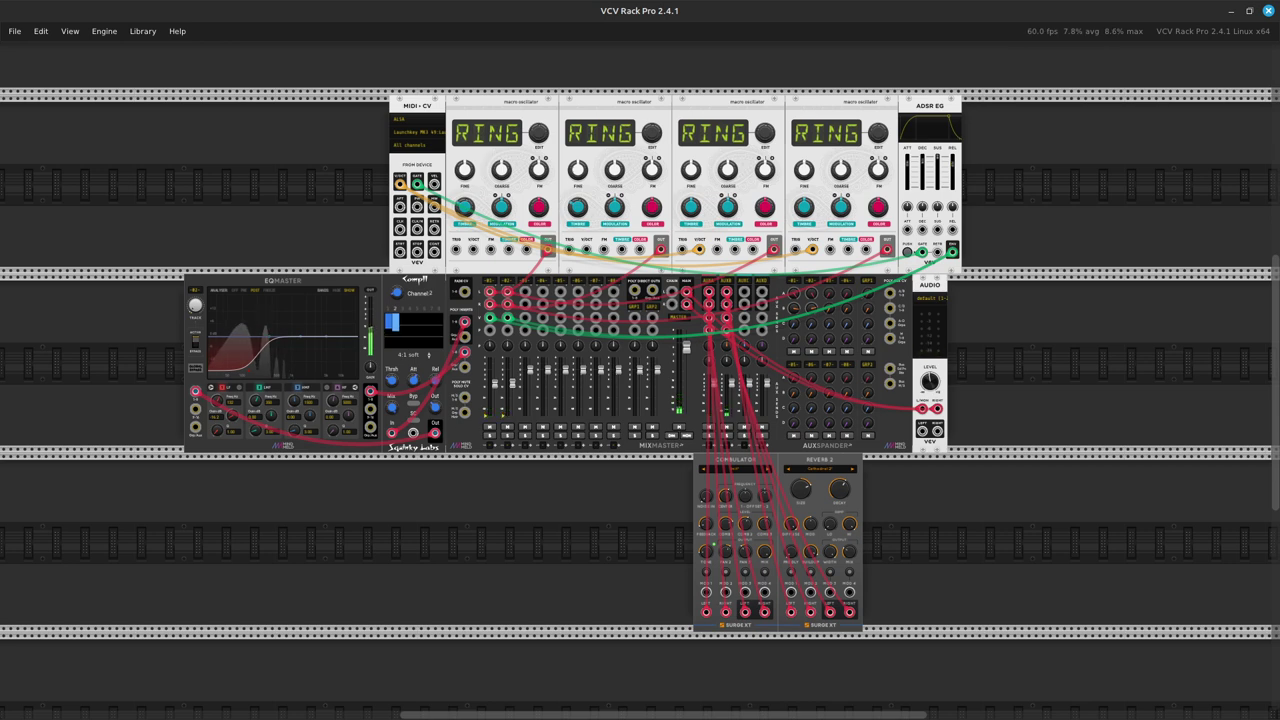
key(Print)
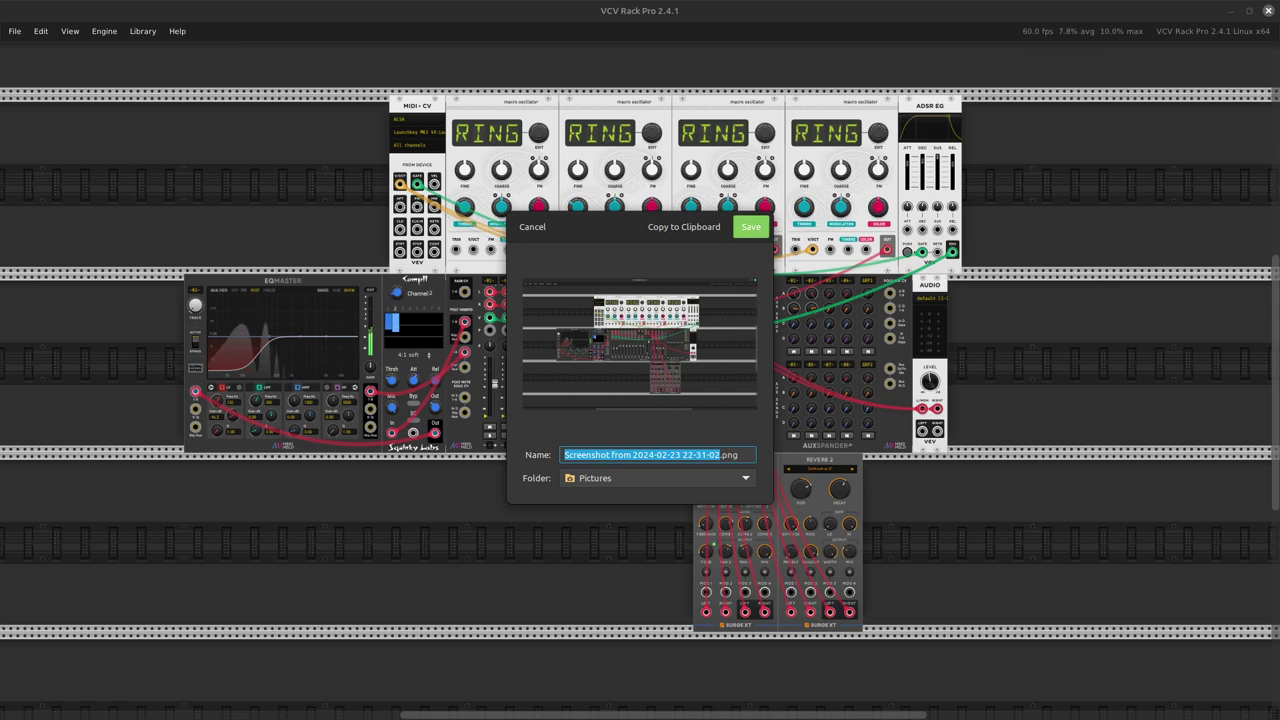
click(751, 226)
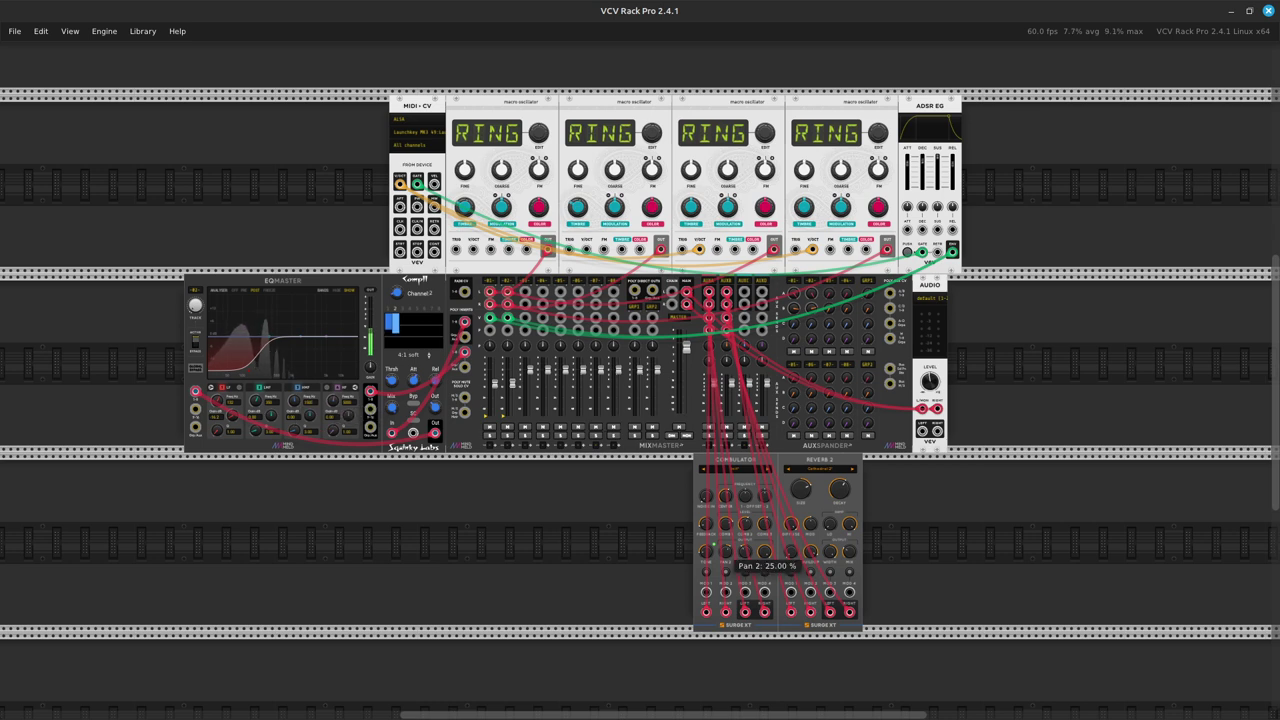
mouse_move(764, 524)
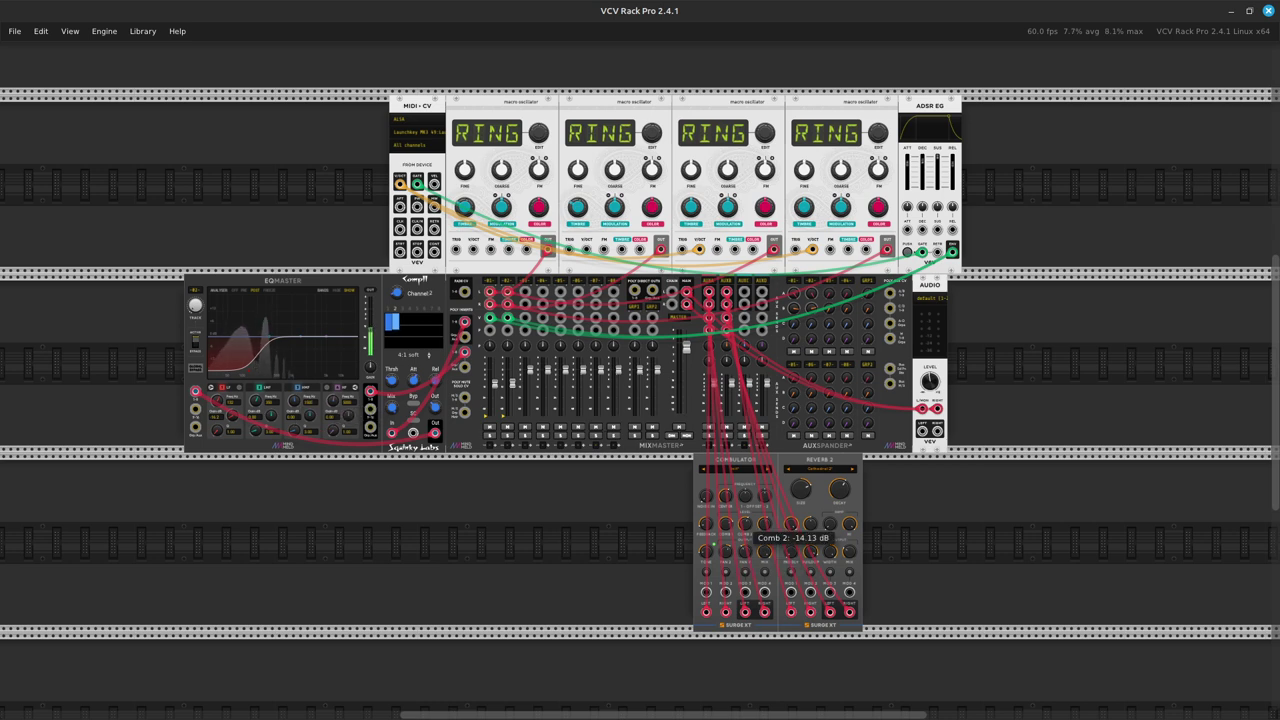